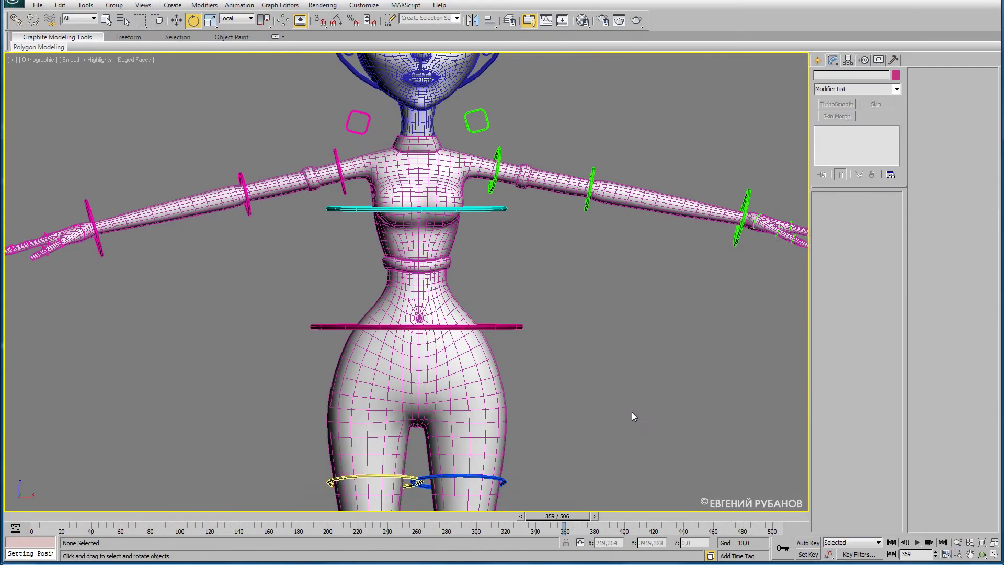
- Frame the right forearm and hide the Rache_CONTROLS layer in the Layer Manager
{"action": "mouse_move", "coordinate": [184, 280]}
{"action": "middle_mouse_down"}
{"action": "mouse_move", "coordinate": [330, 281]}
{"action": "mouse_move", "coordinate": [335, 307]}
{"action": "middle_mouse_up"}
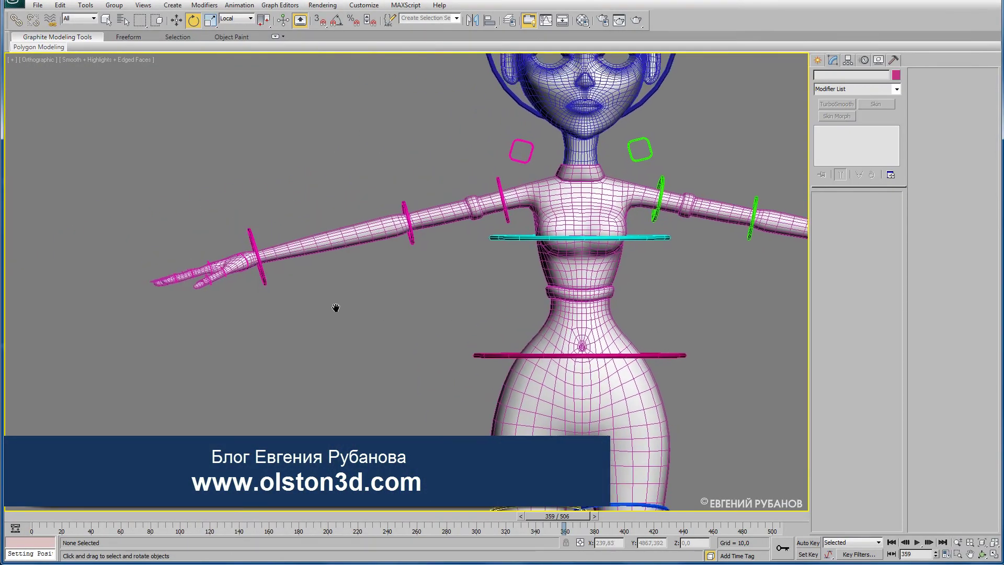
{"action": "scroll", "coordinate": [264, 290], "scroll_direction": "up", "scroll_amount": 5}
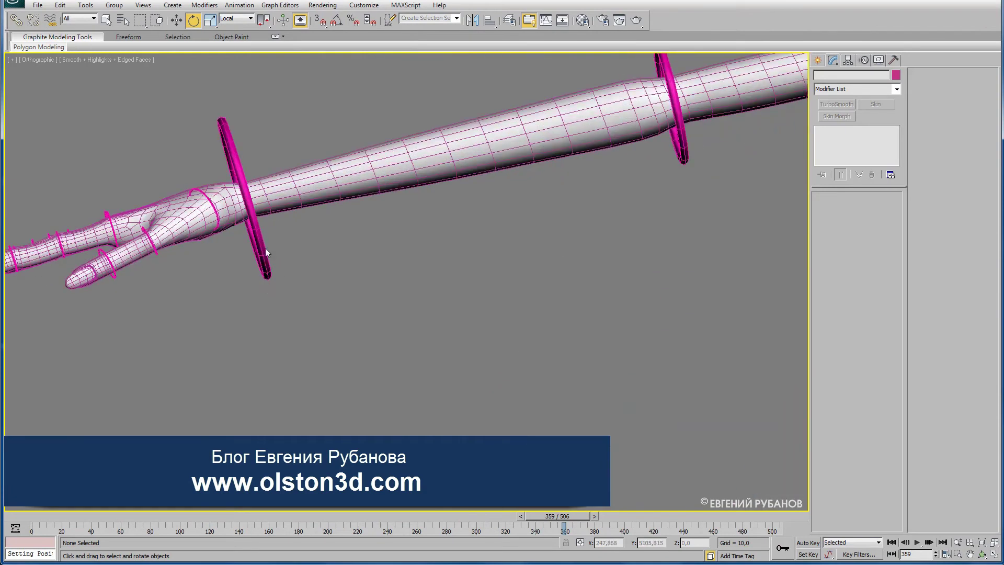
{"action": "right_click", "coordinate": [409, 263]}
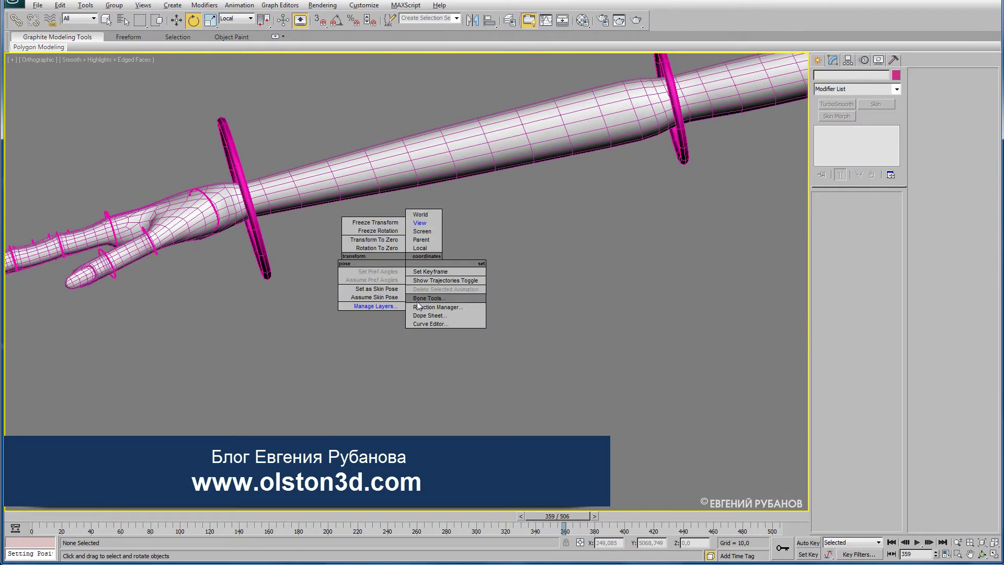
{"action": "left_click", "coordinate": [371, 308]}
{"action": "left_click", "coordinate": [647, 253]}
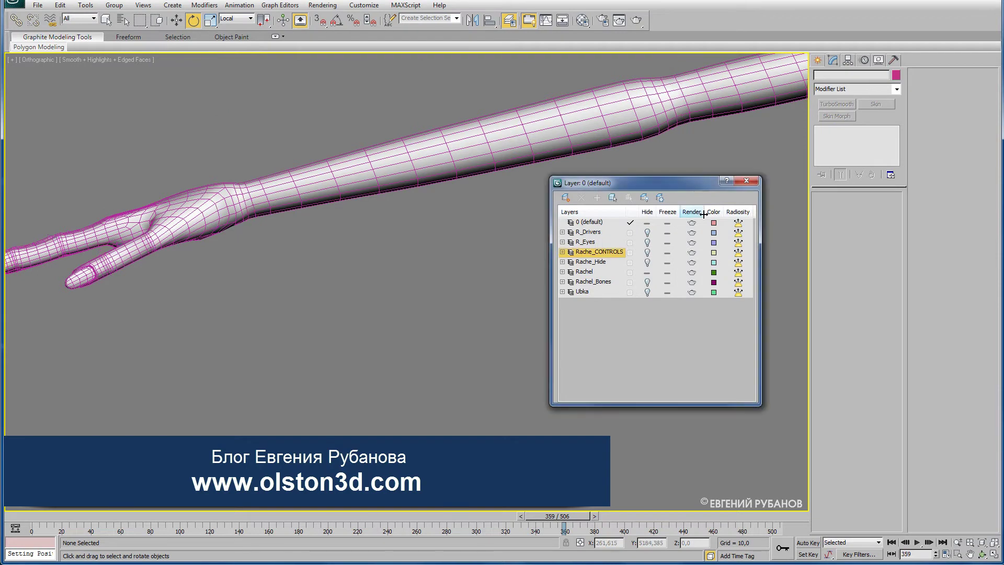
{"action": "left_click", "coordinate": [746, 180]}
- Select Rachel_BODY, turn off TurboSmooth and enter the Skin modifier's Edit Envelopes mode
{"action": "left_click", "coordinate": [359, 182]}
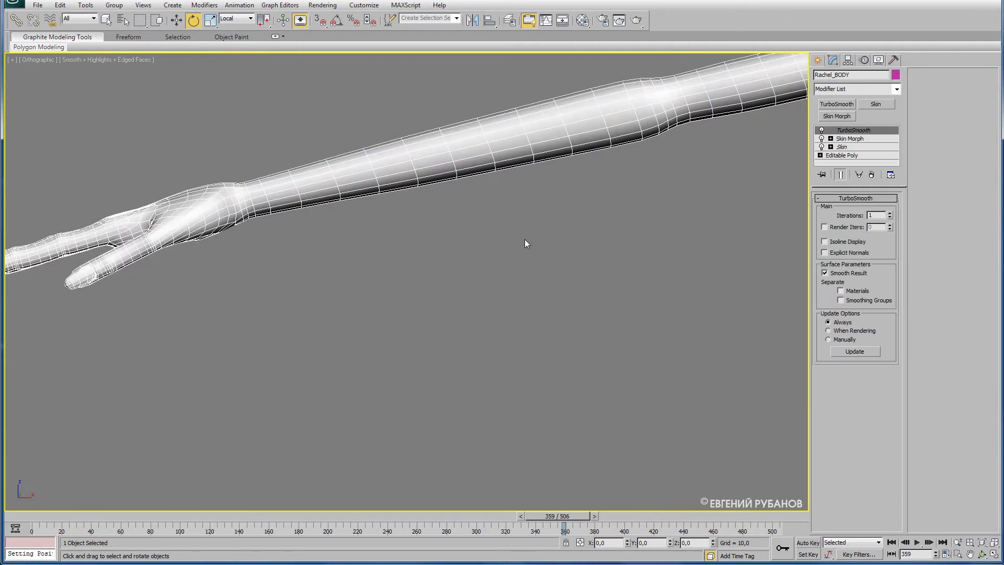
{"action": "left_click", "coordinate": [821, 131]}
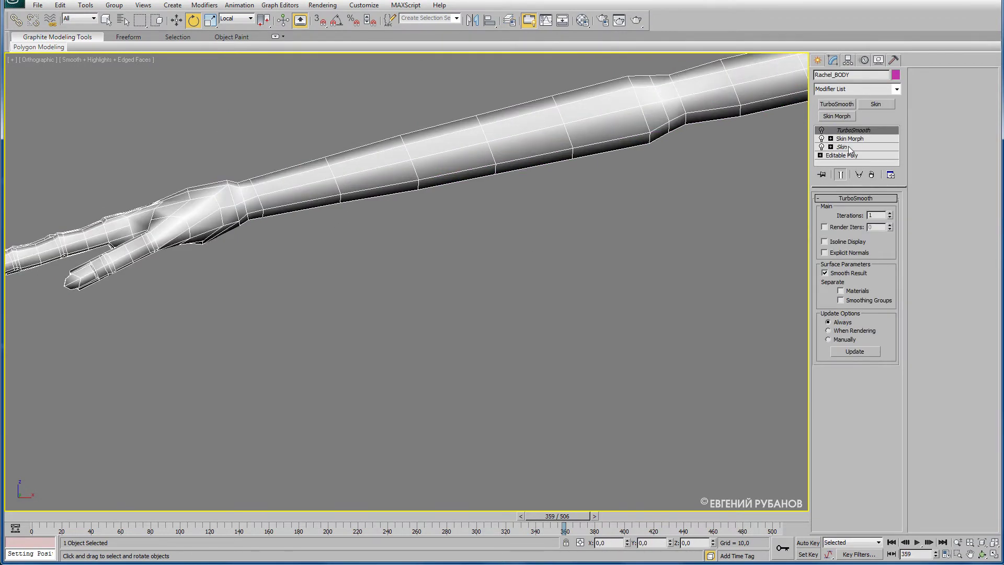
{"action": "left_click", "coordinate": [845, 147]}
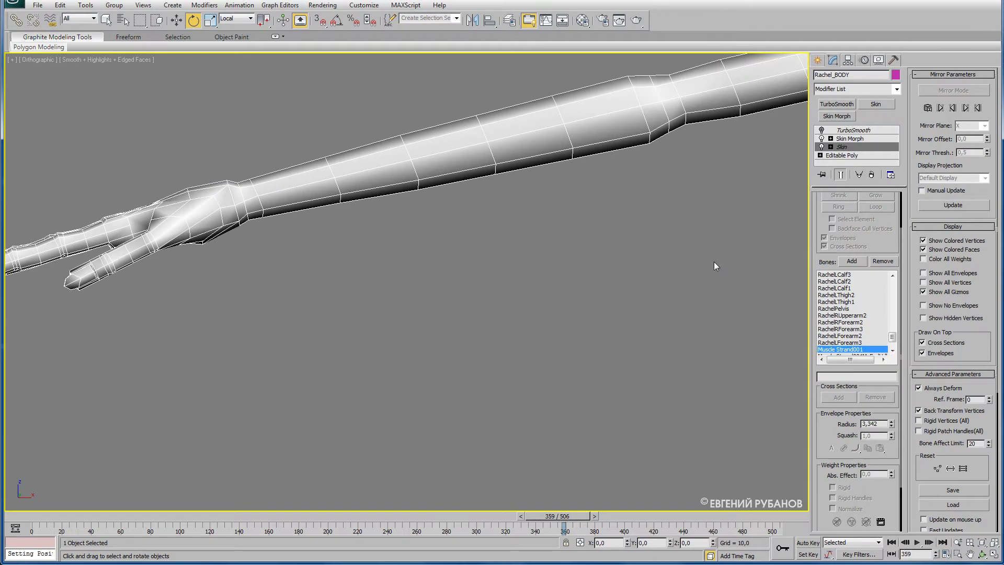
{"action": "key", "text": "1"}
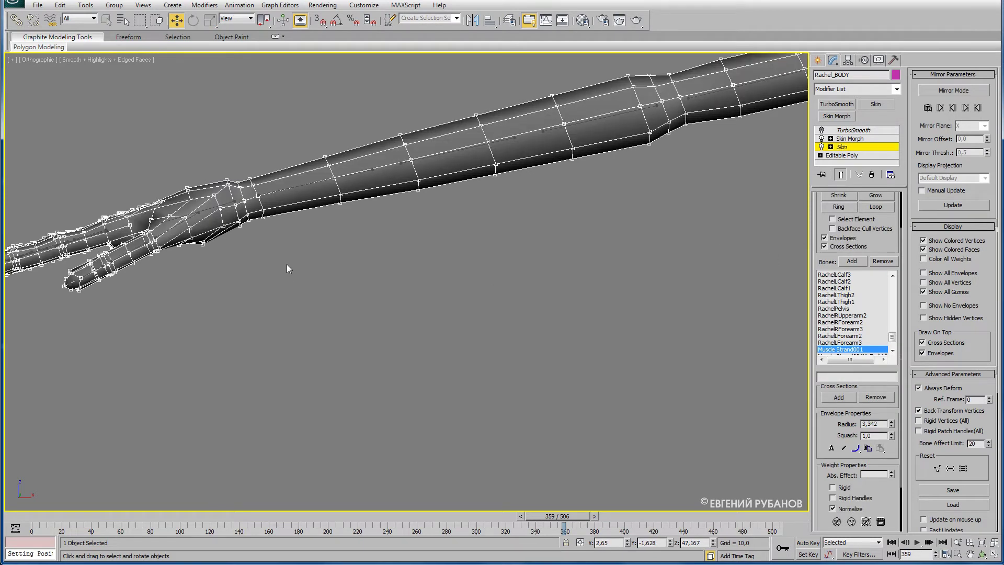
{"action": "middle_click_drag", "start_coordinate": [280, 265], "coordinate": [357, 201], "text": "alt"}
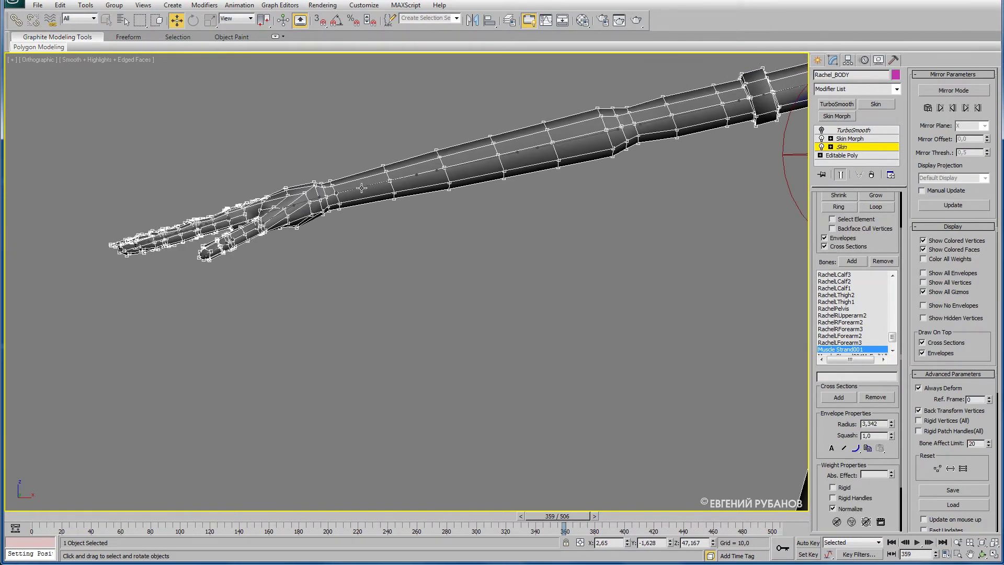
{"action": "left_click", "coordinate": [360, 197]}
- Advance the animation to frame 390 and select the RachelRUpperarm1 bone's envelope
{"action": "mouse_move", "coordinate": [561, 516]}
{"action": "left_mouse_down"}
{"action": "mouse_move", "coordinate": [607, 516]}
{"action": "mouse_move", "coordinate": [604, 507]}
{"action": "left_mouse_up"}
{"action": "key", "text": "w"}
{"action": "mouse_move", "coordinate": [615, 499]}
{"action": "middle_mouse_down"}
{"action": "mouse_move", "coordinate": [527, 329]}
{"action": "mouse_move", "coordinate": [404, 359]}
{"action": "mouse_move", "coordinate": [427, 341]}
{"action": "mouse_move", "coordinate": [419, 328]}
{"action": "middle_mouse_up"}
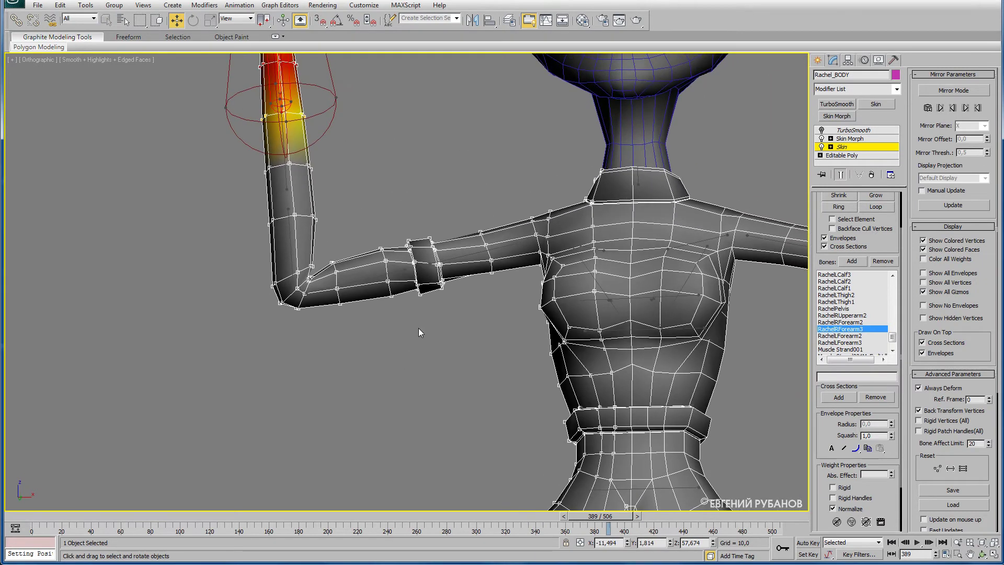
{"action": "left_click_drag", "start_coordinate": [580, 517], "coordinate": [581, 519]}
{"action": "key", "text": "w"}
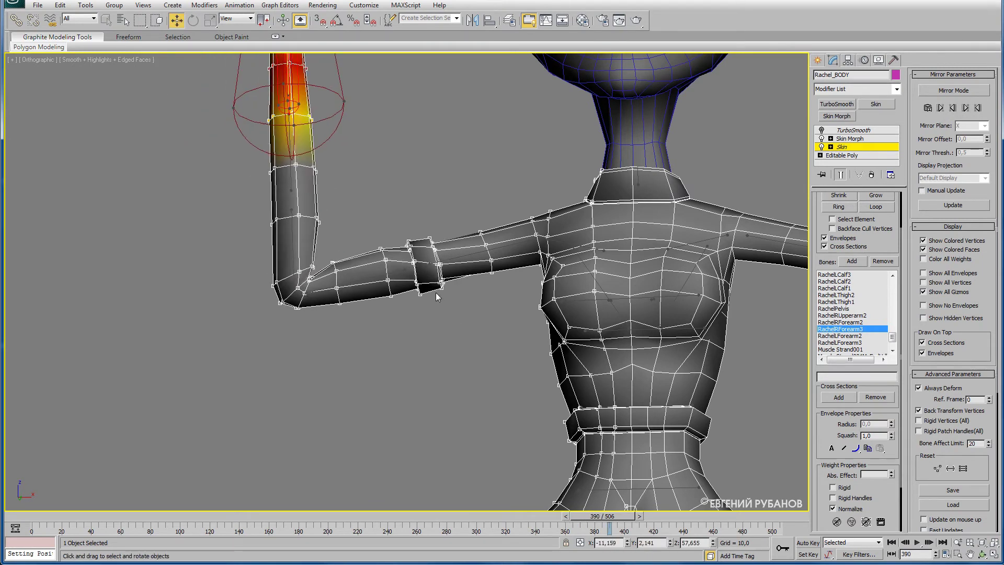
{"action": "left_click", "coordinate": [467, 256]}
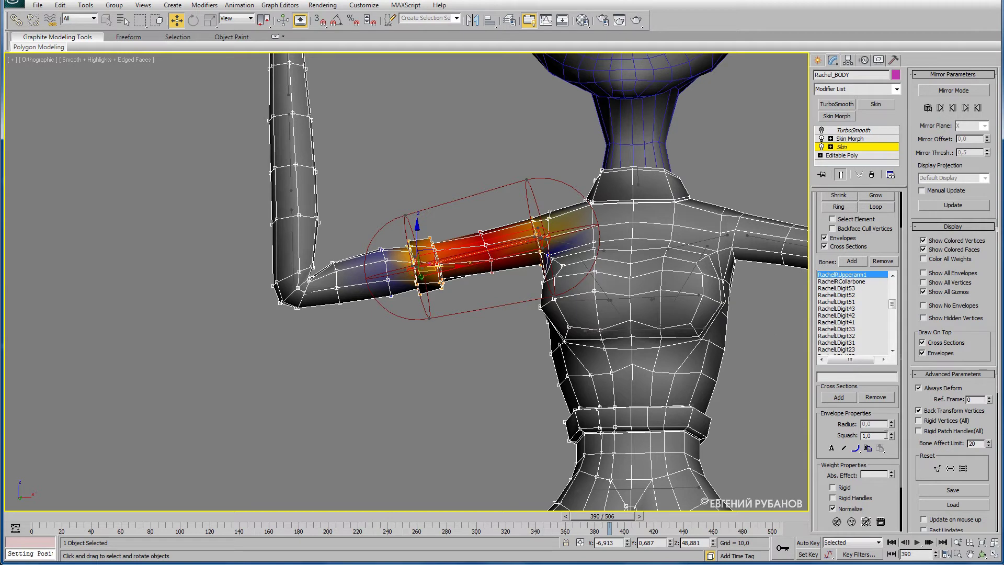
{"action": "scroll", "coordinate": [822, 445], "scroll_direction": "down", "scroll_amount": 3}
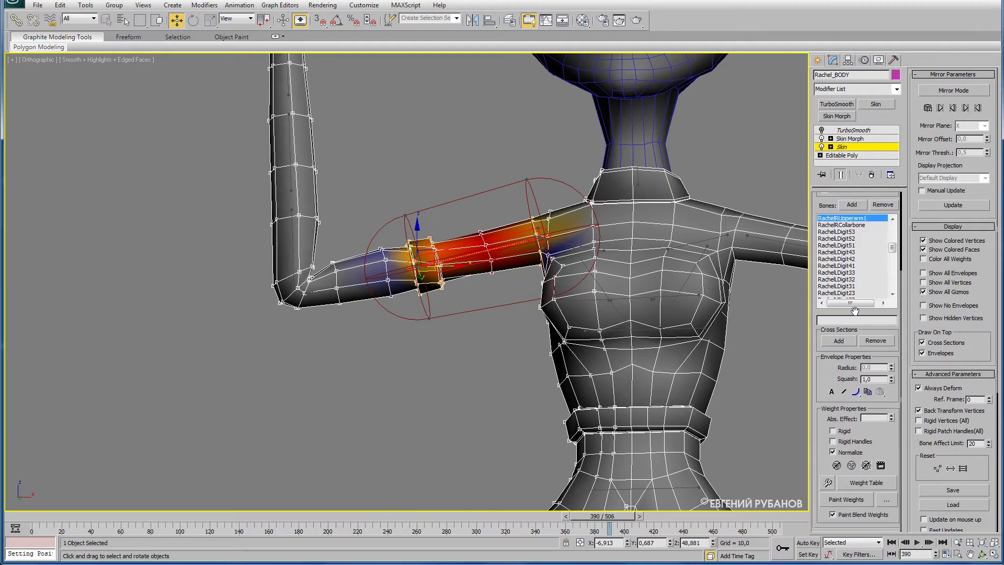
- Use Paint Weights to strengthen RachelRUpperarm1 weights around and just below the elbow
{"action": "left_click", "coordinate": [844, 500]}
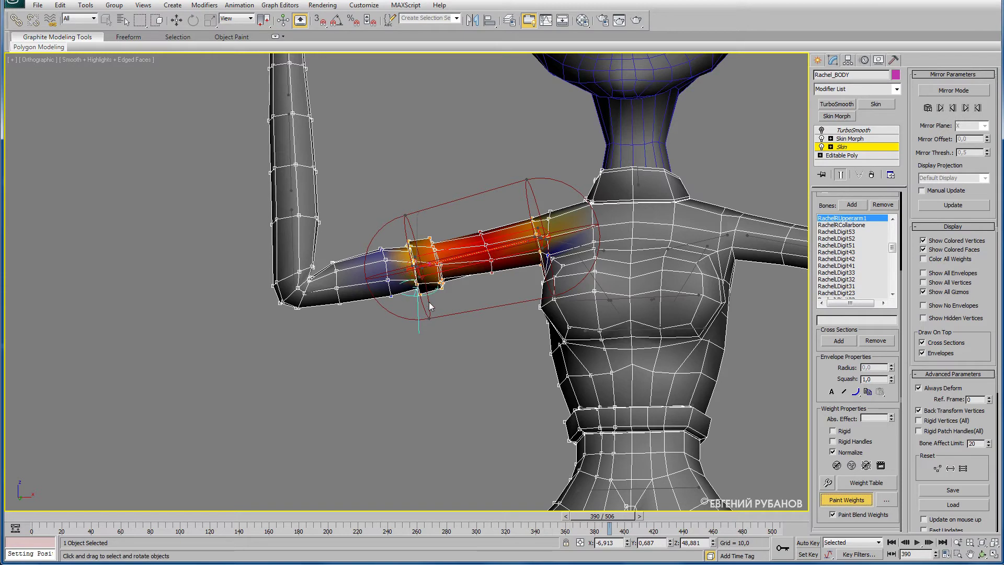
{"action": "left_click_drag", "start_coordinate": [392, 255], "coordinate": [440, 251]}
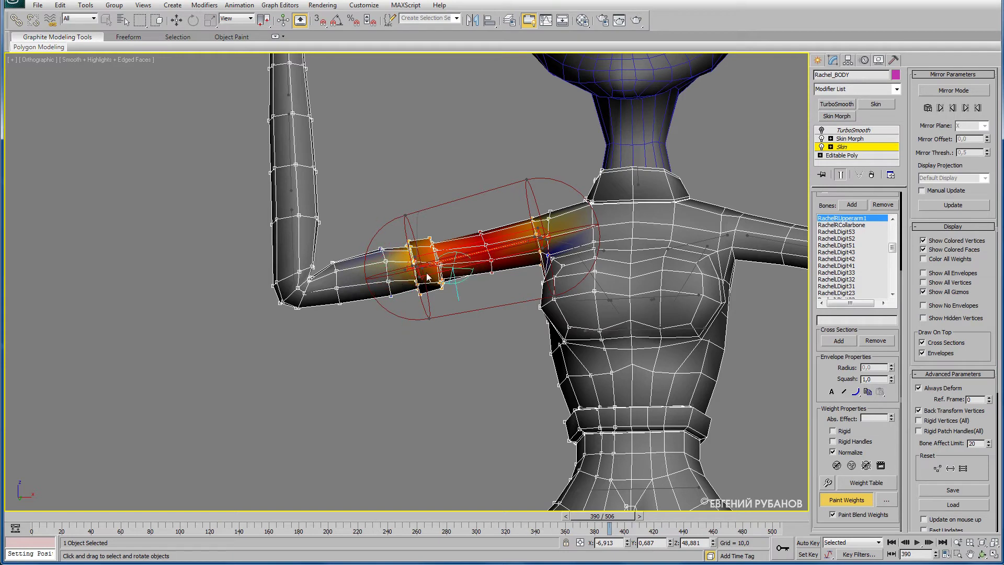
{"action": "left_click_drag", "start_coordinate": [415, 277], "coordinate": [422, 327]}
{"action": "mouse_move", "coordinate": [423, 328]}
{"action": "middle_mouse_down", "text": "alt"}
{"action": "mouse_move", "coordinate": [448, 332]}
{"action": "mouse_move", "coordinate": [340, 334]}
{"action": "middle_mouse_up", "text": "alt"}
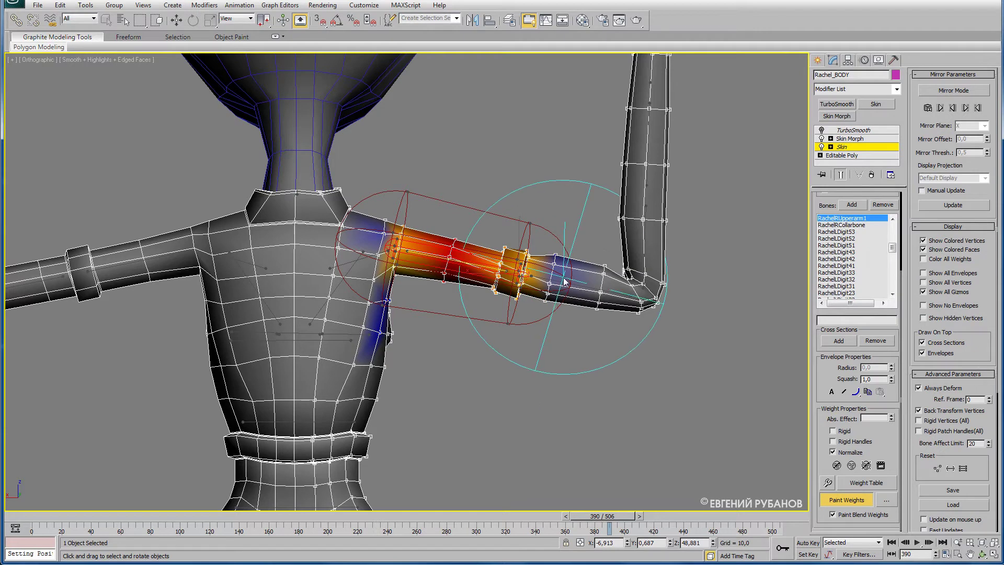
- Shrink the paint brush radius to 1.60 and inspect the arm and shoulder
{"action": "mouse_move", "coordinate": [564, 282]}
{"action": "left_mouse_down", "text": "ctrl+shift"}
{"action": "mouse_move", "coordinate": [552, 307]}
{"action": "mouse_move", "coordinate": [556, 268]}
{"action": "left_mouse_up", "text": "ctrl+shift"}
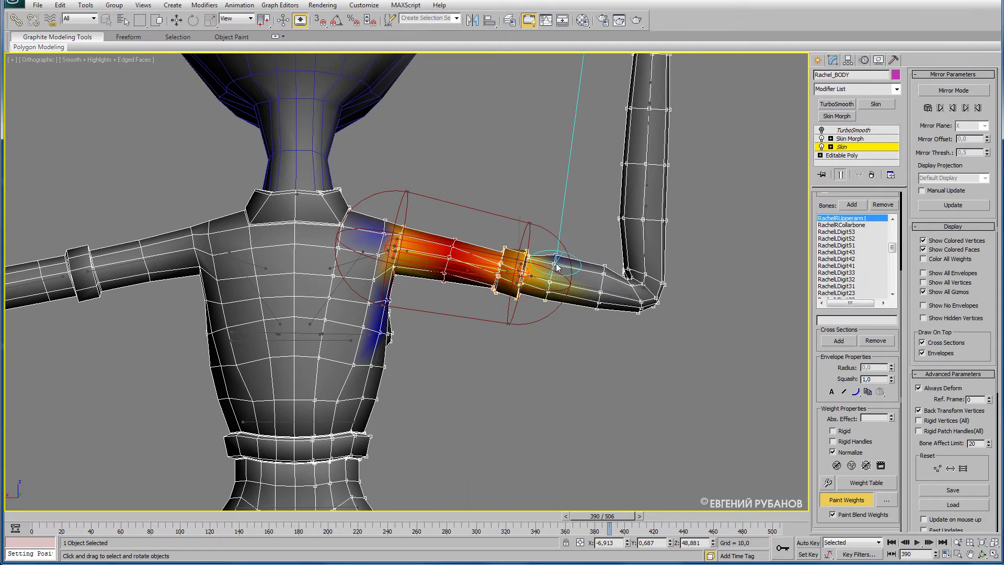
{"action": "mouse_move", "coordinate": [587, 324]}
{"action": "middle_mouse_down", "text": "alt"}
{"action": "mouse_move", "coordinate": [384, 335]}
{"action": "mouse_move", "coordinate": [613, 321]}
{"action": "mouse_move", "coordinate": [409, 350]}
{"action": "mouse_move", "coordinate": [352, 333]}
{"action": "middle_mouse_up", "text": "alt"}
{"action": "scroll", "coordinate": [612, 321], "scroll_direction": "down", "scroll_amount": 5}
{"action": "scroll", "coordinate": [352, 333], "scroll_direction": "up", "scroll_amount": 5}
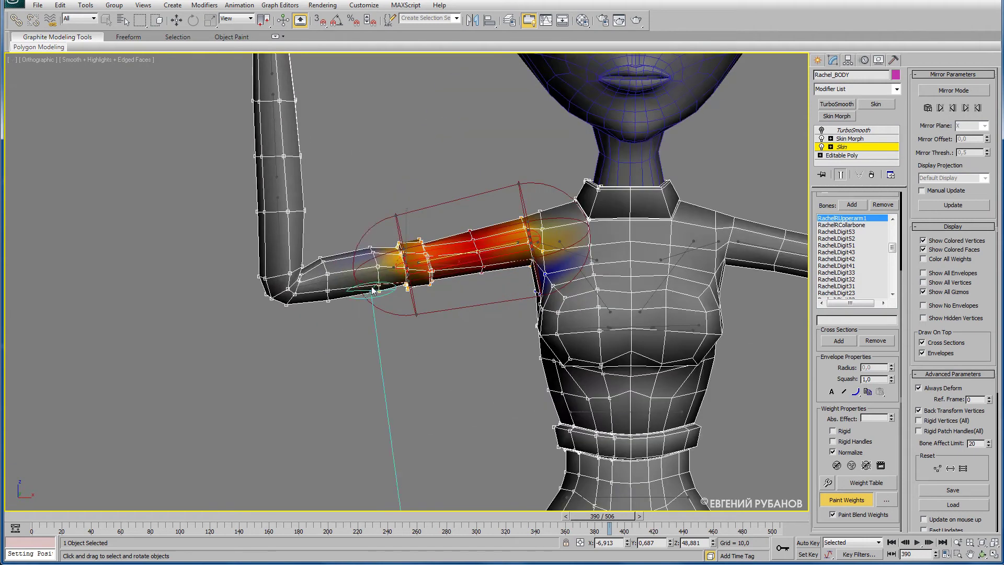
{"action": "middle_click_drag", "start_coordinate": [414, 314], "coordinate": [410, 304], "text": "alt"}
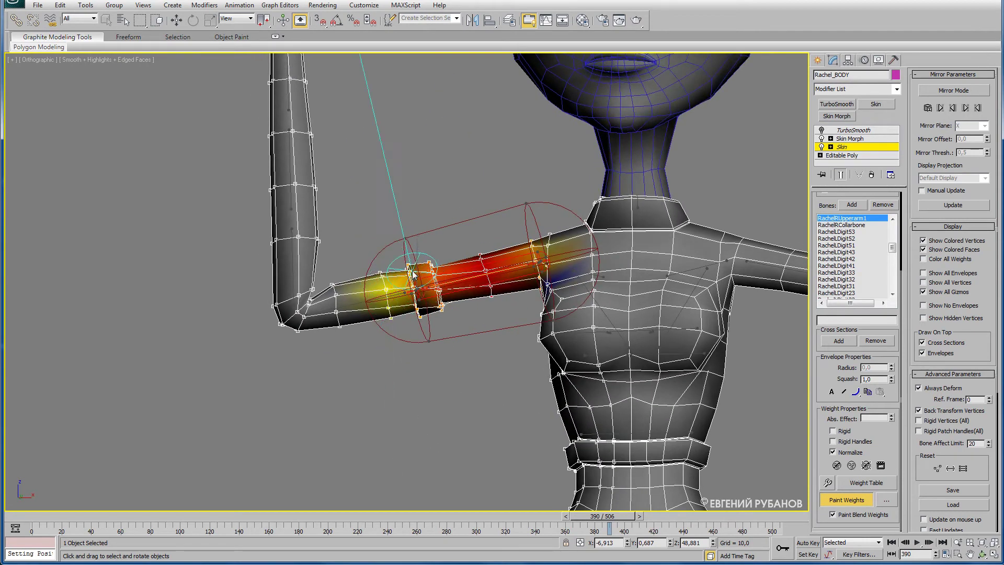
{"action": "mouse_move", "coordinate": [455, 366]}
{"action": "middle_mouse_down", "text": "alt"}
{"action": "mouse_move", "coordinate": [453, 343]}
{"action": "mouse_move", "coordinate": [547, 344]}
{"action": "mouse_move", "coordinate": [362, 350]}
{"action": "mouse_move", "coordinate": [420, 350]}
{"action": "middle_mouse_up", "text": "alt"}
{"action": "scroll", "coordinate": [471, 340], "scroll_direction": "up", "scroll_amount": 2}
{"action": "scroll", "coordinate": [493, 345], "scroll_direction": "up", "scroll_amount": 5}
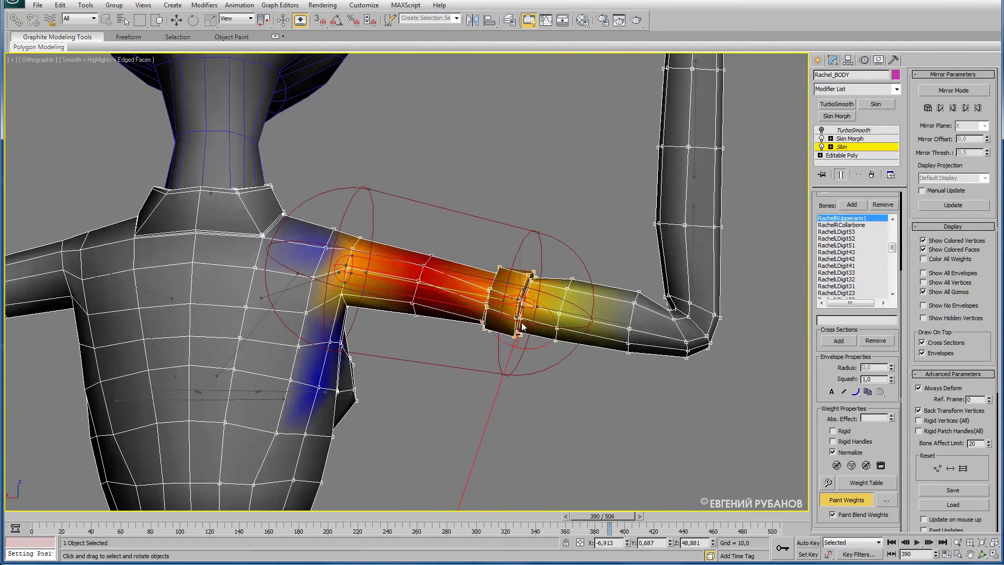
{"action": "mouse_move", "coordinate": [513, 346]}
{"action": "middle_mouse_down", "text": "alt"}
{"action": "mouse_move", "coordinate": [543, 344]}
{"action": "mouse_move", "coordinate": [504, 370]}
{"action": "mouse_move", "coordinate": [494, 395]}
{"action": "middle_mouse_up", "text": "alt"}
{"action": "scroll", "coordinate": [498, 370], "scroll_direction": "down", "scroll_amount": 5}
{"action": "scroll", "coordinate": [492, 398], "scroll_direction": "up", "scroll_amount": 5}
{"action": "scroll", "coordinate": [492, 397], "scroll_direction": "down", "scroll_amount": 2}
{"action": "scroll", "coordinate": [486, 360], "scroll_direction": "down", "scroll_amount": 3}
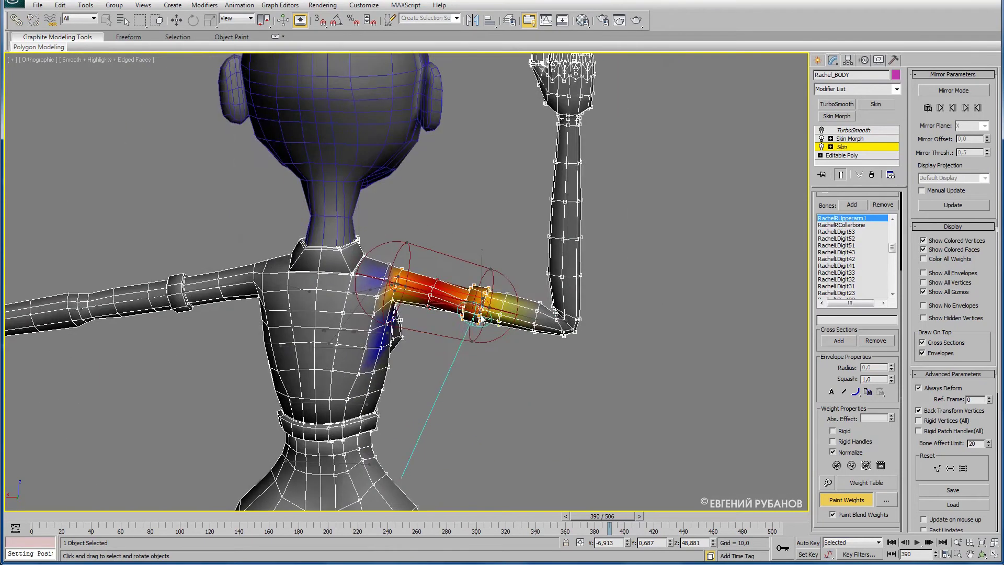
- Stop painting and turn TurboSmooth on to preview the smoothed arm deformation
{"action": "left_click", "coordinate": [847, 500]}
{"action": "left_click", "coordinate": [822, 131]}
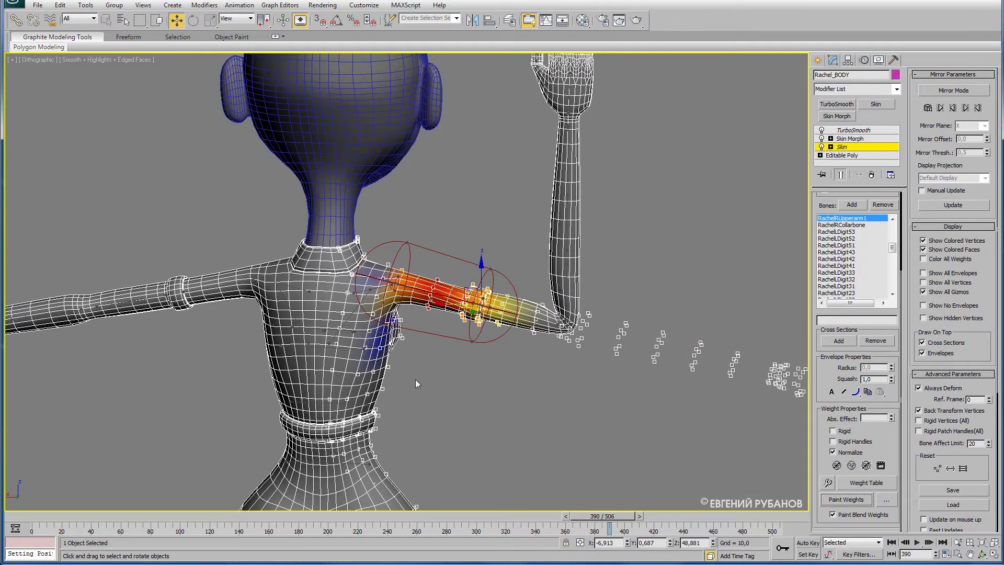
{"action": "scroll", "coordinate": [513, 359], "scroll_direction": "down", "scroll_amount": 2}
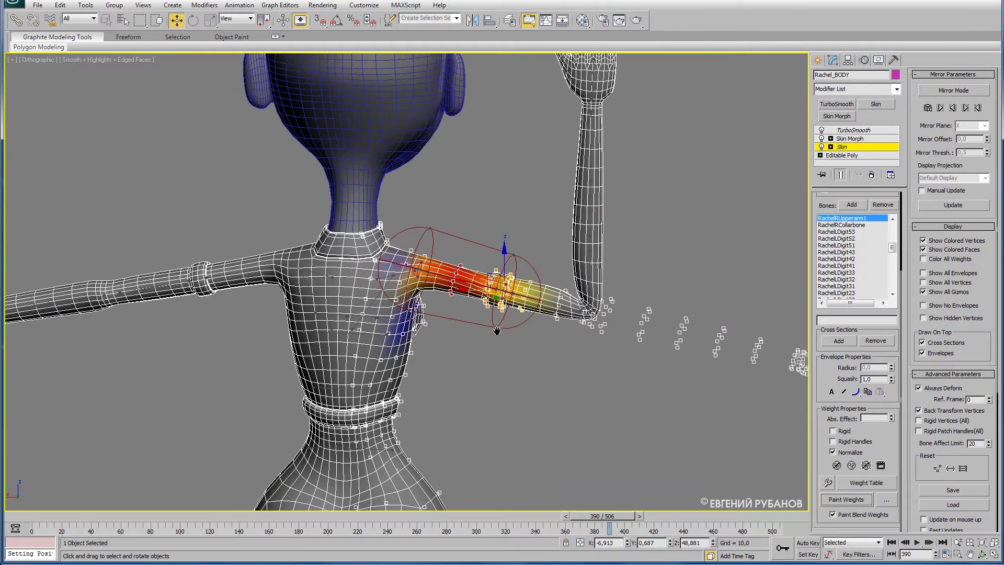
{"action": "scroll", "coordinate": [495, 338], "scroll_direction": "down", "scroll_amount": 2}
{"action": "scroll", "coordinate": [505, 341], "scroll_direction": "down", "scroll_amount": 2}
{"action": "middle_click_drag", "start_coordinate": [505, 341], "coordinate": [343, 345], "text": "alt"}
{"action": "mouse_move", "coordinate": [213, 339]}
{"action": "middle_mouse_down"}
{"action": "mouse_move", "coordinate": [424, 350]}
{"action": "mouse_move", "coordinate": [387, 343]}
{"action": "middle_mouse_up"}
{"action": "scroll", "coordinate": [386, 331], "scroll_direction": "up", "scroll_amount": 3}
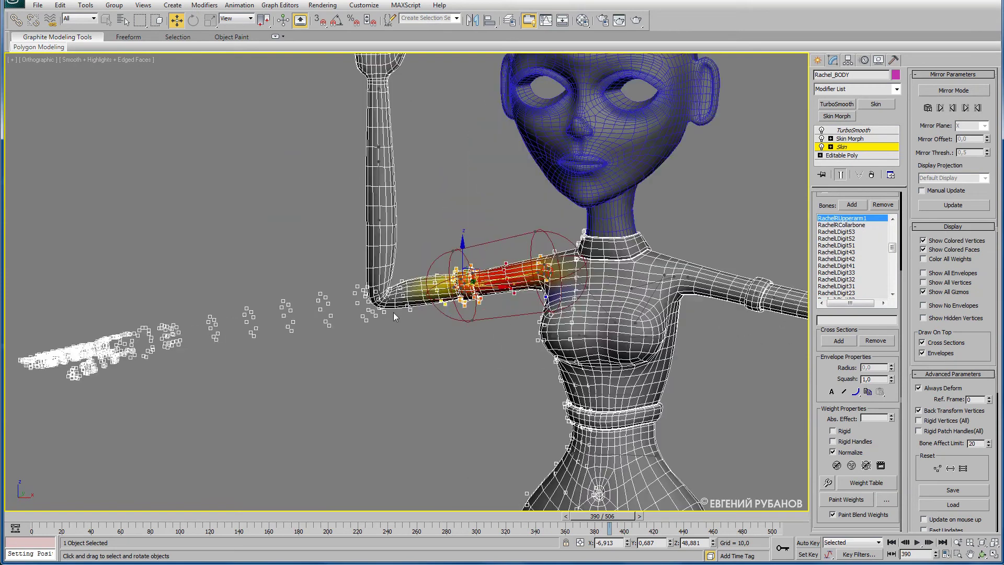
{"action": "middle_click_drag", "start_coordinate": [478, 322], "coordinate": [469, 343], "text": "alt"}
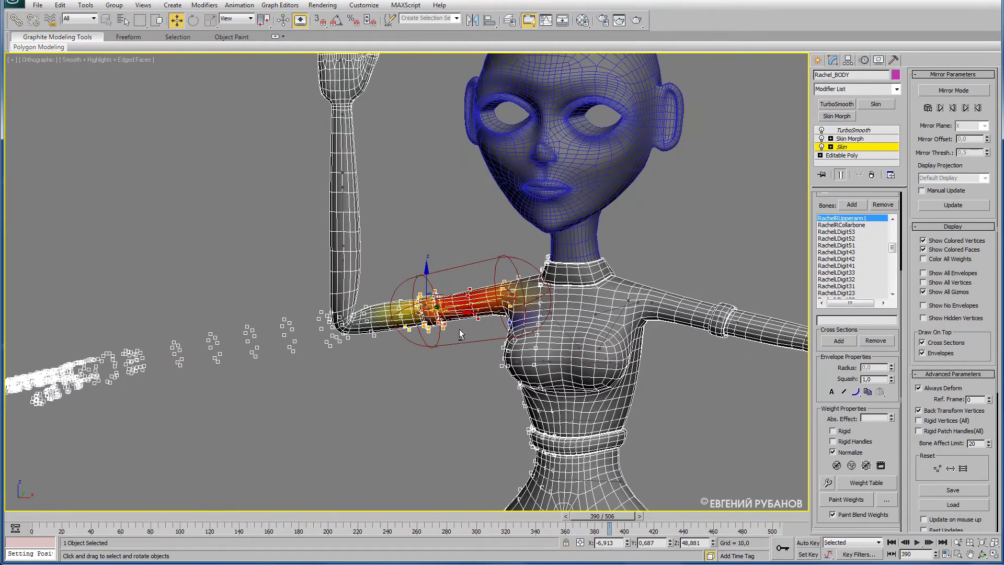
{"action": "middle_click_drag", "start_coordinate": [462, 335], "coordinate": [477, 316], "text": "alt"}
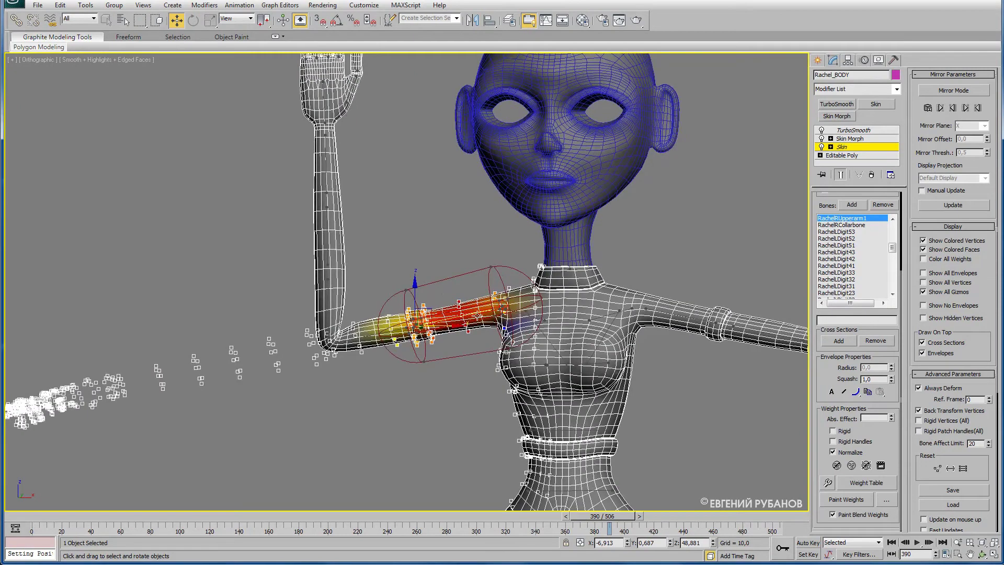
- Turn TurboSmooth off again and move the animation to frame 407
{"action": "left_click", "coordinate": [821, 130]}
{"action": "middle_click_drag", "start_coordinate": [457, 271], "coordinate": [462, 265], "text": "alt"}
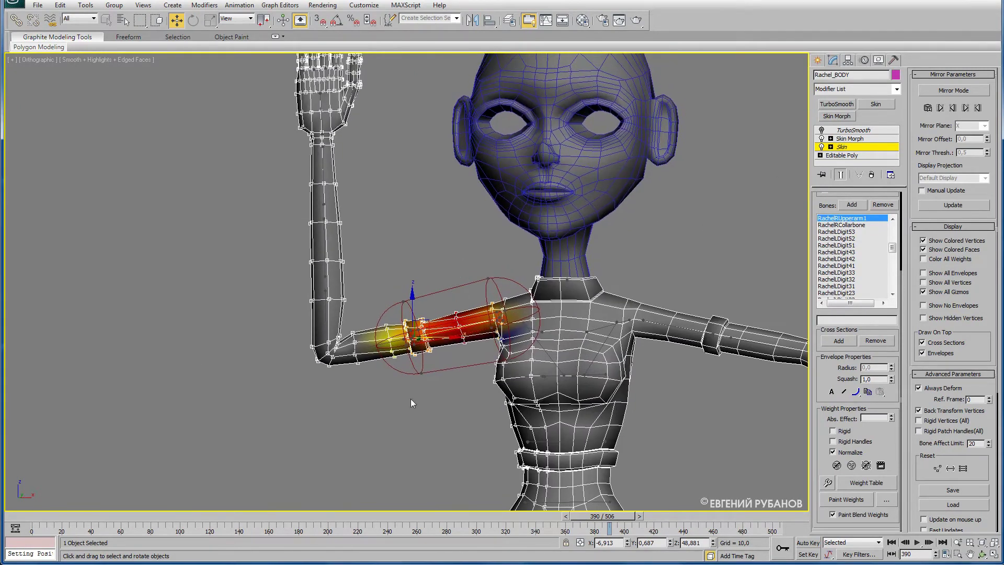
{"action": "left_click_drag", "start_coordinate": [598, 523], "coordinate": [623, 524]}
{"action": "key", "text": "w"}
{"action": "middle_click_drag", "start_coordinate": [169, 402], "coordinate": [372, 380]}
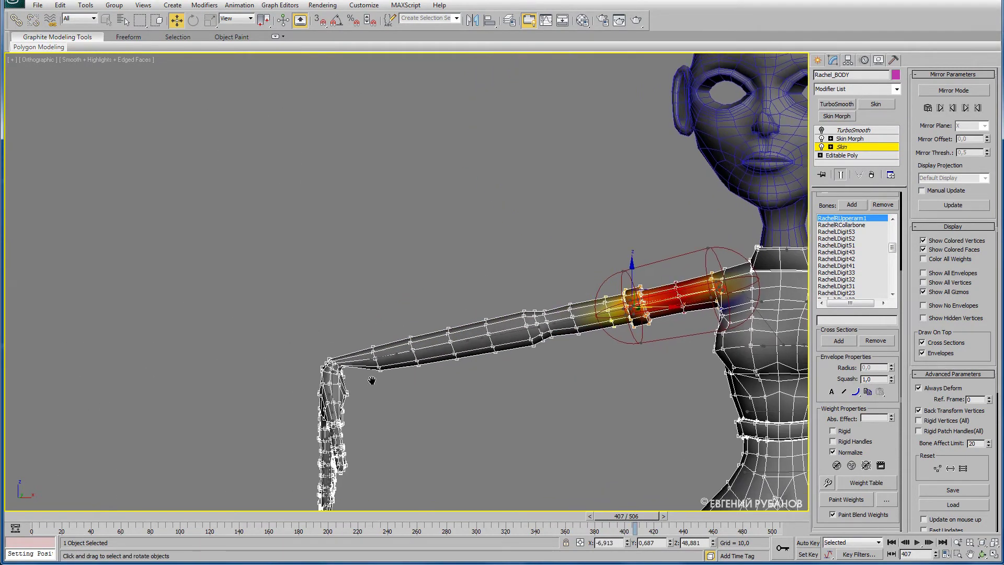
{"action": "scroll", "coordinate": [372, 380], "scroll_direction": "up", "scroll_amount": 4}
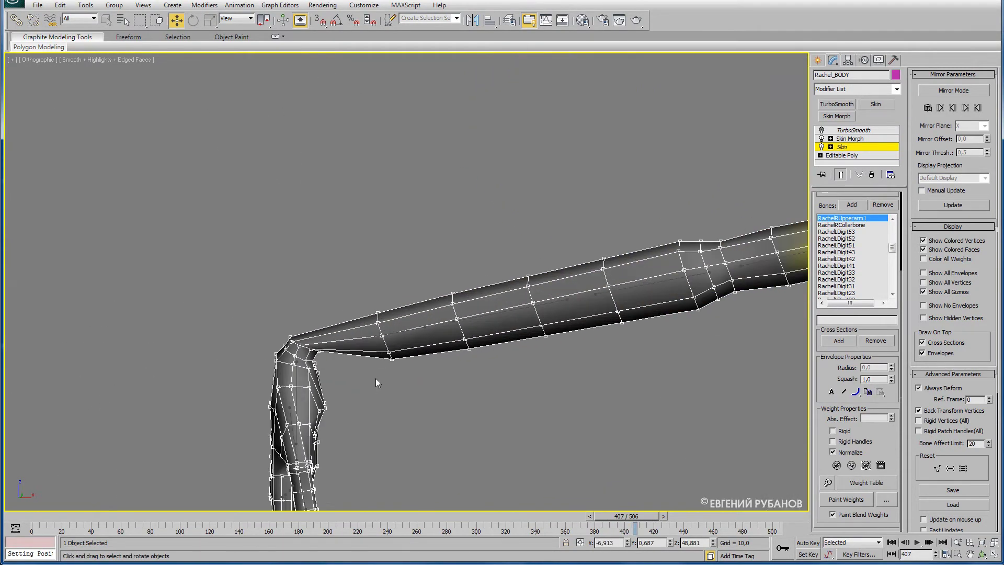
- Select the RachelRForearm3 envelope and loop-select the ring of elbow vertices
{"action": "left_click", "coordinate": [398, 332]}
{"action": "scroll", "coordinate": [320, 408], "scroll_direction": "up", "scroll_amount": 3}
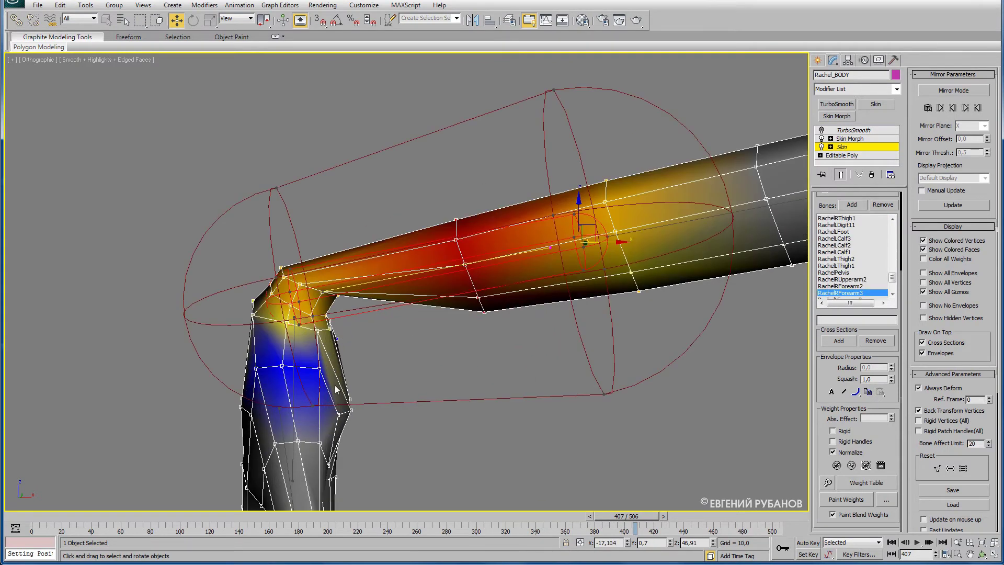
{"action": "middle_click_drag", "start_coordinate": [336, 389], "coordinate": [336, 402]}
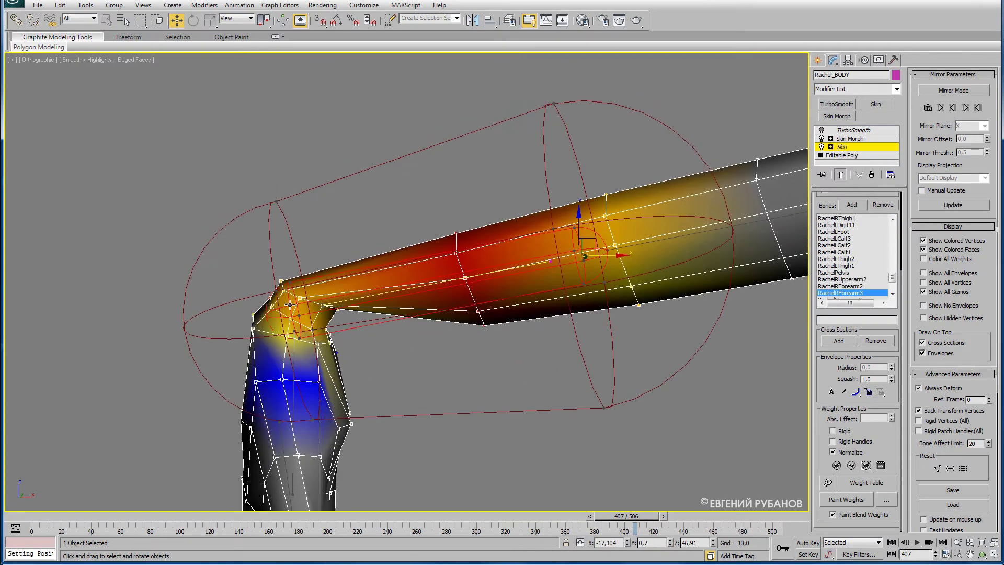
{"action": "left_click", "coordinate": [281, 285]}
{"action": "left_click", "coordinate": [473, 348]}
{"action": "scroll", "coordinate": [862, 287], "scroll_direction": "up", "scroll_amount": 3}
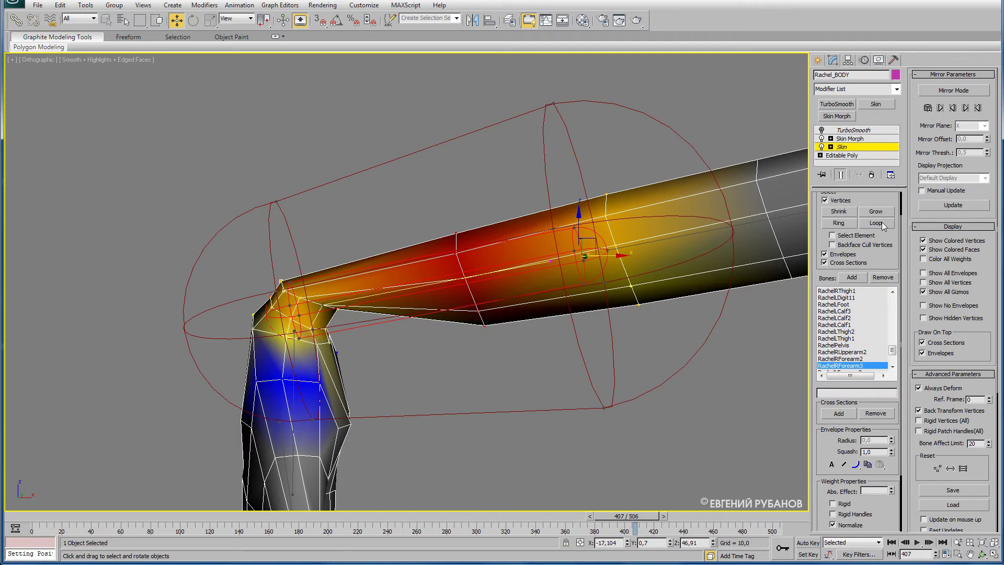
{"action": "left_click", "coordinate": [883, 225]}
- Give the elbow loop an absolute weight of 0.75, then select the RachelRPalm envelope
{"action": "left_click", "coordinate": [867, 491]}
{"action": "type", "text": "5"}
{"action": "key", "text": "Return"}
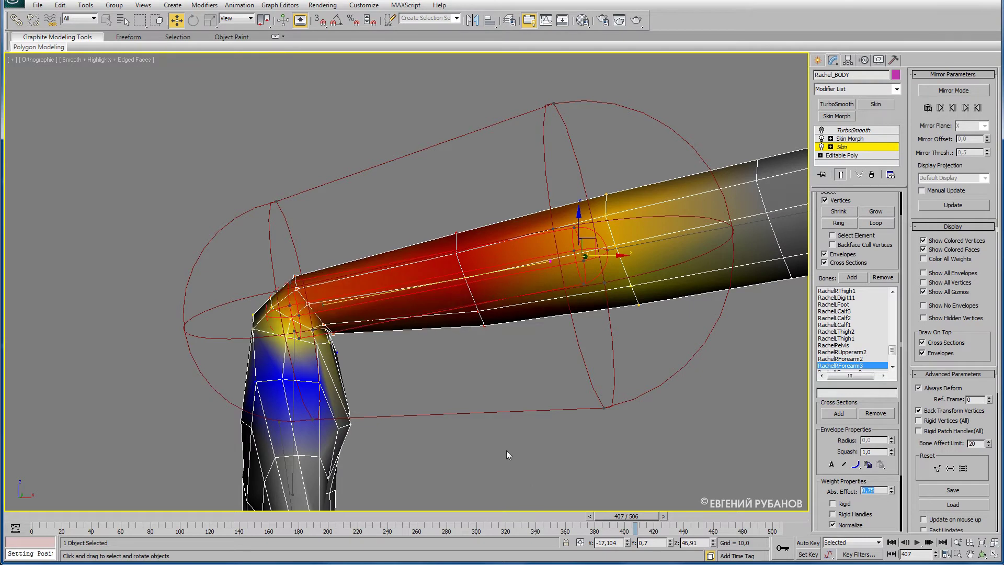
{"action": "middle_click_drag", "start_coordinate": [364, 345], "coordinate": [368, 321]}
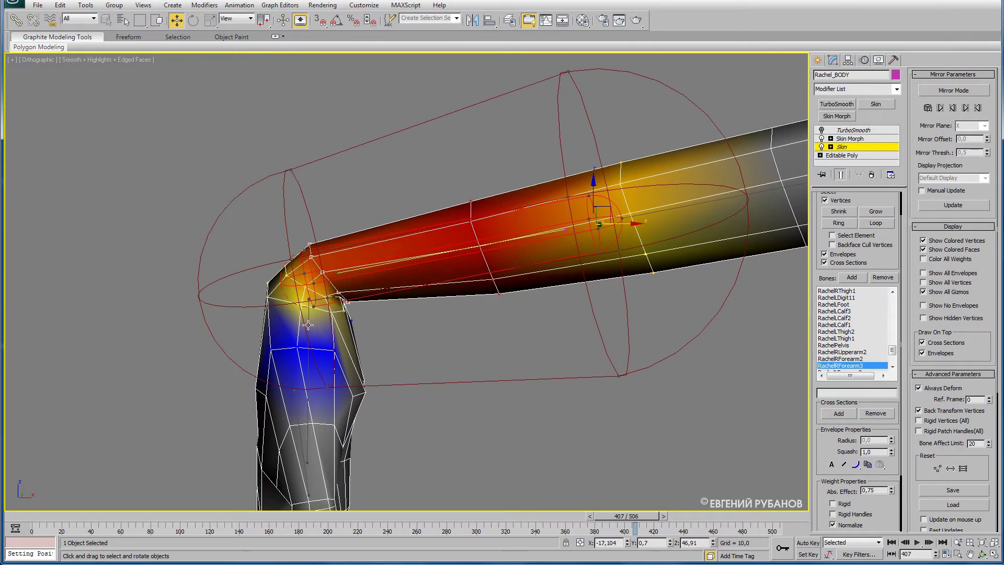
{"action": "left_click", "coordinate": [308, 325]}
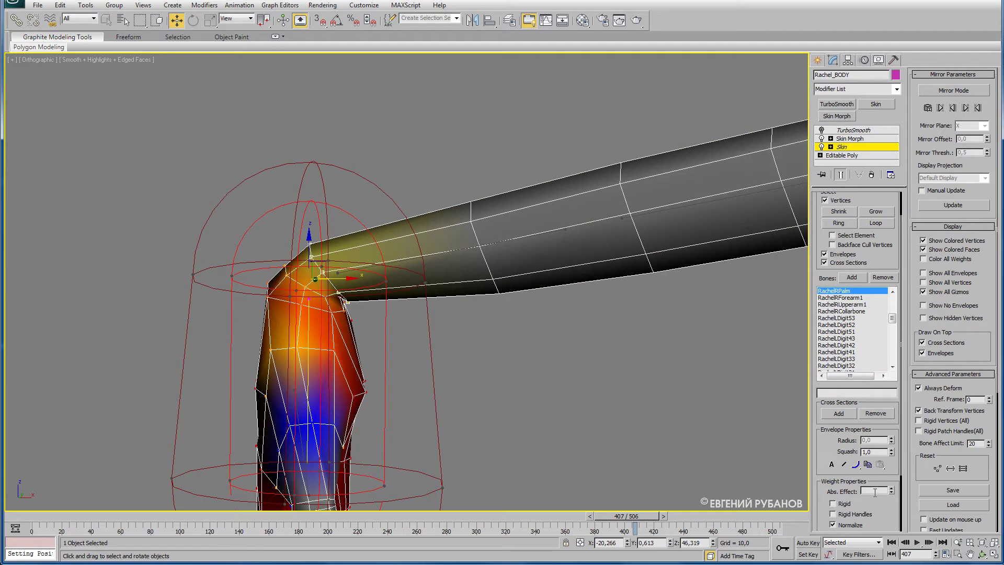
{"action": "type", "text": ".25"}
- Loop-select the elbow vertices and set their RachelRPalm absolute weight to 0.5
{"action": "key", "text": "Return"}
{"action": "middle_click_drag", "start_coordinate": [359, 350], "coordinate": [383, 314]}
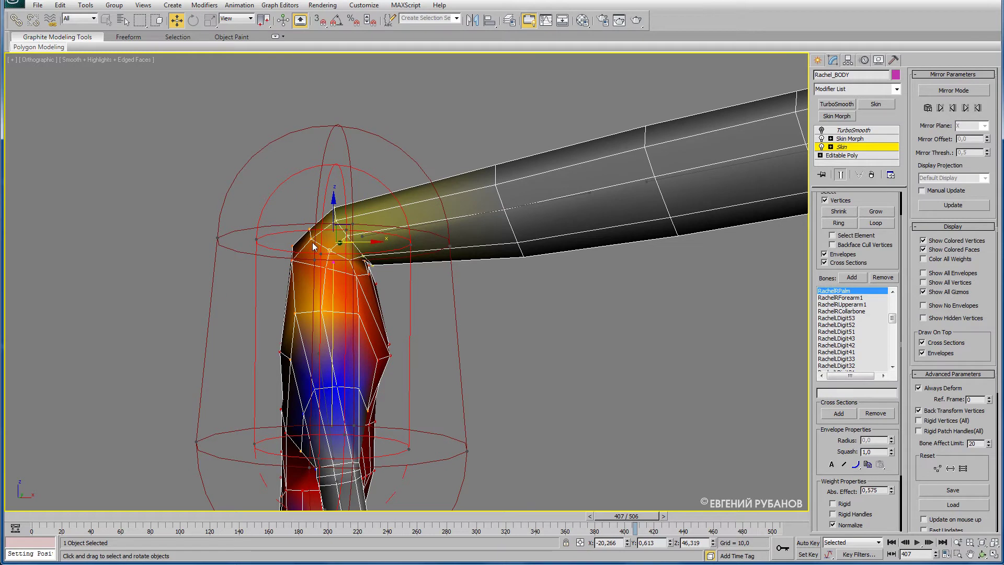
{"action": "left_click", "coordinate": [601, 286]}
{"action": "left_click", "coordinate": [876, 223]}
{"action": "left_click", "coordinate": [878, 493]}
{"action": "type", "text": "1"}
{"action": "key", "text": "Return"}
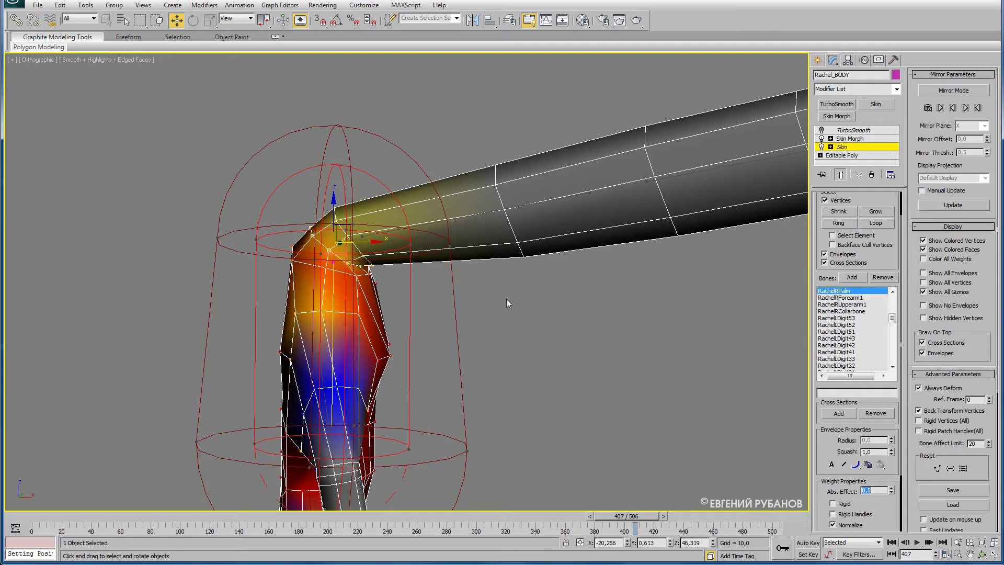
- Advance the animation to frame 420 and level the view on the right hand
{"action": "left_click", "coordinate": [490, 221]}
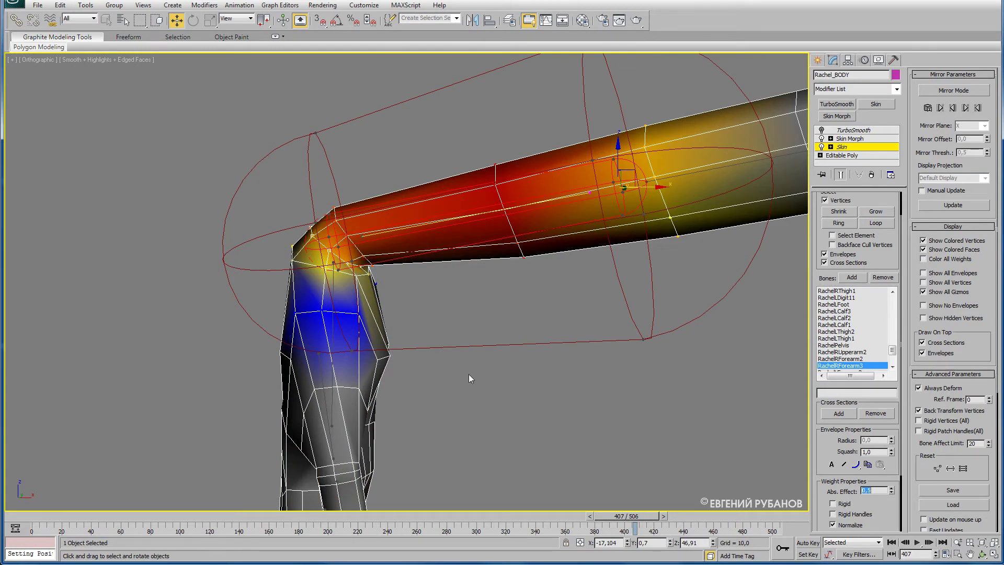
{"action": "mouse_move", "coordinate": [408, 296]}
{"action": "middle_mouse_down"}
{"action": "mouse_move", "coordinate": [407, 312]}
{"action": "mouse_move", "coordinate": [422, 309]}
{"action": "mouse_move", "coordinate": [425, 301]}
{"action": "mouse_move", "coordinate": [390, 335]}
{"action": "middle_mouse_up"}
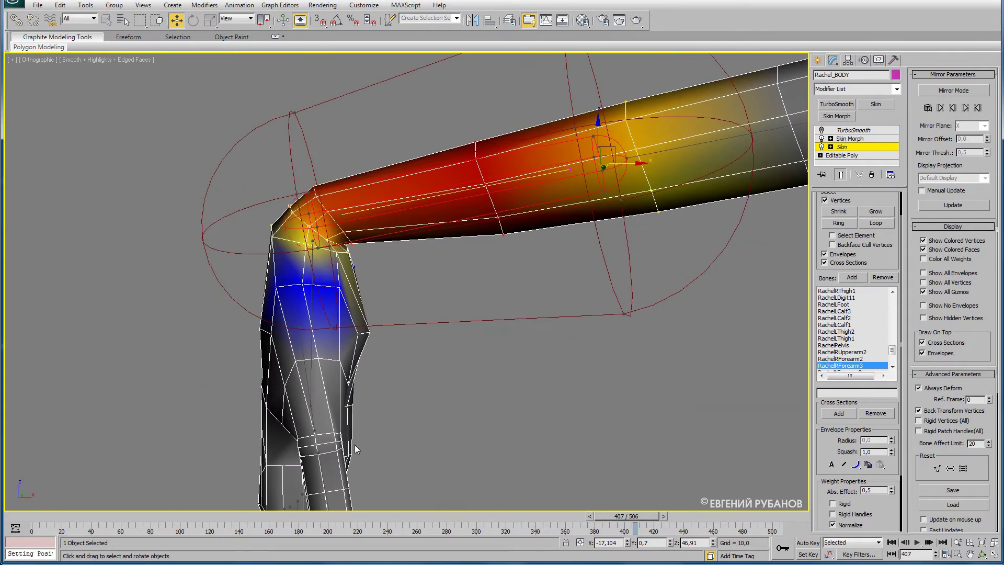
{"action": "left_click_drag", "start_coordinate": [617, 517], "coordinate": [634, 517]}
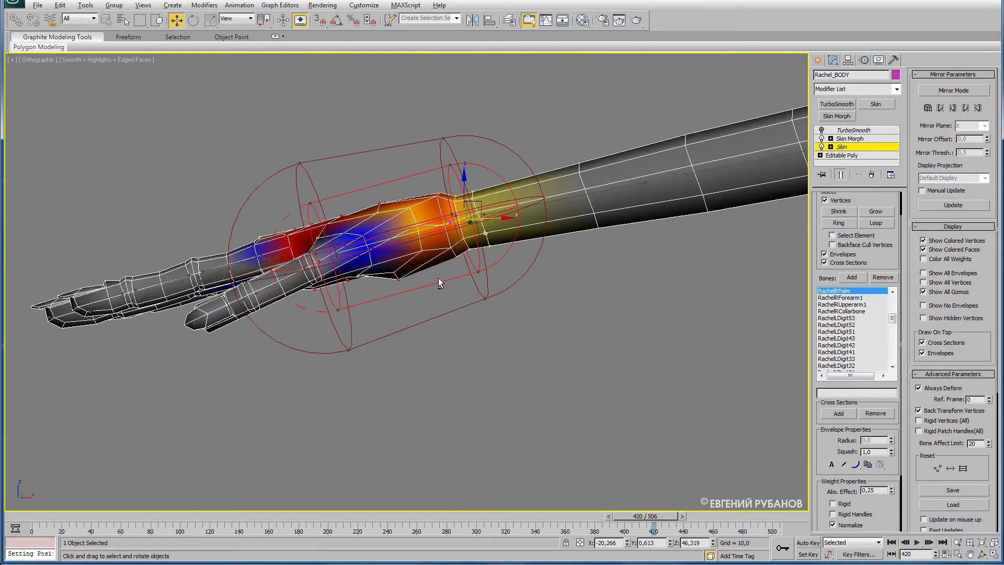
{"action": "scroll", "coordinate": [438, 278], "scroll_direction": "down", "scroll_amount": 3}
{"action": "scroll", "coordinate": [434, 312], "scroll_direction": "down", "scroll_amount": 3}
{"action": "scroll", "coordinate": [425, 296], "scroll_direction": "down", "scroll_amount": 2}
{"action": "mouse_move", "coordinate": [409, 315]}
{"action": "middle_mouse_down", "text": "alt"}
{"action": "mouse_move", "coordinate": [430, 356]}
{"action": "mouse_move", "coordinate": [295, 278]}
{"action": "middle_mouse_up", "text": "alt"}
{"action": "scroll", "coordinate": [236, 253], "scroll_direction": "up", "scroll_amount": 4}
{"action": "scroll", "coordinate": [314, 261], "scroll_direction": "up", "scroll_amount": 2}
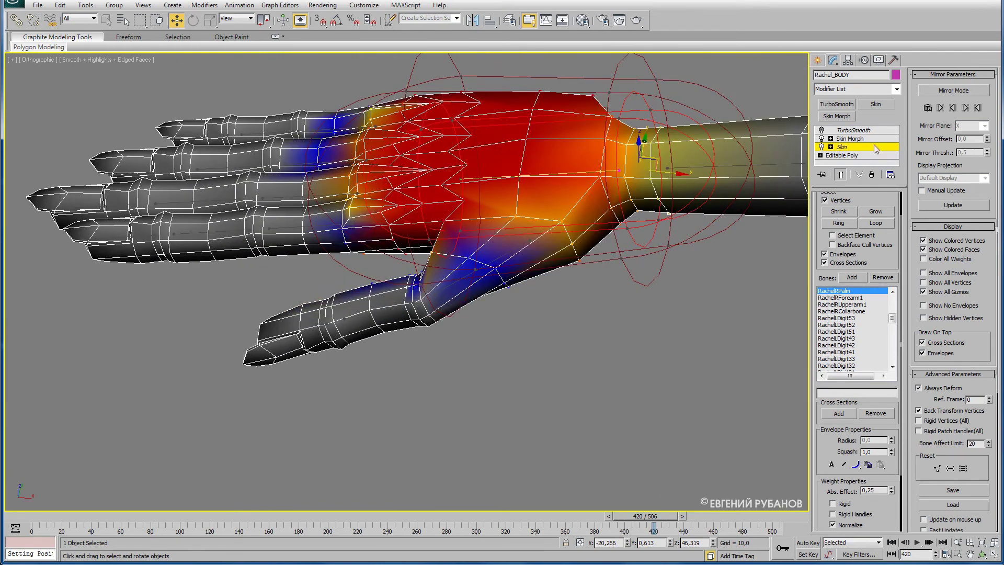
- Exit Edit Envelopes, unhide the Rache_CONTROLS layer, and frame the hand and forearm
{"action": "left_click", "coordinate": [852, 146]}
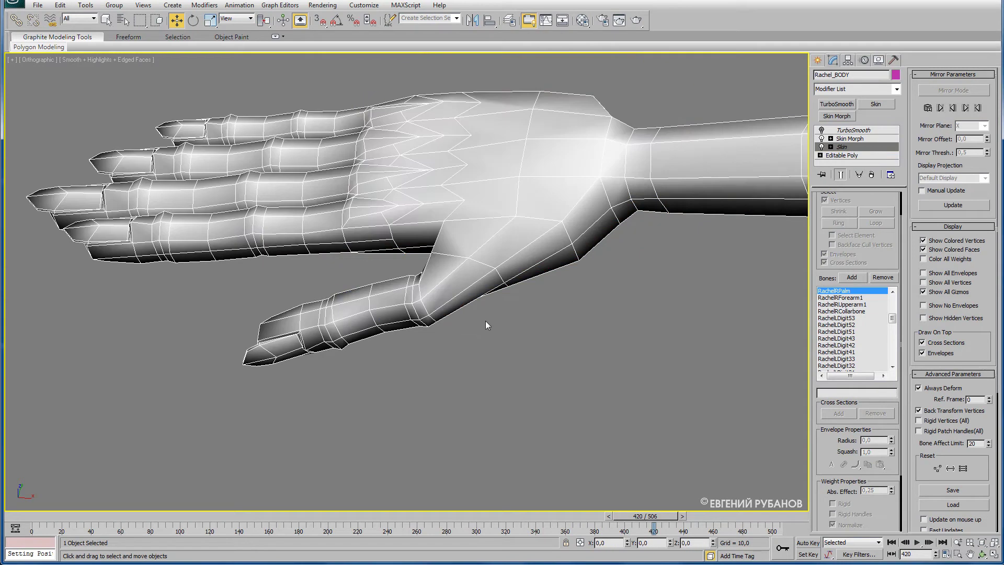
{"action": "right_click", "coordinate": [525, 309]}
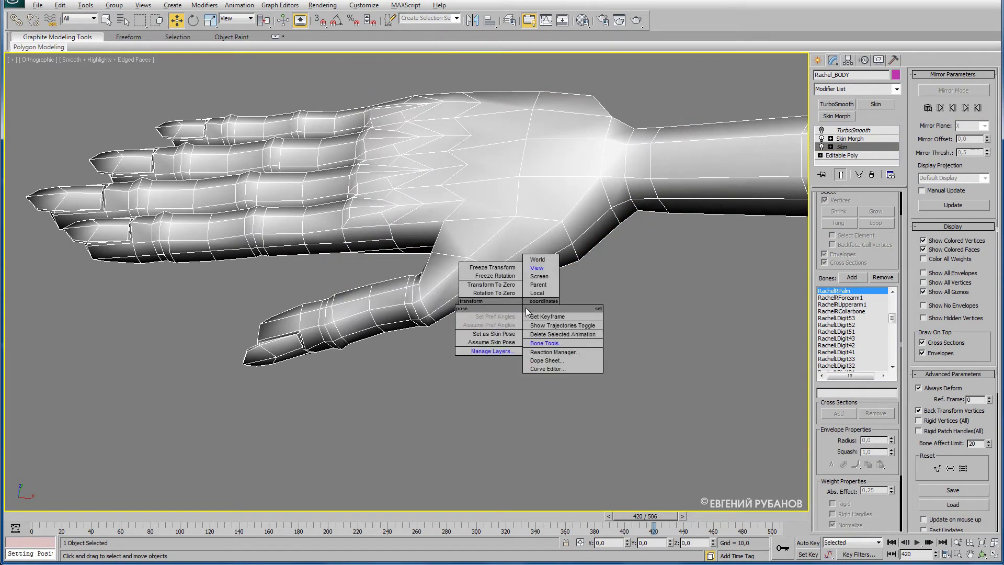
{"action": "left_click", "coordinate": [513, 352]}
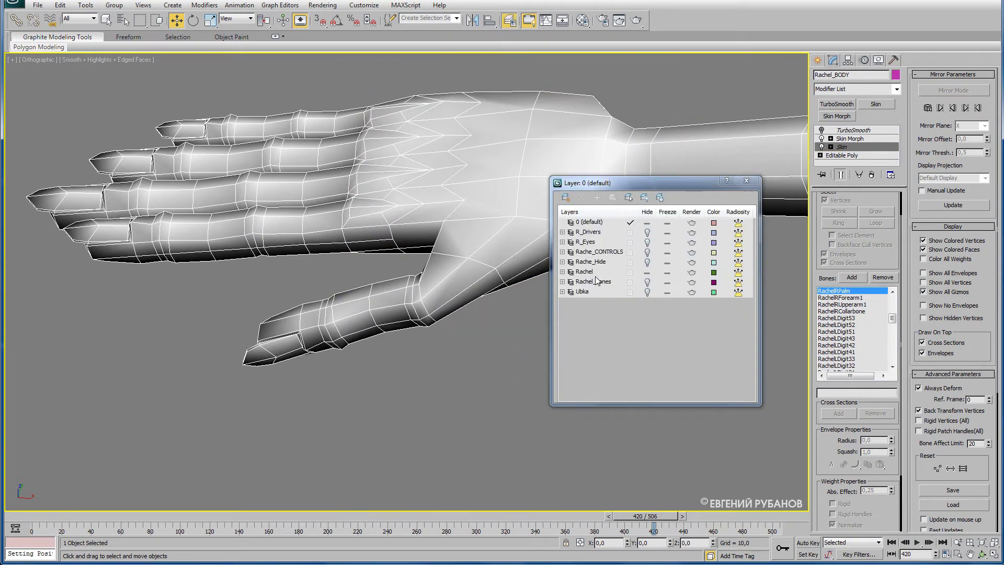
{"action": "left_click", "coordinate": [648, 253]}
{"action": "left_click", "coordinate": [750, 181]}
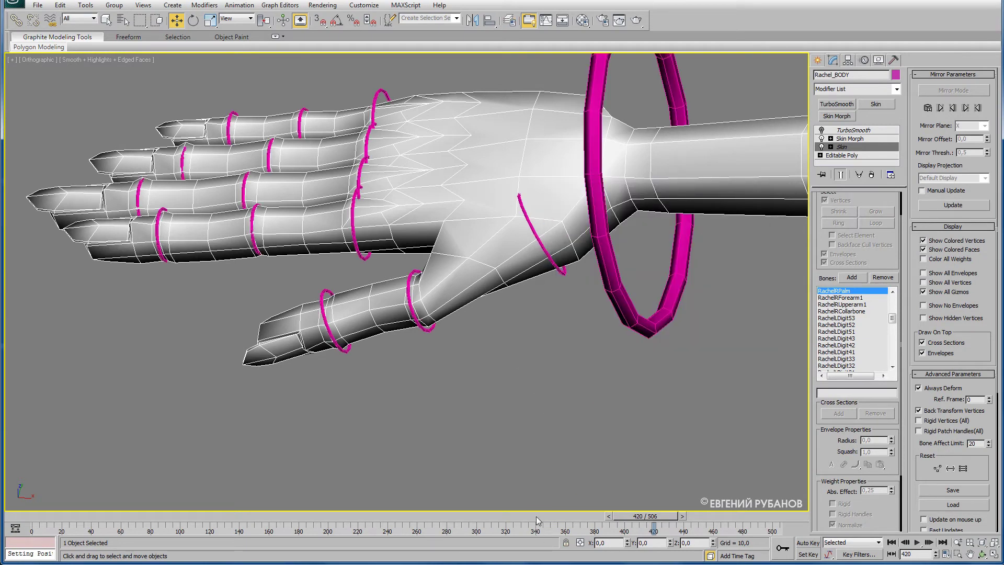
{"action": "middle_click_drag", "start_coordinate": [615, 529], "coordinate": [250, 527], "text": "ctrl+alt"}
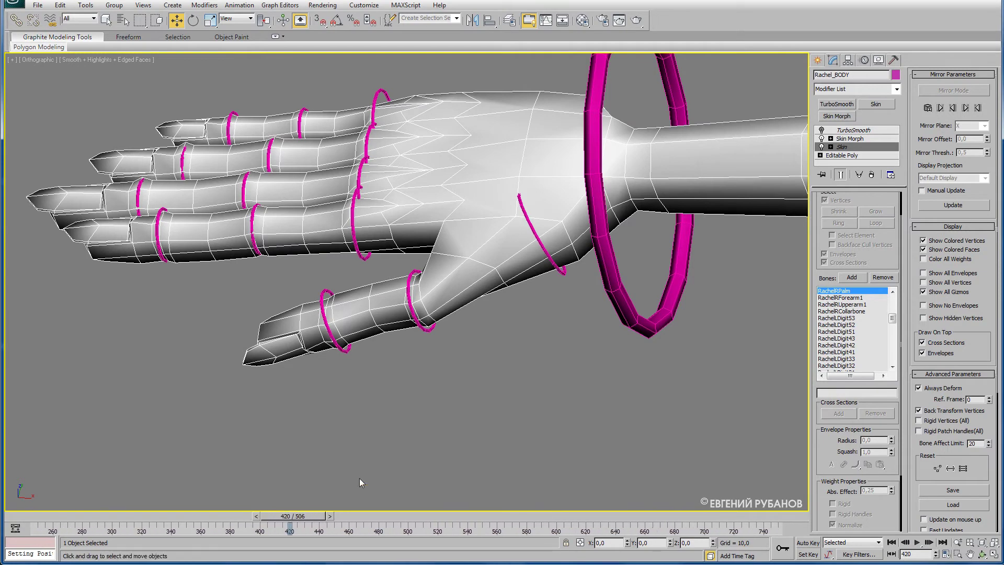
{"action": "middle_click_drag", "start_coordinate": [679, 416], "coordinate": [441, 426]}
{"action": "scroll", "coordinate": [441, 425], "scroll_direction": "down", "scroll_amount": 3}
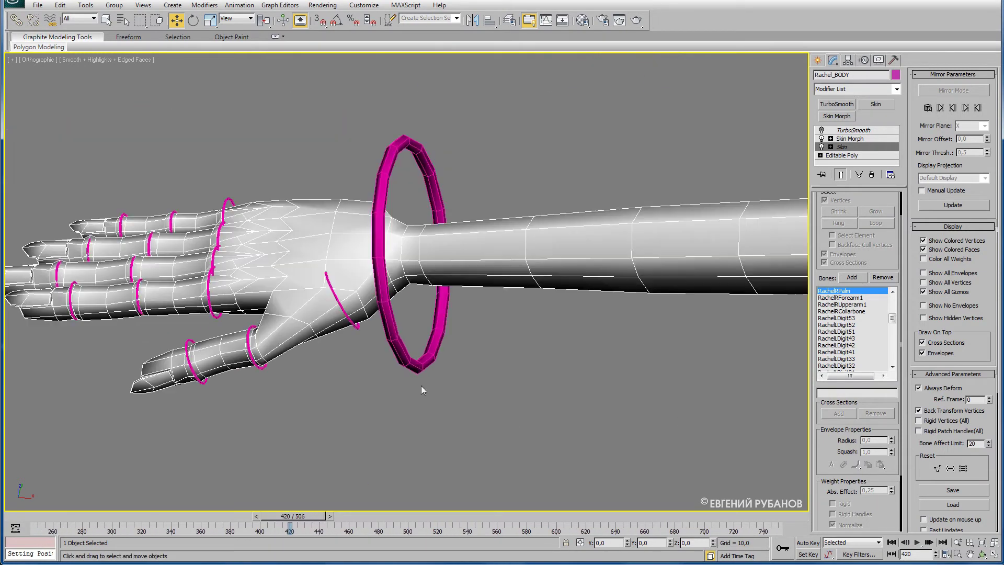
- Go to frame 450, reselect Rachel_BODY and re-enter the Skin modifier's Edit Envelopes mode
{"action": "left_click", "coordinate": [402, 356]}
{"action": "left_click_drag", "start_coordinate": [293, 523], "coordinate": [333, 529]}
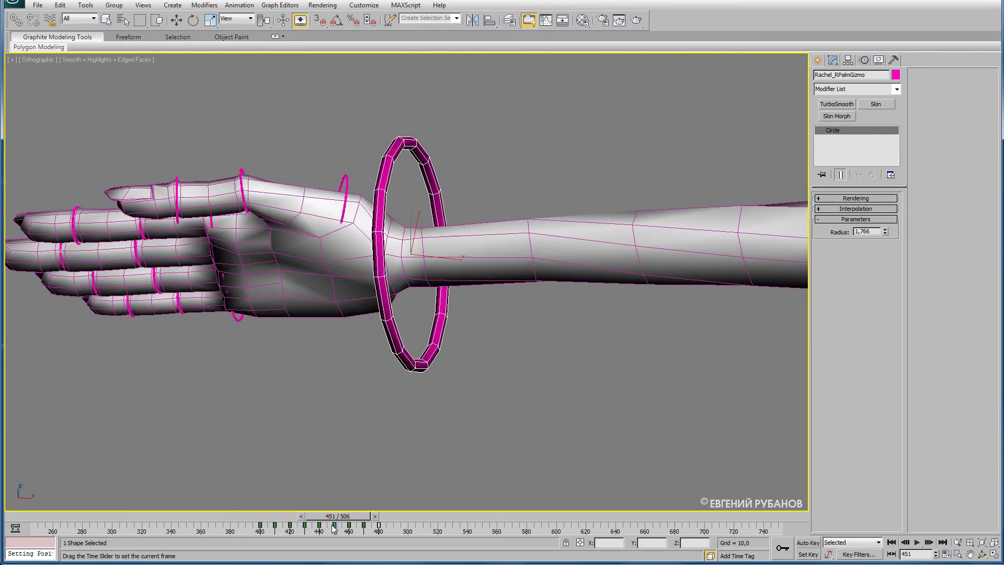
{"action": "key", "text": "w"}
{"action": "left_click", "coordinate": [644, 253]}
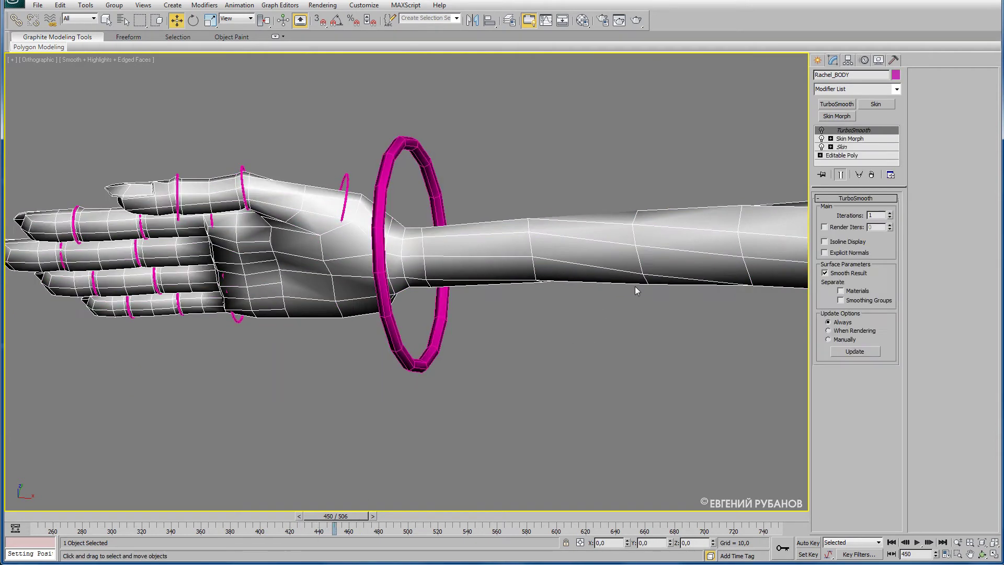
{"action": "middle_click_drag", "start_coordinate": [635, 287], "coordinate": [379, 365]}
{"action": "scroll", "coordinate": [418, 367], "scroll_direction": "down", "scroll_amount": 3}
{"action": "middle_click_drag", "start_coordinate": [447, 369], "coordinate": [446, 360], "text": "alt"}
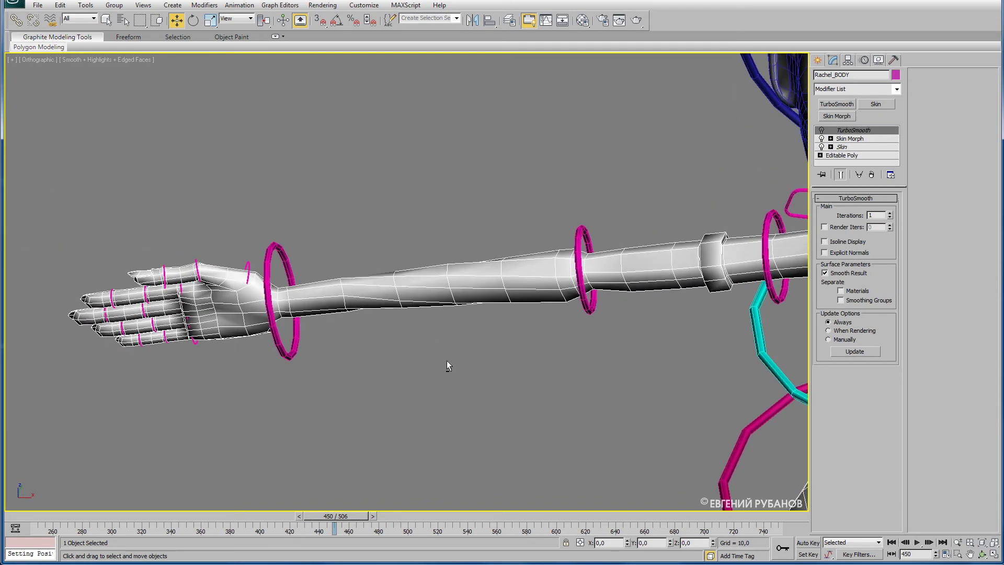
{"action": "left_click", "coordinate": [846, 148]}
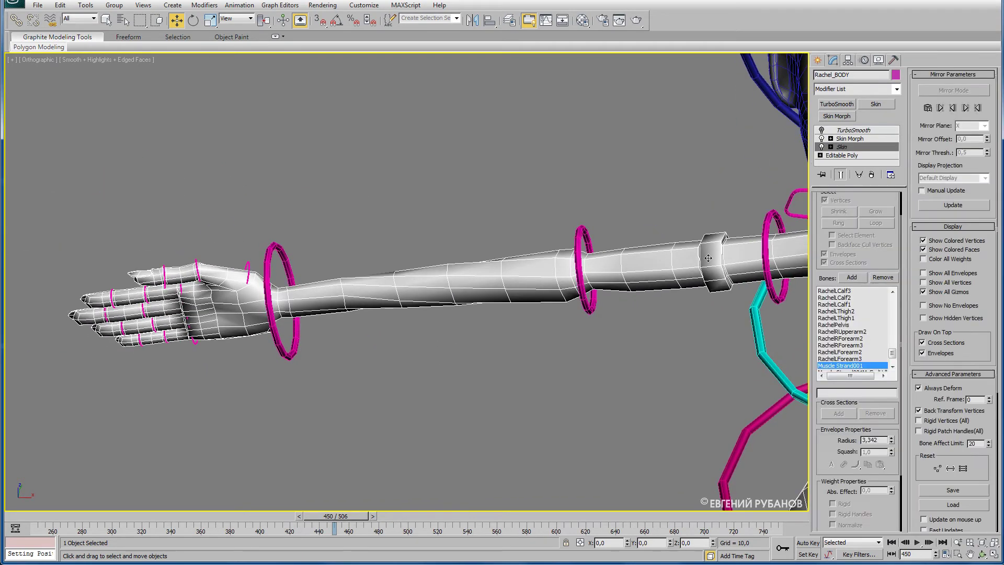
{"action": "key", "text": "1"}
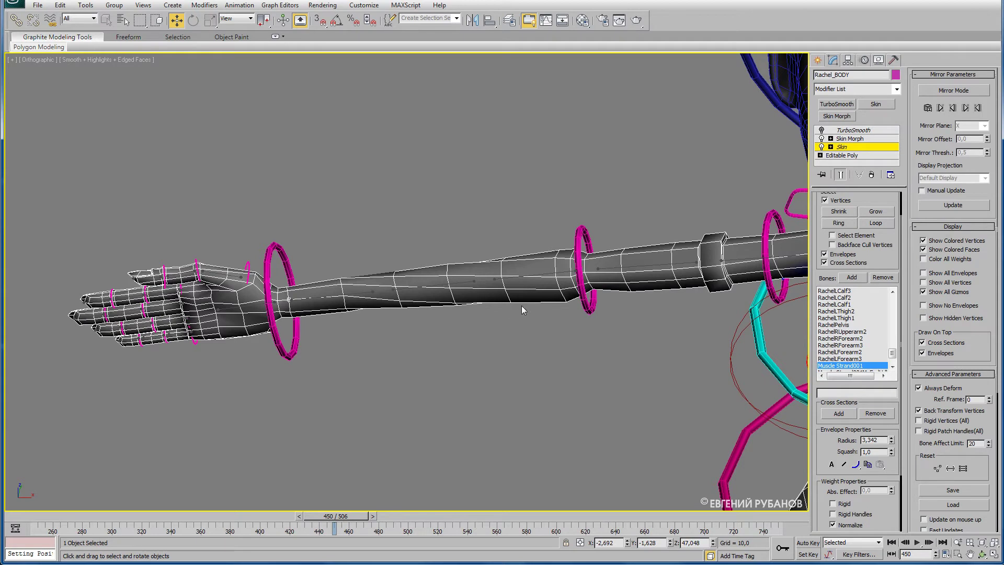
- Select the RachelRForearm2 envelope and paint weight onto the forearm near the wrist
{"action": "left_click", "coordinate": [432, 287]}
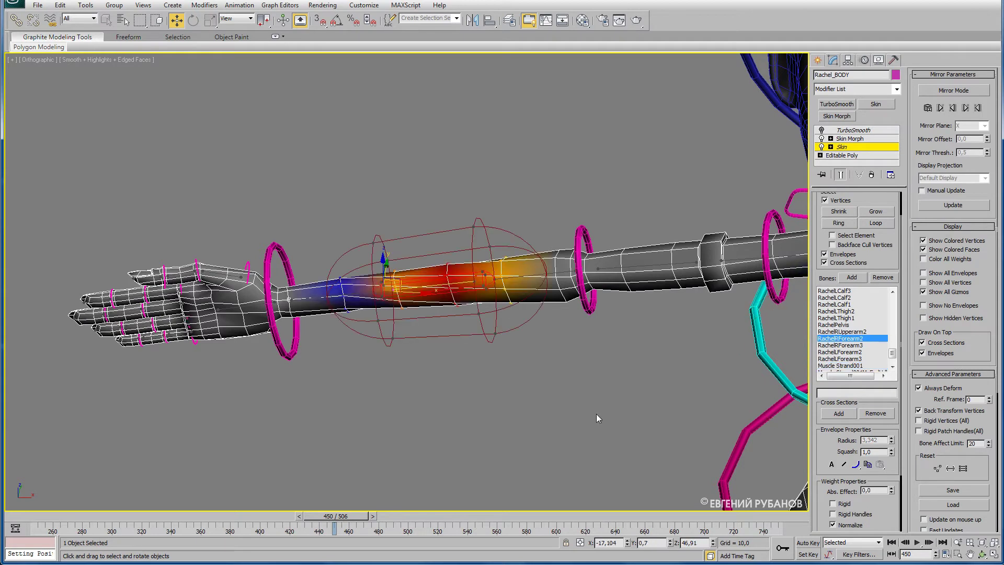
{"action": "left_click_drag", "start_coordinate": [828, 455], "coordinate": [838, 357]}
{"action": "left_click", "coordinate": [843, 500]}
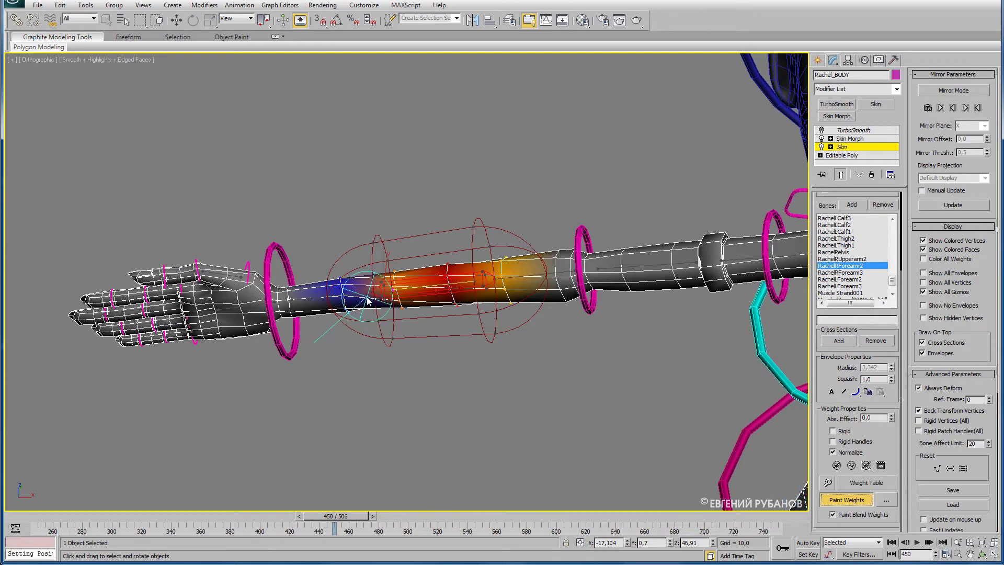
{"action": "left_click_drag", "start_coordinate": [347, 285], "coordinate": [348, 287]}
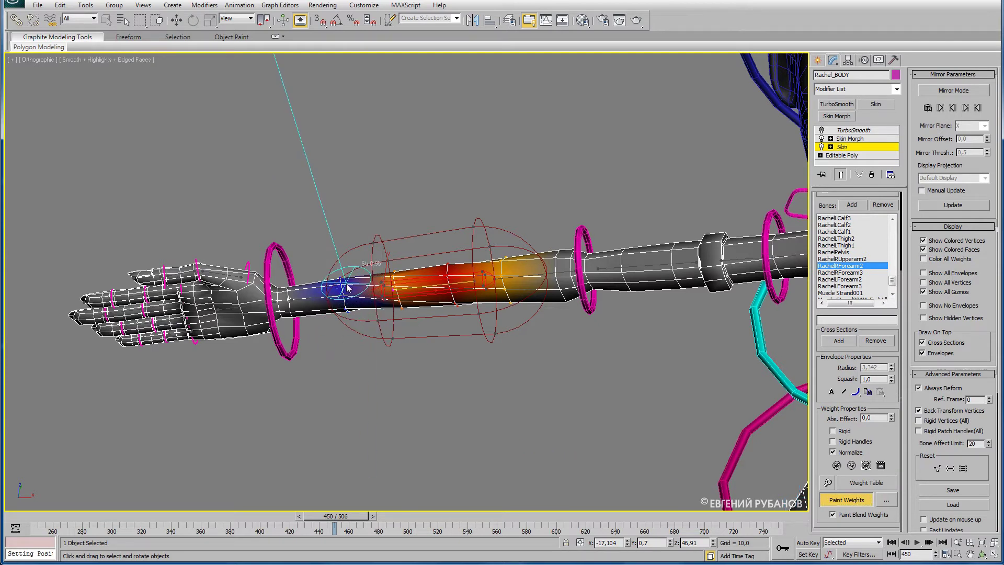
{"action": "left_click_drag", "start_coordinate": [343, 294], "coordinate": [346, 306]}
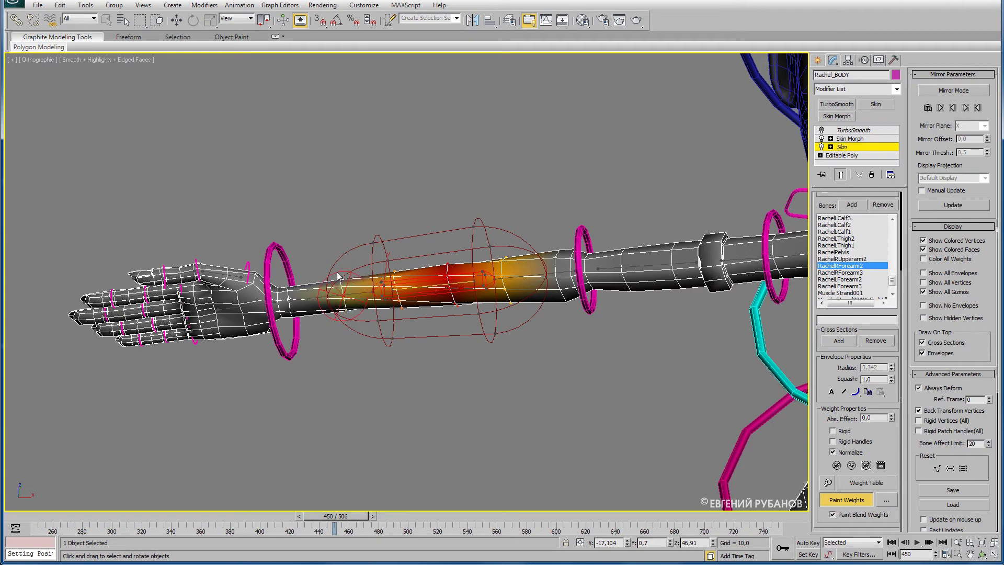
{"action": "mouse_move", "coordinate": [422, 332]}
{"action": "middle_mouse_down", "text": "alt"}
{"action": "mouse_move", "coordinate": [343, 293]}
{"action": "mouse_move", "coordinate": [369, 316]}
{"action": "middle_mouse_up", "text": "alt"}
{"action": "left_click_drag", "start_coordinate": [374, 315], "coordinate": [378, 321]}
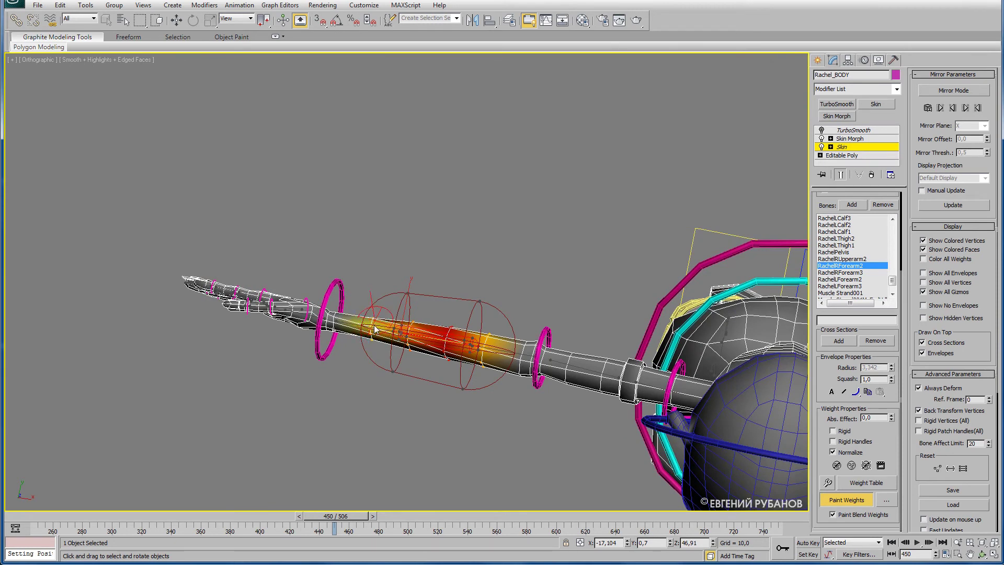
- View along the arm and paint additional RachelRForearm2 weight toward the wrist
{"action": "mouse_move", "coordinate": [406, 299]}
{"action": "middle_mouse_down", "text": "alt"}
{"action": "mouse_move", "coordinate": [355, 297]}
{"action": "mouse_move", "coordinate": [420, 278]}
{"action": "mouse_move", "coordinate": [410, 239]}
{"action": "mouse_move", "coordinate": [541, 315]}
{"action": "mouse_move", "coordinate": [562, 238]}
{"action": "middle_mouse_up", "text": "alt"}
{"action": "scroll", "coordinate": [421, 277], "scroll_direction": "down", "scroll_amount": 5}
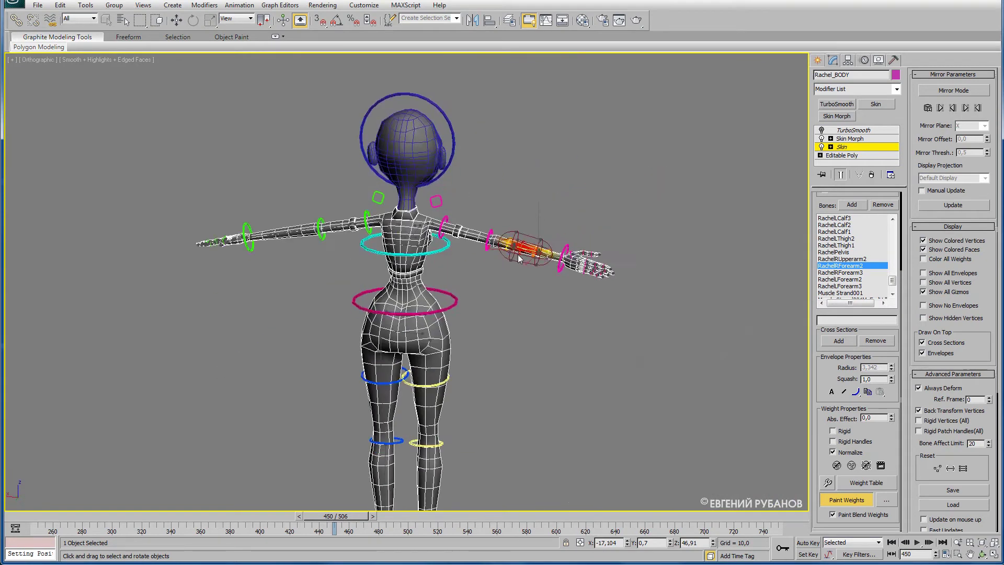
{"action": "scroll", "coordinate": [562, 237], "scroll_direction": "up", "scroll_amount": 4}
{"action": "scroll", "coordinate": [562, 236], "scroll_direction": "up", "scroll_amount": 3}
{"action": "scroll", "coordinate": [562, 236], "scroll_direction": "up", "scroll_amount": 2}
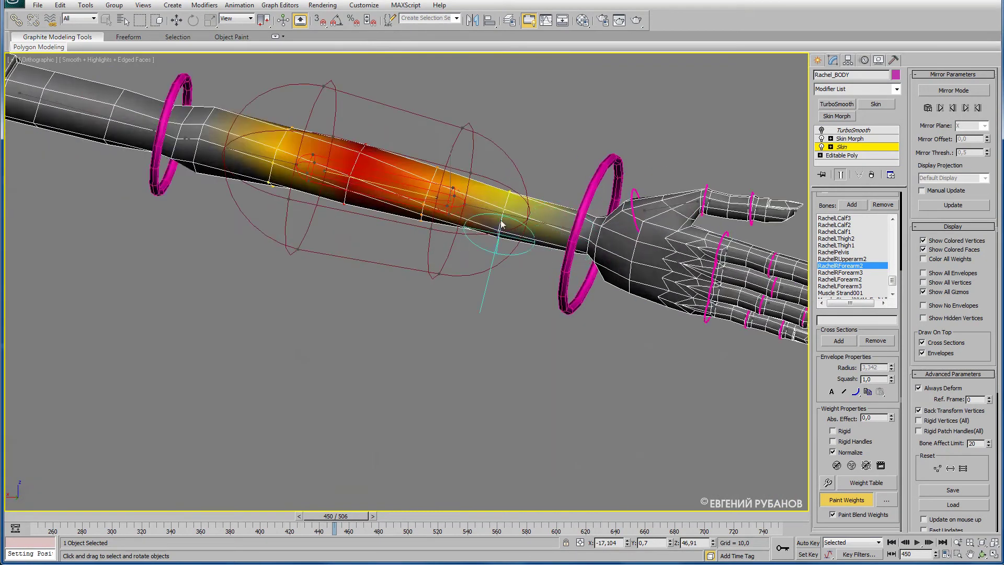
{"action": "left_click_drag", "start_coordinate": [503, 205], "coordinate": [481, 221]}
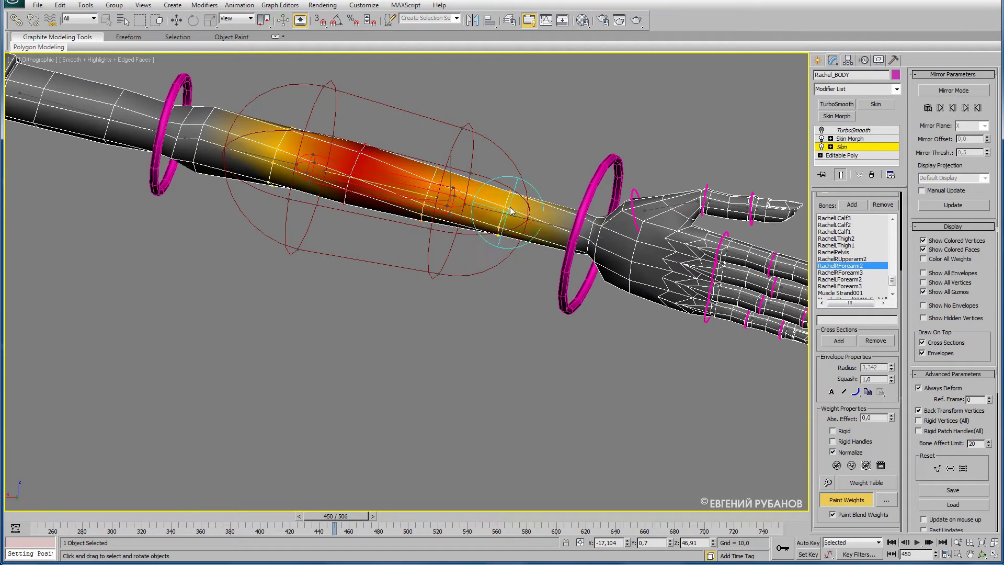
{"action": "mouse_move", "coordinate": [526, 296]}
{"action": "middle_mouse_down", "text": "alt"}
{"action": "mouse_move", "coordinate": [540, 265]}
{"action": "mouse_move", "coordinate": [553, 272]}
{"action": "mouse_move", "coordinate": [547, 302]}
{"action": "mouse_move", "coordinate": [548, 190]}
{"action": "mouse_move", "coordinate": [526, 374]}
{"action": "mouse_move", "coordinate": [525, 342]}
{"action": "mouse_move", "coordinate": [522, 363]}
{"action": "mouse_move", "coordinate": [494, 302]}
{"action": "middle_mouse_up", "text": "alt"}
- Resize the forearm envelope's cross-section near its end and zoom out over the arm
{"action": "scroll", "coordinate": [509, 332], "scroll_direction": "down", "scroll_amount": 5}
{"action": "scroll", "coordinate": [535, 388], "scroll_direction": "up", "scroll_amount": 5}
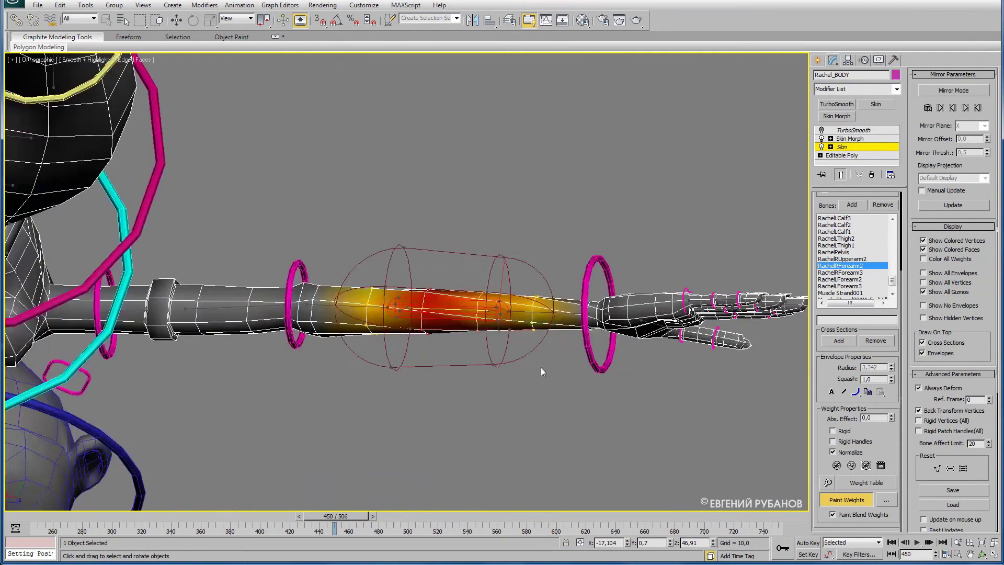
{"action": "scroll", "coordinate": [540, 322], "scroll_direction": "up", "scroll_amount": 3}
{"action": "left_click_drag", "start_coordinate": [529, 313], "coordinate": [529, 344]}
{"action": "middle_click_drag", "start_coordinate": [516, 372], "coordinate": [519, 227]}
{"action": "scroll", "coordinate": [526, 381], "scroll_direction": "down", "scroll_amount": 3}
{"action": "middle_click_drag", "start_coordinate": [527, 381], "coordinate": [524, 352]}
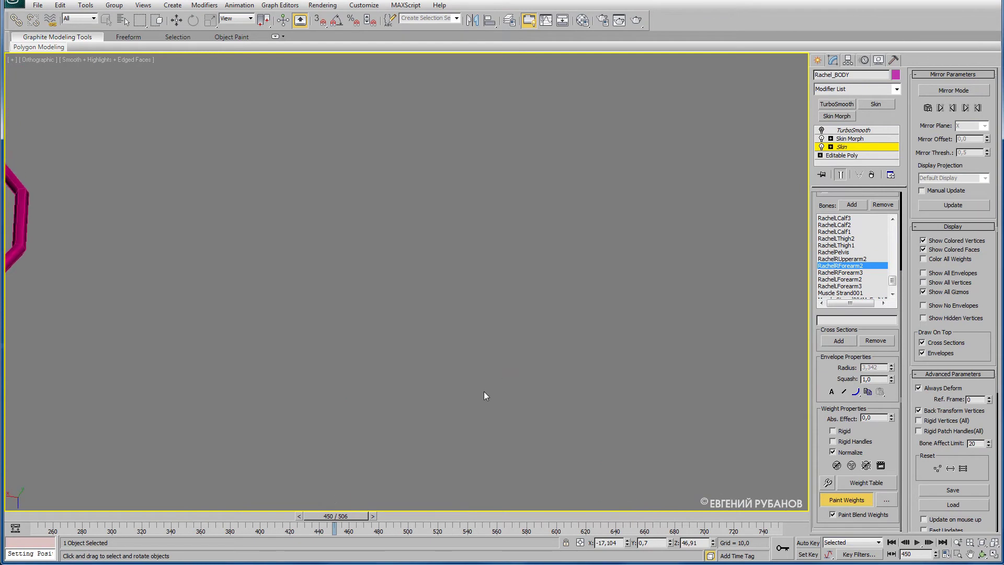
{"action": "scroll", "coordinate": [482, 393], "scroll_direction": "down", "scroll_amount": 3}
{"action": "scroll", "coordinate": [525, 218], "scroll_direction": "down", "scroll_amount": 2}
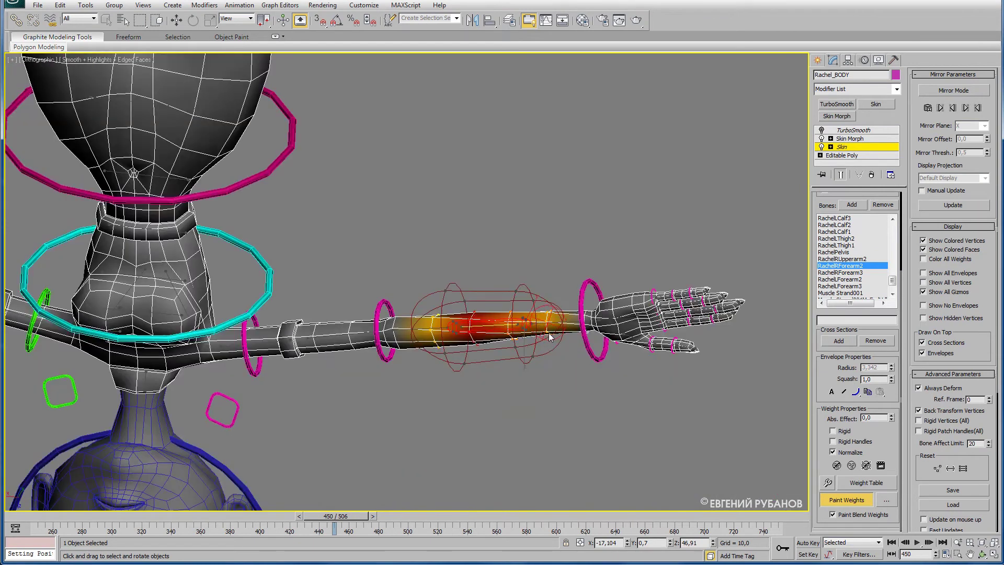
{"action": "scroll", "coordinate": [504, 359], "scroll_direction": "down", "scroll_amount": 1}
- Drag the forearm envelope's inner end point to the wrist so its weights reach it
{"action": "mouse_move", "coordinate": [504, 360]}
{"action": "middle_mouse_down"}
{"action": "mouse_move", "coordinate": [523, 309]}
{"action": "mouse_move", "coordinate": [503, 337]}
{"action": "mouse_move", "coordinate": [355, 363]}
{"action": "mouse_move", "coordinate": [419, 397]}
{"action": "mouse_move", "coordinate": [366, 470]}
{"action": "middle_mouse_up"}
{"action": "scroll", "coordinate": [525, 309], "scroll_direction": "down", "scroll_amount": 3}
{"action": "scroll", "coordinate": [502, 334], "scroll_direction": "down", "scroll_amount": 1}
{"action": "scroll", "coordinate": [443, 413], "scroll_direction": "down", "scroll_amount": 1}
{"action": "scroll", "coordinate": [327, 303], "scroll_direction": "up", "scroll_amount": 3}
{"action": "middle_click_drag", "start_coordinate": [533, 332], "coordinate": [498, 326], "text": "alt"}
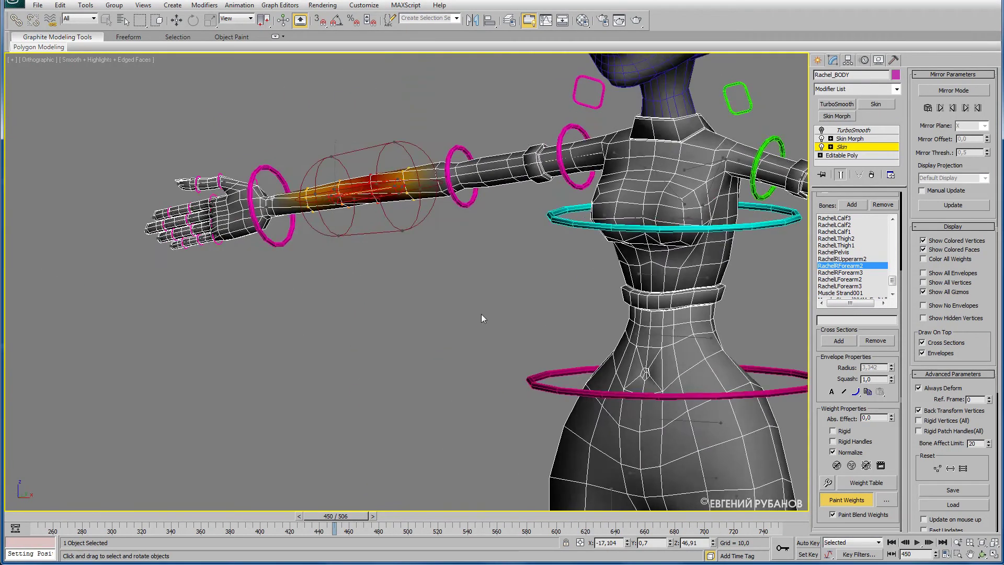
{"action": "mouse_move", "coordinate": [388, 309]}
{"action": "middle_mouse_down", "text": "alt"}
{"action": "mouse_move", "coordinate": [383, 283]}
{"action": "mouse_move", "coordinate": [393, 325]}
{"action": "middle_mouse_up", "text": "alt"}
{"action": "scroll", "coordinate": [398, 319], "scroll_direction": "up", "scroll_amount": 4}
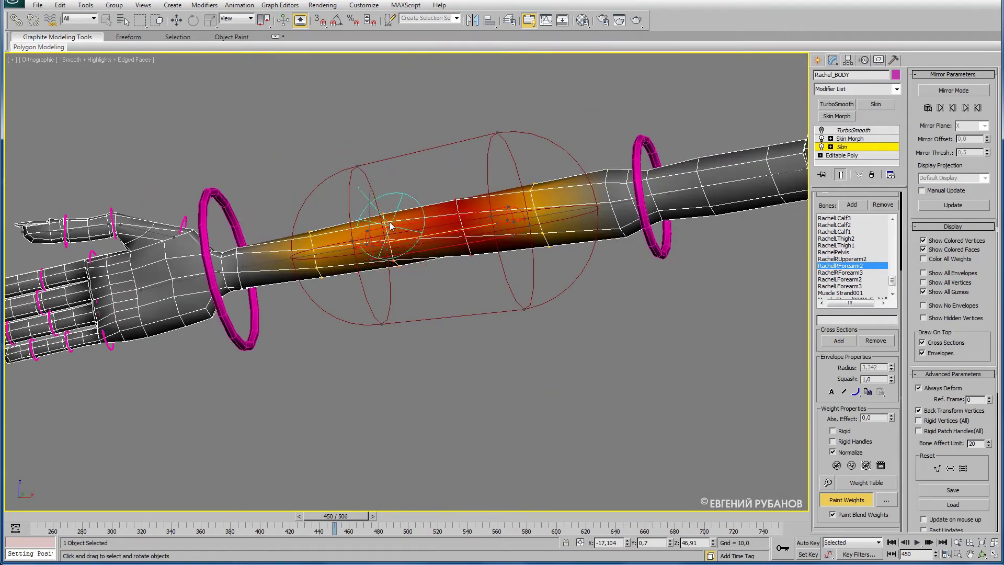
{"action": "left_click_drag", "start_coordinate": [388, 257], "coordinate": [345, 236]}
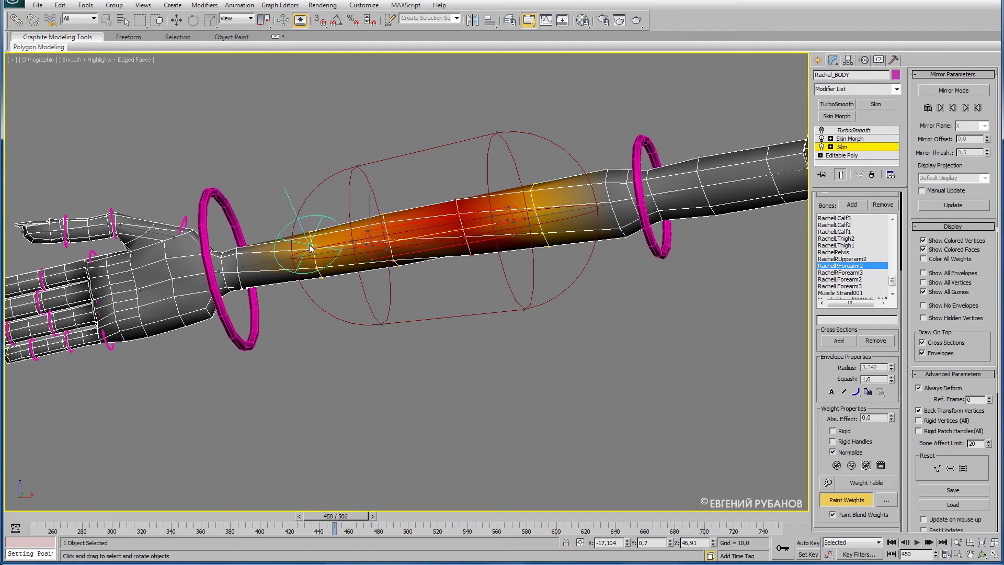
{"action": "mouse_move", "coordinate": [314, 248]}
{"action": "left_mouse_down"}
{"action": "mouse_move", "coordinate": [248, 261]}
{"action": "mouse_move", "coordinate": [263, 293]}
{"action": "left_mouse_up"}
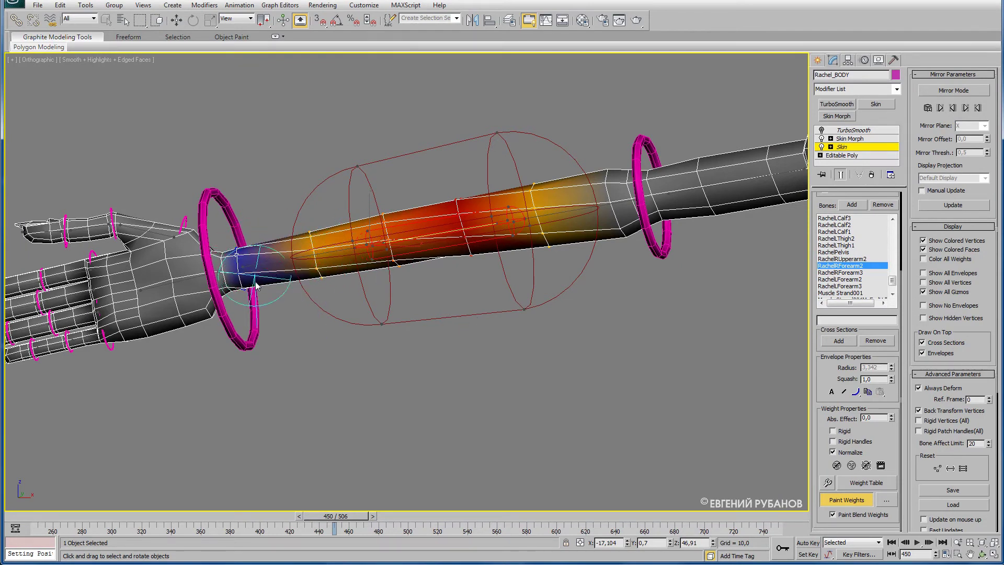
{"action": "key", "text": "w"}
{"action": "scroll", "coordinate": [419, 331], "scroll_direction": "down", "scroll_amount": 1}
{"action": "scroll", "coordinate": [450, 315], "scroll_direction": "down", "scroll_amount": 2}
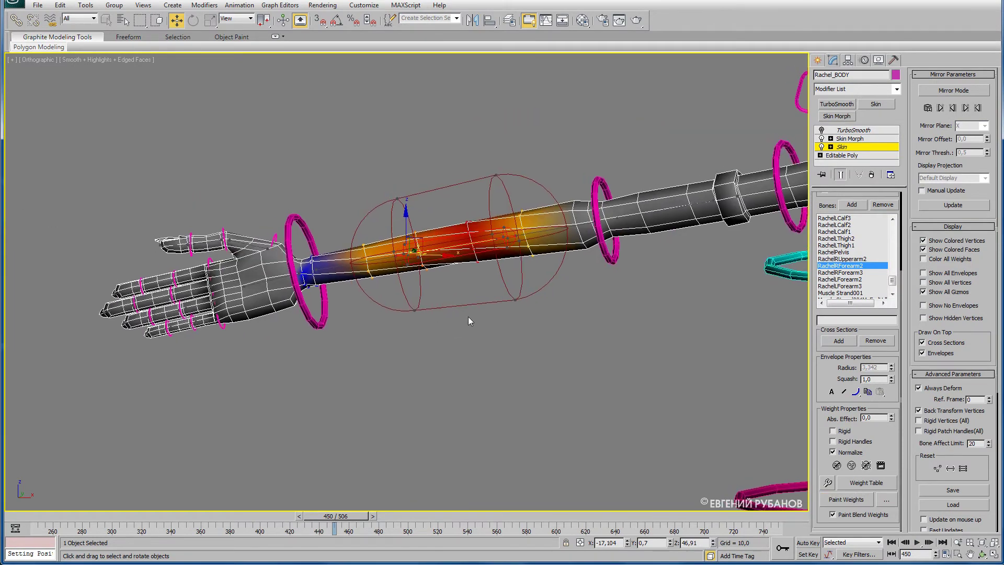
- Go to frame 510, shift the track bar range later, and zoom in on the right hand
{"action": "mouse_move", "coordinate": [345, 518]}
{"action": "left_mouse_down"}
{"action": "mouse_move", "coordinate": [282, 518]}
{"action": "mouse_move", "coordinate": [340, 517]}
{"action": "left_mouse_up"}
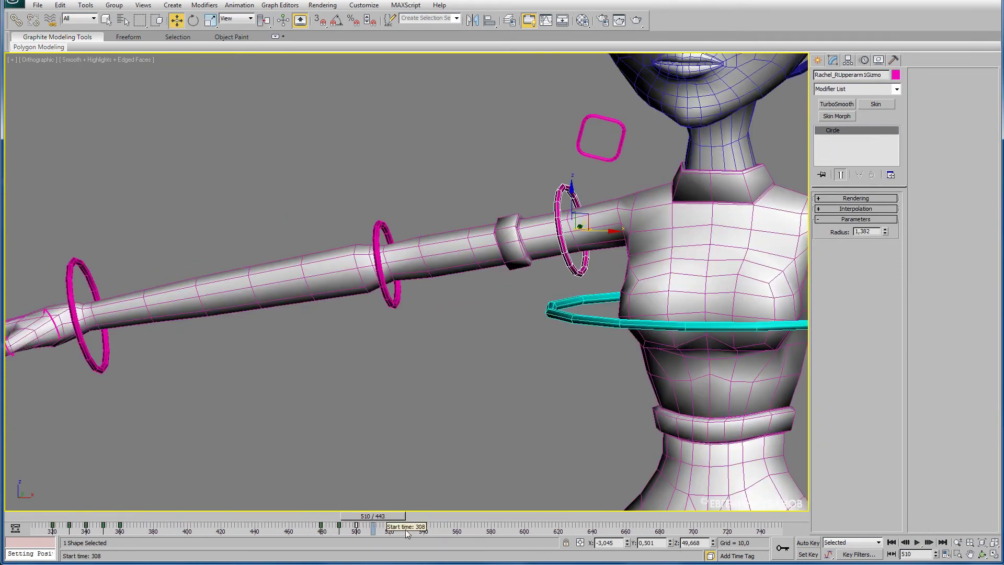
{"action": "mouse_move", "coordinate": [509, 529]}
{"action": "middle_mouse_down", "text": "ctrl+alt"}
{"action": "mouse_move", "coordinate": [215, 546]}
{"action": "mouse_move", "coordinate": [374, 412]}
{"action": "mouse_move", "coordinate": [347, 416]}
{"action": "mouse_move", "coordinate": [366, 416]}
{"action": "middle_mouse_up", "text": "ctrl+alt"}
{"action": "scroll", "coordinate": [376, 405], "scroll_direction": "up", "scroll_amount": 2}
{"action": "scroll", "coordinate": [393, 395], "scroll_direction": "up", "scroll_amount": 3}
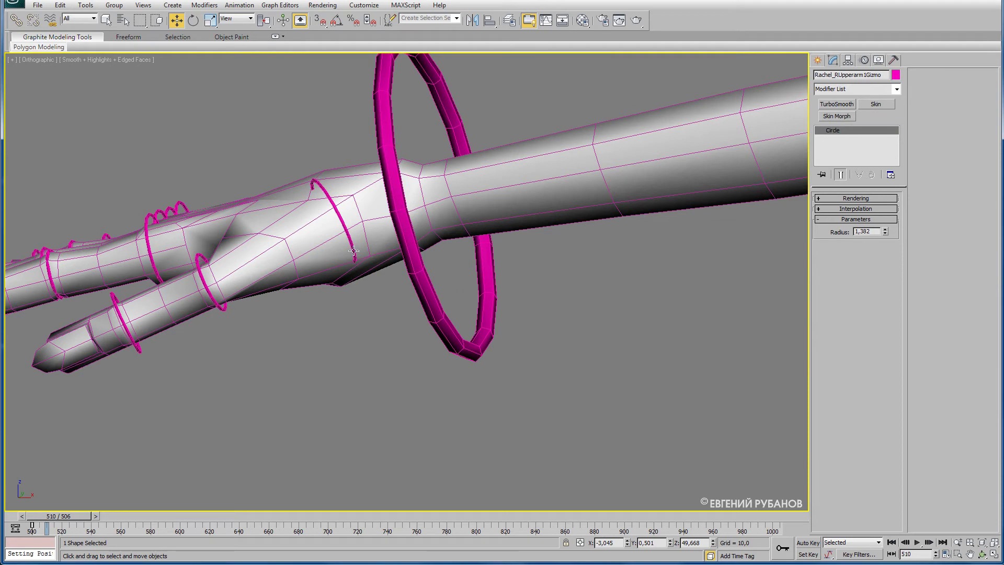
- Turn on Auto Key and select the Rachel_RDigit11Gizmo thumb control
{"action": "left_click", "coordinate": [806, 543]}
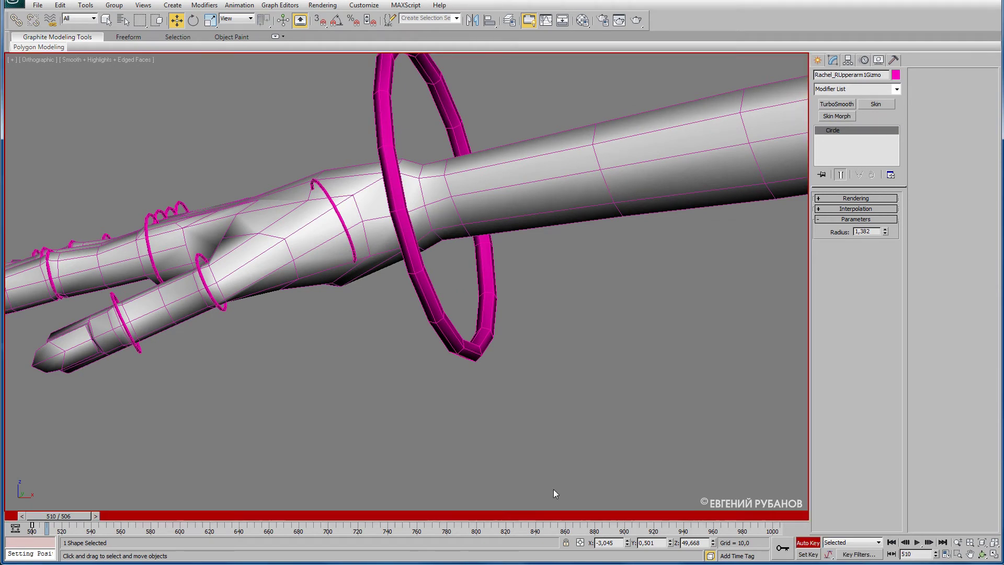
{"action": "right_click", "coordinate": [339, 214]}
{"action": "left_click", "coordinate": [316, 196]}
{"action": "left_click", "coordinate": [339, 215]}
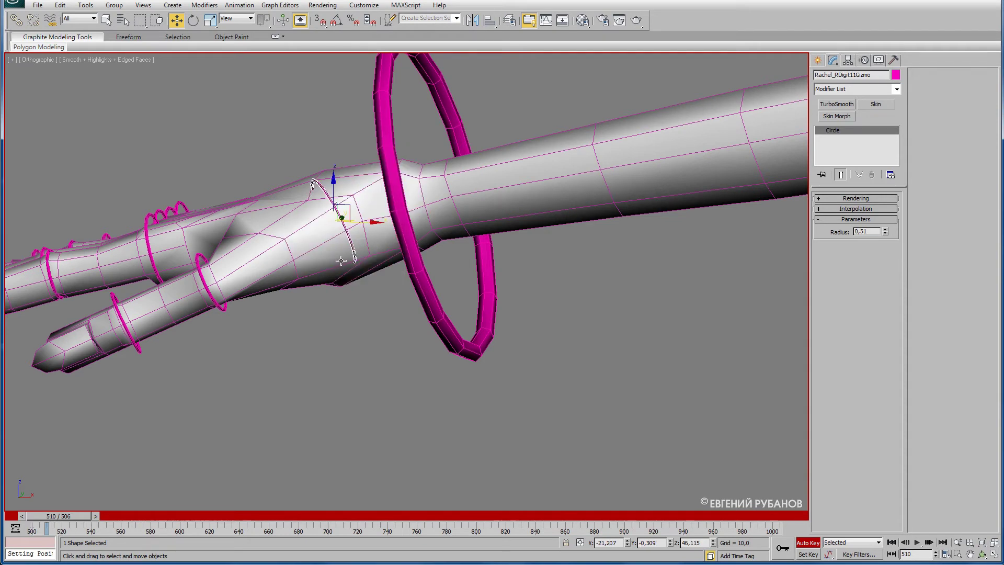
{"action": "mouse_move", "coordinate": [318, 278]}
{"action": "middle_mouse_down"}
{"action": "mouse_move", "coordinate": [329, 275]}
{"action": "mouse_move", "coordinate": [363, 330]}
{"action": "mouse_move", "coordinate": [371, 312]}
{"action": "middle_mouse_up"}
{"action": "scroll", "coordinate": [329, 275], "scroll_direction": "down", "scroll_amount": 5}
- Rotate the thumb control about 38° downward in Local coordinates
{"action": "right_click", "coordinate": [366, 299]}
{"action": "left_click", "coordinate": [408, 306]}
{"action": "left_click_drag", "start_coordinate": [348, 294], "coordinate": [383, 276]}
{"action": "scroll", "coordinate": [337, 287], "scroll_direction": "up", "scroll_amount": 2}
{"action": "scroll", "coordinate": [337, 287], "scroll_direction": "up", "scroll_amount": 2}
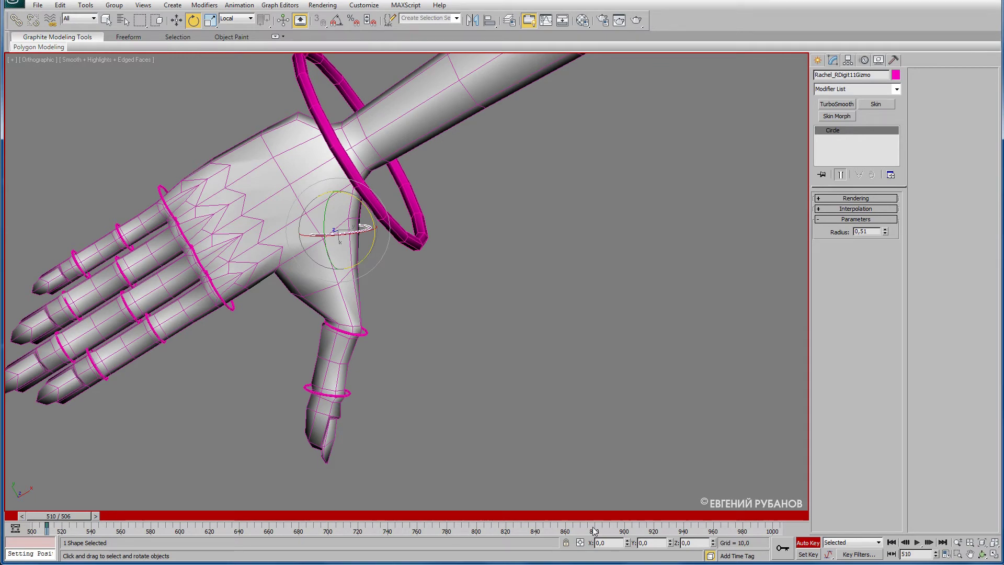
- Move the thumb control's frame-0 key to about frame 500
{"action": "right_click_drag", "start_coordinate": [643, 528], "coordinate": [122, 530], "text": "ctrl+alt"}
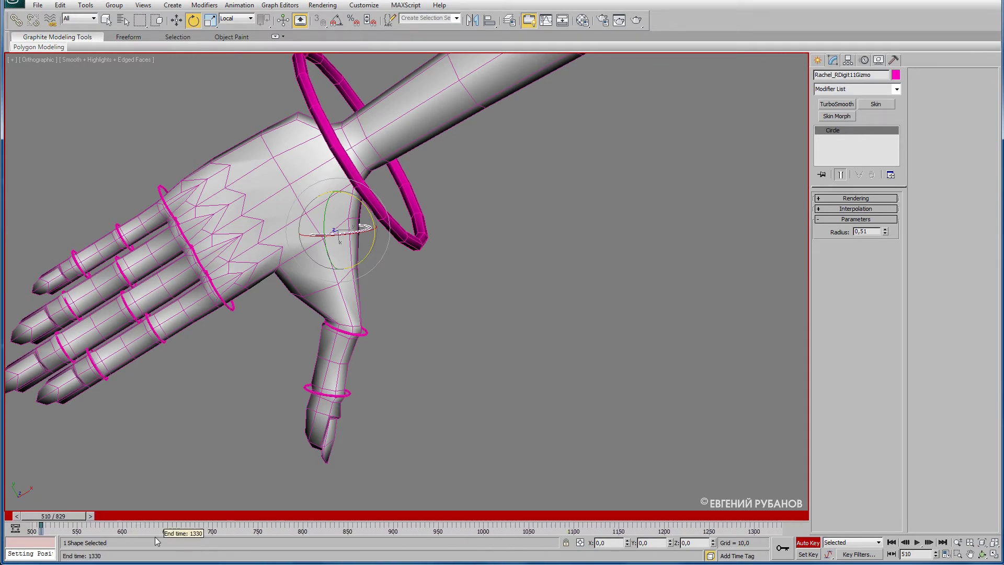
{"action": "middle_click_drag", "start_coordinate": [58, 533], "coordinate": [201, 537], "text": "ctrl+alt"}
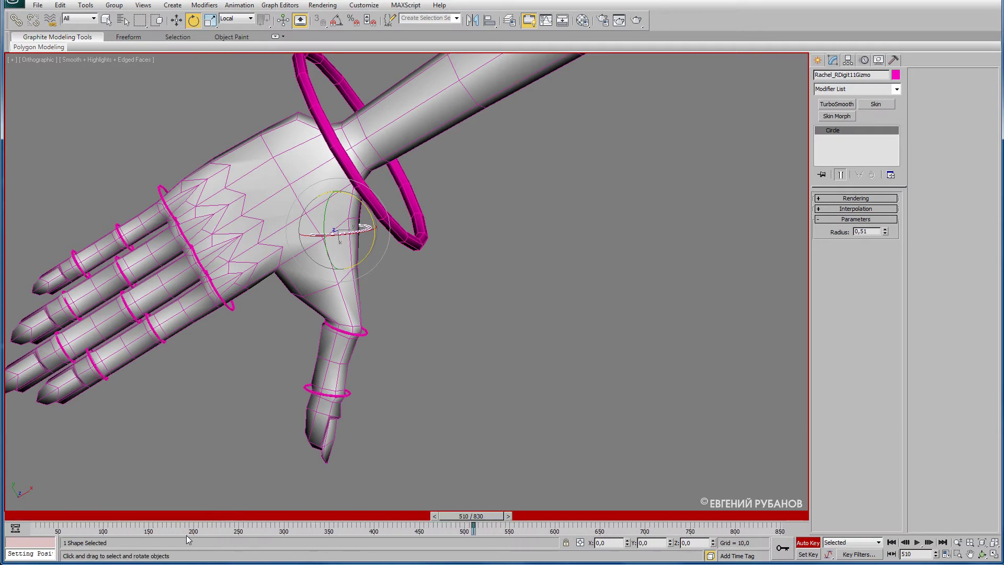
{"action": "left_click_drag", "start_coordinate": [158, 536], "coordinate": [208, 543], "text": "ctrl+alt"}
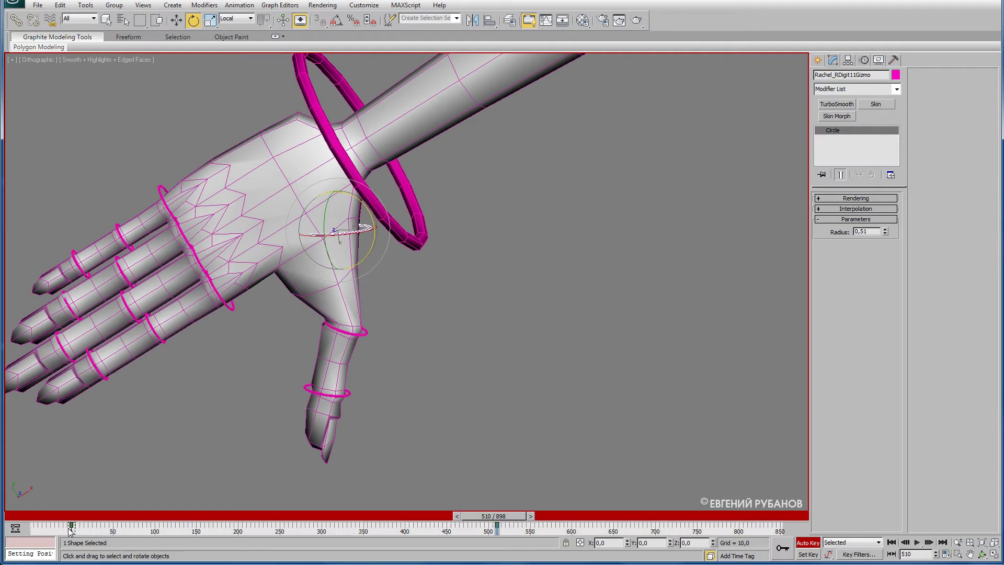
{"action": "left_click_drag", "start_coordinate": [71, 526], "coordinate": [340, 536]}
{"action": "left_click_drag", "start_coordinate": [475, 537], "coordinate": [489, 537]}
{"action": "middle_click_drag", "start_coordinate": [458, 532], "coordinate": [88, 529], "text": "ctrl+alt"}
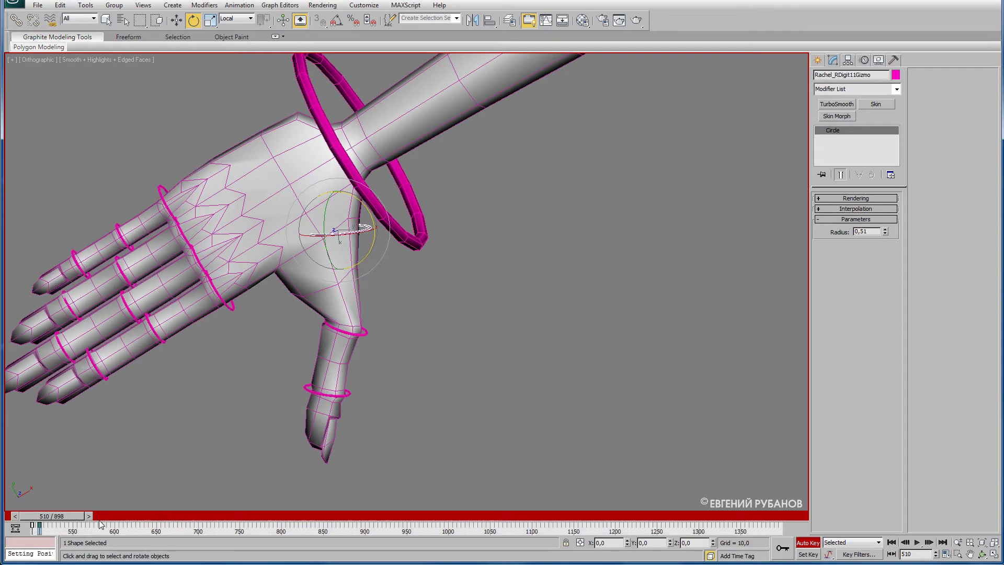
{"action": "mouse_move", "coordinate": [65, 517]}
{"action": "left_mouse_down"}
{"action": "mouse_move", "coordinate": [56, 518]}
{"action": "mouse_move", "coordinate": [65, 518]}
{"action": "left_mouse_up"}
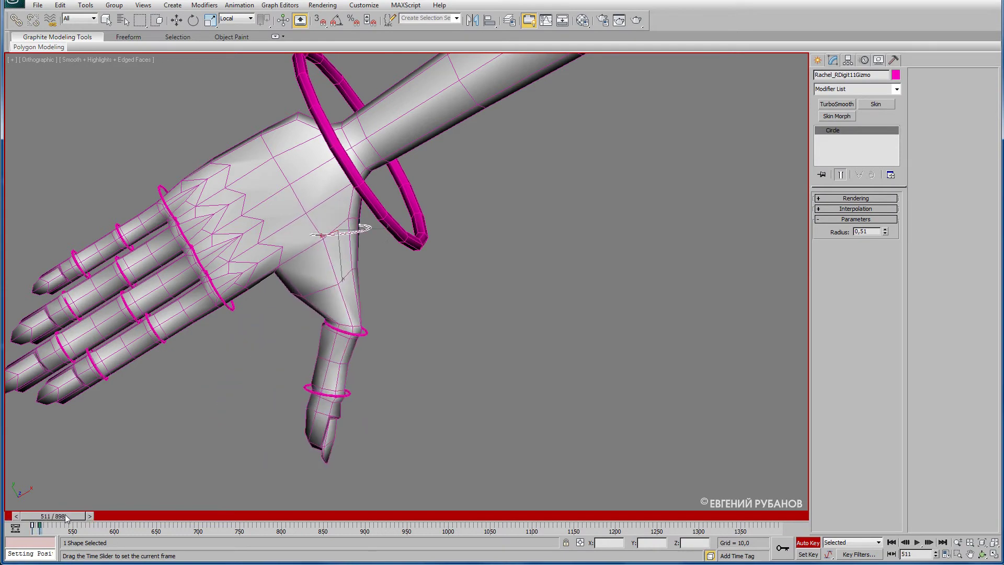
- Limit the timeline to frames 500–700, keeping the frame-500 key, and go to frame 500
{"action": "key", "text": "e"}
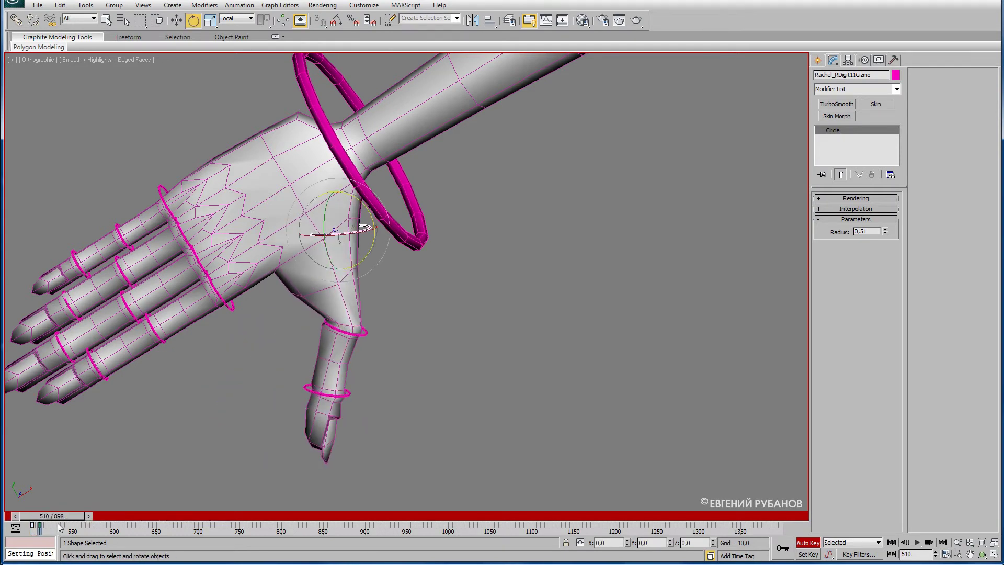
{"action": "right_click_drag", "start_coordinate": [59, 532], "coordinate": [167, 545], "text": "ctrl+alt"}
{"action": "right_click_drag", "start_coordinate": [84, 532], "coordinate": [344, 539], "text": "ctrl+alt"}
{"action": "mouse_move", "coordinate": [51, 522]}
{"action": "left_mouse_down"}
{"action": "mouse_move", "coordinate": [32, 532]}
{"action": "mouse_move", "coordinate": [101, 525]}
{"action": "left_mouse_up"}
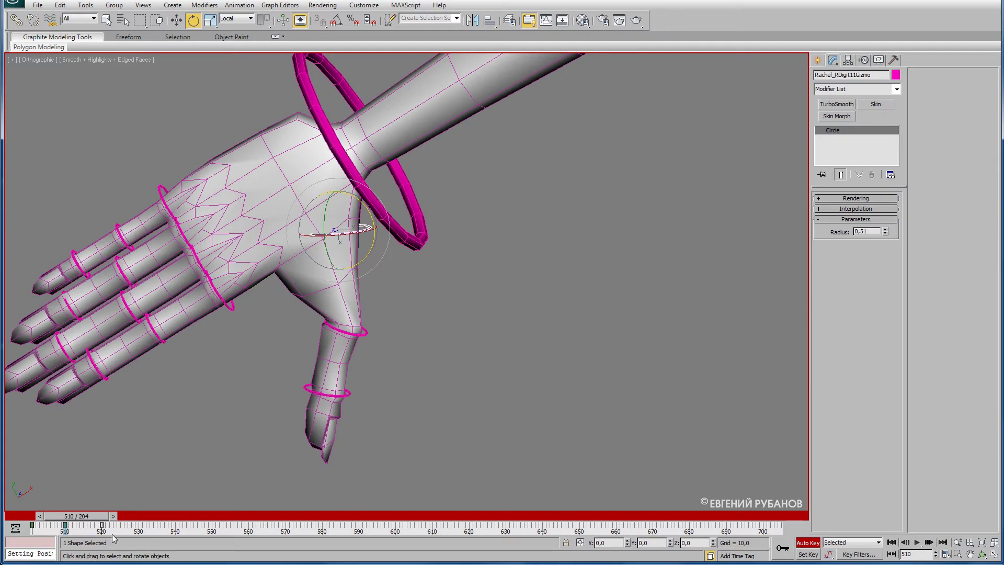
{"action": "middle_click_drag", "start_coordinate": [118, 531], "coordinate": [90, 537], "text": "ctrl+alt"}
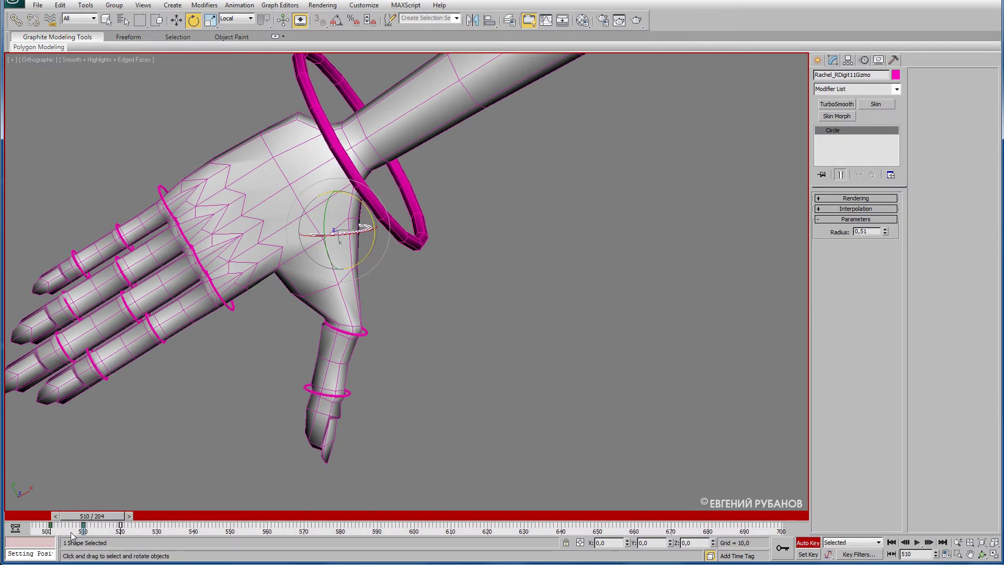
{"action": "left_click", "coordinate": [48, 524]}
{"action": "left_click_drag", "start_coordinate": [145, 532], "coordinate": [132, 534], "text": "ctrl+alt"}
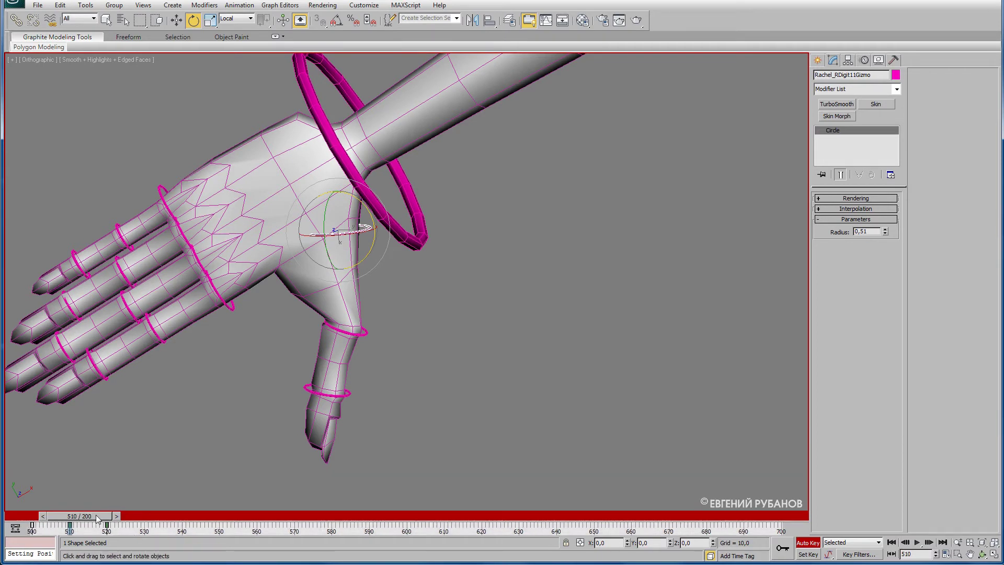
{"action": "left_click_drag", "start_coordinate": [90, 519], "coordinate": [50, 526]}
- Select all the finger control circles on the right hand, excluding the hand mesh
{"action": "key", "text": "e"}
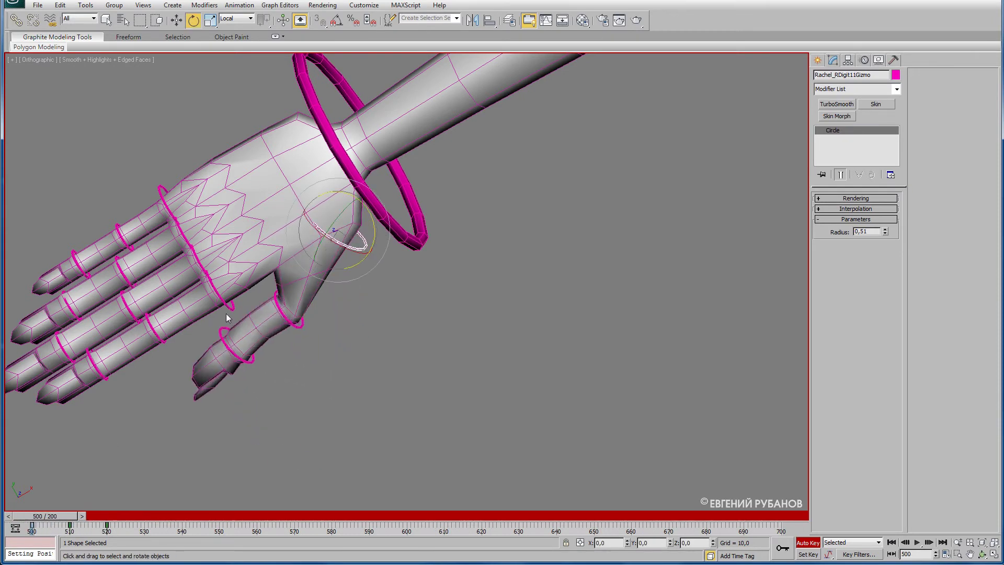
{"action": "left_click", "coordinate": [231, 308]}
{"action": "left_click", "coordinate": [181, 233], "text": "ctrl"}
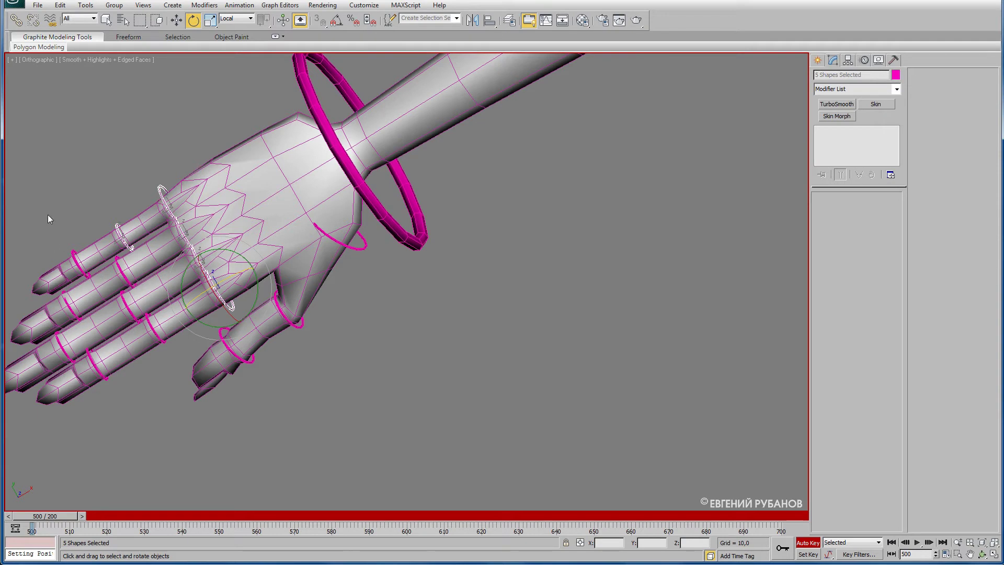
{"action": "left_click_drag", "start_coordinate": [29, 196], "coordinate": [331, 428]}
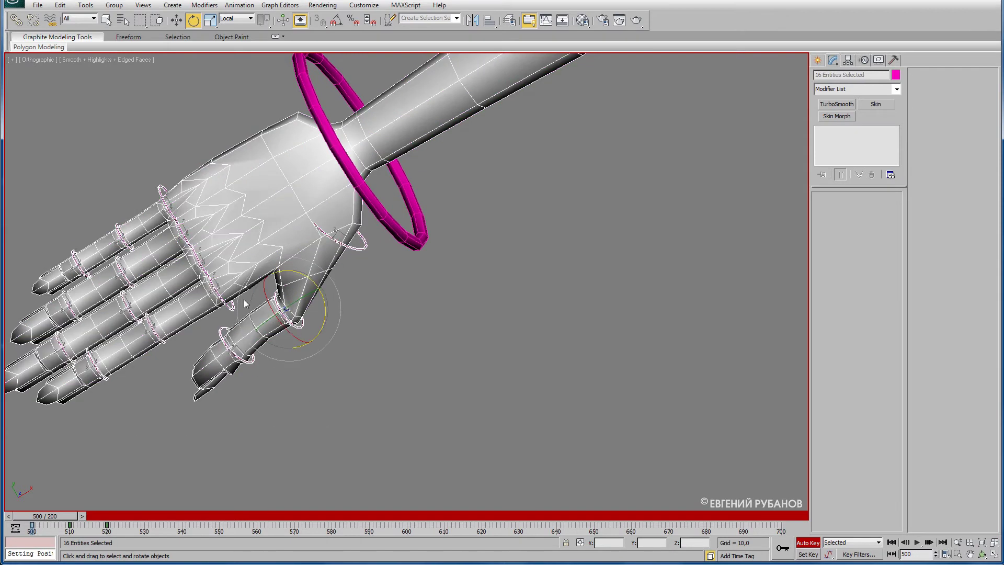
{"action": "left_click", "coordinate": [251, 195], "text": "alt"}
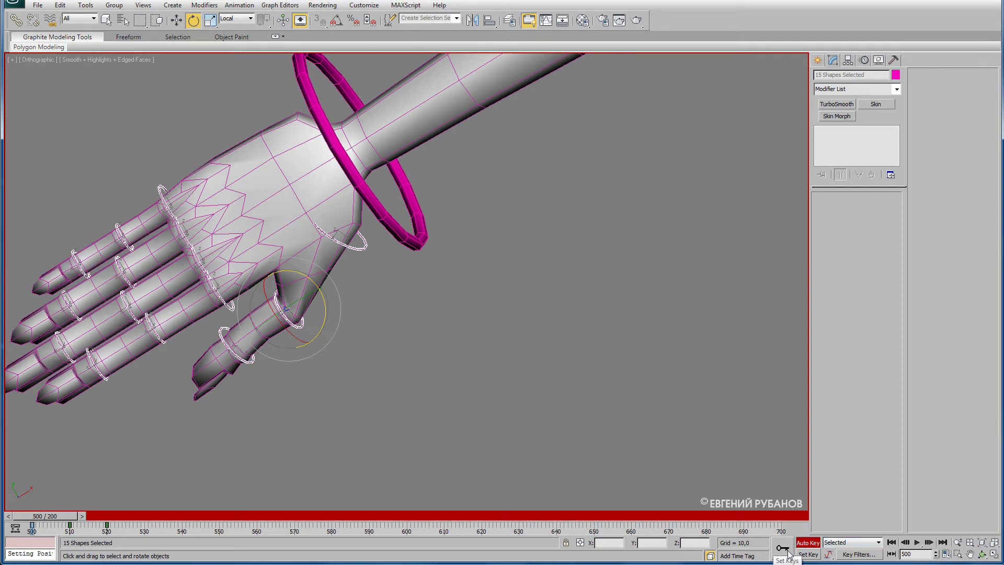
- Key the selected controls' current pose with Position and Rotation key filters
{"action": "left_click", "coordinate": [857, 555]}
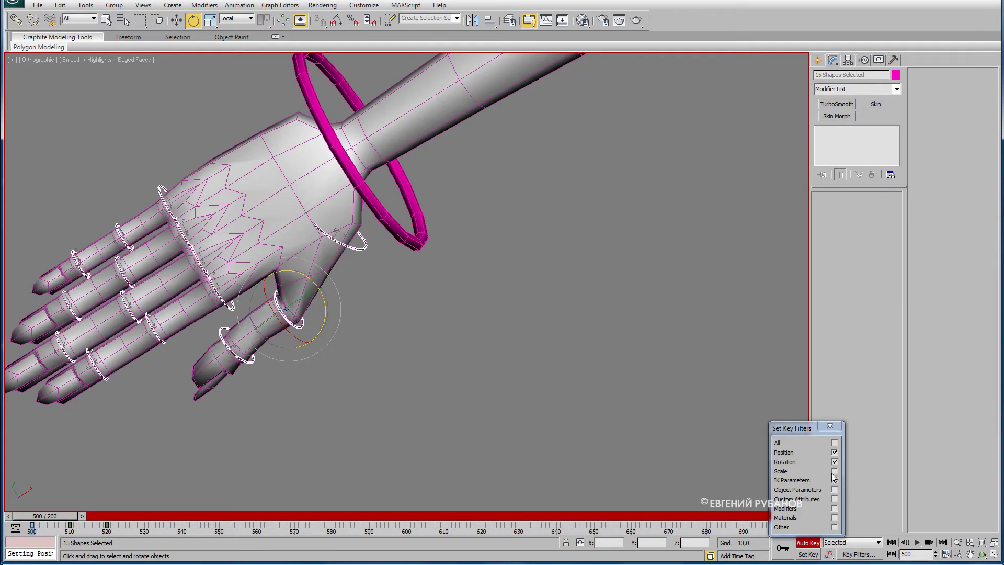
{"action": "left_click", "coordinate": [830, 425]}
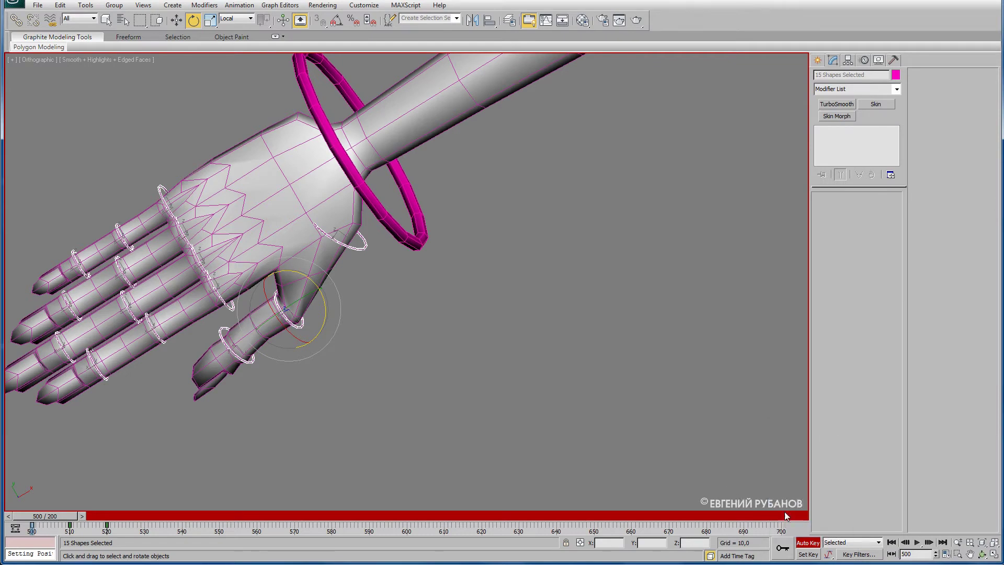
{"action": "left_click", "coordinate": [783, 550]}
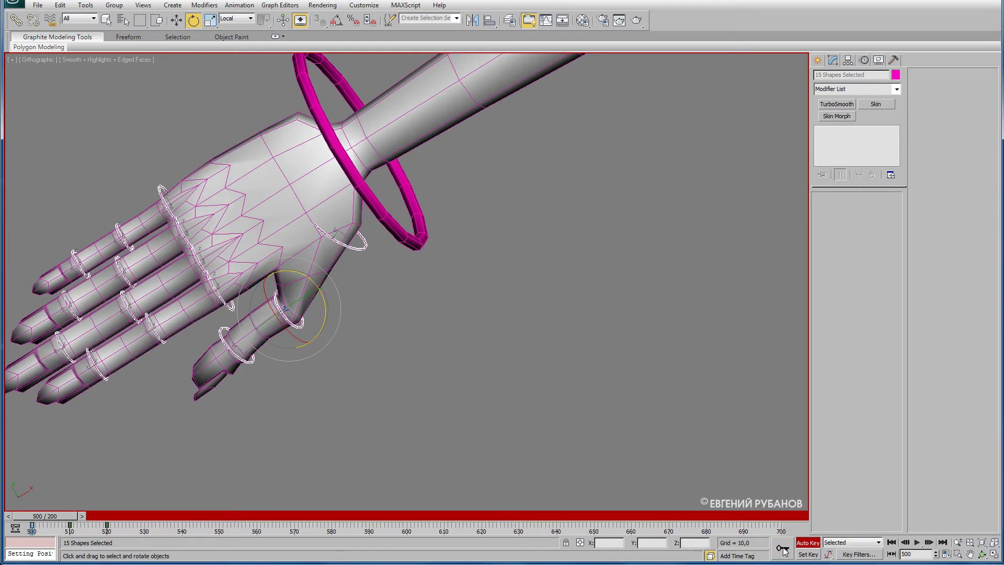
{"action": "left_click", "coordinate": [251, 361]}
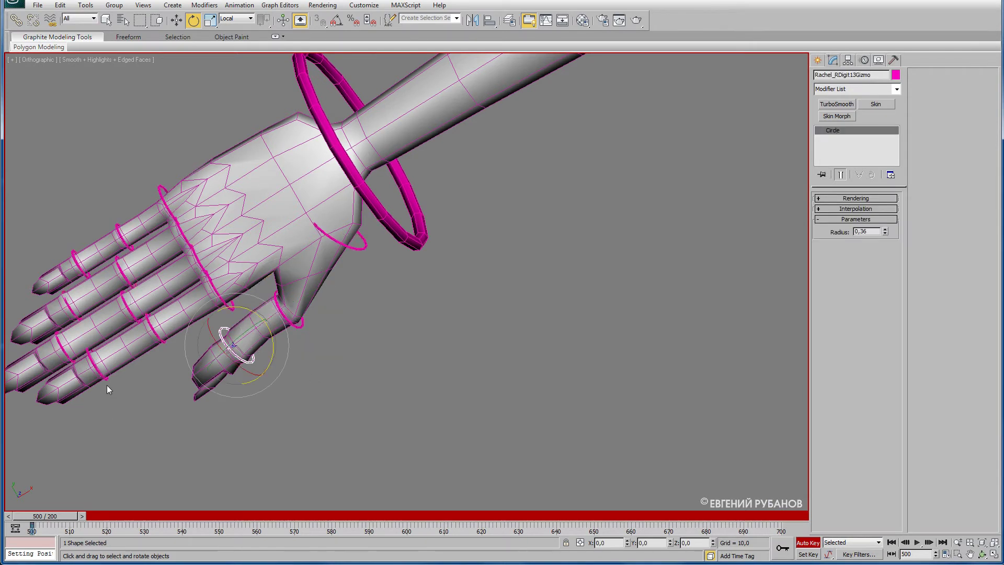
- Bend the thumb down toward the palm at frame 530
{"action": "left_click", "coordinate": [101, 372]}
{"action": "left_click", "coordinate": [157, 329]}
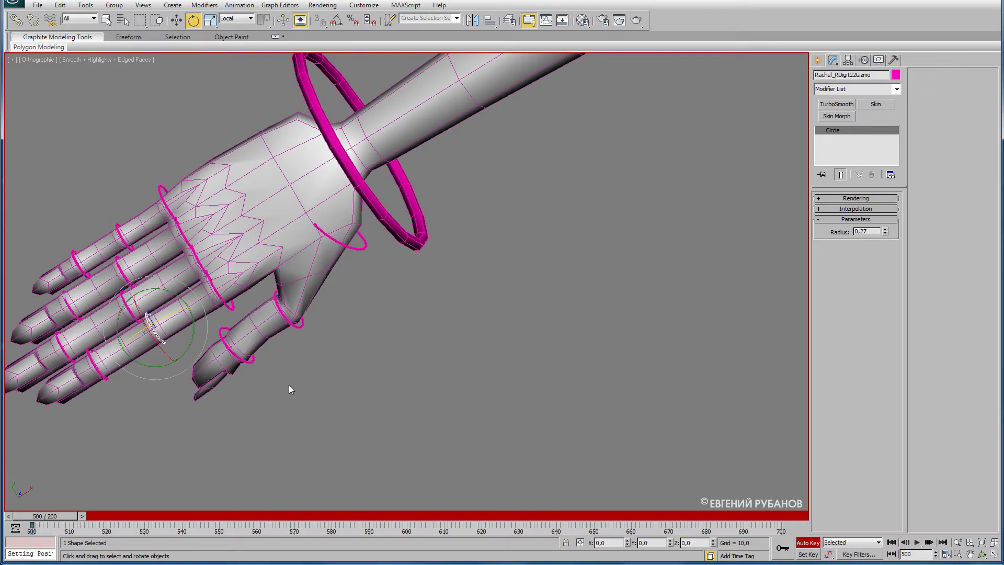
{"action": "left_click", "coordinate": [360, 250]}
{"action": "left_click_drag", "start_coordinate": [60, 518], "coordinate": [171, 515]}
{"action": "key", "text": "e"}
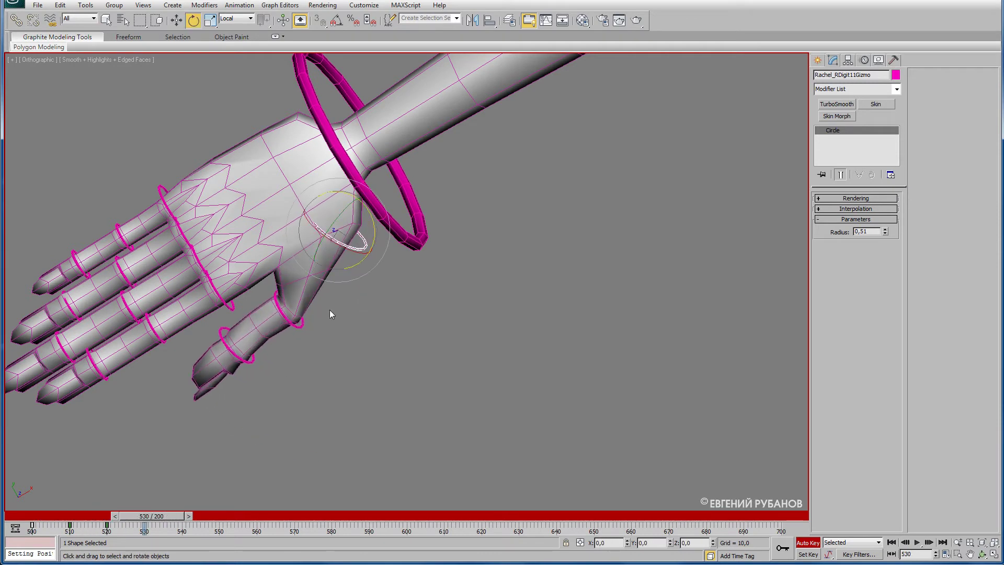
{"action": "left_click_drag", "start_coordinate": [321, 267], "coordinate": [320, 265]}
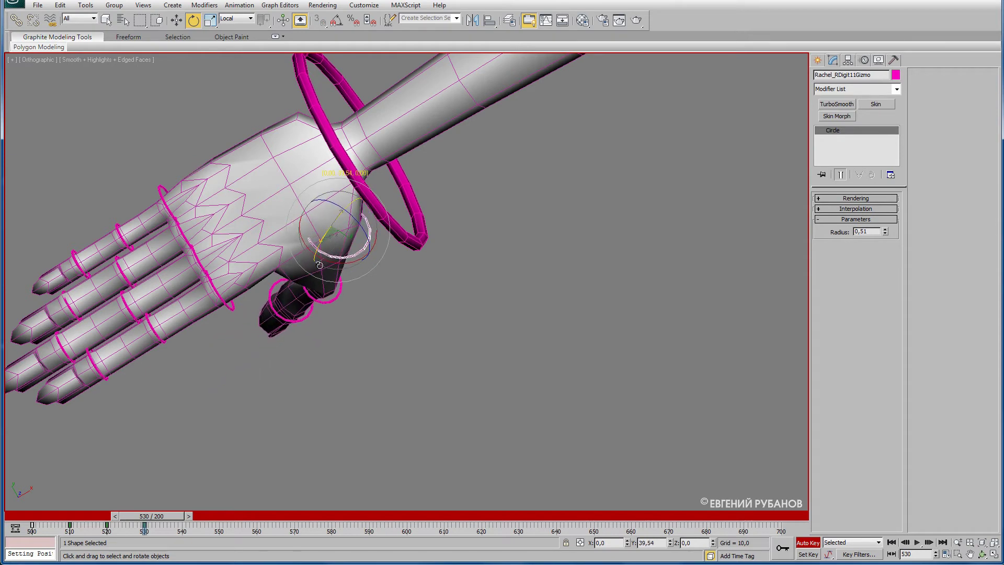
{"action": "middle_click_drag", "start_coordinate": [339, 324], "coordinate": [330, 260], "text": "alt"}
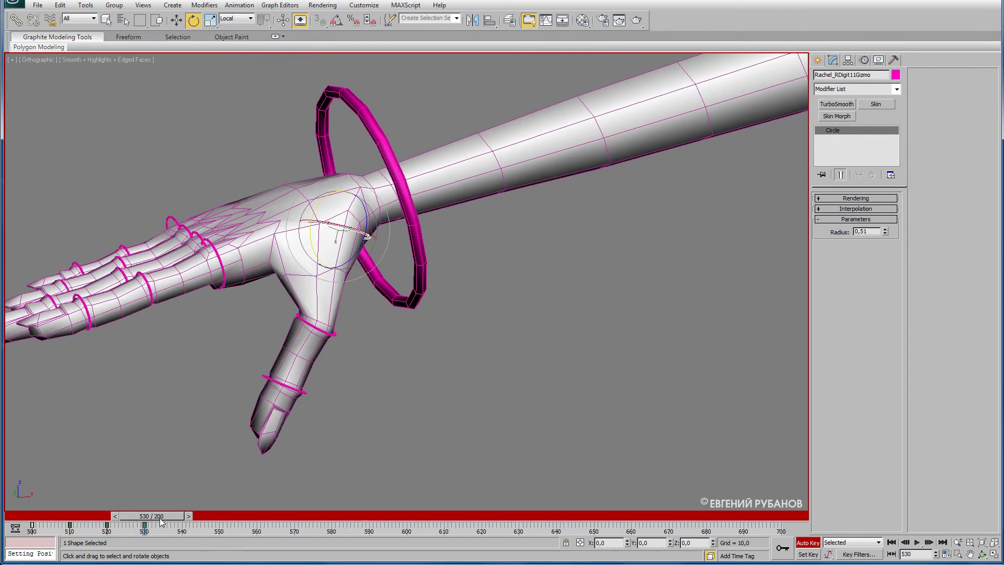
- Copy the thumb key to a later frame and trial-bend the thumb joints at frame 550
{"action": "mouse_move", "coordinate": [107, 524]}
{"action": "left_mouse_down", "text": "shift"}
{"action": "mouse_move", "coordinate": [182, 525]}
{"action": "mouse_move", "coordinate": [237, 505]}
{"action": "left_mouse_up", "text": "shift"}
{"action": "key", "text": "e"}
{"action": "mouse_move", "coordinate": [277, 351]}
{"action": "middle_mouse_down", "text": "alt"}
{"action": "mouse_move", "coordinate": [296, 382]}
{"action": "mouse_move", "coordinate": [325, 365]}
{"action": "middle_mouse_up", "text": "alt"}
{"action": "left_click", "coordinate": [322, 362]}
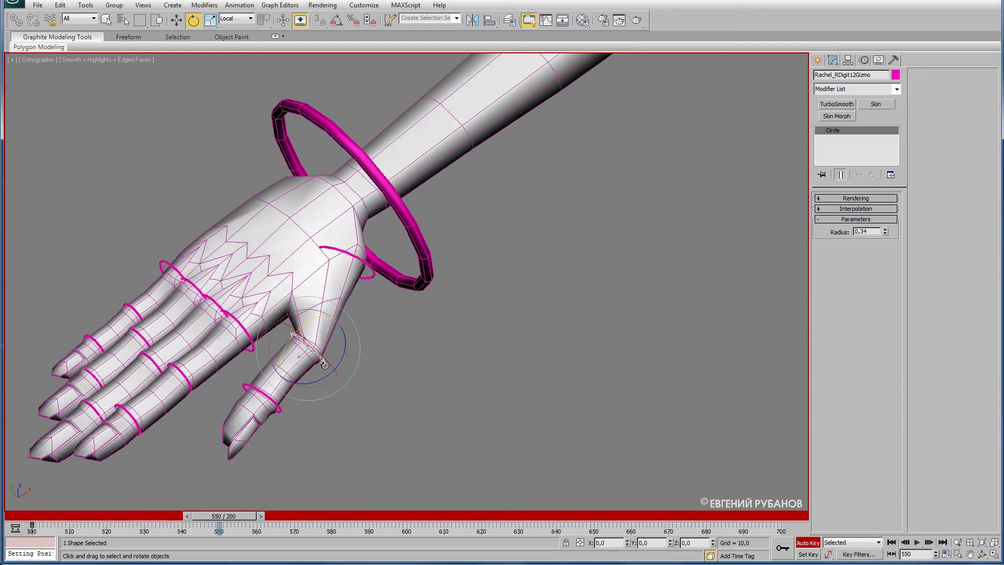
{"action": "left_click_drag", "start_coordinate": [329, 361], "coordinate": [254, 384]}
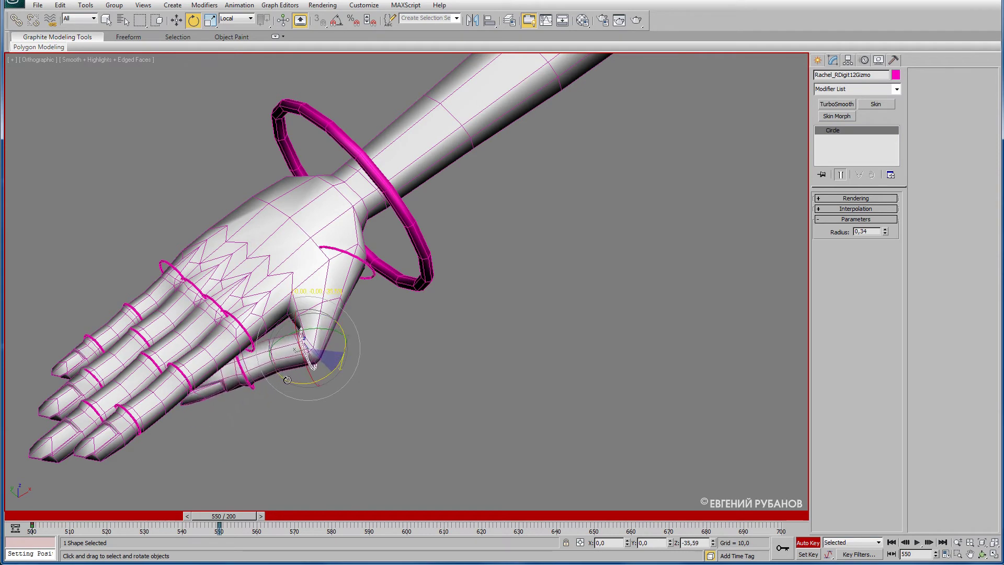
{"action": "right_click", "coordinate": [254, 384]}
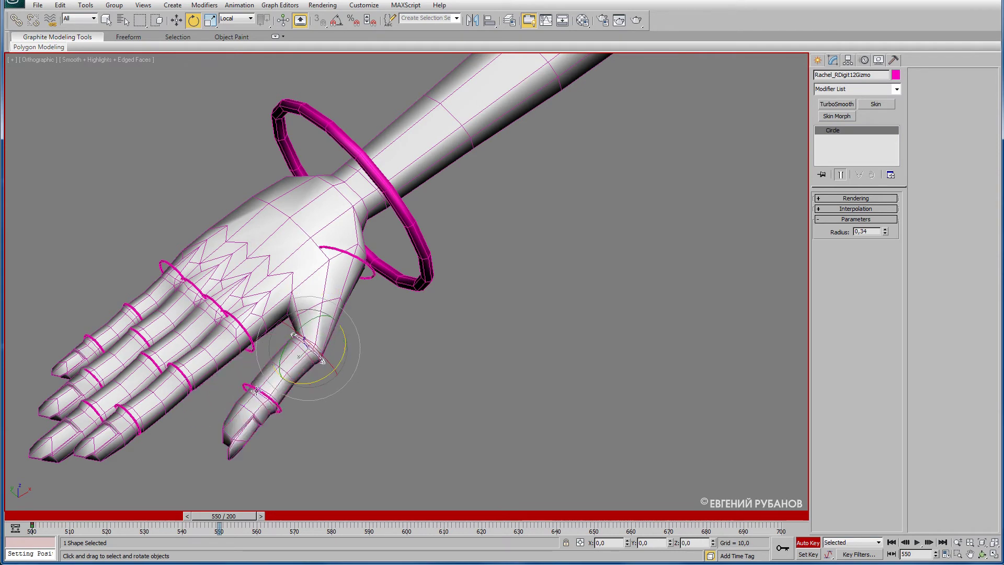
{"action": "left_click", "coordinate": [276, 409], "text": "ctrl"}
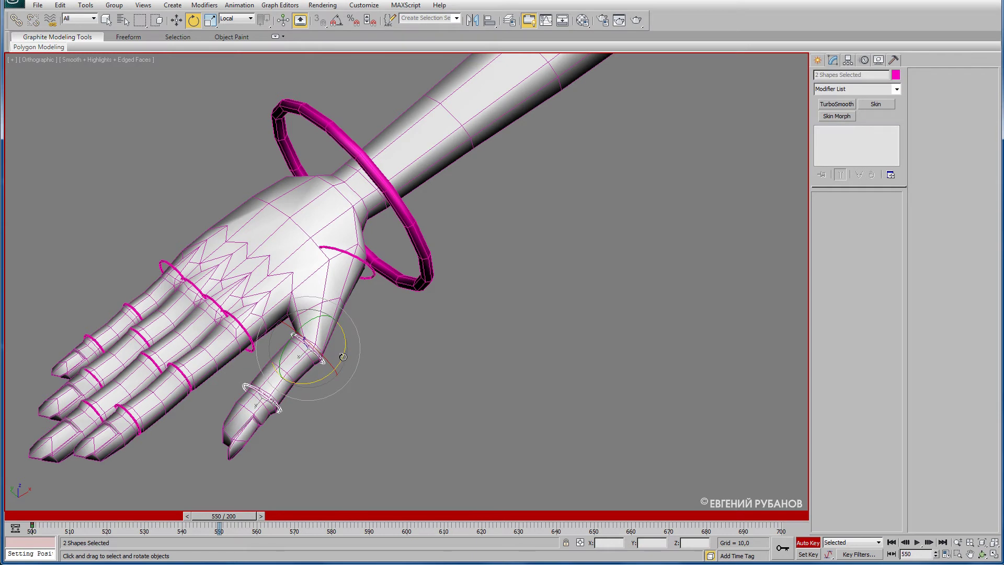
{"action": "left_click_drag", "start_coordinate": [343, 357], "coordinate": [253, 380]}
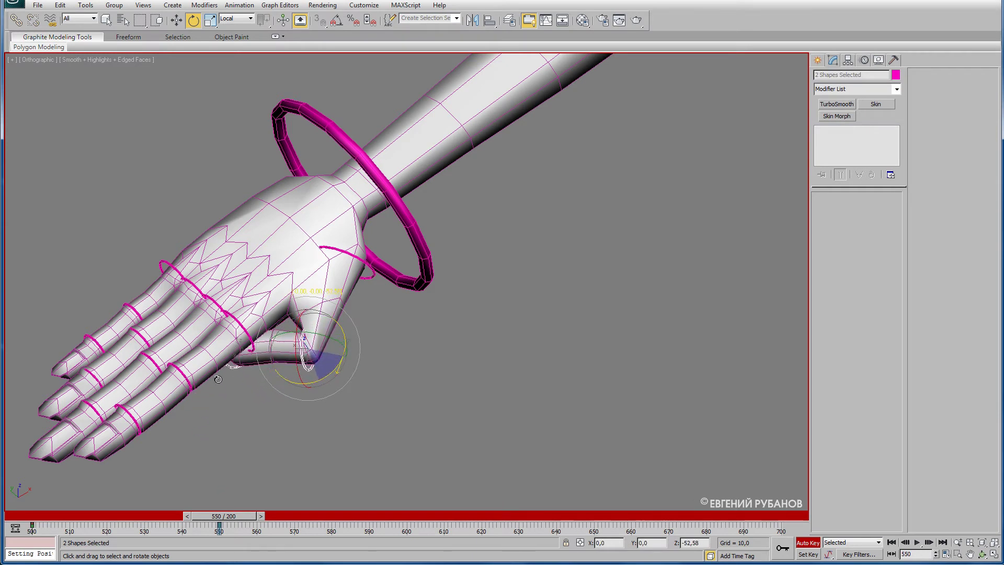
{"action": "right_click", "coordinate": [248, 391]}
- Swing the thumb base across the palm and curl the thumb tip about 38 degrees
{"action": "middle_click_drag", "start_coordinate": [256, 384], "coordinate": [278, 284], "text": "alt"}
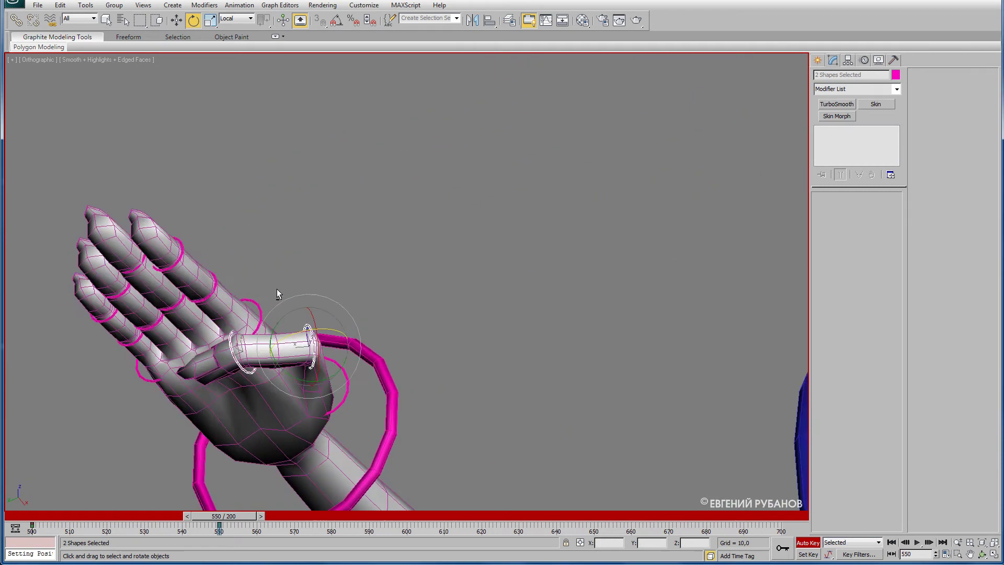
{"action": "left_click", "coordinate": [341, 398]}
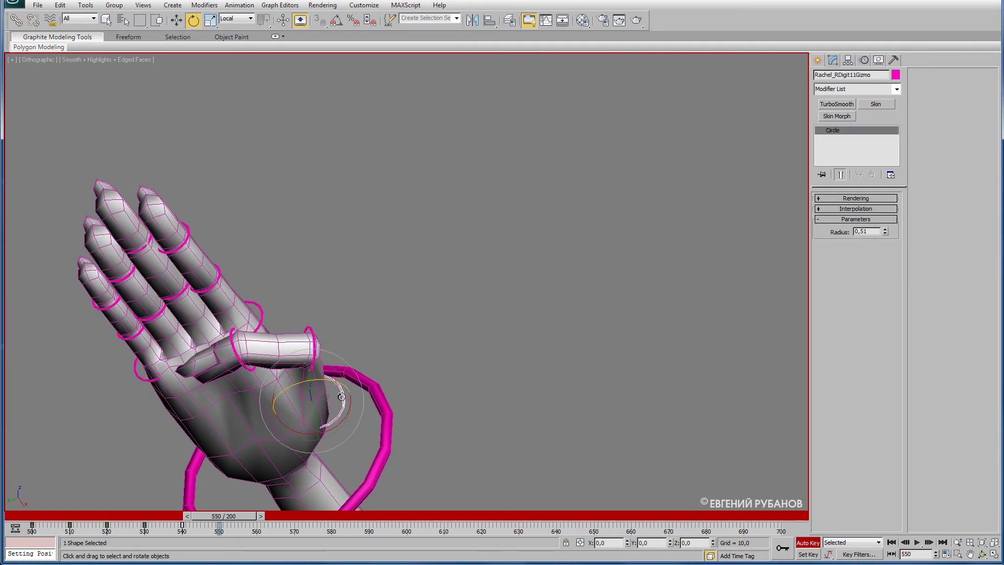
{"action": "left_click_drag", "start_coordinate": [316, 398], "coordinate": [309, 438]}
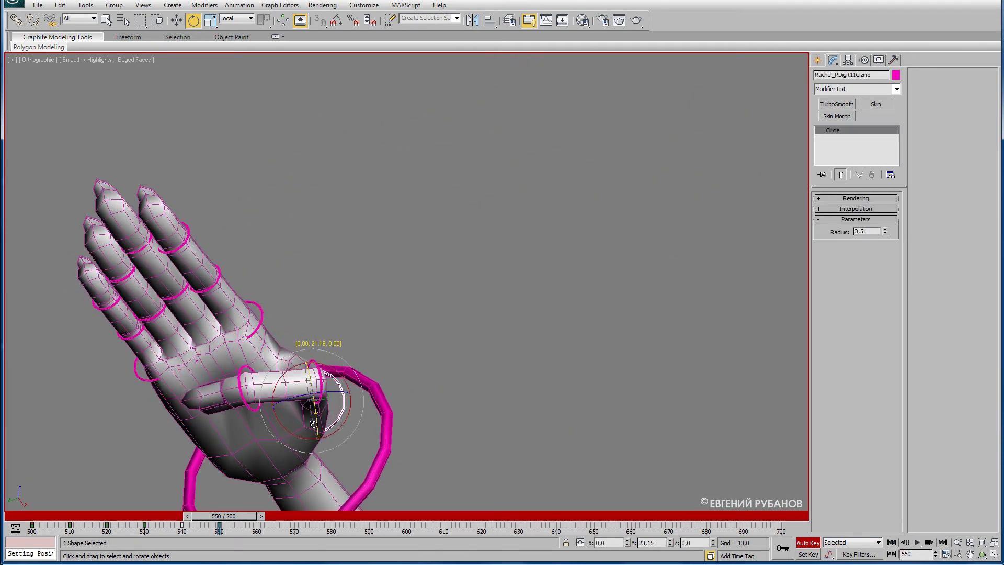
{"action": "middle_click_drag", "start_coordinate": [309, 438], "coordinate": [250, 413], "text": "alt"}
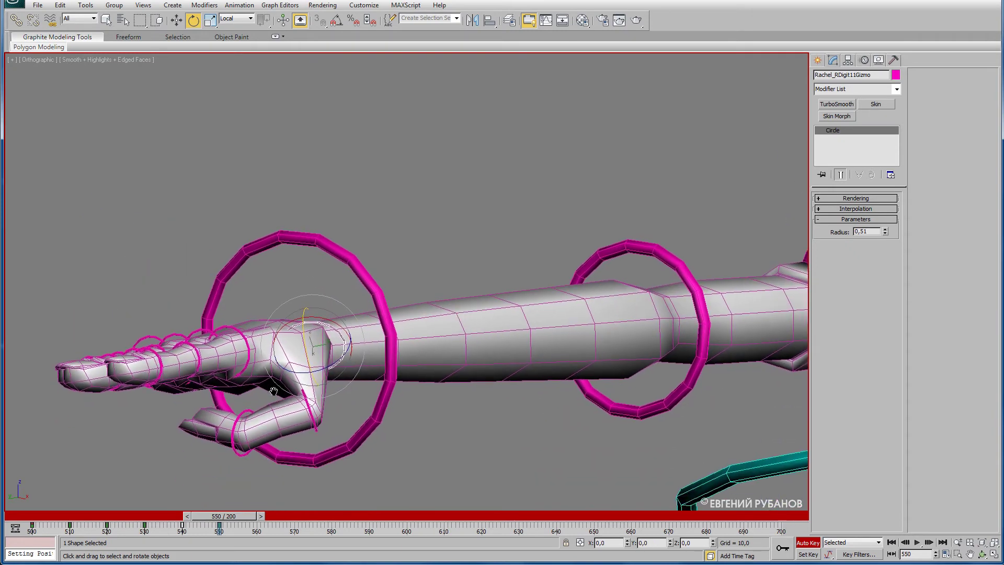
{"action": "left_click", "coordinate": [250, 413]}
{"action": "mouse_move", "coordinate": [247, 454]}
{"action": "left_mouse_down"}
{"action": "mouse_move", "coordinate": [208, 454]}
{"action": "mouse_move", "coordinate": [231, 468]}
{"action": "left_mouse_up"}
{"action": "mouse_move", "coordinate": [44, 529]}
{"action": "left_mouse_down"}
{"action": "mouse_move", "coordinate": [29, 529]}
{"action": "mouse_move", "coordinate": [182, 525]}
{"action": "left_mouse_up"}
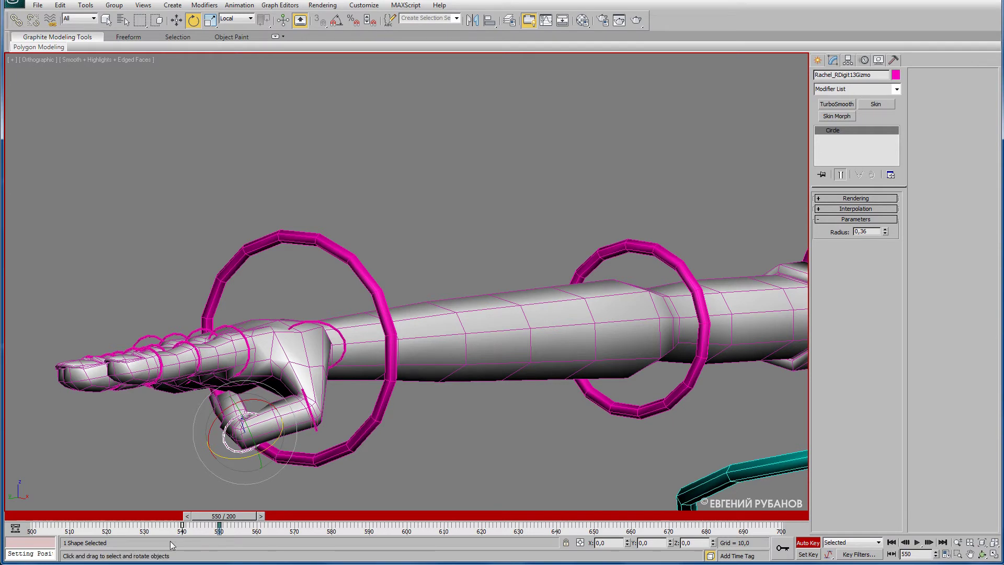
- Copy the thumb tip and middle joint keys from frame 540 to frame 560
{"action": "left_click_drag", "start_coordinate": [182, 525], "coordinate": [256, 525], "text": "shift"}
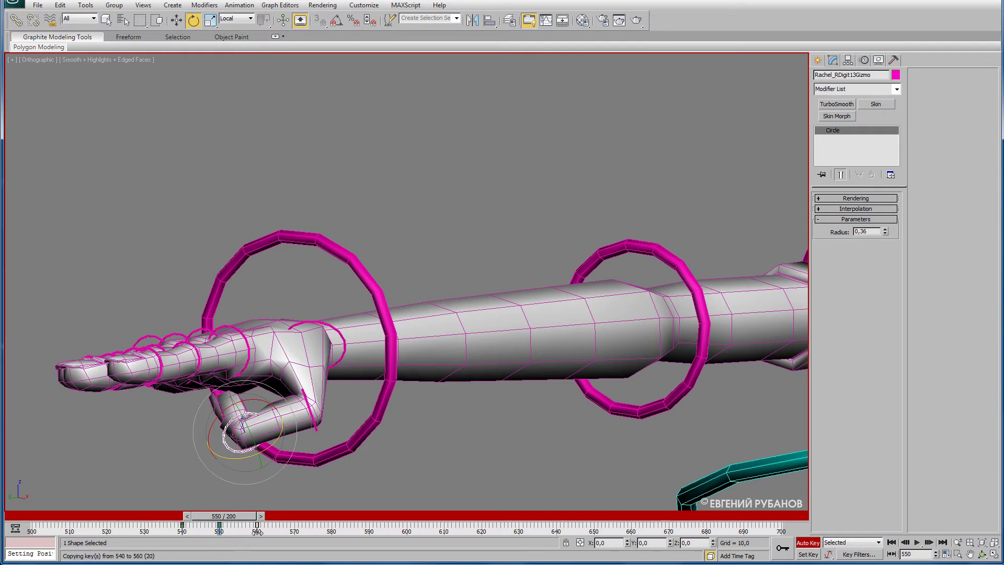
{"action": "left_click", "coordinate": [314, 427]}
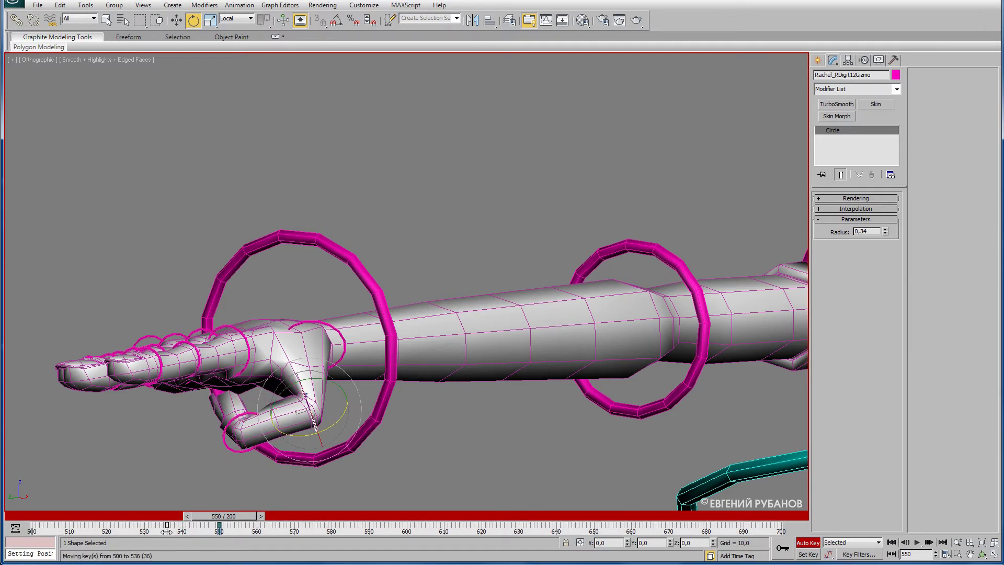
{"action": "mouse_move", "coordinate": [182, 525]}
{"action": "left_mouse_down", "text": "shift"}
{"action": "mouse_move", "coordinate": [256, 525]}
{"action": "mouse_move", "coordinate": [135, 523]}
{"action": "mouse_move", "coordinate": [274, 525]}
{"action": "mouse_move", "coordinate": [37, 527]}
{"action": "mouse_move", "coordinate": [303, 517]}
{"action": "left_mouse_up", "text": "shift"}
- Curl the whole index finger down toward the thumb using its three control circles
{"action": "key", "text": "e"}
{"action": "middle_click_drag", "start_coordinate": [225, 391], "coordinate": [303, 407]}
{"action": "left_click", "coordinate": [315, 344]}
{"action": "left_click", "coordinate": [277, 379], "text": "ctrl"}
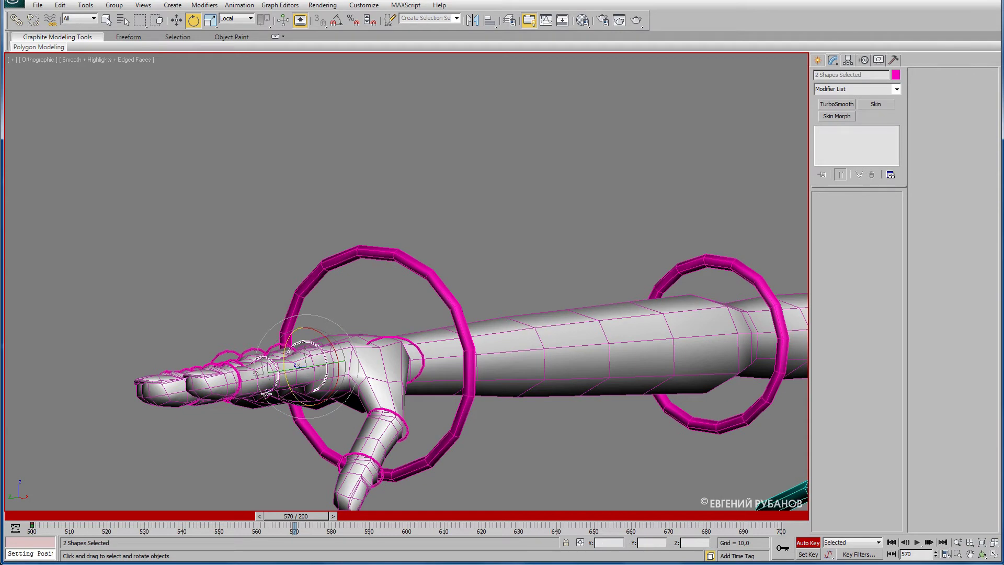
{"action": "left_click", "coordinate": [241, 387], "text": "ctrl"}
{"action": "mouse_move", "coordinate": [270, 379]}
{"action": "left_mouse_down"}
{"action": "mouse_move", "coordinate": [274, 353]}
{"action": "mouse_move", "coordinate": [246, 407]}
{"action": "left_mouse_up"}
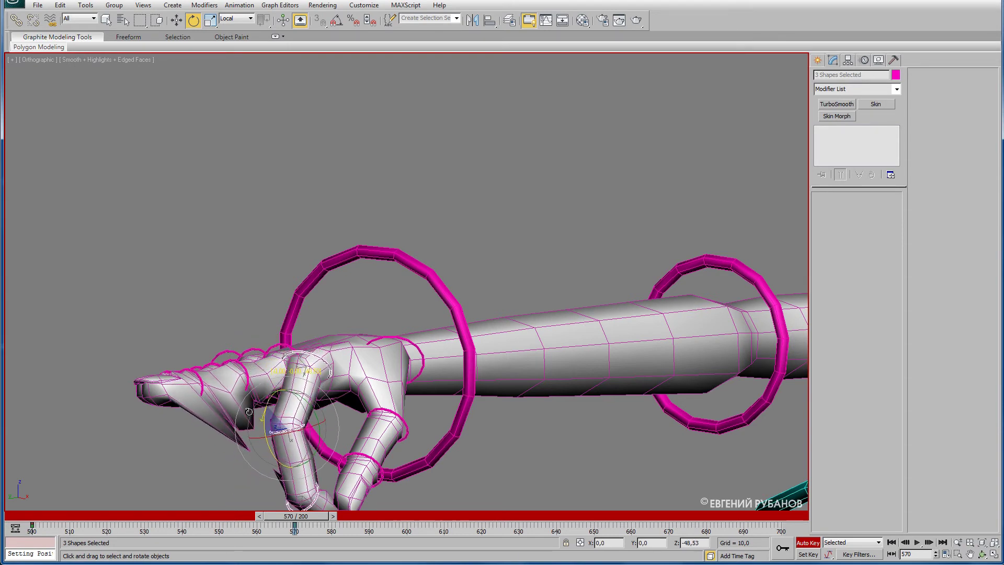
{"action": "left_click_drag", "start_coordinate": [246, 407], "coordinate": [238, 420]}
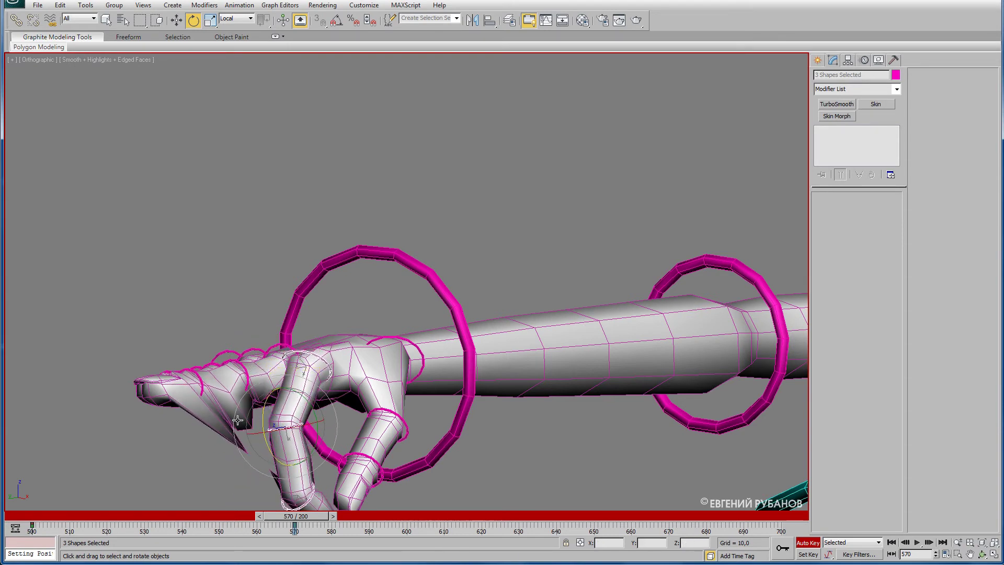
- Refine the index finger's middle joint, fingertip and knuckle bends
{"action": "middle_click_drag", "start_coordinate": [306, 427], "coordinate": [267, 426], "text": "alt"}
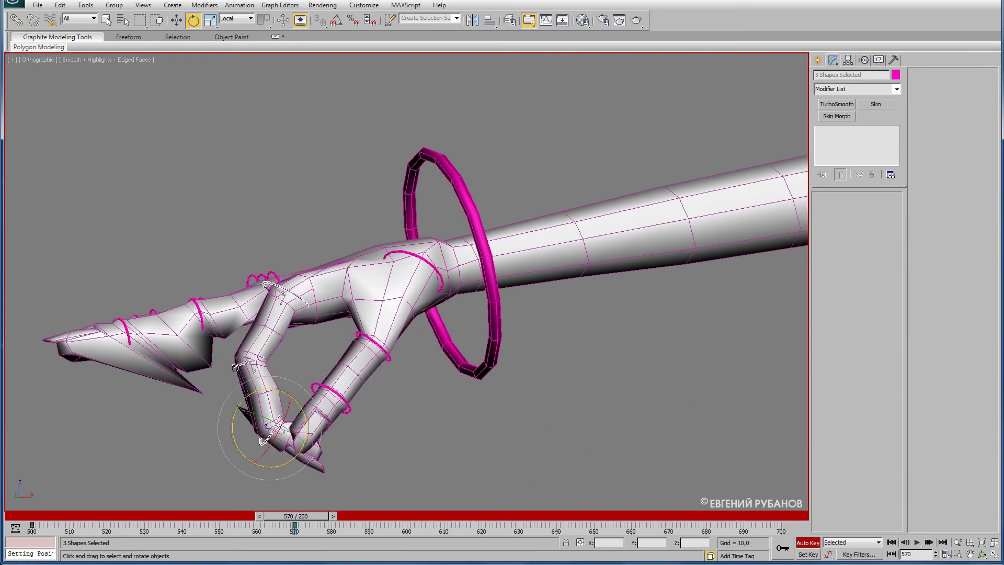
{"action": "left_click", "coordinate": [235, 367]}
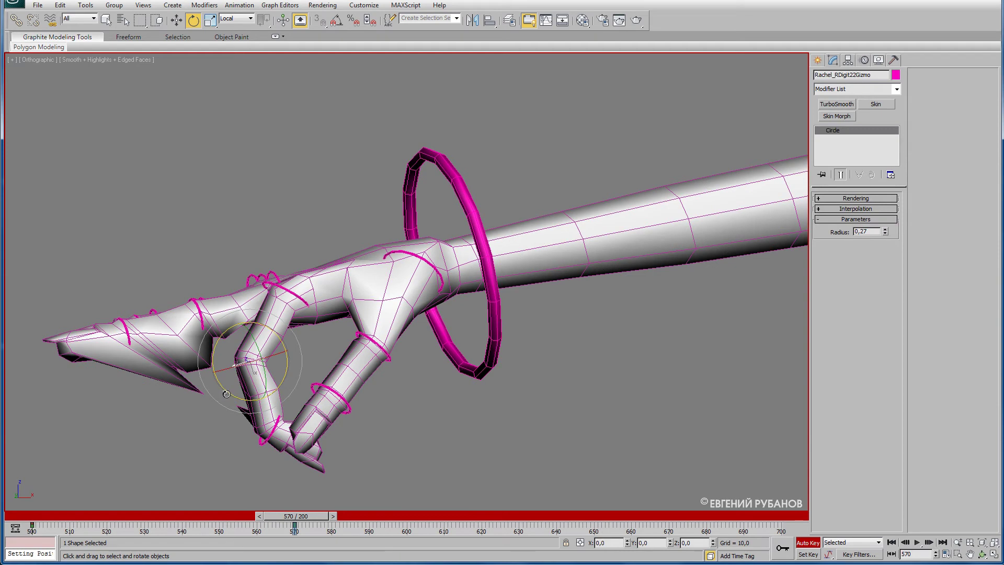
{"action": "left_click_drag", "start_coordinate": [226, 394], "coordinate": [259, 411]}
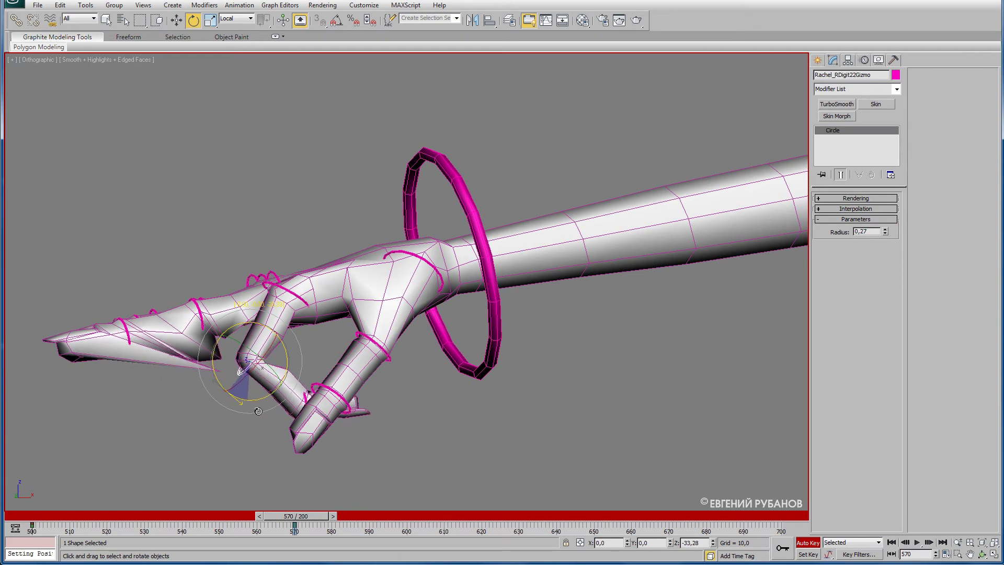
{"action": "middle_click_drag", "start_coordinate": [350, 435], "coordinate": [368, 435], "text": "alt"}
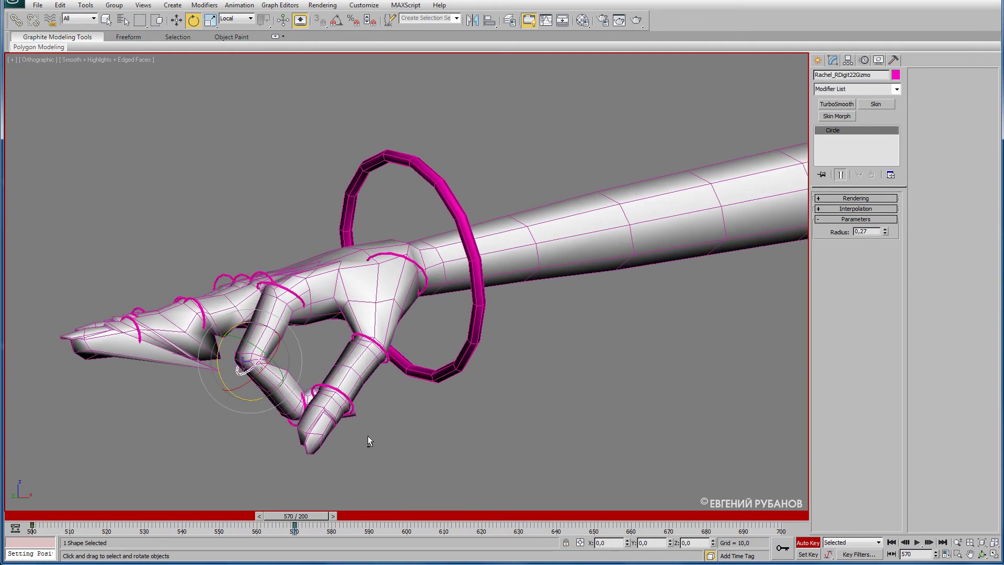
{"action": "left_click", "coordinate": [305, 401]}
{"action": "left_click_drag", "start_coordinate": [264, 402], "coordinate": [268, 439]}
{"action": "middle_click_drag", "start_coordinate": [282, 434], "coordinate": [314, 426], "text": "alt"}
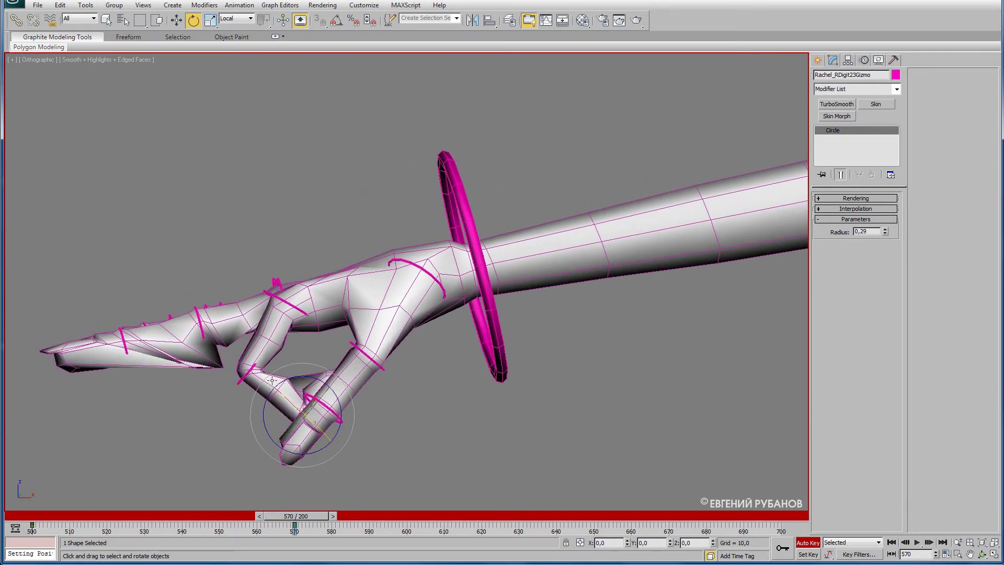
{"action": "left_click", "coordinate": [277, 281]}
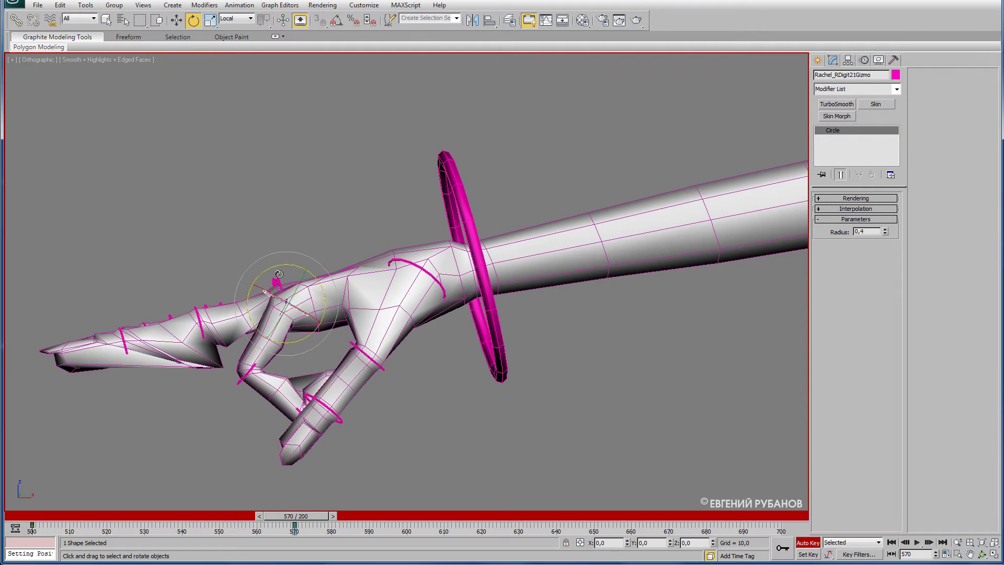
{"action": "left_click_drag", "start_coordinate": [281, 268], "coordinate": [285, 416]}
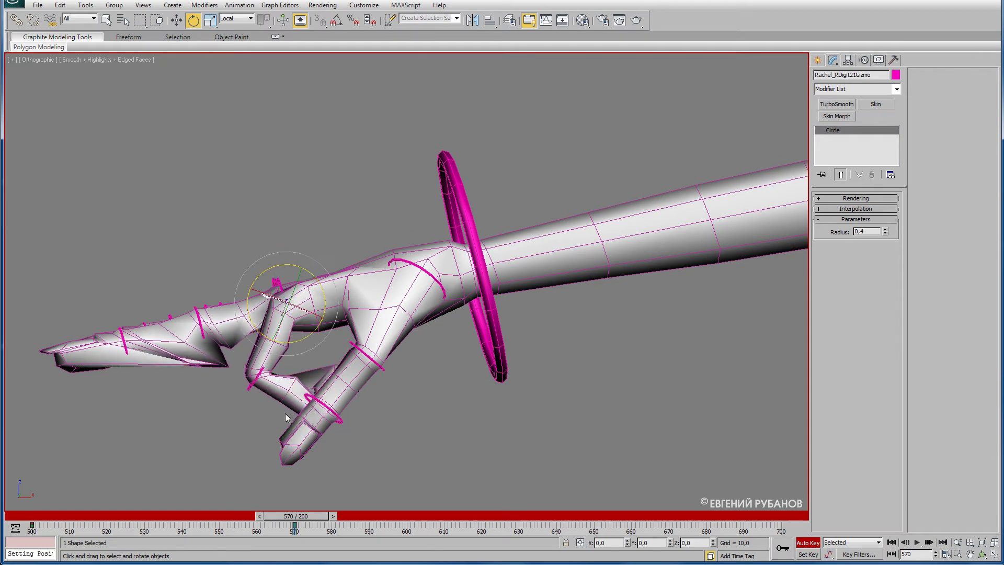
- Rotate the RDigit22Gizmo middle joint control and select three finger controls
{"action": "left_click", "coordinate": [251, 384]}
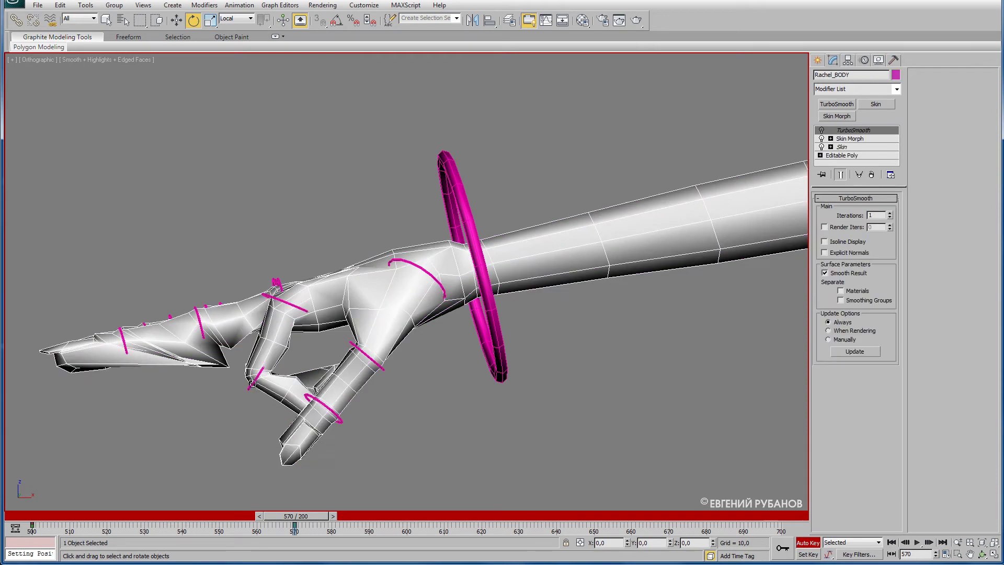
{"action": "left_click", "coordinate": [256, 376]}
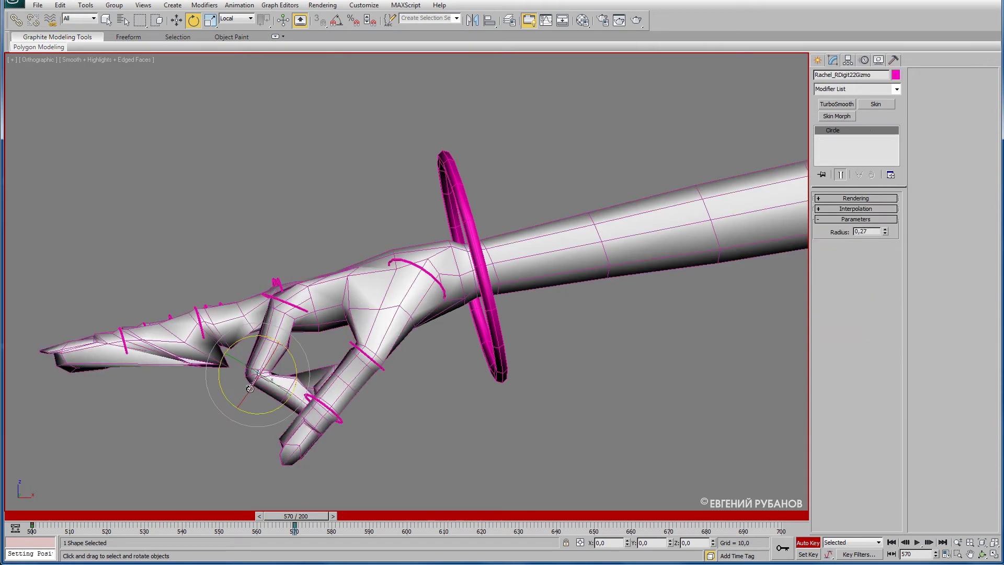
{"action": "left_click_drag", "start_coordinate": [230, 350], "coordinate": [230, 352]}
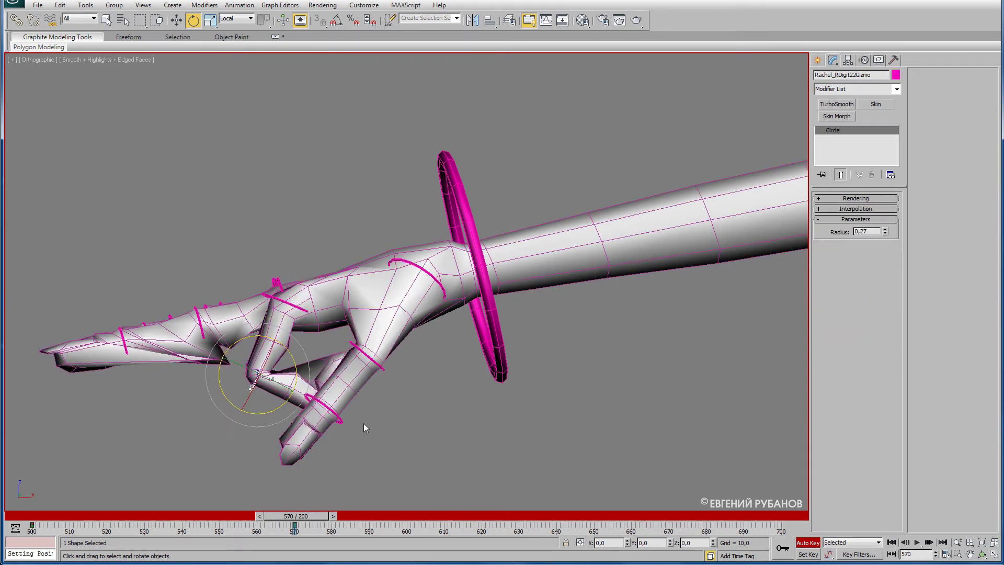
{"action": "middle_click_drag", "start_coordinate": [356, 410], "coordinate": [435, 394], "text": "alt"}
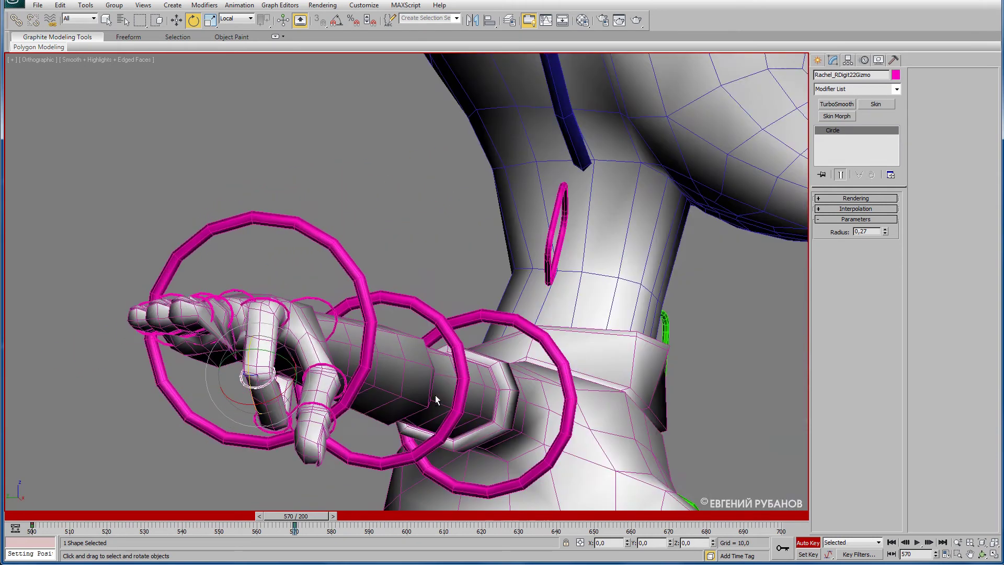
{"action": "left_click", "coordinate": [257, 427], "text": "ctrl"}
{"action": "middle_click_drag", "start_coordinate": [306, 418], "coordinate": [272, 336], "text": "alt"}
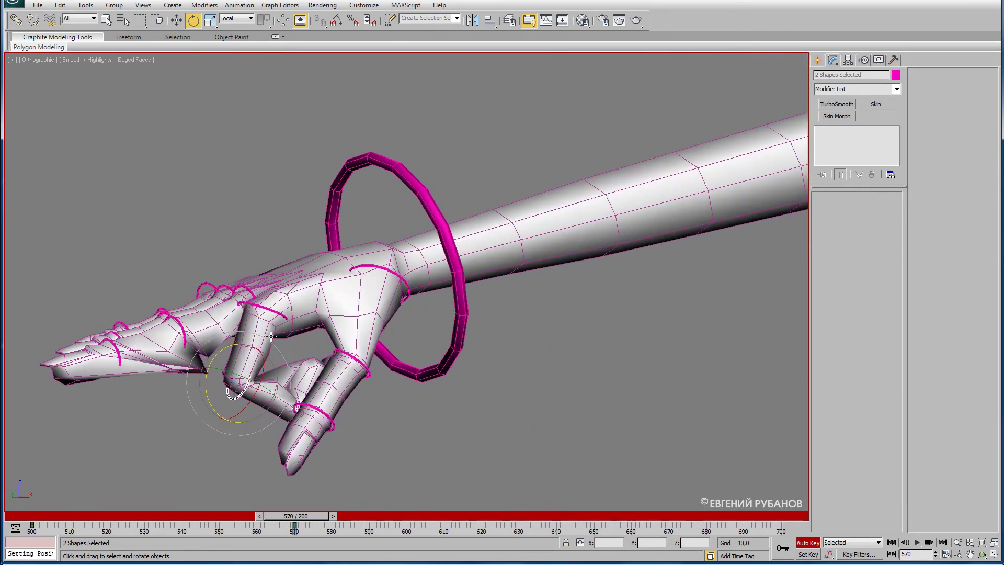
{"action": "left_click", "coordinate": [276, 312], "text": "ctrl"}
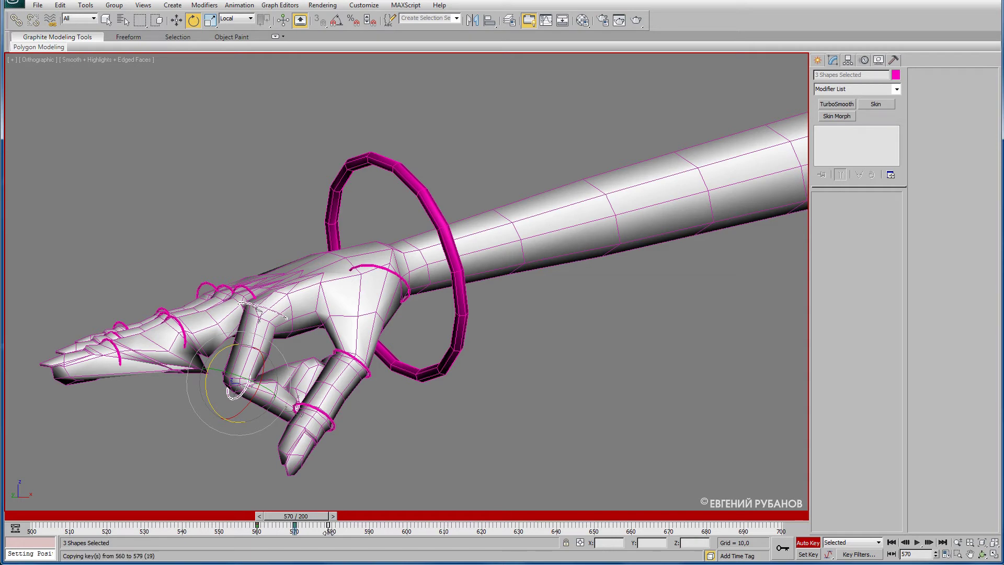
- At frame 590, curl the third finger down about 56 degrees via RDigit31–33 gizmos
{"action": "left_click_drag", "start_coordinate": [293, 520], "coordinate": [367, 514]}
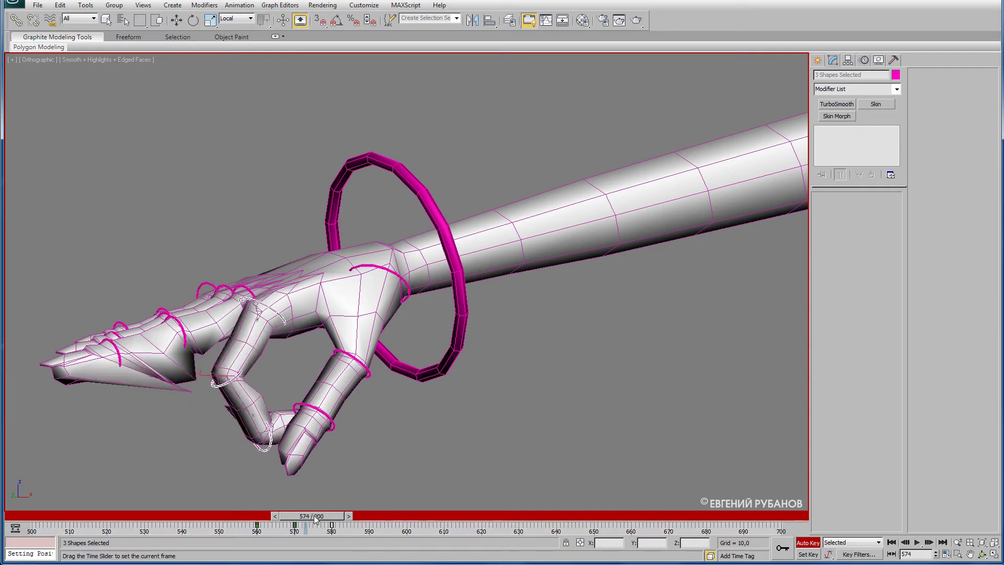
{"action": "key", "text": "e"}
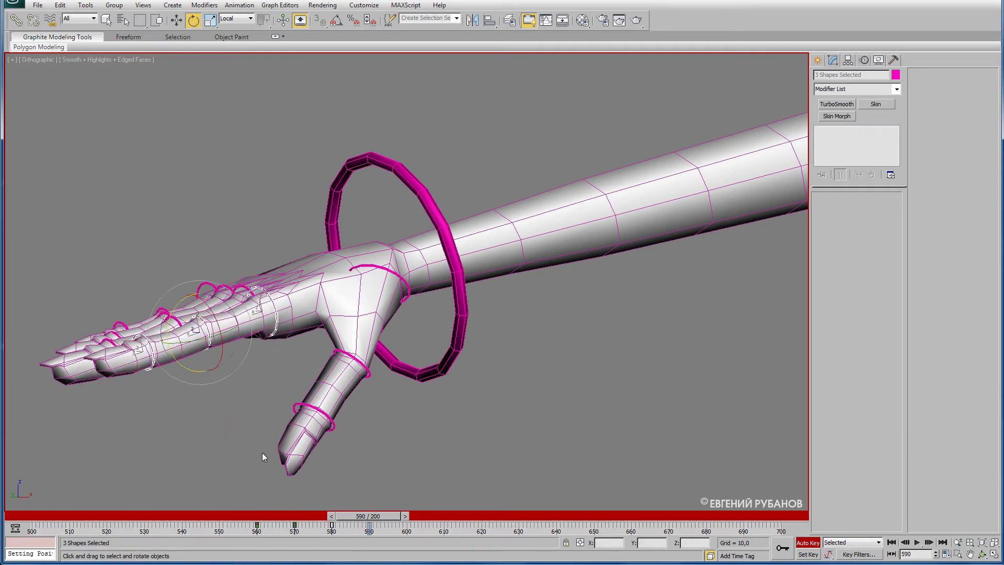
{"action": "left_click", "coordinate": [244, 288]}
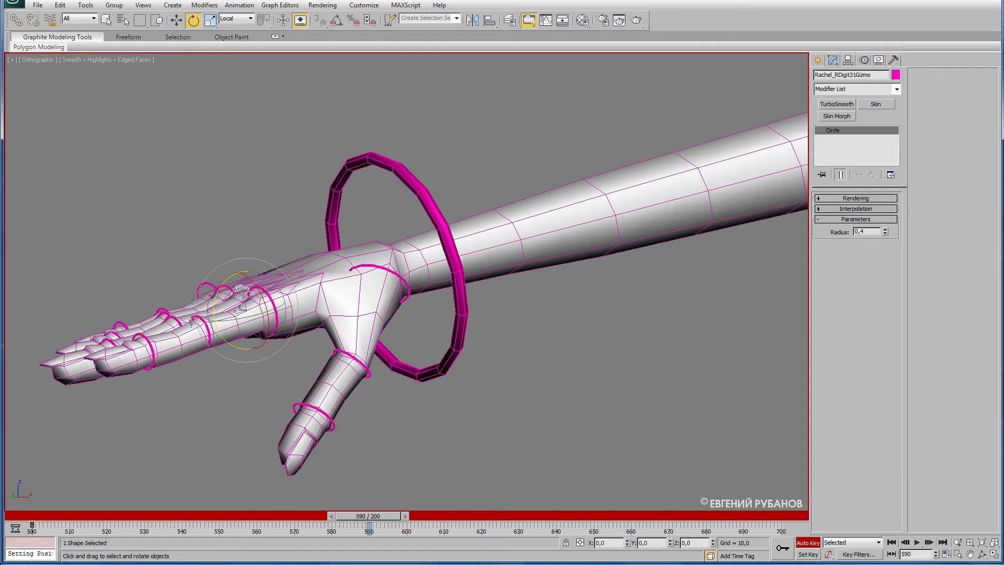
{"action": "left_click", "coordinate": [116, 342], "text": "ctrl"}
{"action": "left_click", "coordinate": [156, 358], "text": "ctrl"}
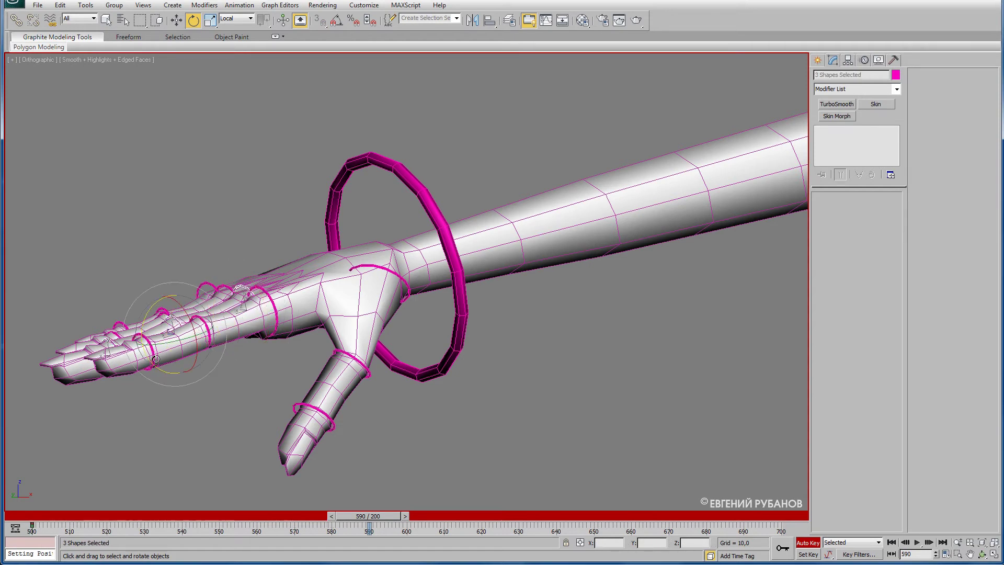
{"action": "left_click_drag", "start_coordinate": [149, 309], "coordinate": [178, 439]}
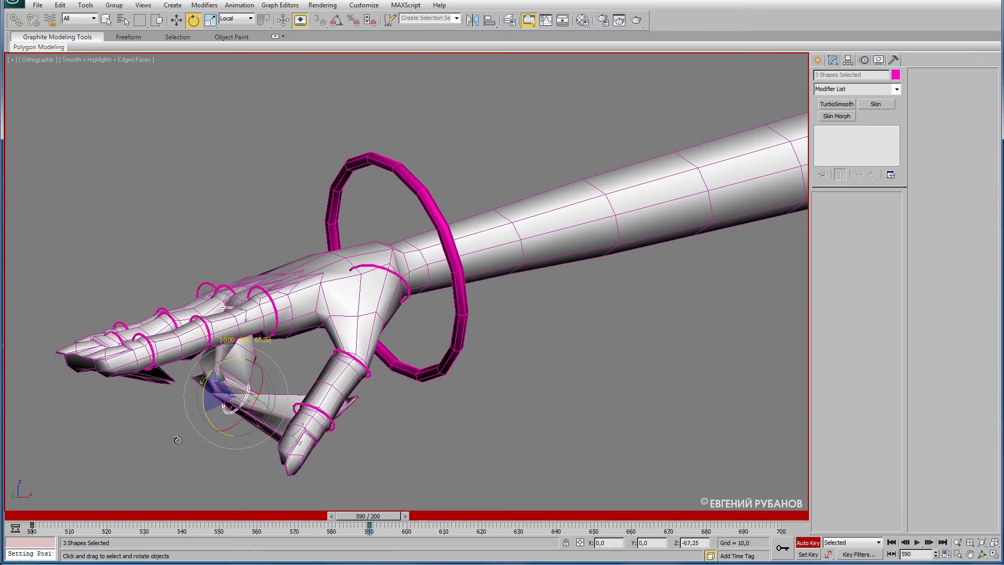
{"action": "scroll", "coordinate": [241, 413], "scroll_direction": "up", "scroll_amount": 3}
{"action": "scroll", "coordinate": [251, 418], "scroll_direction": "up", "scroll_amount": 5}
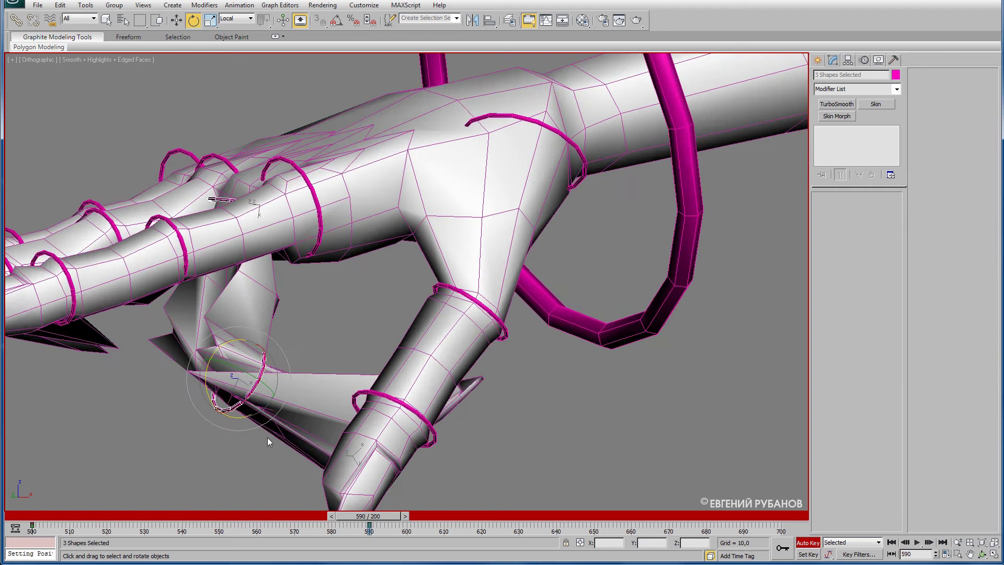
- Bend the third finger's middle joint about 12.6 degrees and its tip joint upward
{"action": "left_click", "coordinate": [259, 380]}
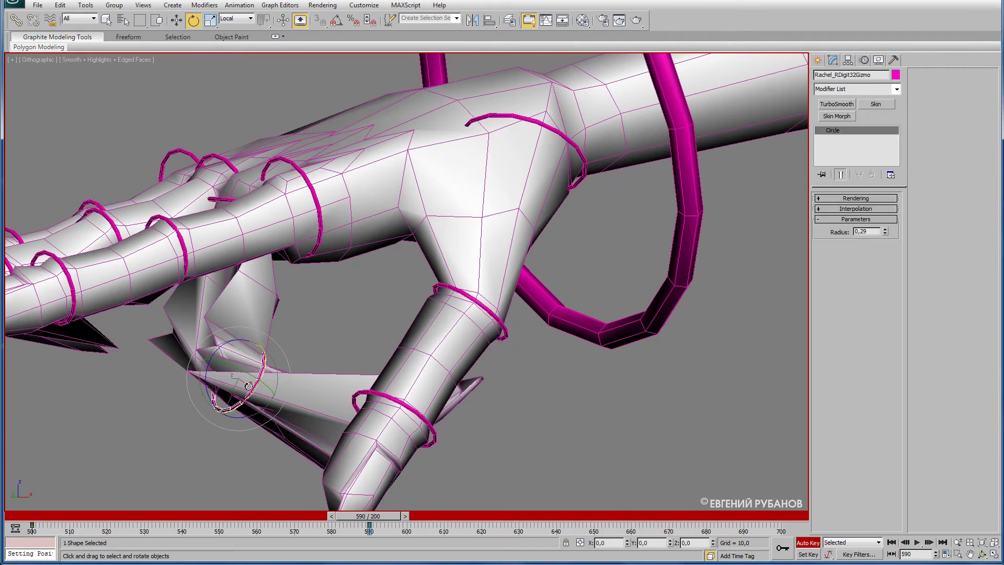
{"action": "left_click_drag", "start_coordinate": [222, 347], "coordinate": [215, 368]}
{"action": "middle_click_drag", "start_coordinate": [382, 413], "coordinate": [425, 414], "text": "alt"}
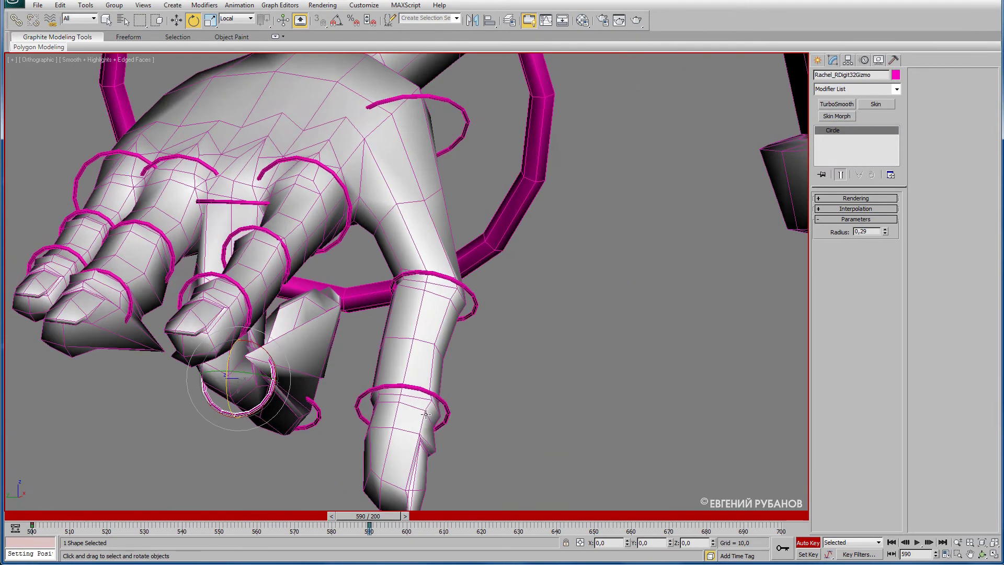
{"action": "left_click", "coordinate": [316, 420]}
{"action": "middle_click_drag", "start_coordinate": [316, 421], "coordinate": [275, 378], "text": "alt"}
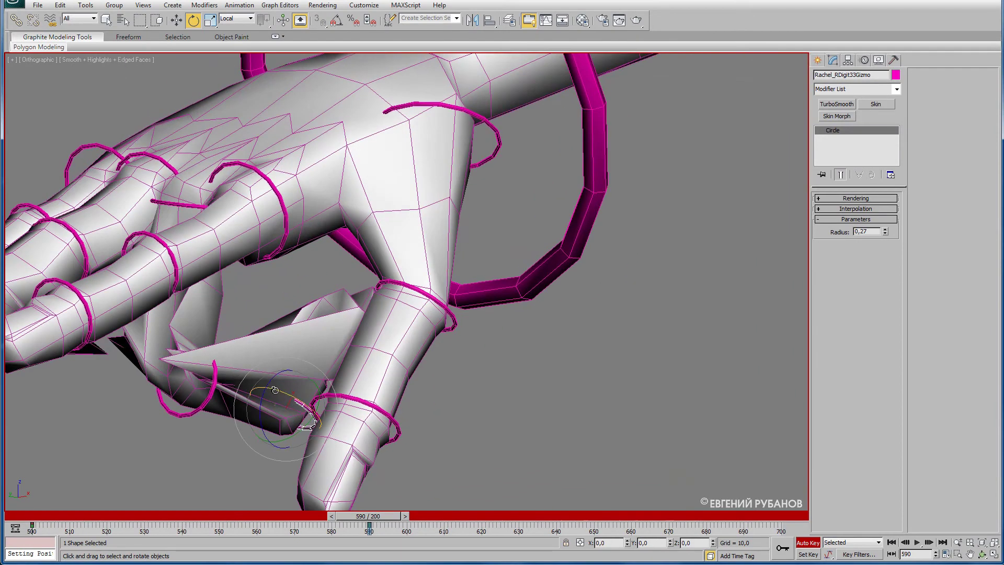
{"action": "left_click_drag", "start_coordinate": [275, 378], "coordinate": [263, 415]}
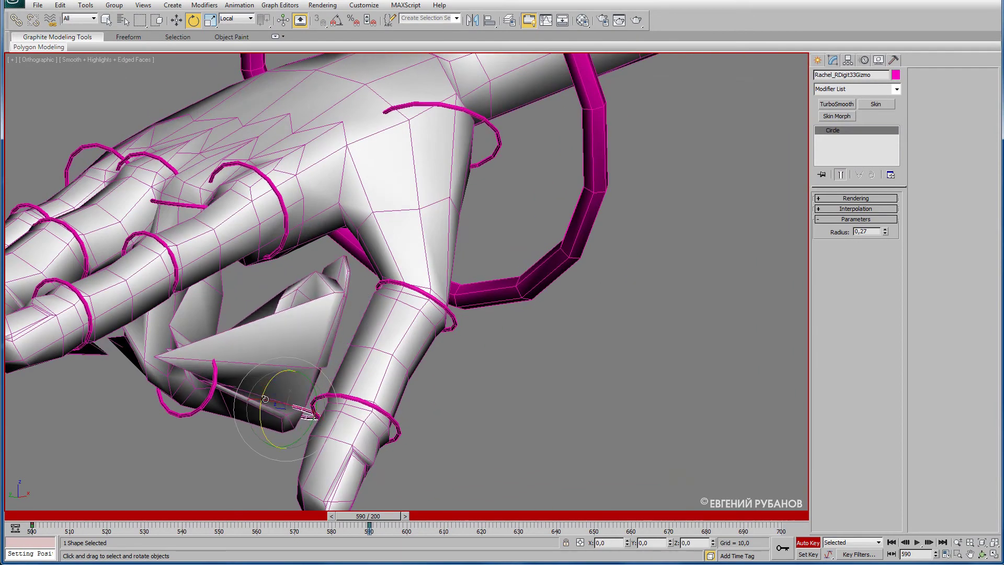
{"action": "mouse_move", "coordinate": [205, 418]}
{"action": "middle_mouse_down", "text": "alt"}
{"action": "mouse_move", "coordinate": [244, 406]}
{"action": "mouse_move", "coordinate": [238, 430]}
{"action": "middle_mouse_up", "text": "alt"}
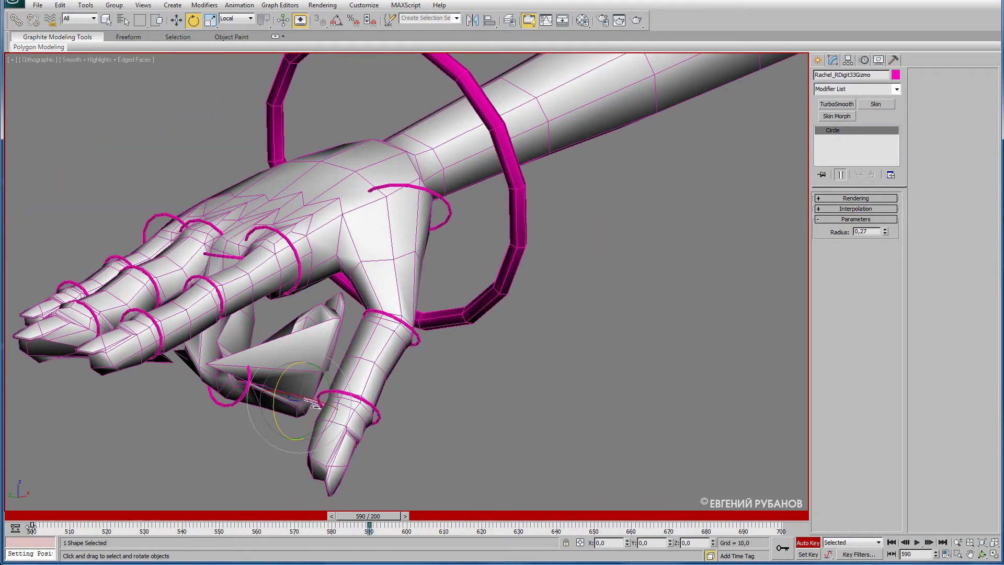
- Copy the selected finger controls' frame-580 key to frame 600 and go to frame 610
{"action": "left_click", "coordinate": [223, 405], "text": "ctrl"}
{"action": "left_click", "coordinate": [213, 256], "text": "ctrl"}
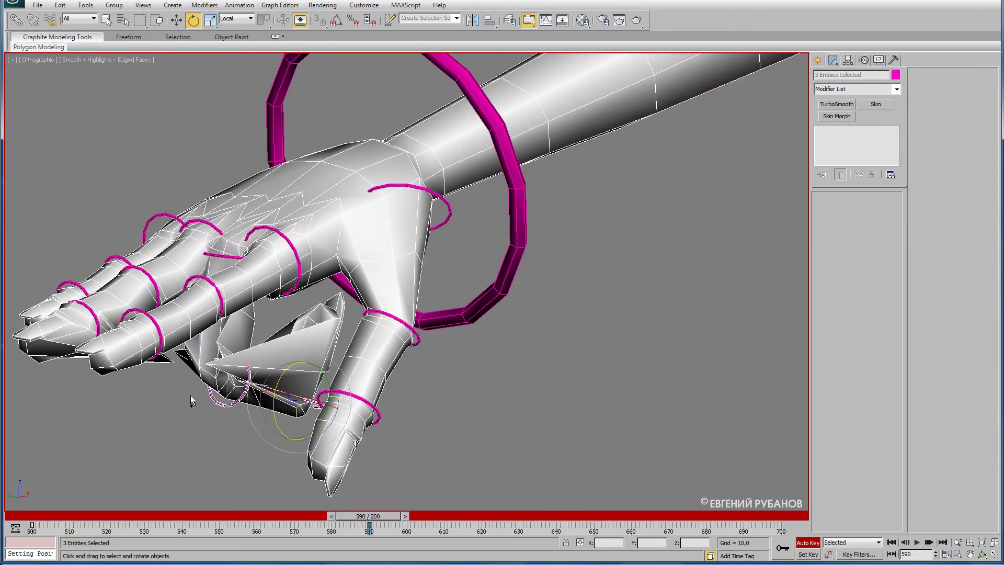
{"action": "left_click", "coordinate": [397, 278], "text": "alt"}
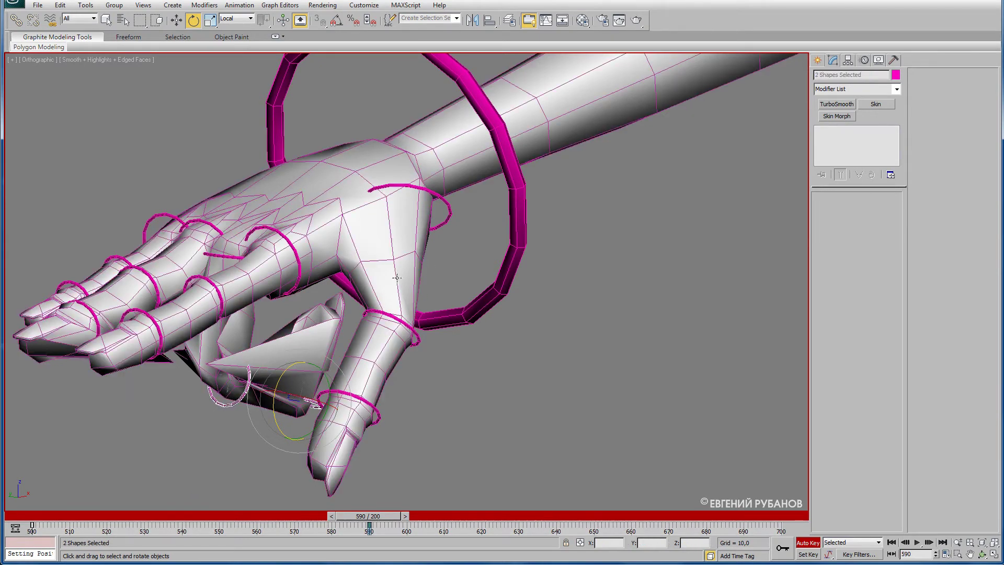
{"action": "left_click", "coordinate": [227, 258], "text": "ctrl"}
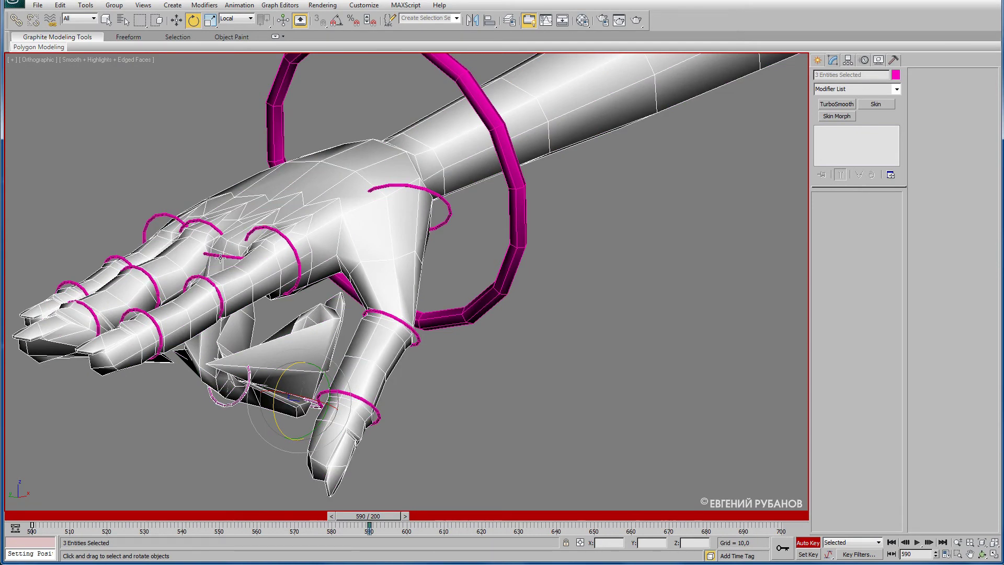
{"action": "left_click", "coordinate": [357, 234], "text": "alt"}
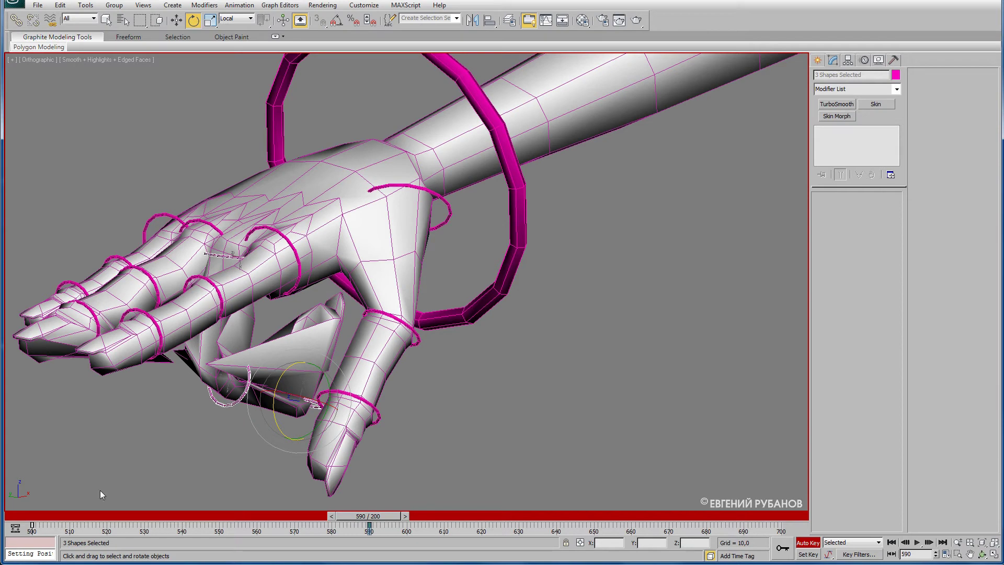
{"action": "mouse_move", "coordinate": [42, 521]}
{"action": "left_mouse_down"}
{"action": "mouse_move", "coordinate": [29, 533]}
{"action": "mouse_move", "coordinate": [332, 530]}
{"action": "left_mouse_up"}
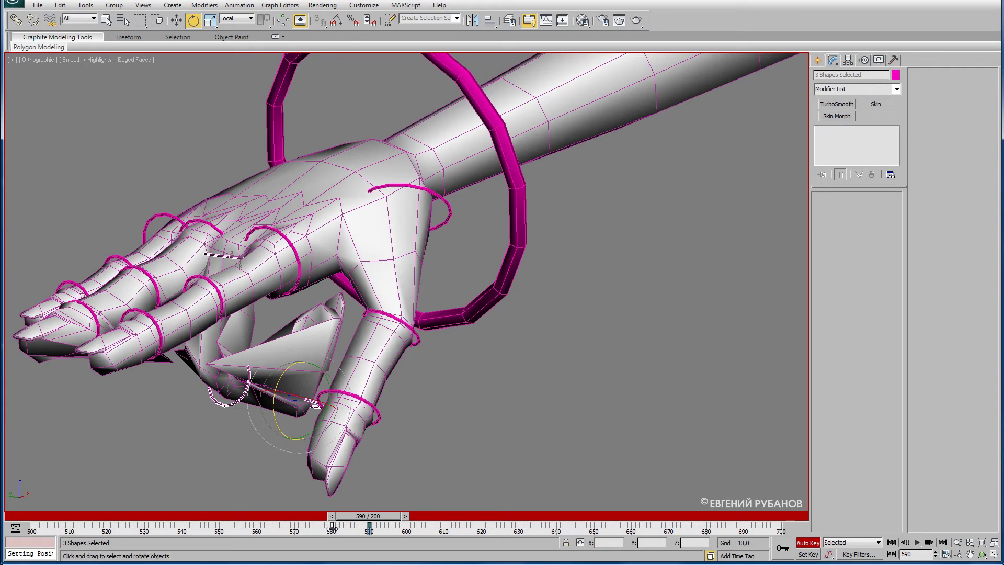
{"action": "left_click_drag", "start_coordinate": [331, 526], "coordinate": [407, 531], "text": "shift"}
{"action": "left_click_drag", "start_coordinate": [369, 518], "coordinate": [444, 518]}
- Curl the fourth finger down about 60 degrees using its control circles
{"action": "key", "text": "e"}
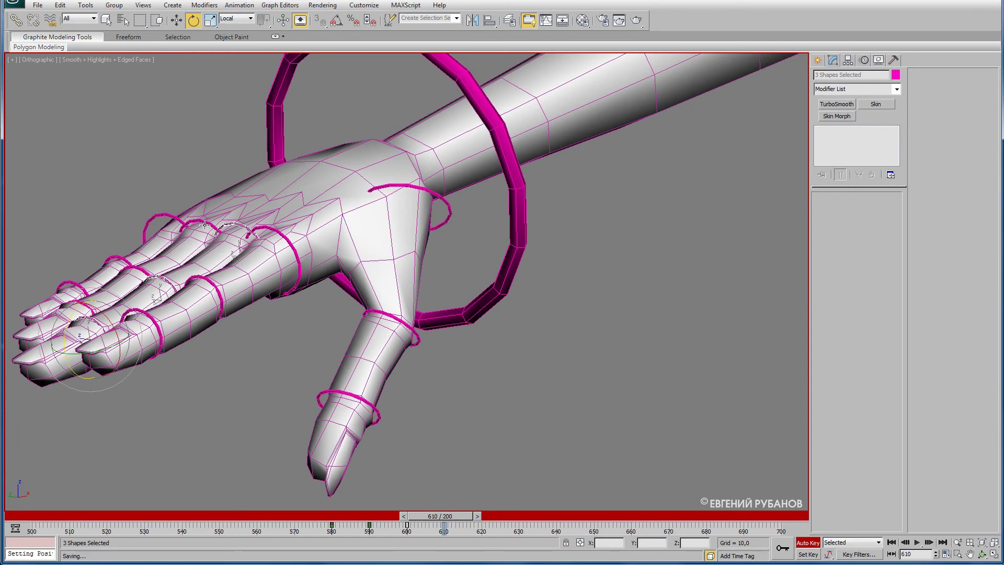
{"action": "left_click", "coordinate": [203, 221]}
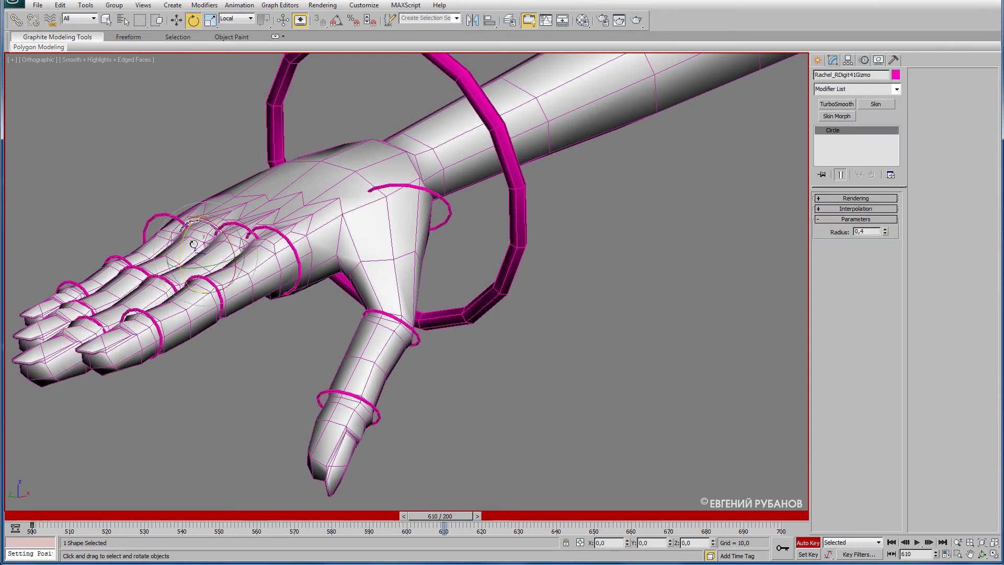
{"action": "left_click", "coordinate": [139, 268], "text": "ctrl"}
{"action": "left_click", "coordinate": [84, 308], "text": "ctrl"}
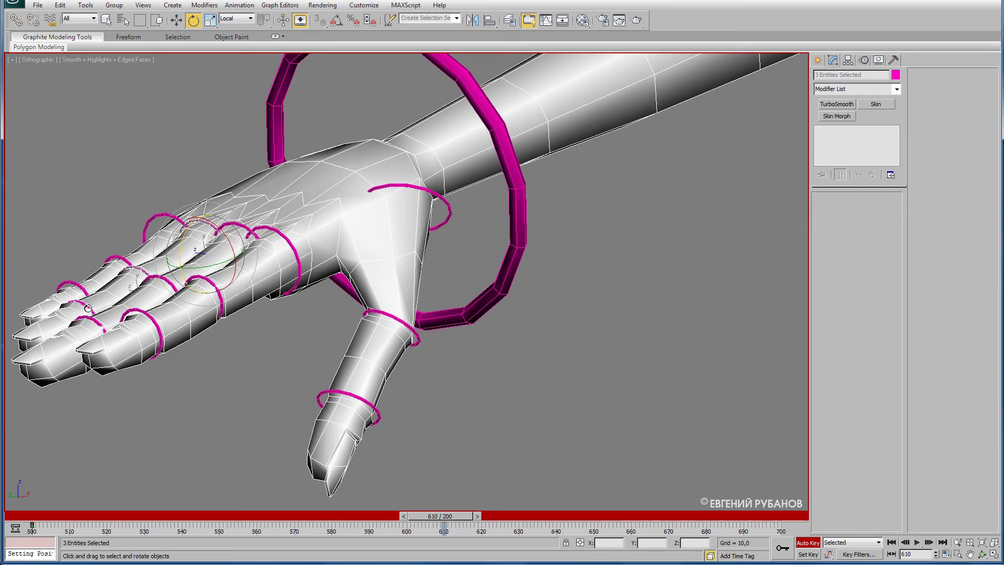
{"action": "left_click", "coordinate": [87, 308], "text": "ctrl"}
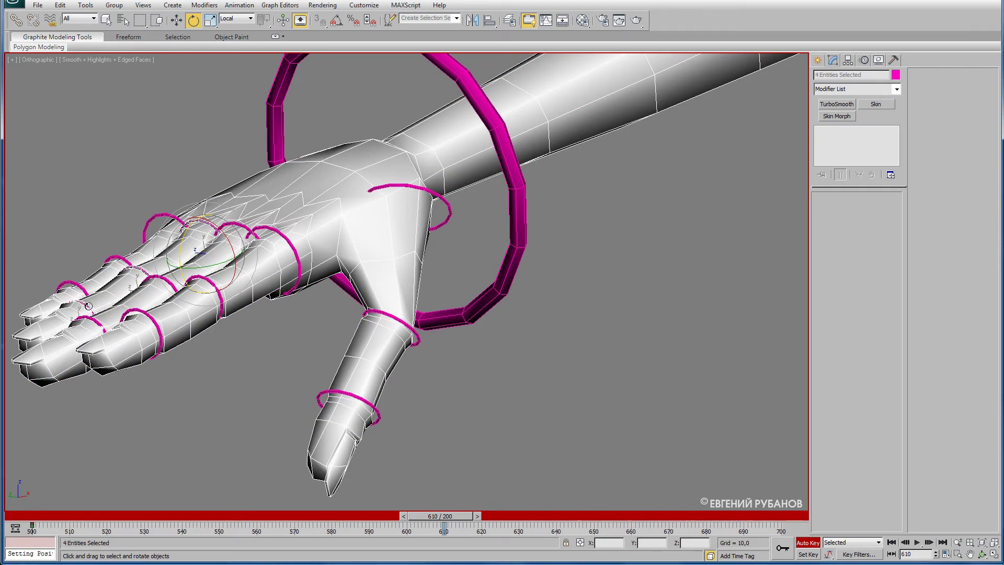
{"action": "left_click", "coordinate": [319, 201], "text": "alt"}
{"action": "left_click_drag", "start_coordinate": [185, 237], "coordinate": [188, 324]}
- Bend the fourth finger's middle joint and its RDigit43Gizmo tip about -17.5 degrees
{"action": "middle_click_drag", "start_coordinate": [234, 334], "coordinate": [202, 348], "text": "alt"}
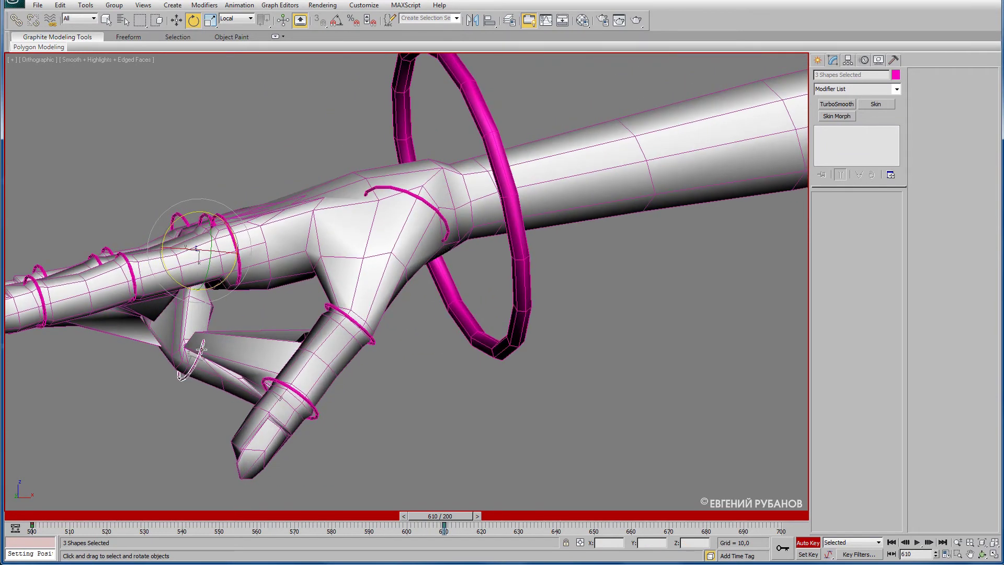
{"action": "left_click", "coordinate": [201, 348]}
{"action": "left_click", "coordinate": [201, 351]}
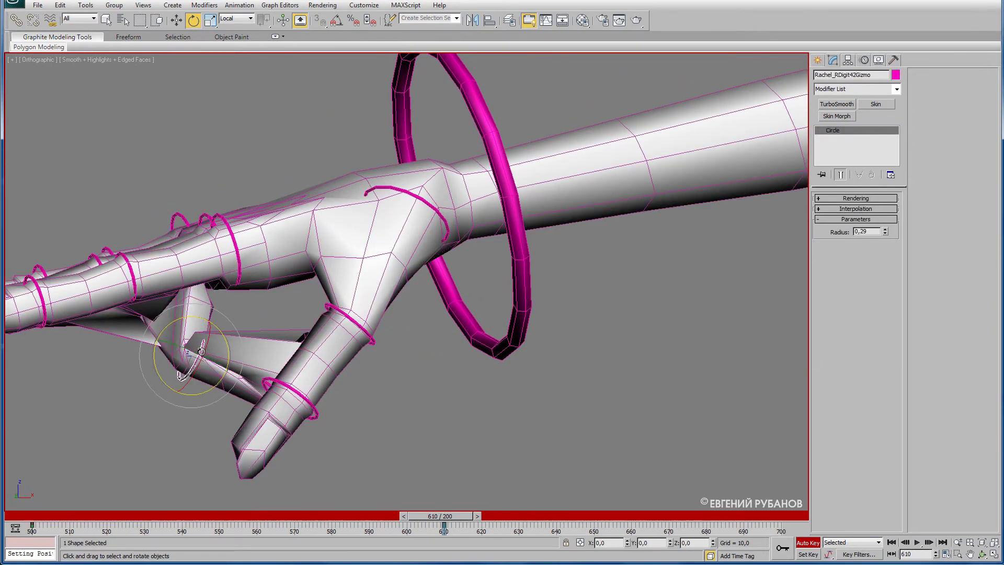
{"action": "left_click_drag", "start_coordinate": [162, 334], "coordinate": [158, 346]}
{"action": "left_click", "coordinate": [271, 369]}
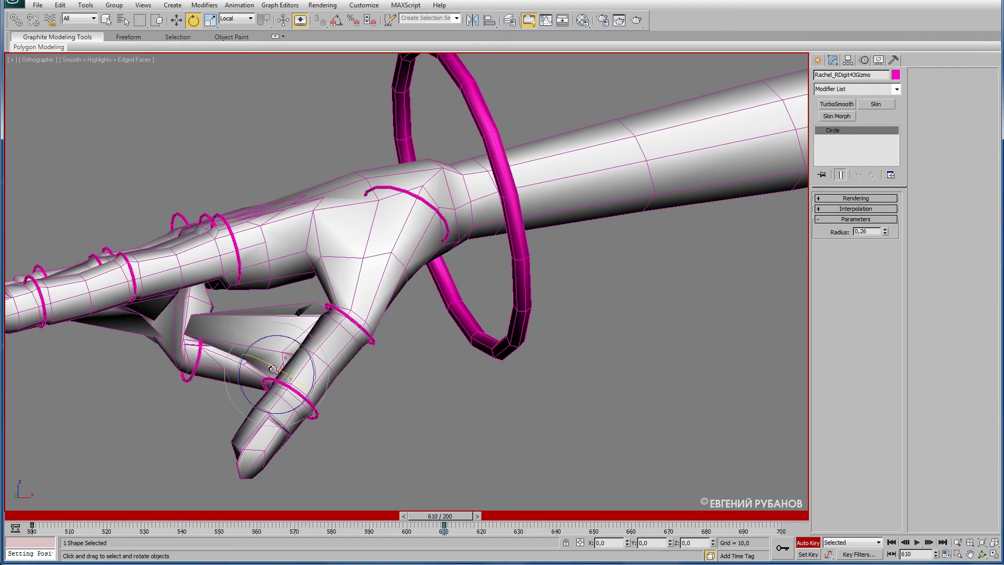
{"action": "left_click_drag", "start_coordinate": [257, 342], "coordinate": [245, 358]}
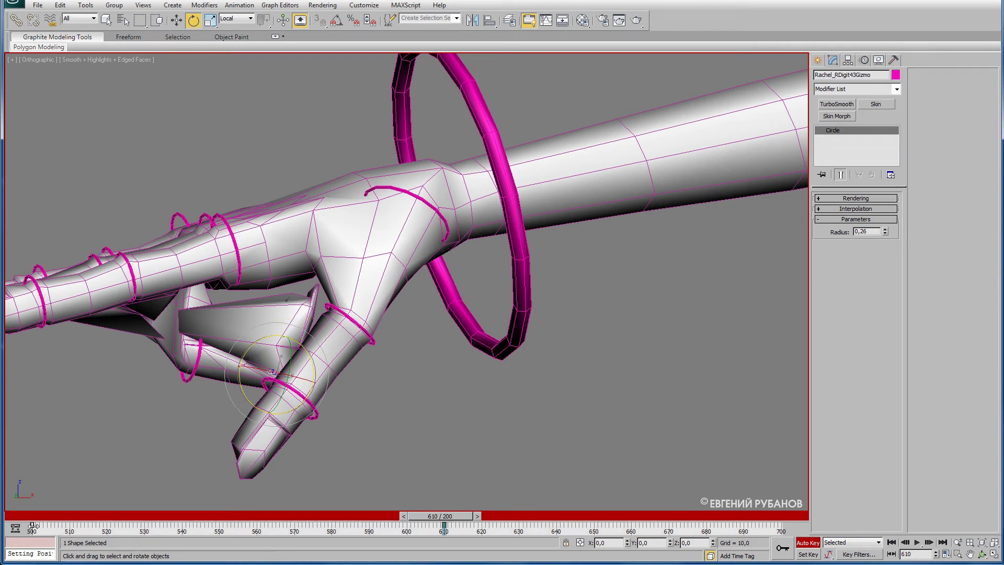
- Select the pinky control ring together with the middle finger's control ring
{"action": "left_click", "coordinate": [187, 382], "text": "ctrl"}
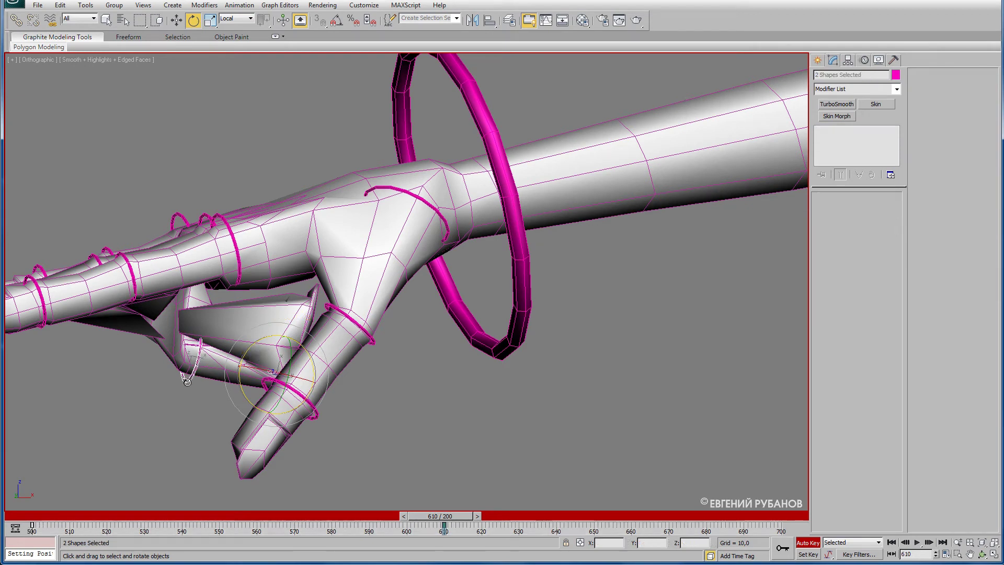
{"action": "mouse_move", "coordinate": [206, 267]}
{"action": "middle_mouse_down", "text": "alt"}
{"action": "mouse_move", "coordinate": [221, 296]}
{"action": "mouse_move", "coordinate": [243, 294]}
{"action": "mouse_move", "coordinate": [250, 308]}
{"action": "middle_mouse_up", "text": "alt"}
{"action": "left_click", "coordinate": [193, 260], "text": "ctrl"}
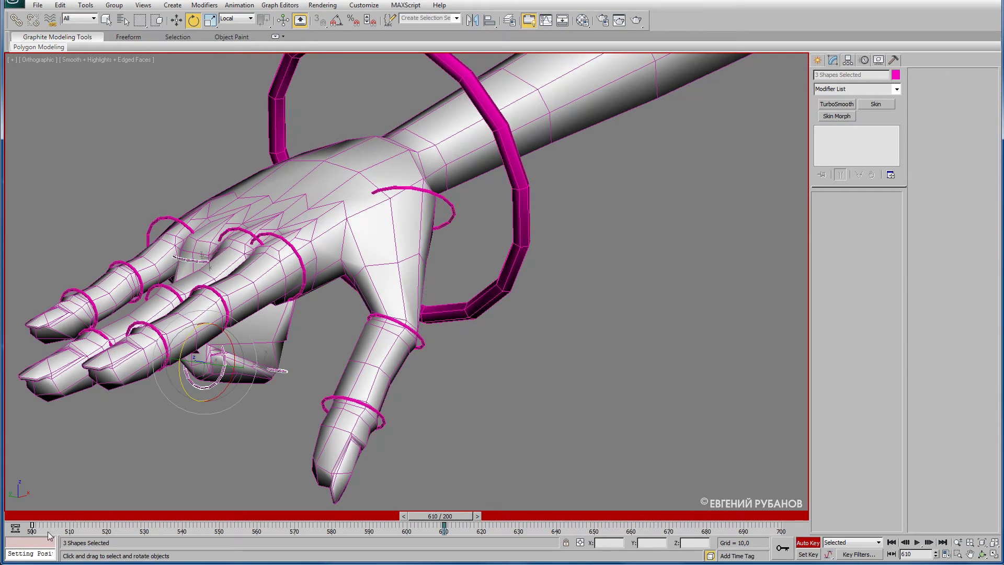
- Shift the finger rings' key to frame 599 and curl three fingers down about 53 degrees
{"action": "mouse_move", "coordinate": [32, 525]}
{"action": "left_mouse_down"}
{"action": "mouse_move", "coordinate": [481, 531]}
{"action": "mouse_move", "coordinate": [519, 519]}
{"action": "left_mouse_up"}
{"action": "key", "text": "e"}
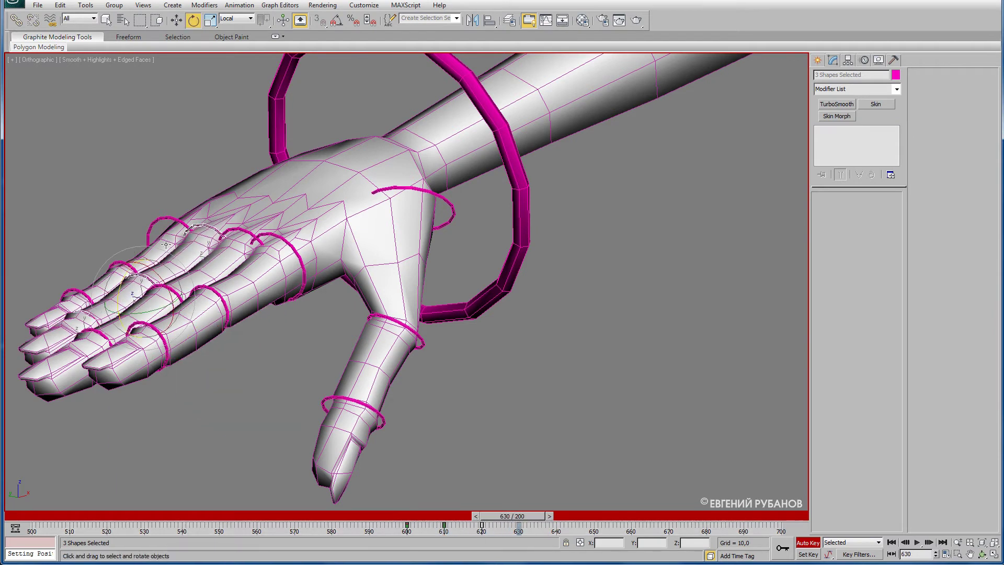
{"action": "left_click", "coordinate": [167, 219]}
{"action": "left_click", "coordinate": [120, 264], "text": "ctrl"}
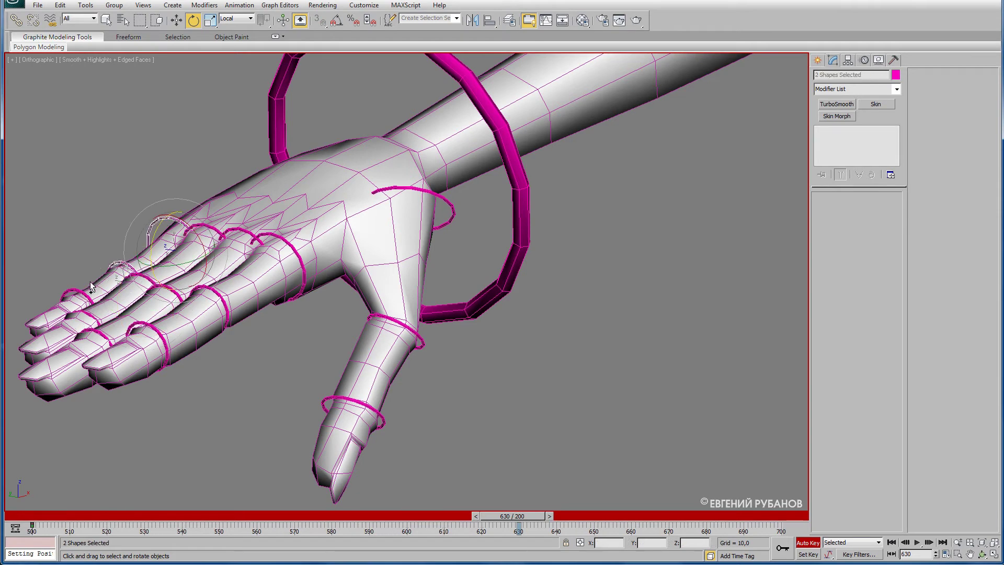
{"action": "left_click", "coordinate": [77, 288], "text": "ctrl"}
{"action": "left_click_drag", "start_coordinate": [154, 239], "coordinate": [158, 296]}
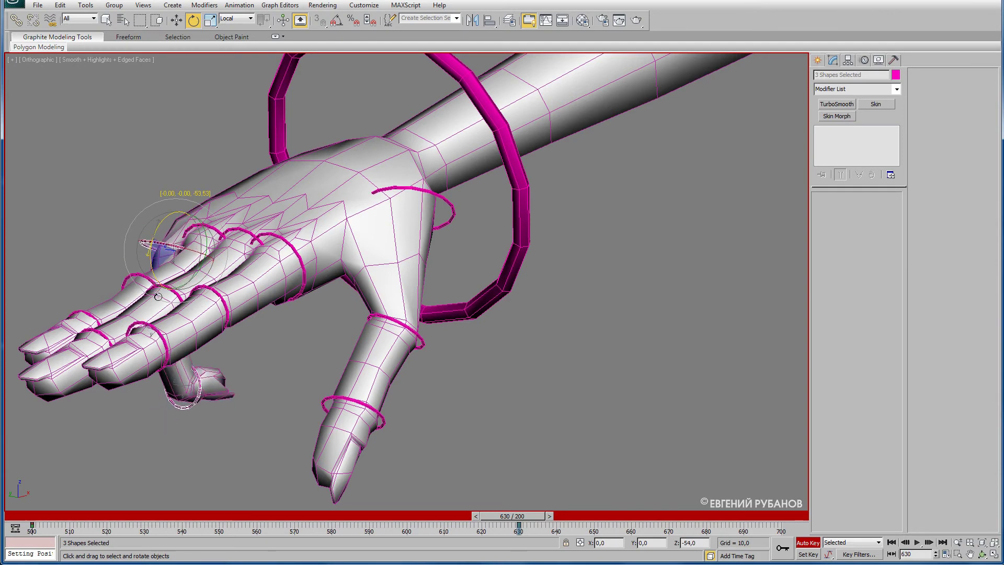
- Curl the fingers further, Rachel_RDigit52Gizmo about 25 degrees and the thumb ring about 28 degrees
{"action": "mouse_move", "coordinate": [158, 296]}
{"action": "middle_mouse_down", "text": "alt"}
{"action": "mouse_move", "coordinate": [277, 290]}
{"action": "mouse_move", "coordinate": [341, 262]}
{"action": "middle_mouse_up", "text": "alt"}
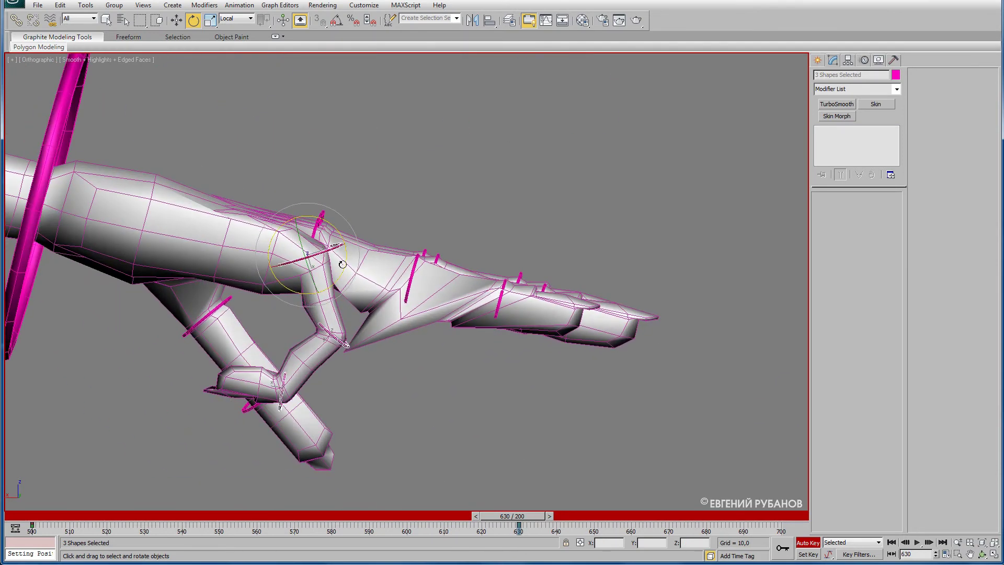
{"action": "left_click_drag", "start_coordinate": [346, 262], "coordinate": [334, 285]}
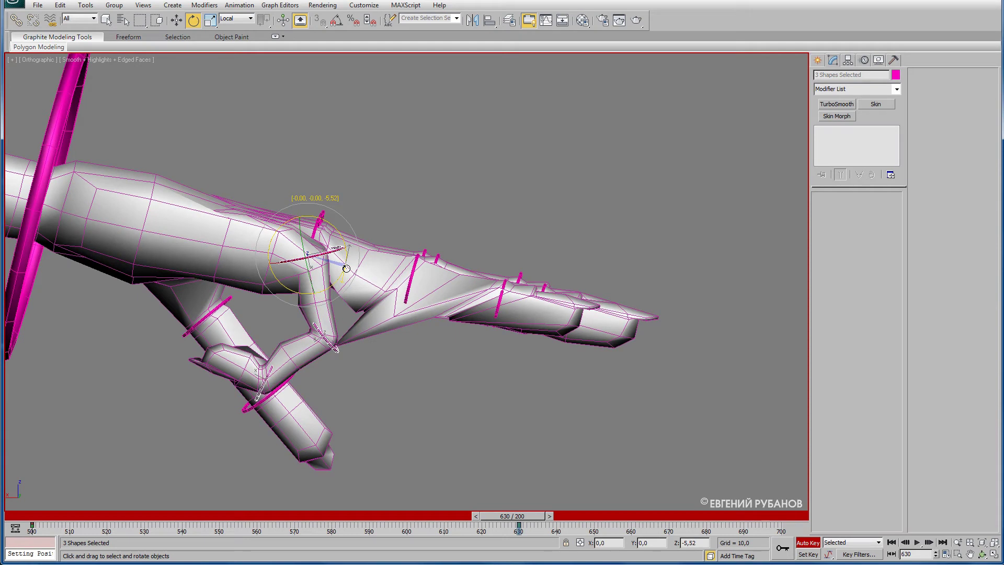
{"action": "left_click", "coordinate": [338, 353]}
{"action": "left_click_drag", "start_coordinate": [361, 329], "coordinate": [363, 354]}
{"action": "left_click", "coordinate": [249, 349]}
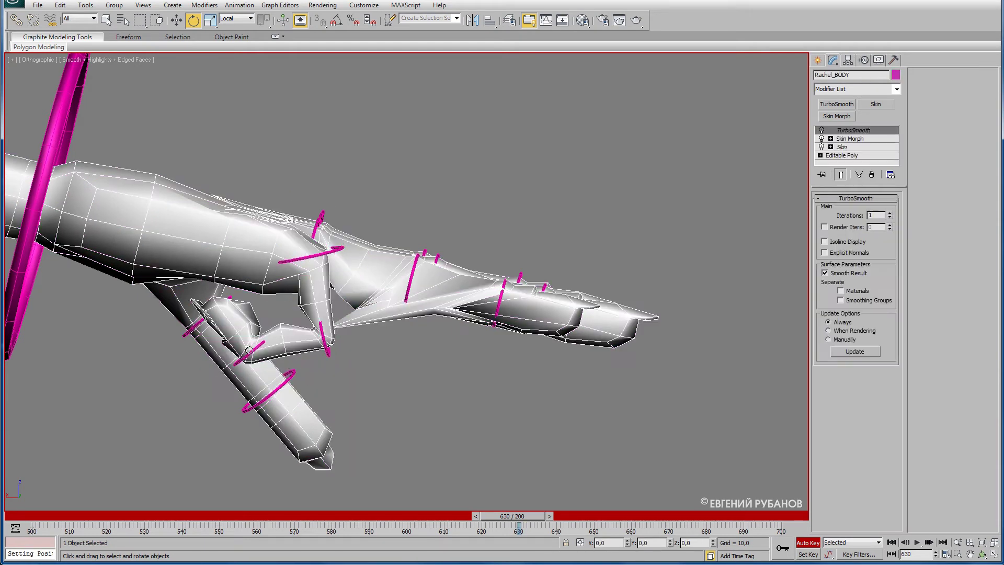
{"action": "left_click", "coordinate": [255, 350]}
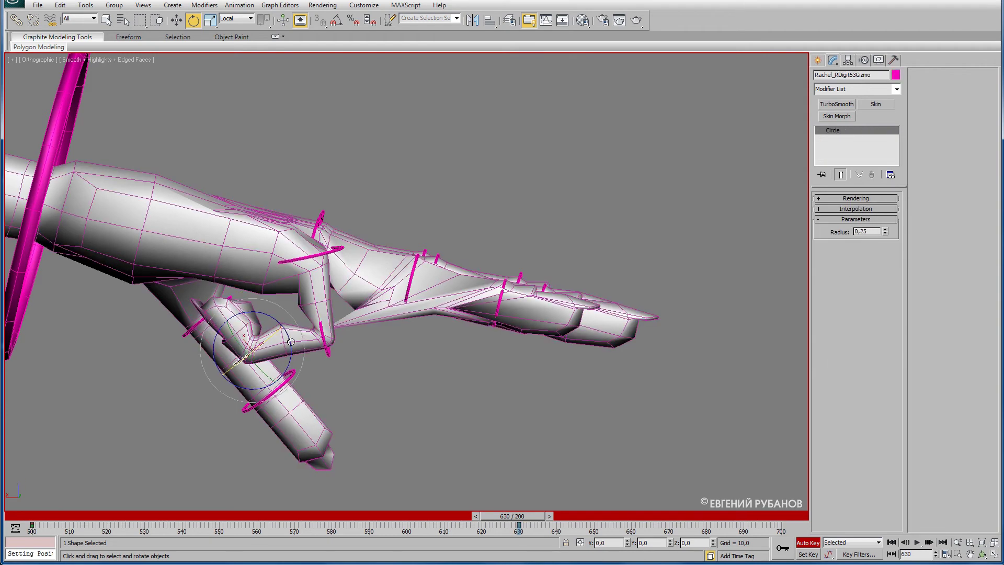
{"action": "left_click_drag", "start_coordinate": [290, 342], "coordinate": [288, 375]}
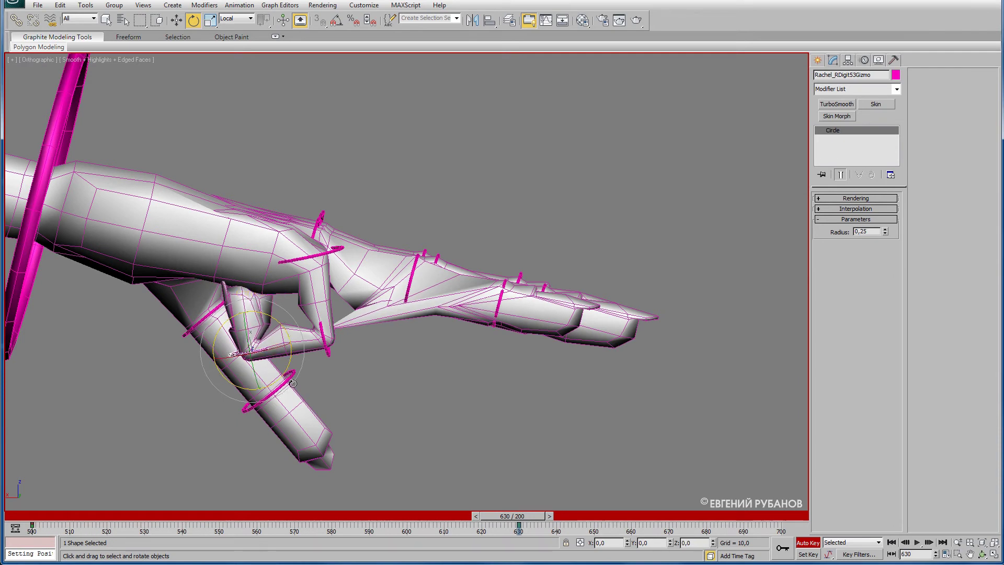
- Move the selected finger rings' key from frame 500 to 620, then view the rest pose at 500
{"action": "left_click", "coordinate": [329, 355], "text": "ctrl"}
{"action": "left_click", "coordinate": [328, 256], "text": "ctrl"}
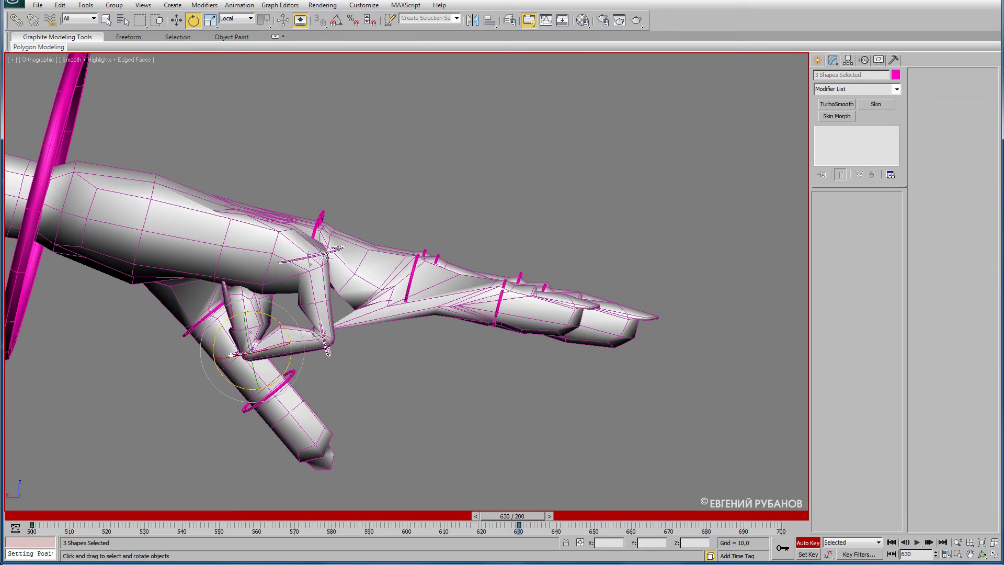
{"action": "left_click", "coordinate": [31, 526]}
{"action": "mouse_move", "coordinate": [31, 526]}
{"action": "left_mouse_down"}
{"action": "mouse_move", "coordinate": [482, 499]}
{"action": "mouse_move", "coordinate": [556, 525]}
{"action": "mouse_move", "coordinate": [552, 517]}
{"action": "mouse_move", "coordinate": [44, 516]}
{"action": "left_mouse_up"}
{"action": "key", "text": "e"}
{"action": "mouse_move", "coordinate": [322, 371]}
{"action": "middle_mouse_down", "text": "alt"}
{"action": "mouse_move", "coordinate": [417, 354]}
{"action": "mouse_move", "coordinate": [347, 340]}
{"action": "mouse_move", "coordinate": [450, 365]}
{"action": "mouse_move", "coordinate": [460, 349]}
{"action": "middle_mouse_up", "text": "alt"}
{"action": "scroll", "coordinate": [450, 365], "scroll_direction": "up", "scroll_amount": 3}
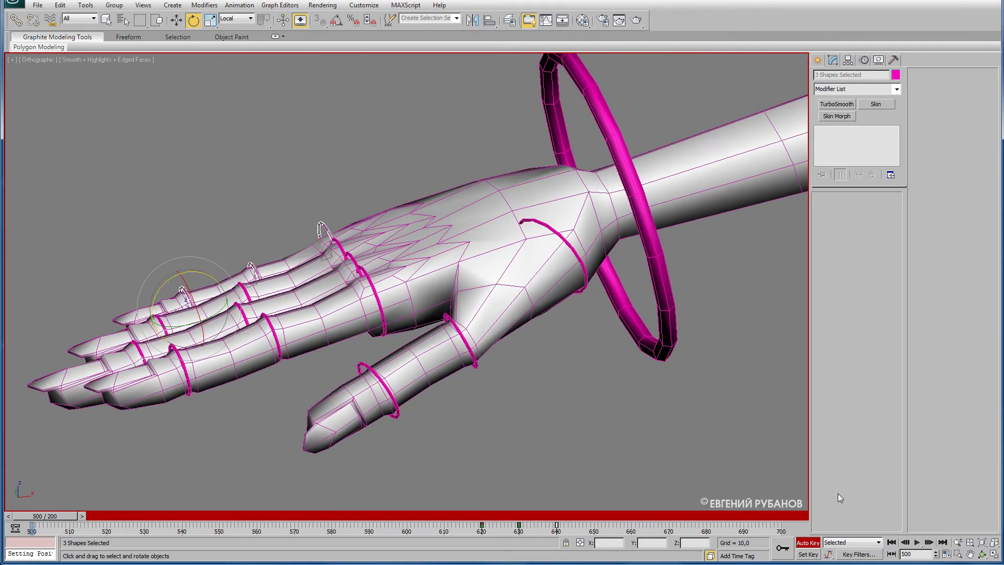
- Turn off Auto Key, hide the Rache_CONTROLS layer, and reframe the arm in view
{"action": "left_click", "coordinate": [808, 542]}
{"action": "right_click", "coordinate": [592, 413]}
{"action": "left_click", "coordinate": [567, 453]}
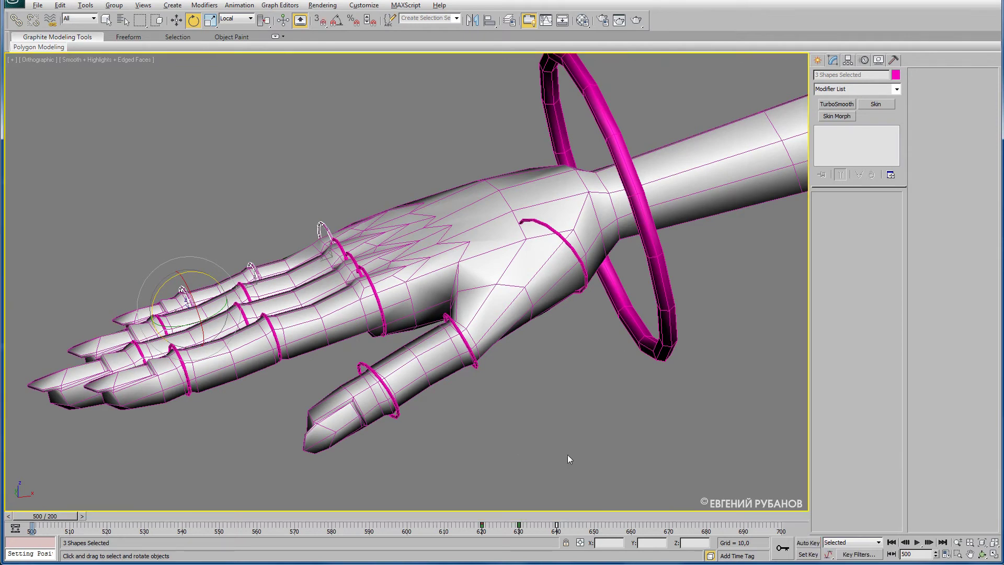
{"action": "key", "text": "ctrl+l"}
{"action": "left_click", "coordinate": [651, 254]}
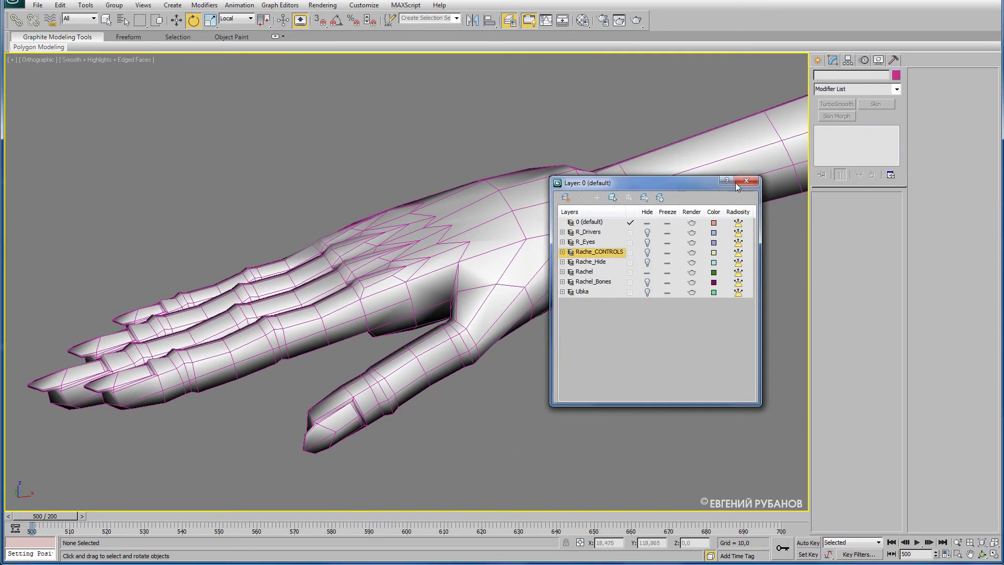
{"action": "left_click", "coordinate": [737, 186]}
{"action": "mouse_move", "coordinate": [592, 284]}
{"action": "middle_mouse_down", "text": "alt"}
{"action": "mouse_move", "coordinate": [370, 319]}
{"action": "mouse_move", "coordinate": [399, 338]}
{"action": "middle_mouse_up", "text": "alt"}
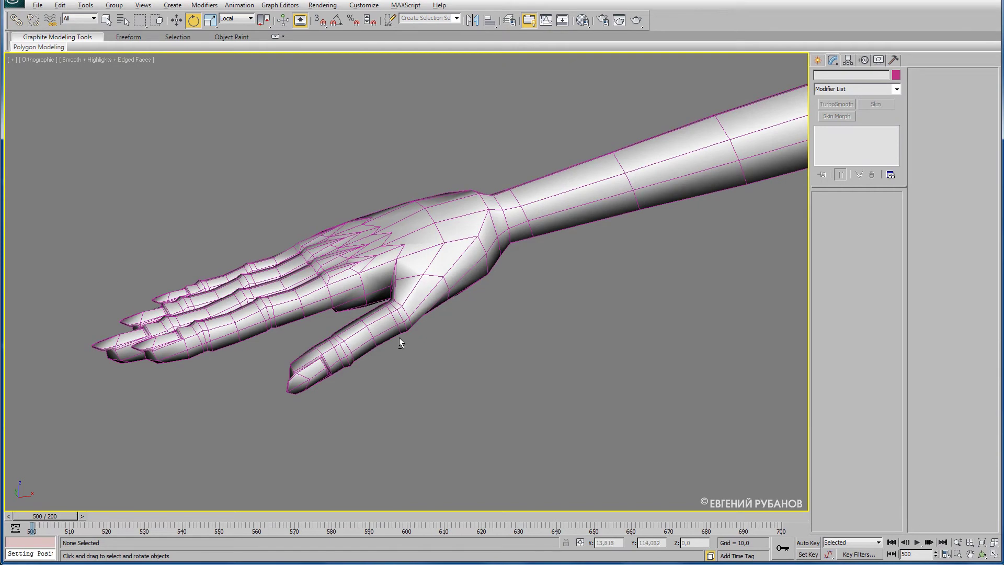
{"action": "key", "text": "shift+g"}
{"action": "mouse_move", "coordinate": [435, 228]}
{"action": "middle_mouse_down"}
{"action": "mouse_move", "coordinate": [465, 390]}
{"action": "mouse_move", "coordinate": [459, 378]}
{"action": "mouse_move", "coordinate": [516, 314]}
{"action": "mouse_move", "coordinate": [440, 282]}
{"action": "mouse_move", "coordinate": [520, 178]}
{"action": "middle_mouse_up"}
- Open Rachel_BODY's Skin modifier and pick the RachelRPalm envelope, zoomed in on the hand
{"action": "left_click", "coordinate": [369, 313]}
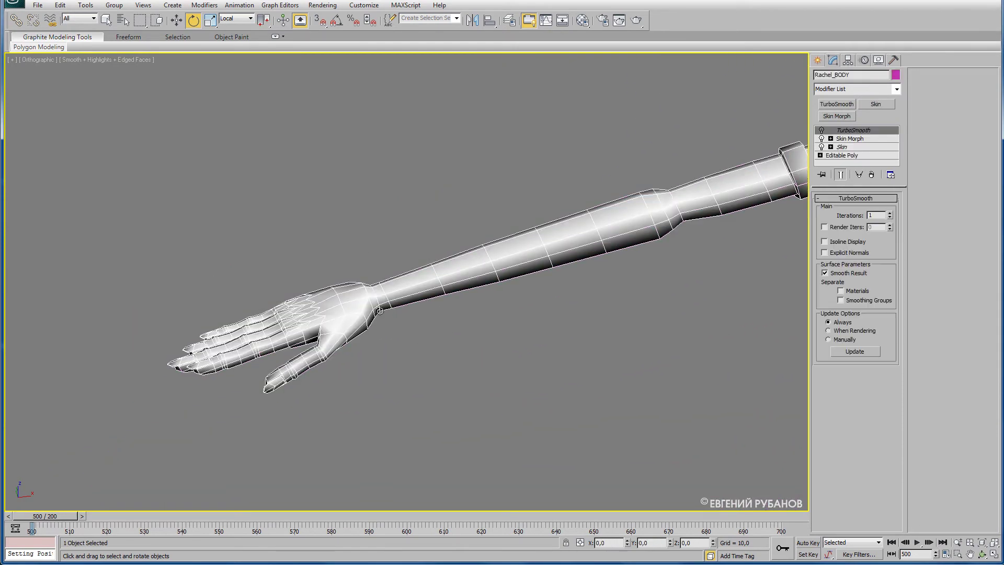
{"action": "left_click", "coordinate": [849, 148]}
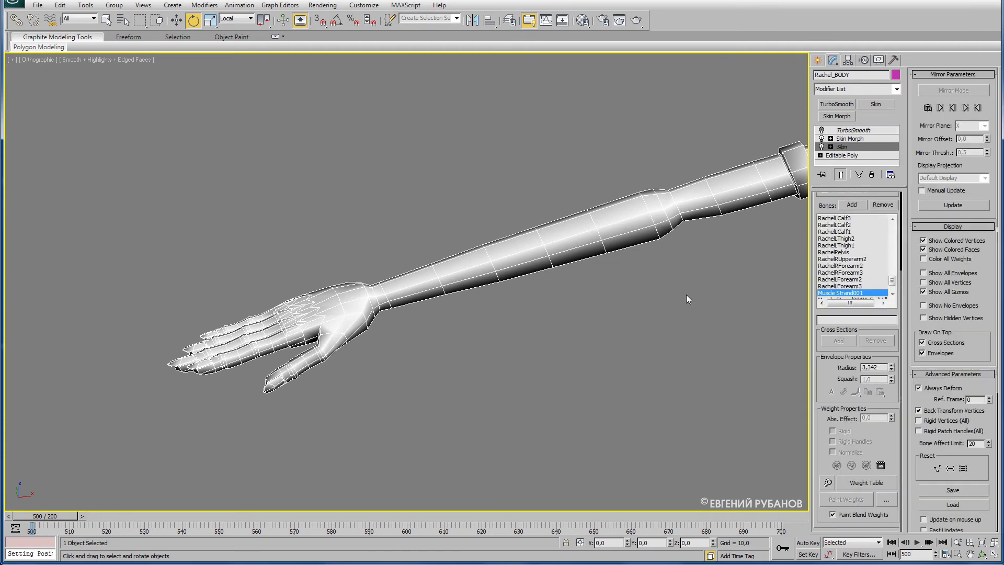
{"action": "key", "text": "w"}
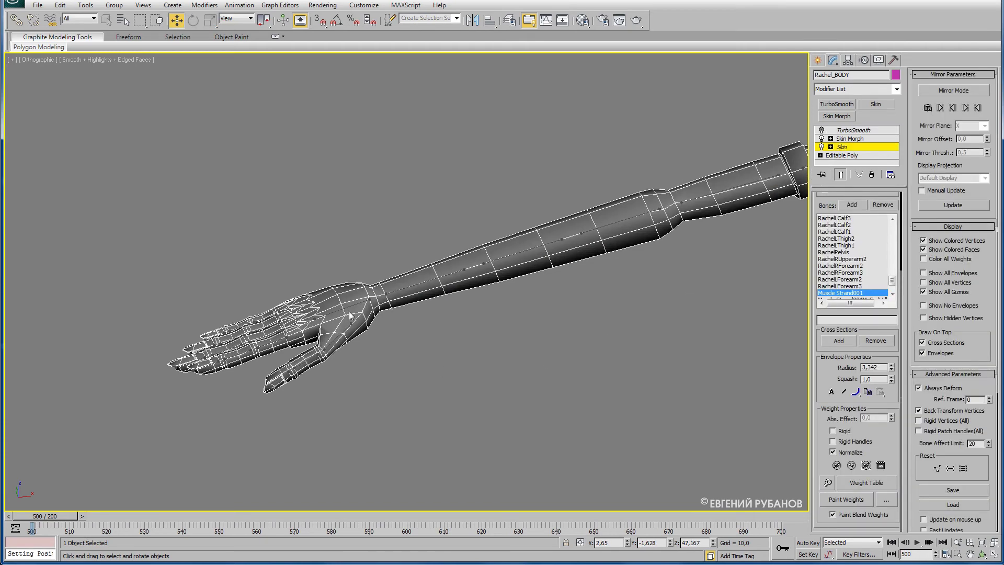
{"action": "left_click", "coordinate": [339, 308]}
{"action": "mouse_move", "coordinate": [353, 401]}
{"action": "middle_mouse_down"}
{"action": "mouse_move", "coordinate": [440, 278]}
{"action": "mouse_move", "coordinate": [412, 368]}
{"action": "middle_mouse_up"}
{"action": "scroll", "coordinate": [412, 368], "scroll_direction": "up", "scroll_amount": 3}
{"action": "scroll", "coordinate": [397, 366], "scroll_direction": "up", "scroll_amount": 3}
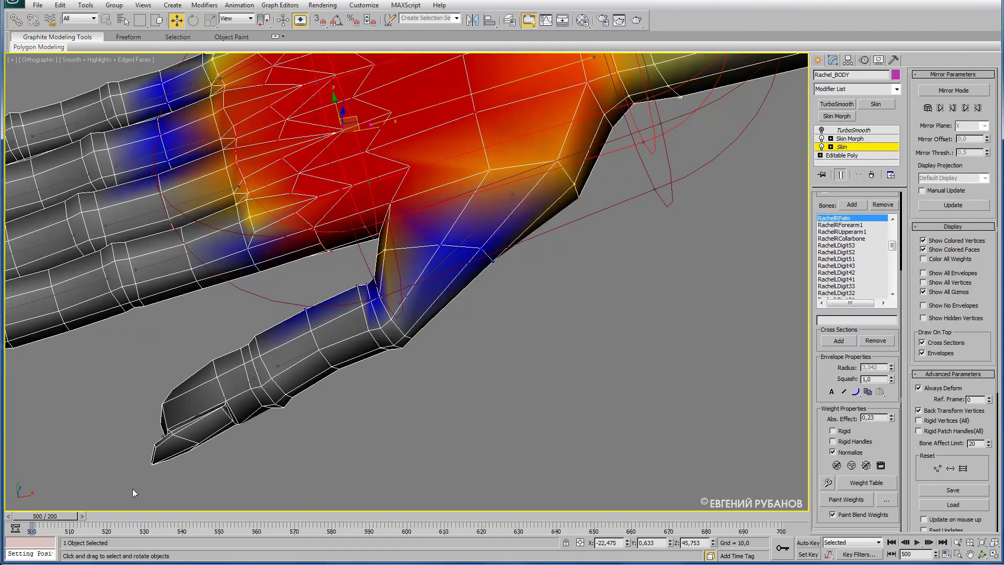
- Scrub to frame 510 and select two palm vertices near the thumb base
{"action": "left_click_drag", "start_coordinate": [55, 519], "coordinate": [90, 514]}
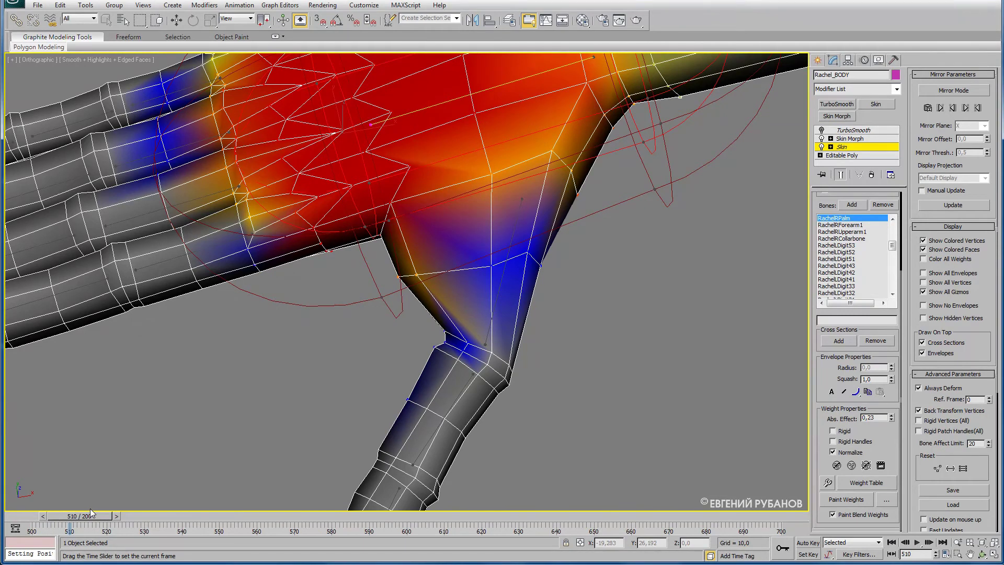
{"action": "key", "text": "w"}
{"action": "scroll", "coordinate": [424, 335], "scroll_direction": "down", "scroll_amount": 5}
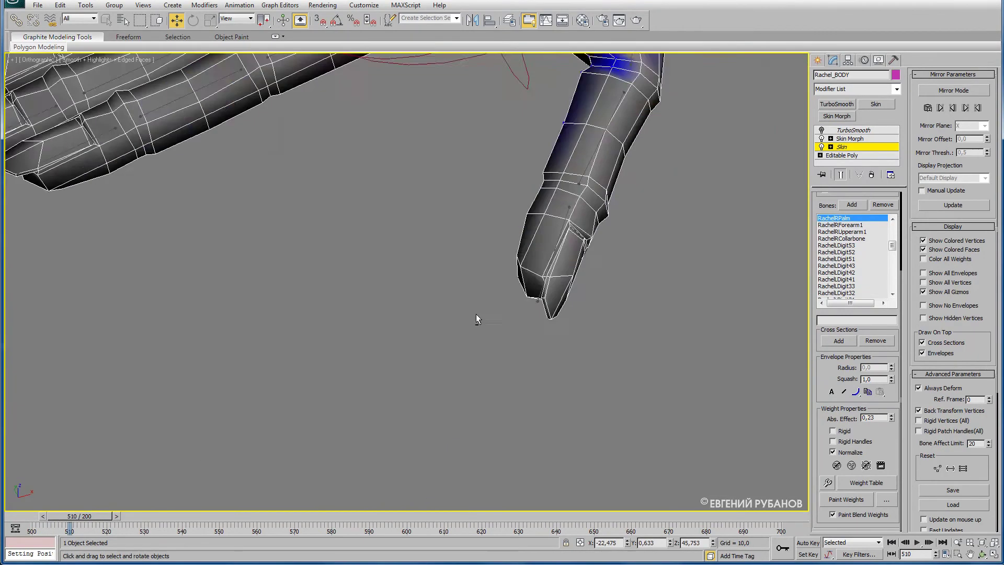
{"action": "mouse_move", "coordinate": [479, 300]}
{"action": "middle_mouse_down"}
{"action": "mouse_move", "coordinate": [437, 391]}
{"action": "mouse_move", "coordinate": [406, 369]}
{"action": "middle_mouse_up"}
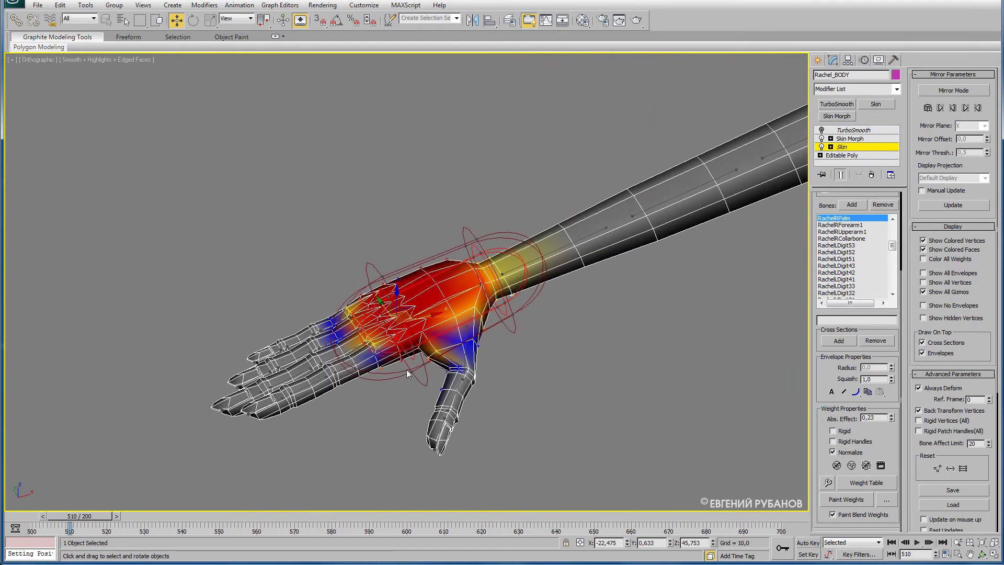
{"action": "scroll", "coordinate": [410, 371], "scroll_direction": "up", "scroll_amount": 5}
{"action": "left_click", "coordinate": [492, 316]}
{"action": "left_click", "coordinate": [469, 336], "text": "ctrl"}
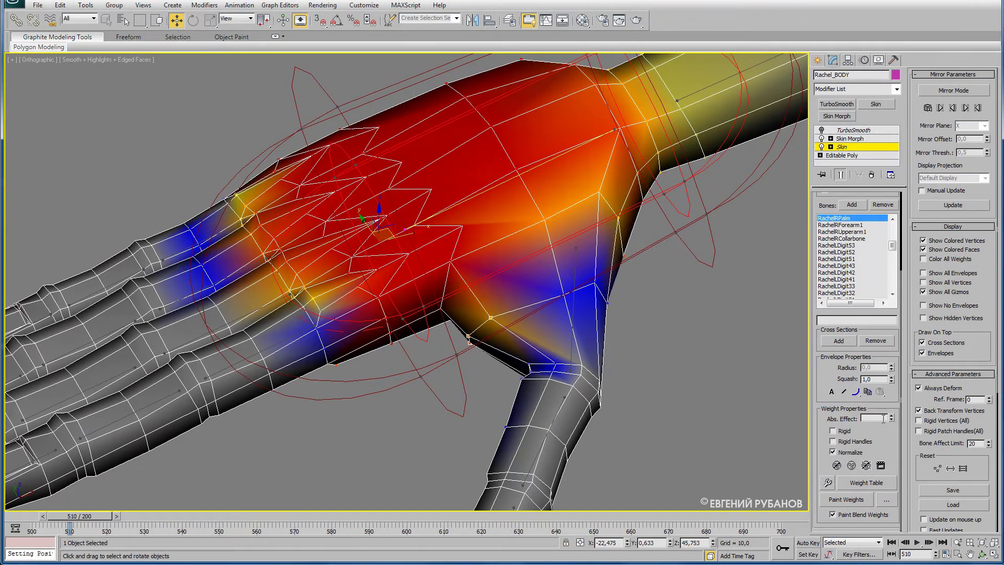
- With RachelRDigit11 active, select three thumb-base vertices and set their weight to 0.261
{"action": "left_click", "coordinate": [582, 347]}
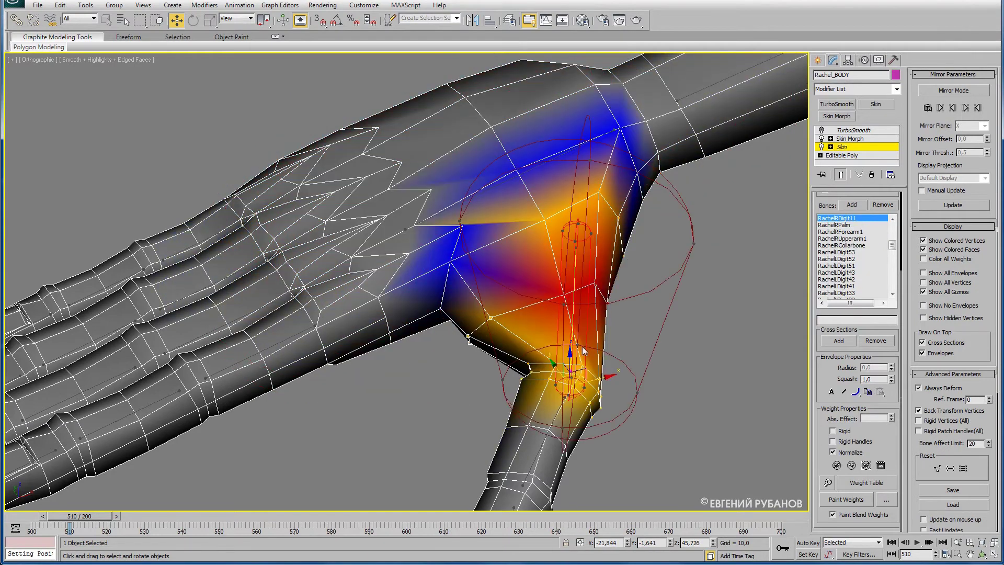
{"action": "left_click_drag", "start_coordinate": [892, 419], "coordinate": [892, 418]}
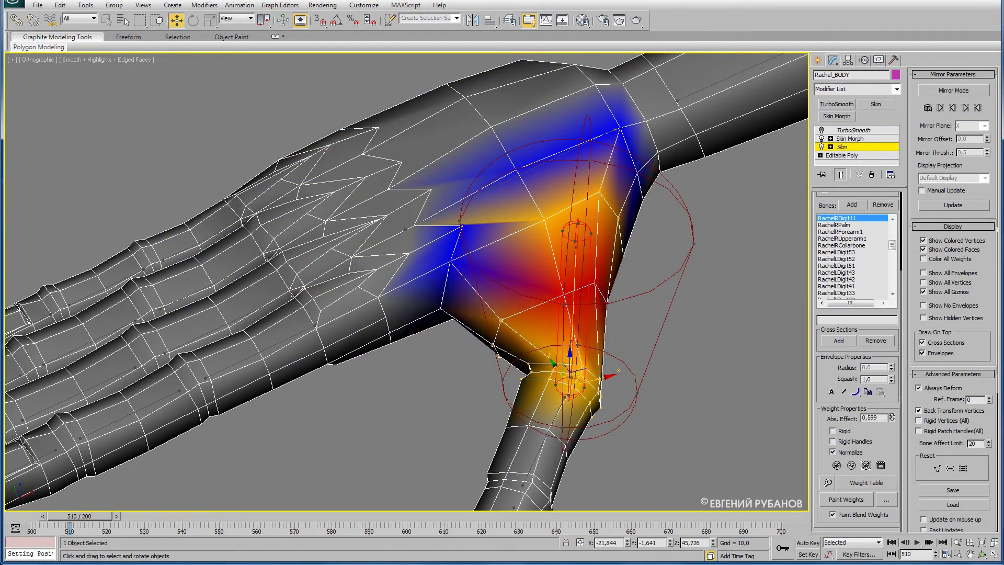
{"action": "left_click", "coordinate": [450, 259]}
{"action": "left_click", "coordinate": [443, 310], "text": "ctrl"}
{"action": "key", "text": "F3"}
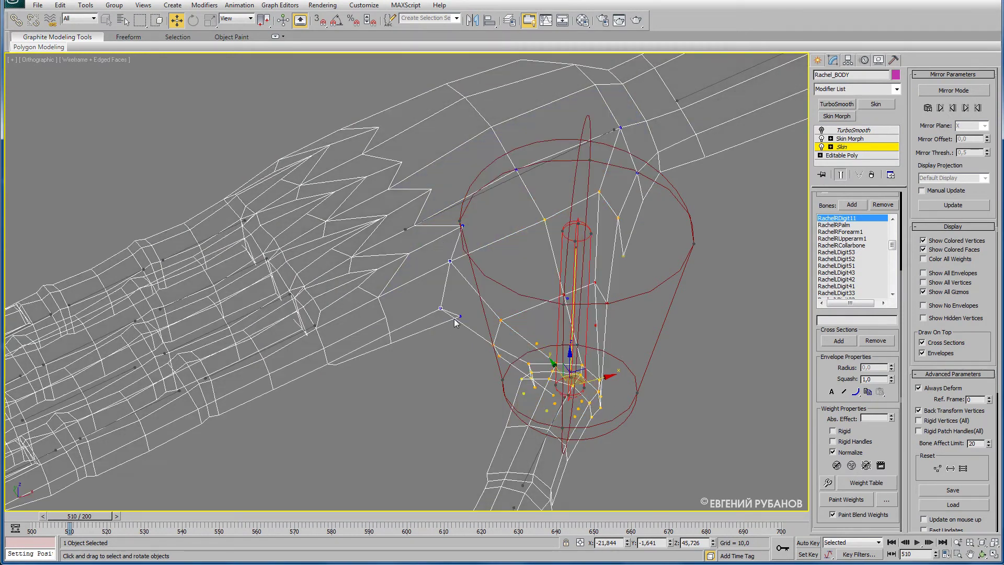
{"action": "left_click", "coordinate": [459, 317], "text": "ctrl"}
{"action": "key", "text": "F3"}
{"action": "left_click_drag", "start_coordinate": [891, 419], "coordinate": [891, 411]}
{"action": "middle_click_drag", "start_coordinate": [602, 390], "coordinate": [599, 355]}
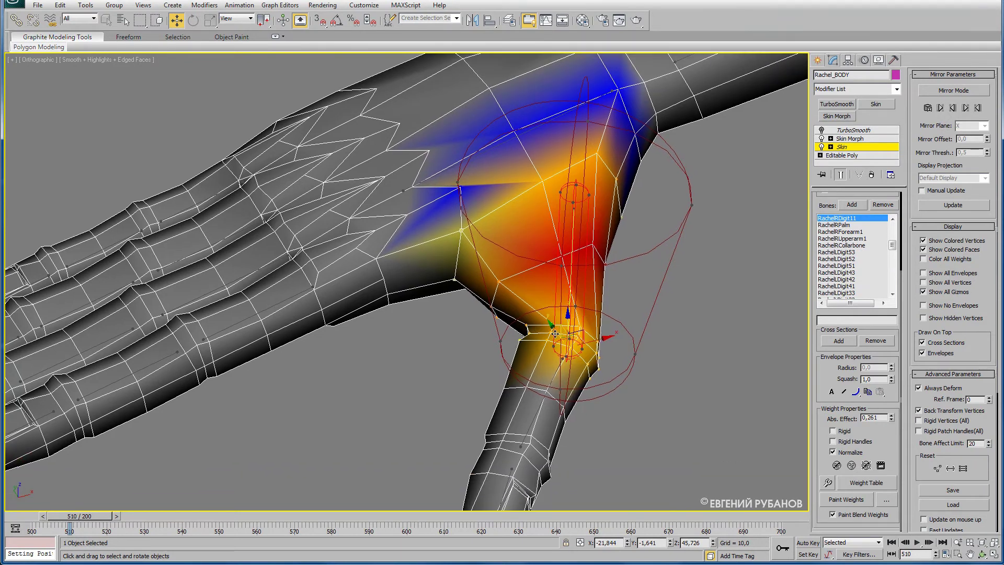
- Reframe the whole hand and switch back to the RachelRPalm envelope
{"action": "middle_click_drag", "start_coordinate": [554, 343], "coordinate": [535, 365], "text": "alt"}
{"action": "scroll", "coordinate": [534, 359], "scroll_direction": "down", "scroll_amount": 2}
{"action": "scroll", "coordinate": [410, 307], "scroll_direction": "down", "scroll_amount": 2}
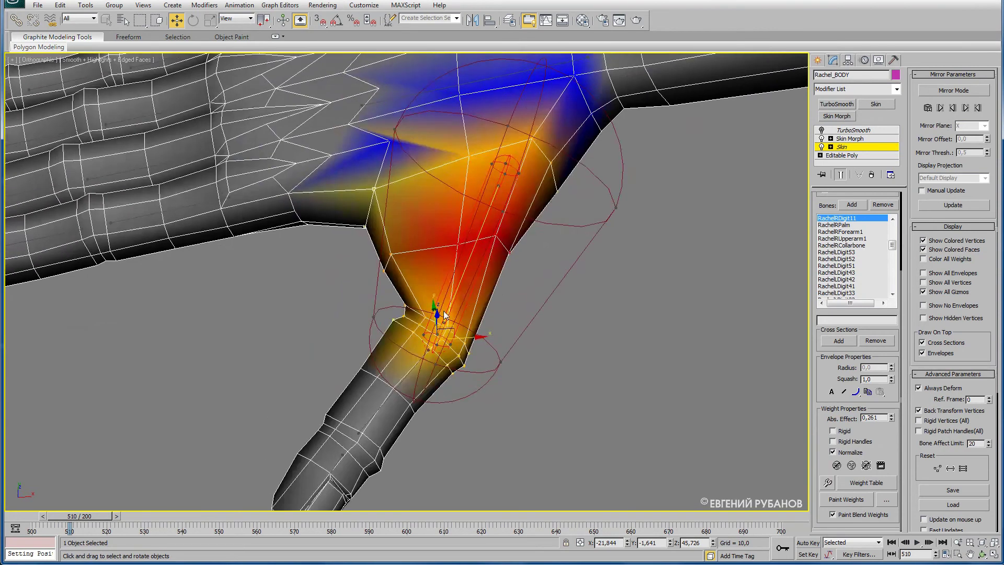
{"action": "scroll", "coordinate": [442, 312], "scroll_direction": "down", "scroll_amount": 2}
{"action": "scroll", "coordinate": [433, 274], "scroll_direction": "down", "scroll_amount": 2}
{"action": "mouse_move", "coordinate": [433, 275]}
{"action": "middle_mouse_down"}
{"action": "mouse_move", "coordinate": [460, 249]}
{"action": "mouse_move", "coordinate": [442, 318]}
{"action": "middle_mouse_up"}
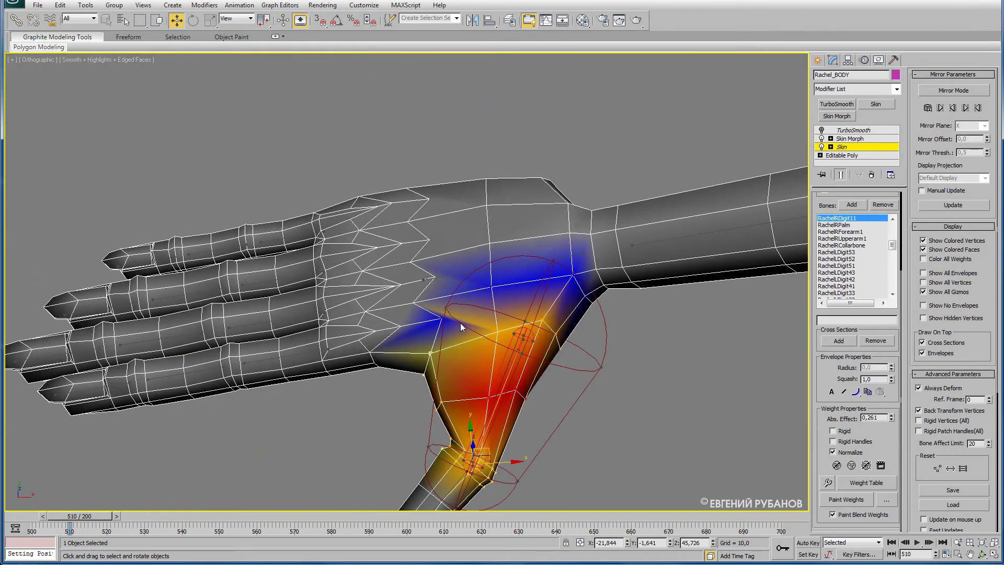
{"action": "left_click", "coordinate": [504, 276]}
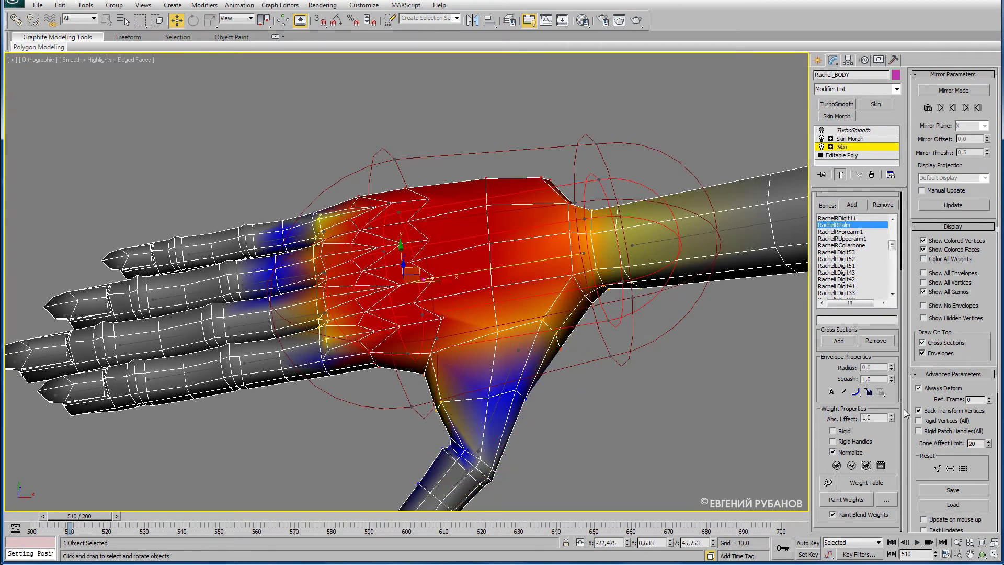
- Lower a thumb-base palm vertex's RachelRPalm weight to 0.512
{"action": "left_click", "coordinate": [497, 331]}
{"action": "left_click_drag", "start_coordinate": [892, 424], "coordinate": [705, 417]}
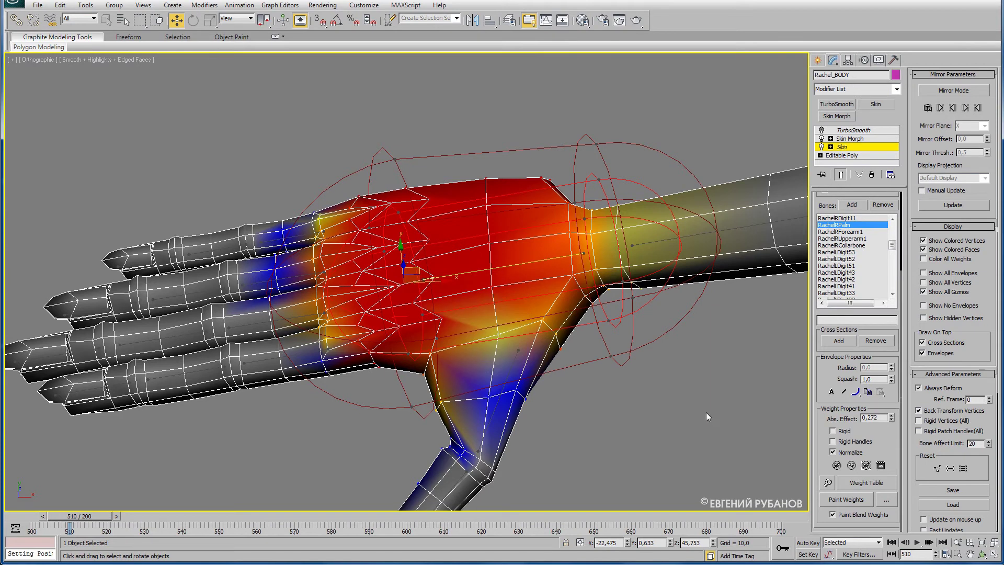
{"action": "middle_click_drag", "start_coordinate": [505, 386], "coordinate": [487, 407]}
{"action": "scroll", "coordinate": [509, 368], "scroll_direction": "down", "scroll_amount": 5}
{"action": "middle_click_drag", "start_coordinate": [510, 368], "coordinate": [434, 349]}
{"action": "scroll", "coordinate": [434, 349], "scroll_direction": "up", "scroll_amount": 5}
- Zoom in on the thumb base and lower another vertex's palm weight to 0.639
{"action": "scroll", "coordinate": [434, 349], "scroll_direction": "up", "scroll_amount": 5}
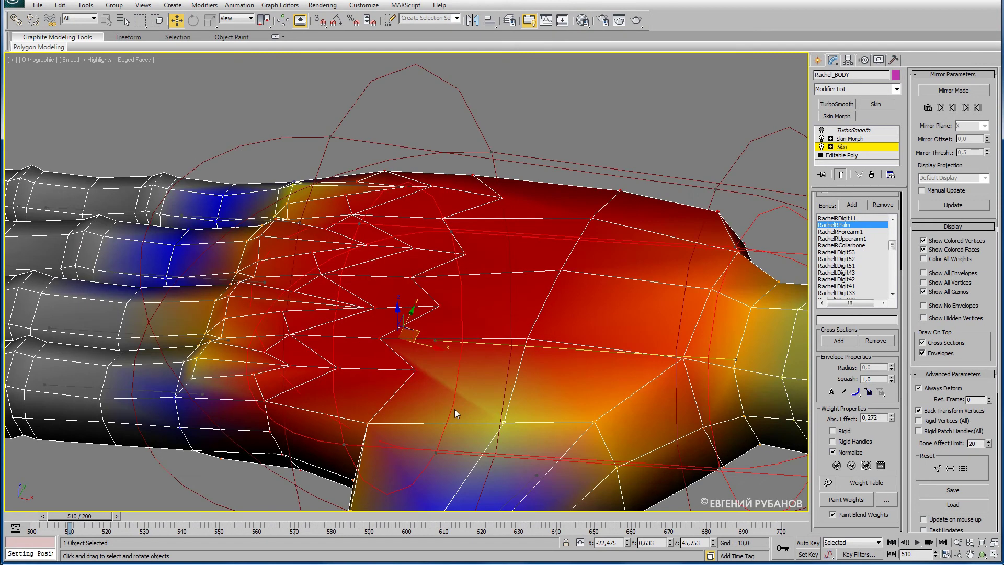
{"action": "middle_click_drag", "start_coordinate": [454, 408], "coordinate": [465, 358]}
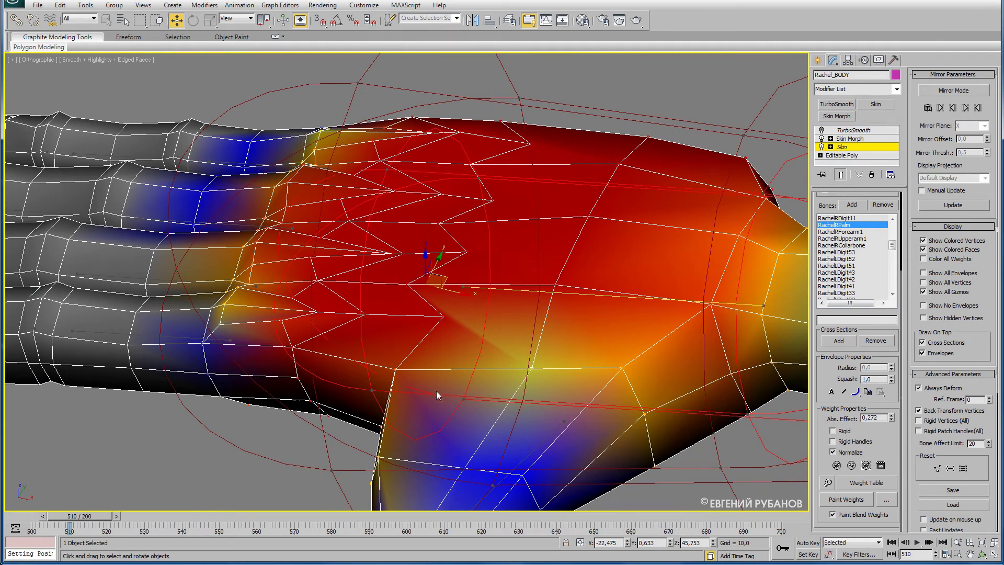
{"action": "middle_click_drag", "start_coordinate": [439, 396], "coordinate": [455, 335]}
{"action": "left_click", "coordinate": [413, 316]}
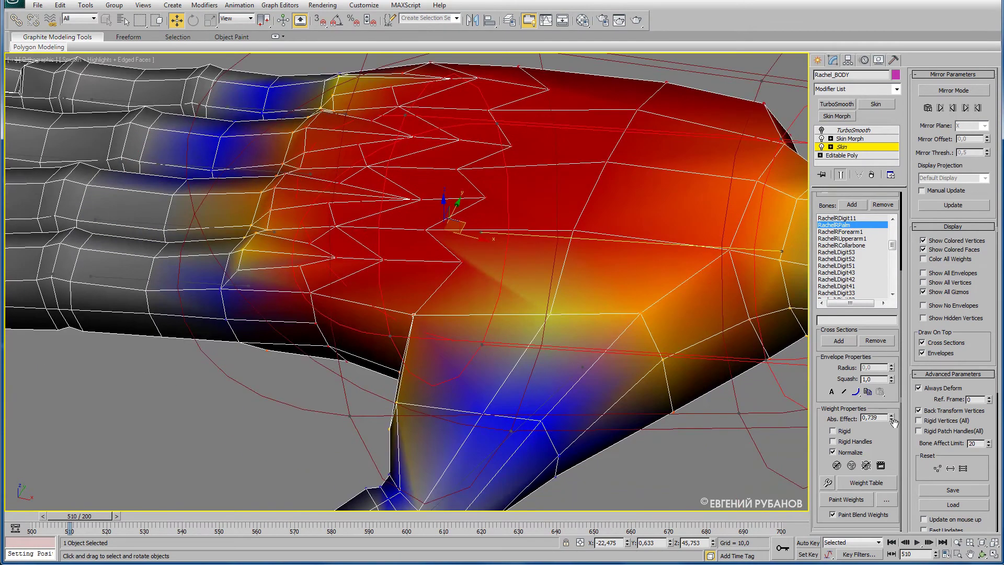
{"action": "left_click_drag", "start_coordinate": [892, 423], "coordinate": [889, 417]}
{"action": "scroll", "coordinate": [497, 388], "scroll_direction": "down", "scroll_amount": 5}
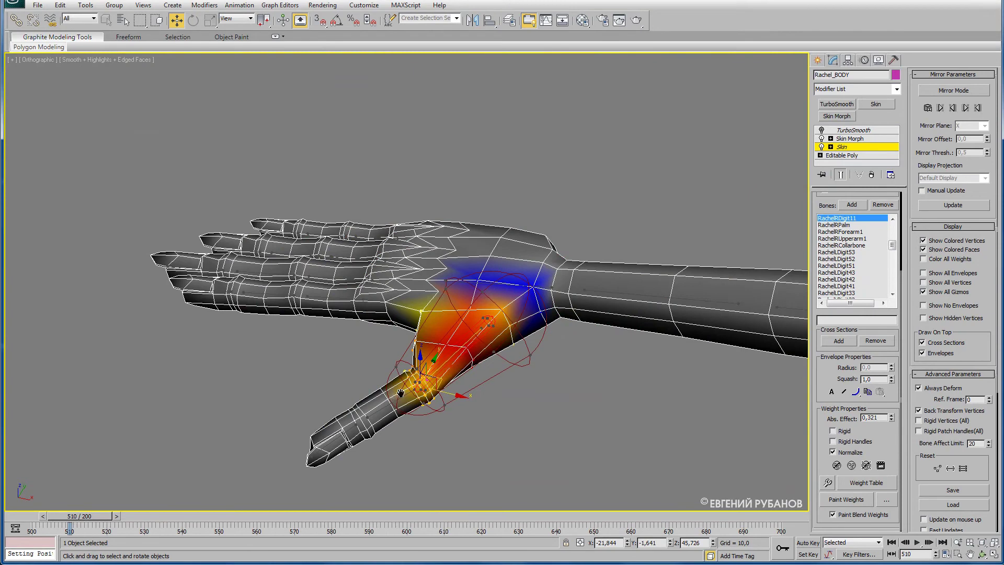
- Test the pose around frame 509 and raise a vertex's RachelRDigit11 weight to 0.26
{"action": "scroll", "coordinate": [439, 368], "scroll_direction": "up", "scroll_amount": 2}
{"action": "scroll", "coordinate": [635, 324], "scroll_direction": "up", "scroll_amount": 2}
{"action": "scroll", "coordinate": [572, 360], "scroll_direction": "up", "scroll_amount": 2}
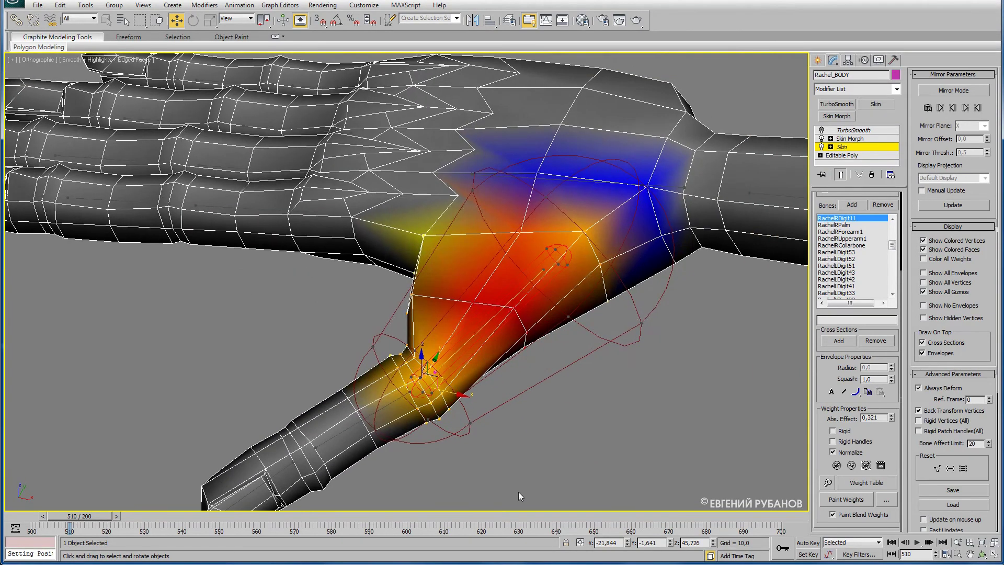
{"action": "mouse_move", "coordinate": [97, 517]}
{"action": "left_mouse_down"}
{"action": "mouse_move", "coordinate": [59, 519]}
{"action": "mouse_move", "coordinate": [60, 528]}
{"action": "mouse_move", "coordinate": [91, 527]}
{"action": "left_mouse_up"}
{"action": "key", "text": "w"}
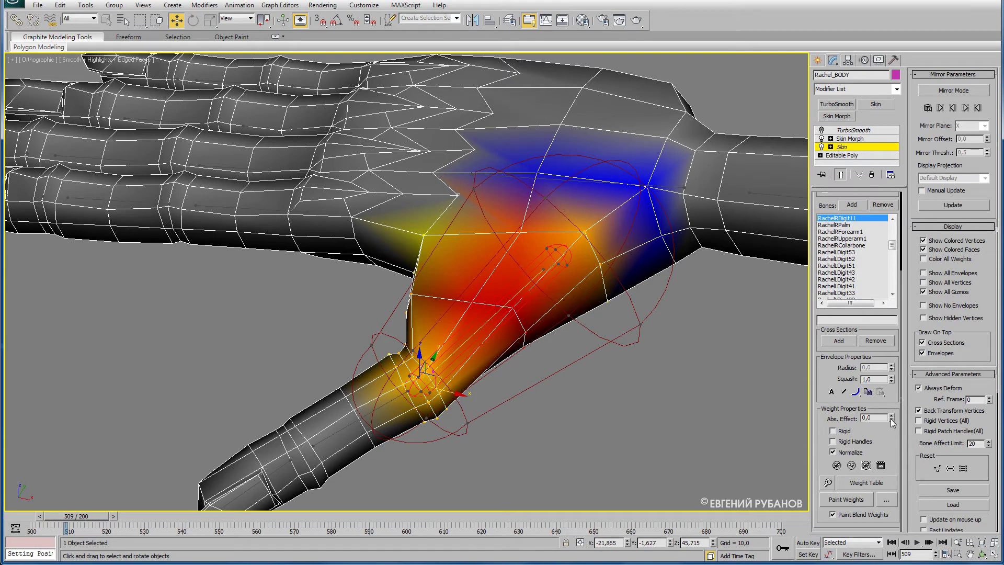
{"action": "left_click_drag", "start_coordinate": [892, 421], "coordinate": [890, 408]}
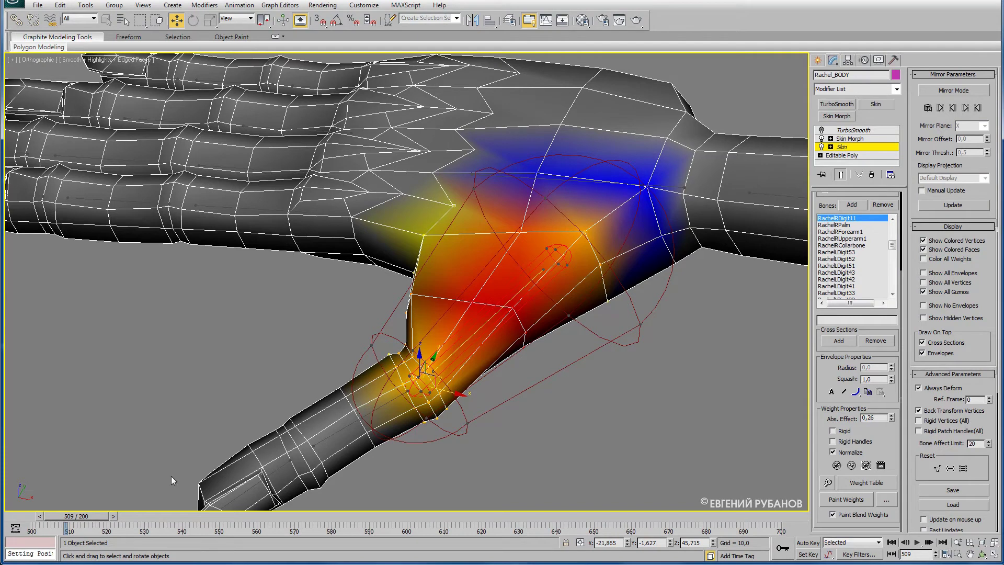
{"action": "mouse_move", "coordinate": [97, 518]}
{"action": "left_mouse_down"}
{"action": "mouse_move", "coordinate": [61, 521]}
{"action": "mouse_move", "coordinate": [79, 519]}
{"action": "left_mouse_up"}
- Set a wrist vertex's thumb weight to 0.185, checking deformation at frames 506–510
{"action": "key", "text": "w"}
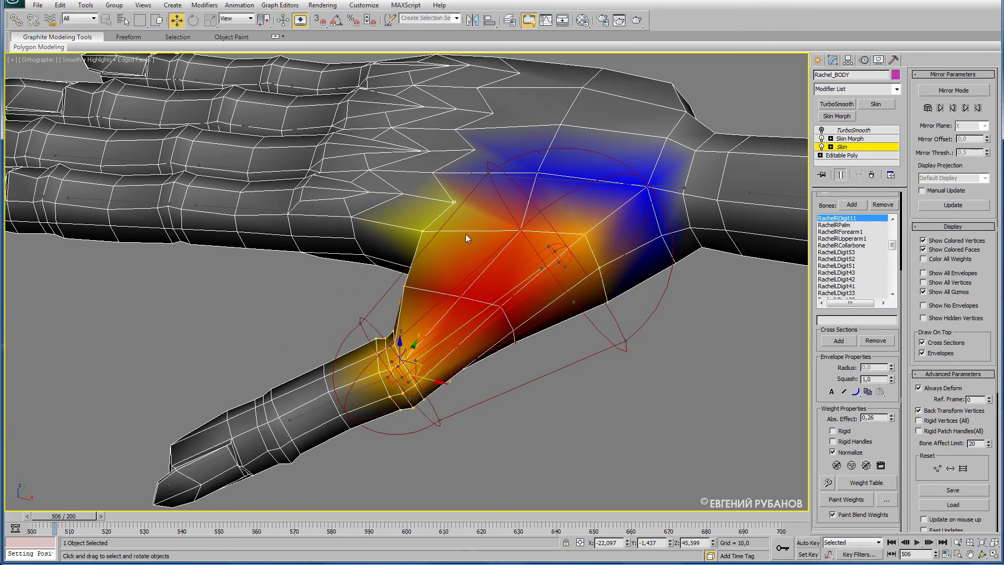
{"action": "left_click", "coordinate": [536, 171]}
{"action": "left_click_drag", "start_coordinate": [892, 417], "coordinate": [892, 413]}
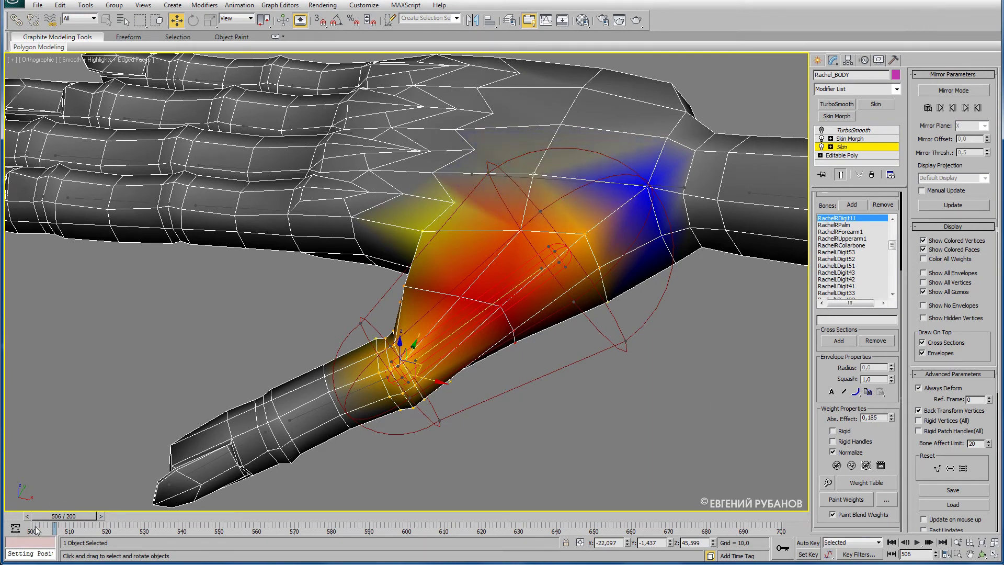
{"action": "mouse_move", "coordinate": [55, 517]}
{"action": "left_mouse_down"}
{"action": "mouse_move", "coordinate": [73, 515]}
{"action": "mouse_move", "coordinate": [56, 515]}
{"action": "left_mouse_up"}
- Give an uninfluenced vertex a thumb weight of 0.12 and test the pose at frames 500–504
{"action": "key", "text": "w"}
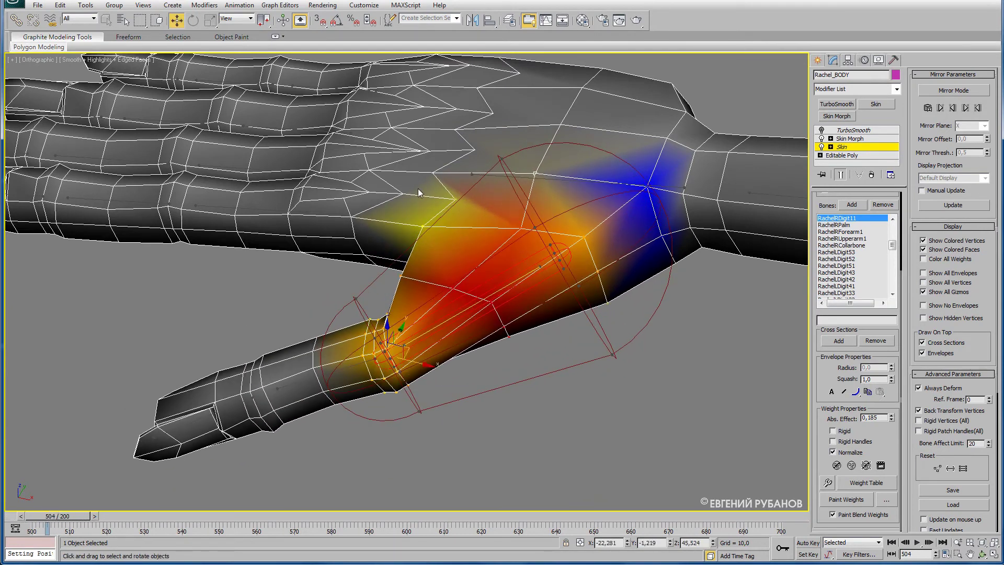
{"action": "left_click", "coordinate": [635, 394]}
{"action": "left_click_drag", "start_coordinate": [892, 415], "coordinate": [892, 408]}
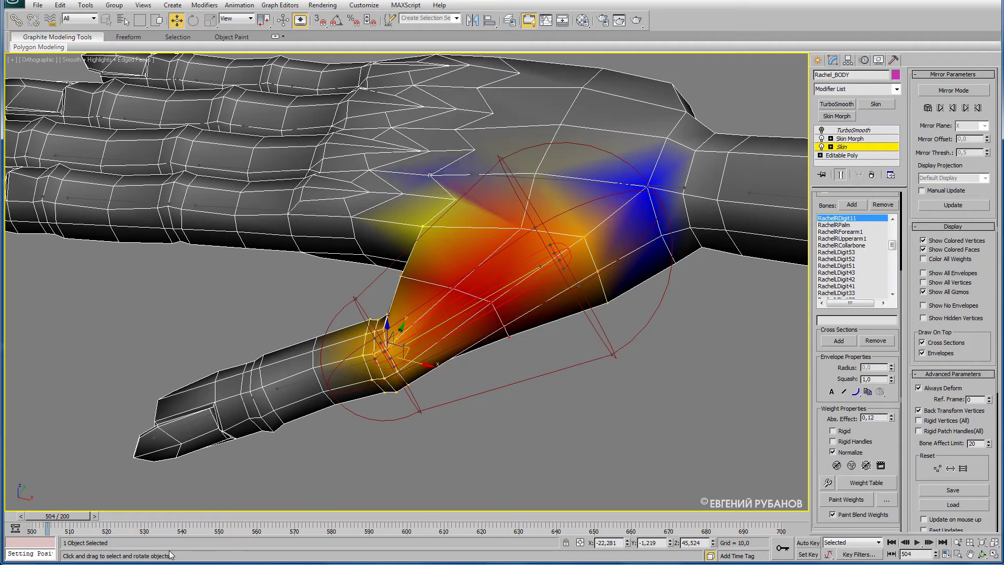
{"action": "mouse_move", "coordinate": [64, 516]}
{"action": "left_mouse_down"}
{"action": "mouse_move", "coordinate": [27, 522]}
{"action": "mouse_move", "coordinate": [104, 526]}
{"action": "mouse_move", "coordinate": [39, 528]}
{"action": "left_mouse_up"}
{"action": "key", "text": "w"}
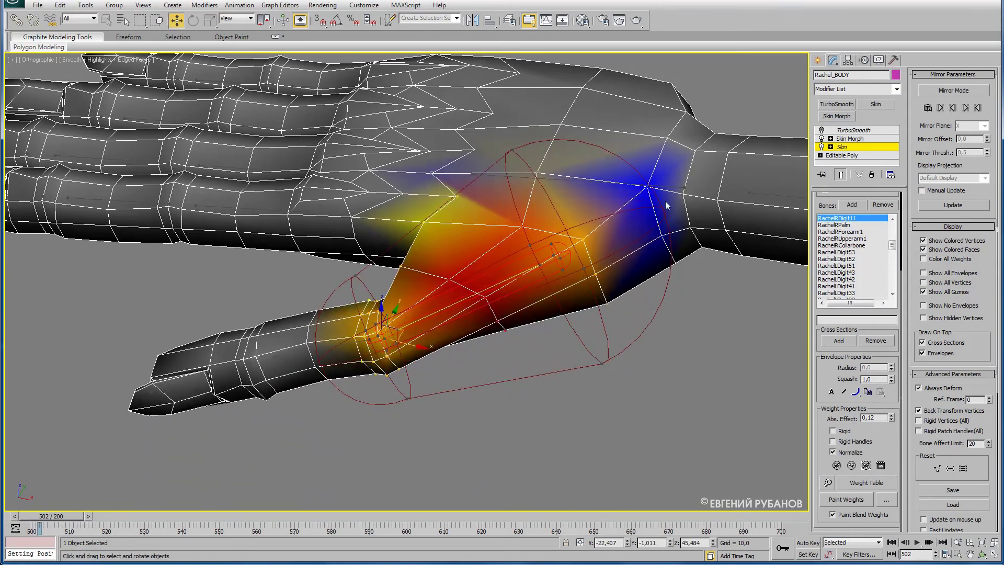
- Compare against the palm weights, then set the wrist vertices' thumb weight to 0.141
{"action": "left_click", "coordinate": [650, 196]}
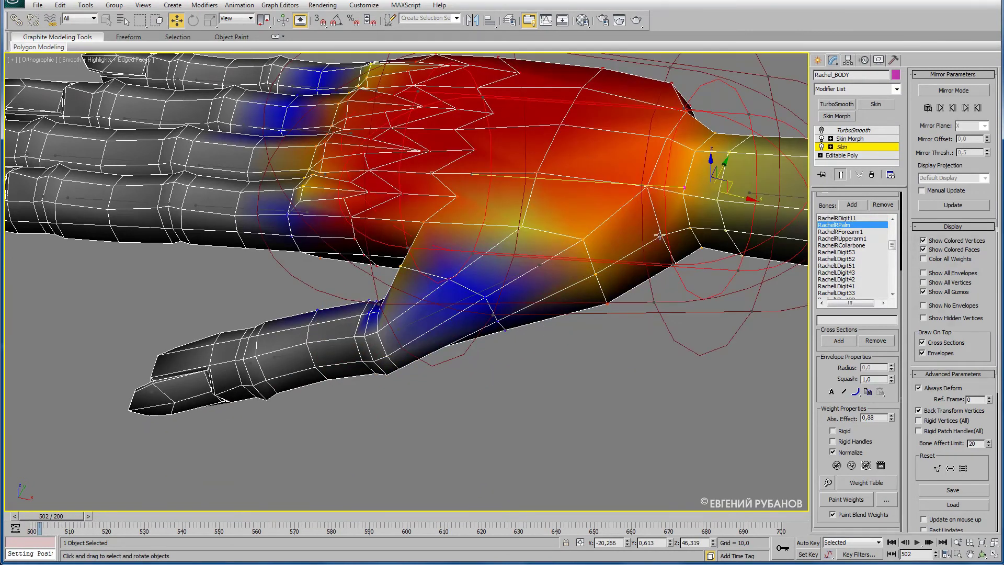
{"action": "left_click", "coordinate": [489, 288]}
{"action": "left_click", "coordinate": [645, 187]}
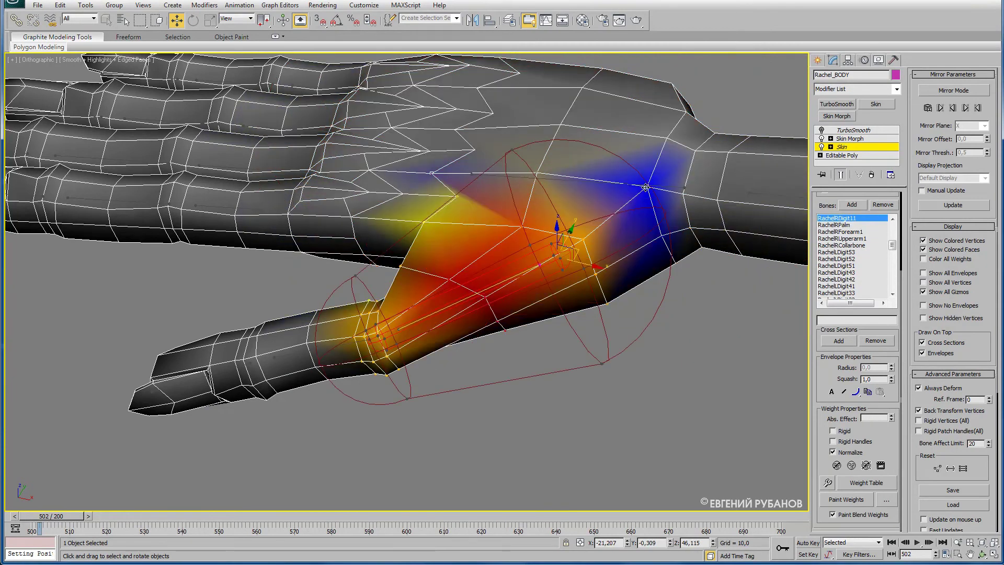
{"action": "left_click", "coordinate": [661, 234]}
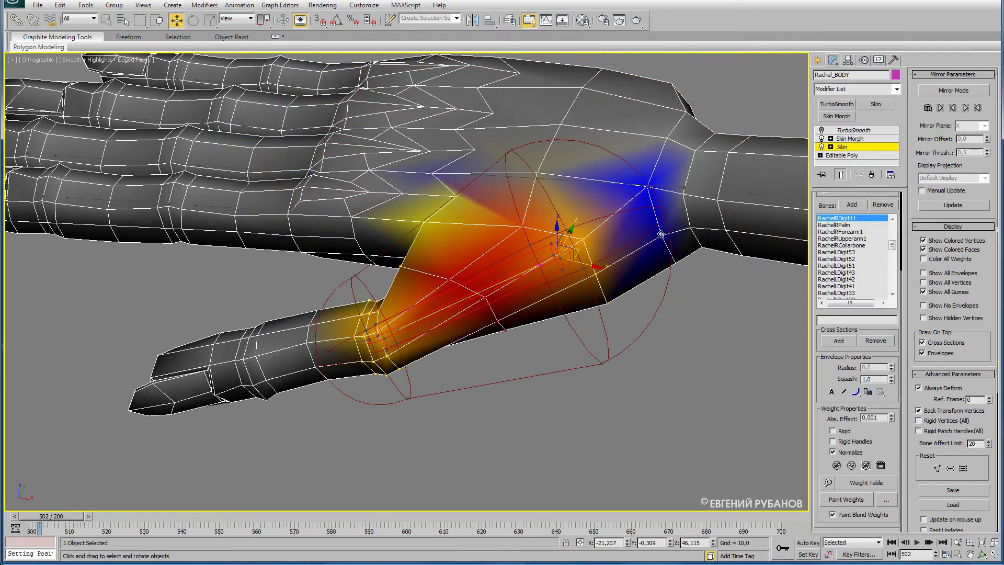
{"action": "left_click", "coordinate": [647, 187]}
{"action": "left_click", "coordinate": [891, 416]}
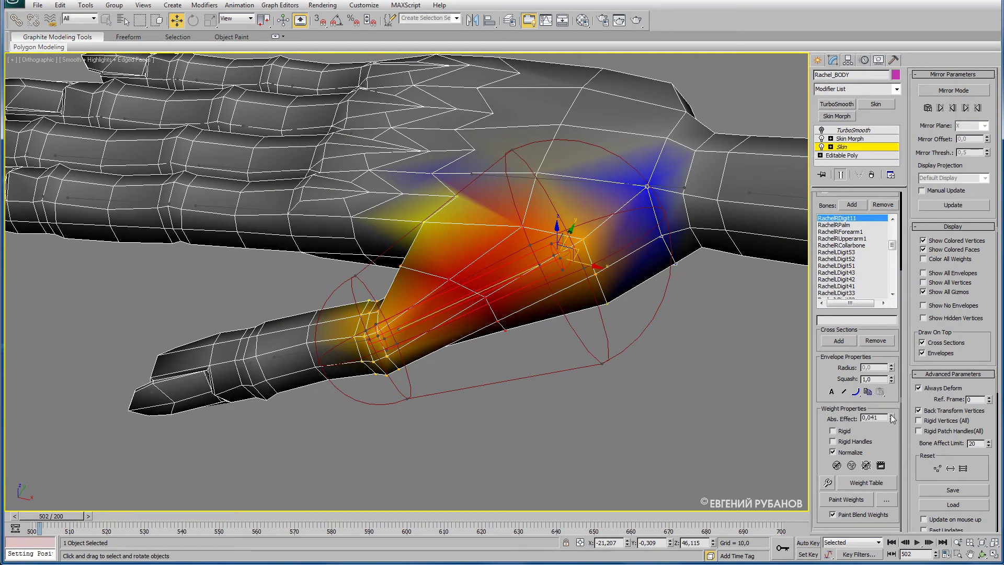
- Check the pose at frame 530 and set two forearm vertices near the thumb joint to 0.08
{"action": "left_click_drag", "start_coordinate": [65, 520], "coordinate": [167, 519]}
{"action": "key", "text": "w"}
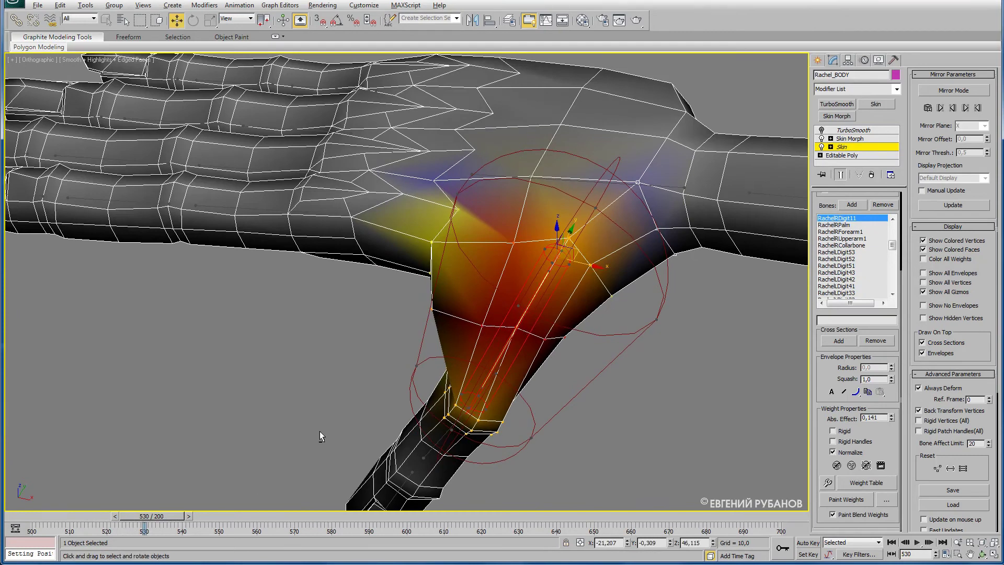
{"action": "middle_click_drag", "start_coordinate": [319, 431], "coordinate": [293, 375], "text": "alt"}
{"action": "left_click", "coordinate": [282, 295]}
{"action": "left_click_drag", "start_coordinate": [891, 416], "coordinate": [892, 415]}
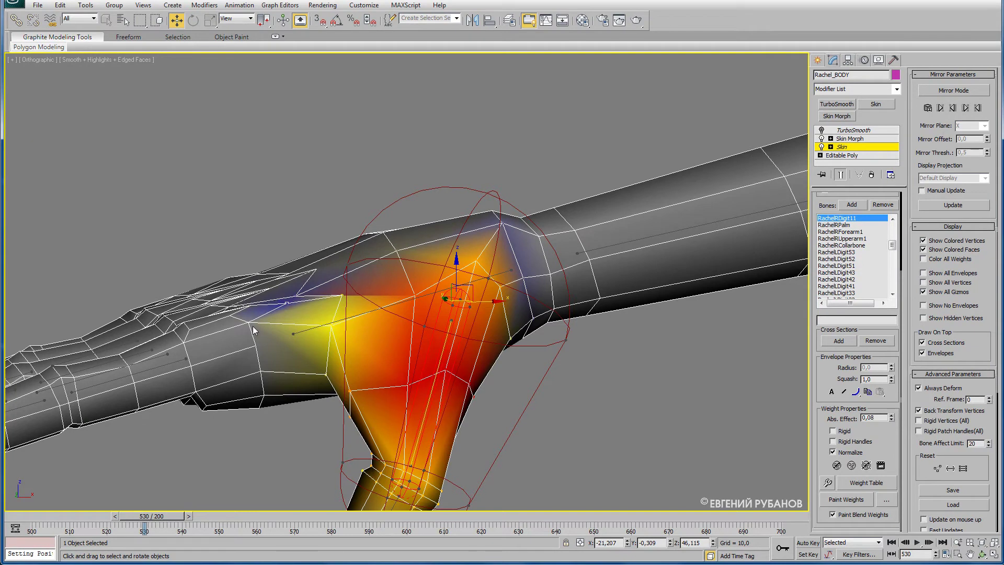
{"action": "left_click", "coordinate": [255, 345]}
{"action": "left_click_drag", "start_coordinate": [891, 419], "coordinate": [892, 415]}
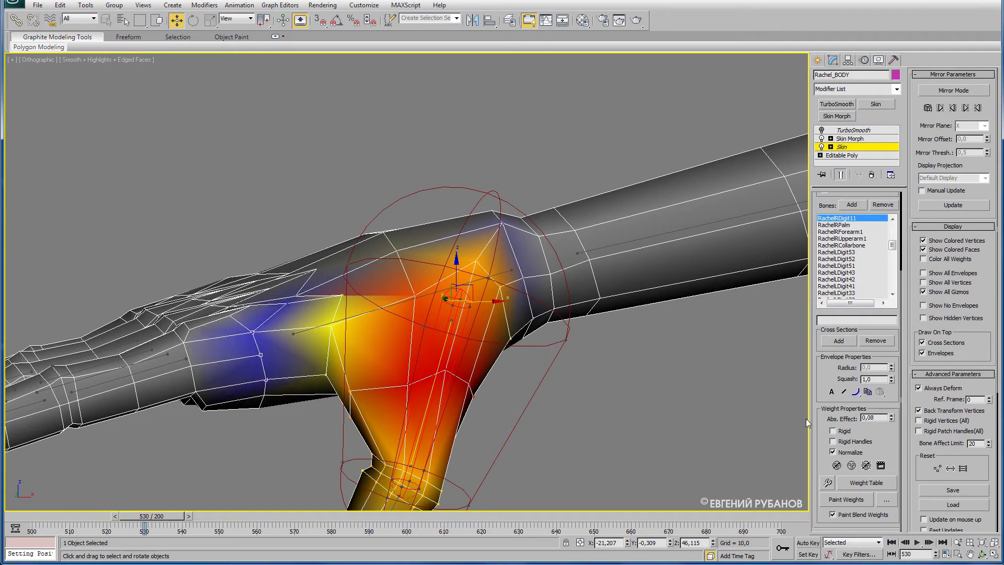
{"action": "mouse_move", "coordinate": [427, 392]}
{"action": "middle_mouse_down"}
{"action": "mouse_move", "coordinate": [475, 361]}
{"action": "mouse_move", "coordinate": [343, 452]}
{"action": "middle_mouse_up"}
- From a front view, set one palm vertex beside the thumb to 0.08 and another to 0.14
{"action": "scroll", "coordinate": [409, 420], "scroll_direction": "down", "scroll_amount": 3}
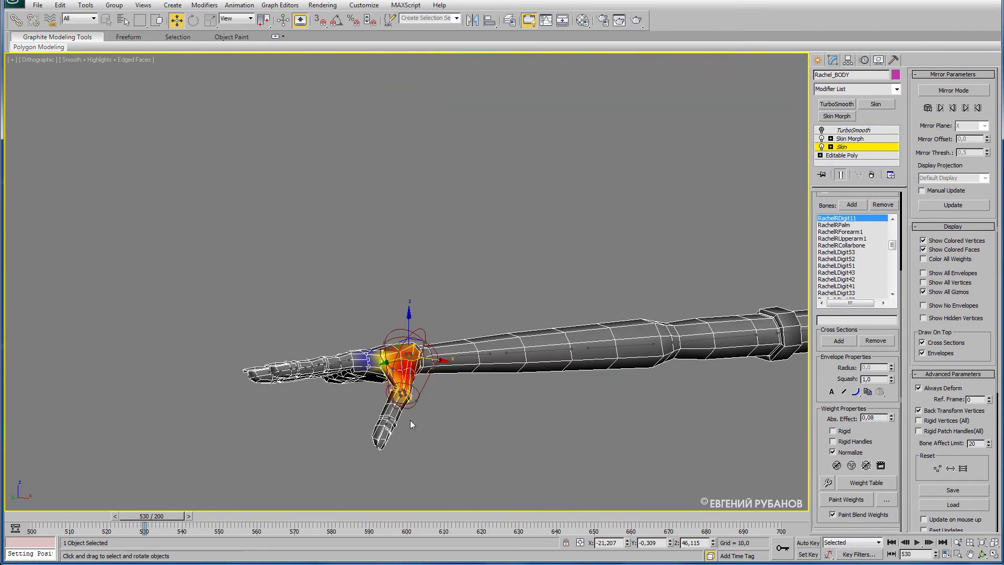
{"action": "mouse_move", "coordinate": [410, 420]}
{"action": "middle_mouse_down", "text": "alt"}
{"action": "mouse_move", "coordinate": [451, 353]}
{"action": "mouse_move", "coordinate": [660, 341]}
{"action": "mouse_move", "coordinate": [523, 355]}
{"action": "mouse_move", "coordinate": [502, 370]}
{"action": "middle_mouse_up", "text": "alt"}
{"action": "scroll", "coordinate": [384, 251], "scroll_direction": "up", "scroll_amount": 5}
{"action": "middle_click_drag", "start_coordinate": [311, 348], "coordinate": [423, 368]}
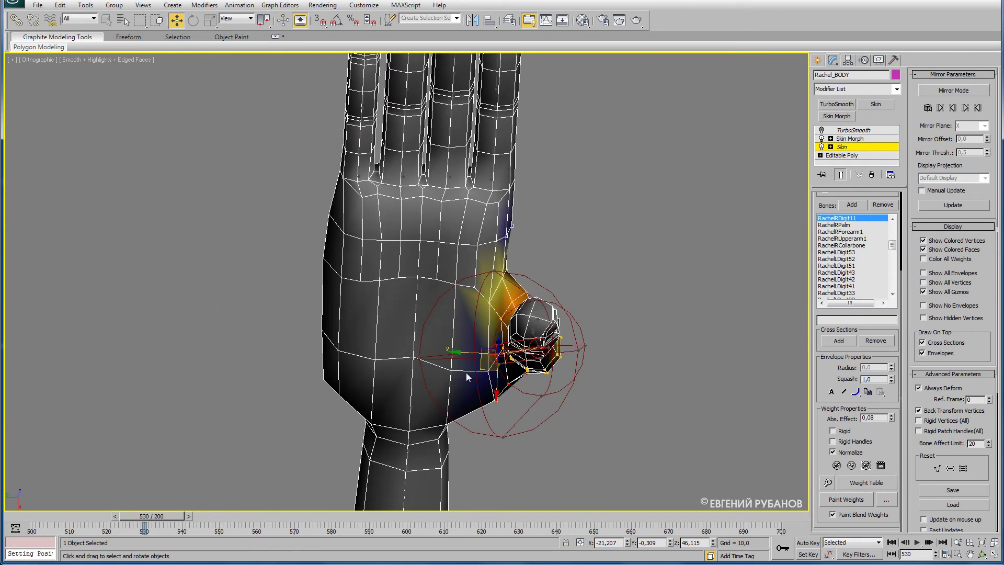
{"action": "left_click", "coordinate": [451, 369]}
{"action": "left_click_drag", "start_coordinate": [890, 421], "coordinate": [890, 416]}
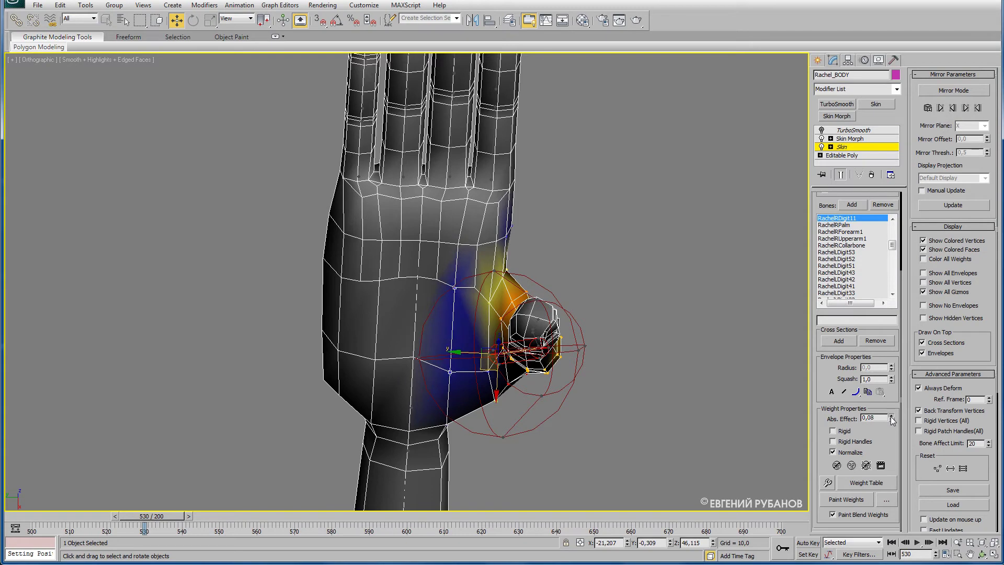
{"action": "left_click", "coordinate": [472, 286]}
{"action": "left_click_drag", "start_coordinate": [891, 420], "coordinate": [891, 412]}
- From a side view at frame 514, raise a thumb-base vertex's thumb weight to 0.22
{"action": "scroll", "coordinate": [458, 374], "scroll_direction": "down", "scroll_amount": 2}
{"action": "mouse_move", "coordinate": [478, 368]}
{"action": "middle_mouse_down"}
{"action": "mouse_move", "coordinate": [283, 384]}
{"action": "mouse_move", "coordinate": [556, 300]}
{"action": "middle_mouse_up"}
{"action": "scroll", "coordinate": [489, 330], "scroll_direction": "down", "scroll_amount": 1}
{"action": "mouse_move", "coordinate": [489, 330]}
{"action": "middle_mouse_down", "text": "alt"}
{"action": "mouse_move", "coordinate": [332, 345]}
{"action": "mouse_move", "coordinate": [284, 378]}
{"action": "middle_mouse_up", "text": "alt"}
{"action": "scroll", "coordinate": [333, 345], "scroll_direction": "up", "scroll_amount": 3}
{"action": "scroll", "coordinate": [333, 345], "scroll_direction": "up", "scroll_amount": 1}
{"action": "mouse_move", "coordinate": [166, 516]}
{"action": "left_mouse_down"}
{"action": "mouse_move", "coordinate": [247, 516]}
{"action": "mouse_move", "coordinate": [94, 515]}
{"action": "left_mouse_up"}
{"action": "key", "text": "w"}
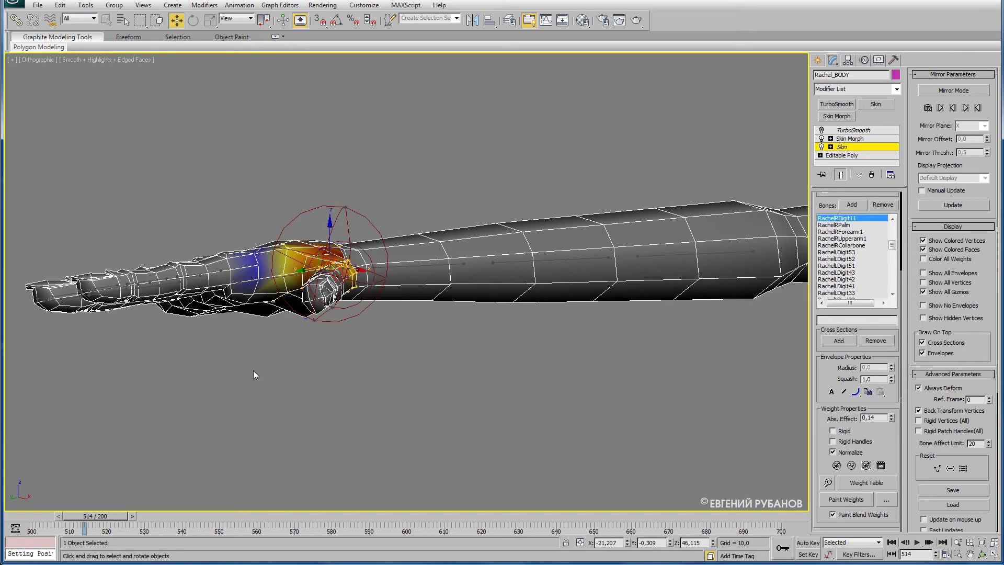
{"action": "left_click", "coordinate": [305, 319]}
{"action": "left_click_drag", "start_coordinate": [891, 416], "coordinate": [890, 414]}
- Raise the top-of-thumb-base vertex's thumb weight to 0.383, then 0.412
{"action": "mouse_move", "coordinate": [359, 417]}
{"action": "middle_mouse_down", "text": "alt"}
{"action": "mouse_move", "coordinate": [372, 390]}
{"action": "mouse_move", "coordinate": [466, 451]}
{"action": "middle_mouse_up", "text": "alt"}
{"action": "left_click", "coordinate": [416, 224]}
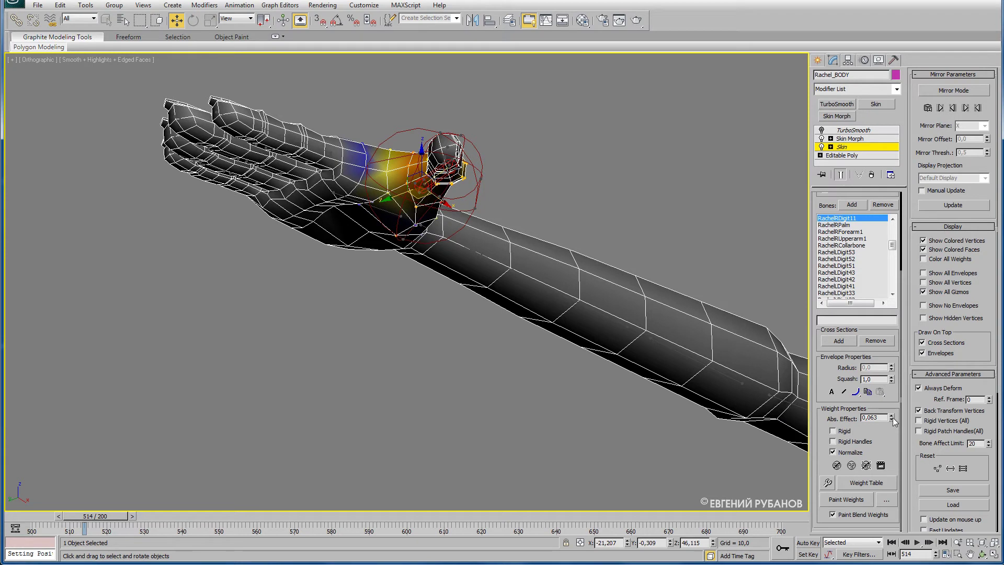
{"action": "left_click_drag", "start_coordinate": [892, 418], "coordinate": [892, 409]}
{"action": "middle_click_drag", "start_coordinate": [429, 345], "coordinate": [406, 367]}
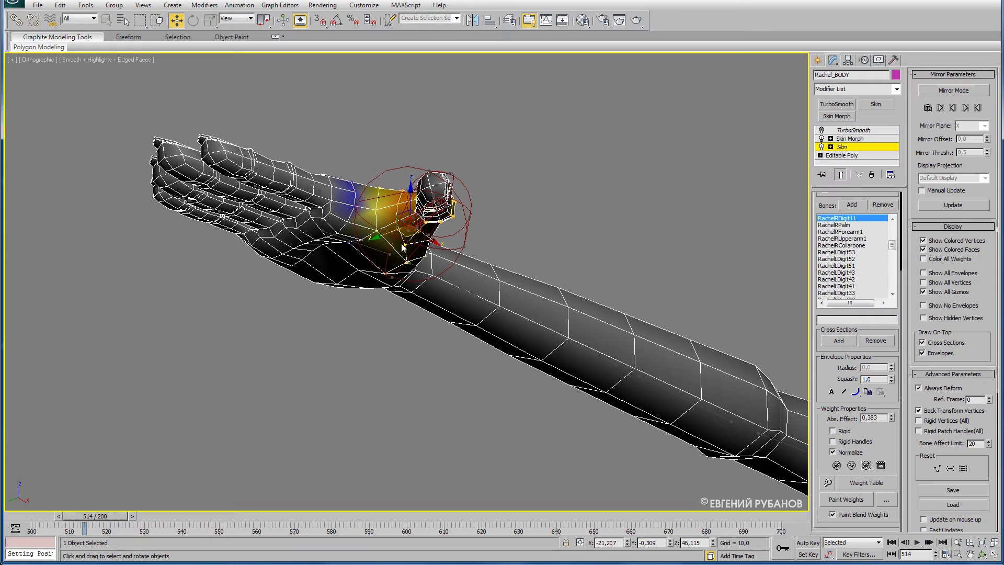
{"action": "left_click_drag", "start_coordinate": [891, 419], "coordinate": [892, 411]}
- Inspect the arm from several angles and return to a close-up of the hand
{"action": "scroll", "coordinate": [411, 354], "scroll_direction": "down", "scroll_amount": 2}
{"action": "scroll", "coordinate": [411, 354], "scroll_direction": "down", "scroll_amount": 2}
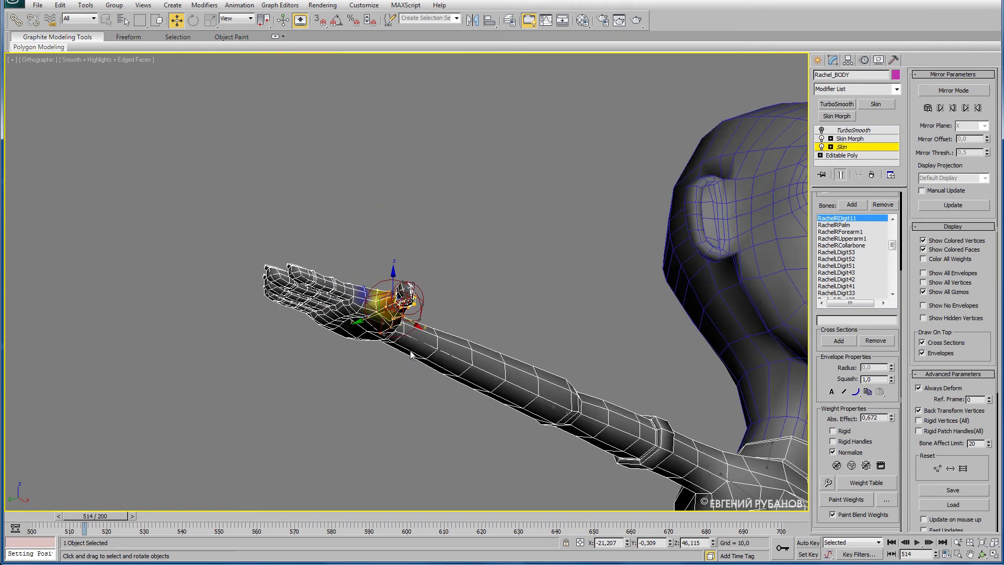
{"action": "middle_click_drag", "start_coordinate": [410, 354], "coordinate": [369, 392], "text": "alt"}
{"action": "scroll", "coordinate": [258, 405], "scroll_direction": "up", "scroll_amount": 2}
{"action": "middle_click_drag", "start_coordinate": [258, 405], "coordinate": [366, 386], "text": "alt"}
{"action": "scroll", "coordinate": [371, 390], "scroll_direction": "up", "scroll_amount": 4}
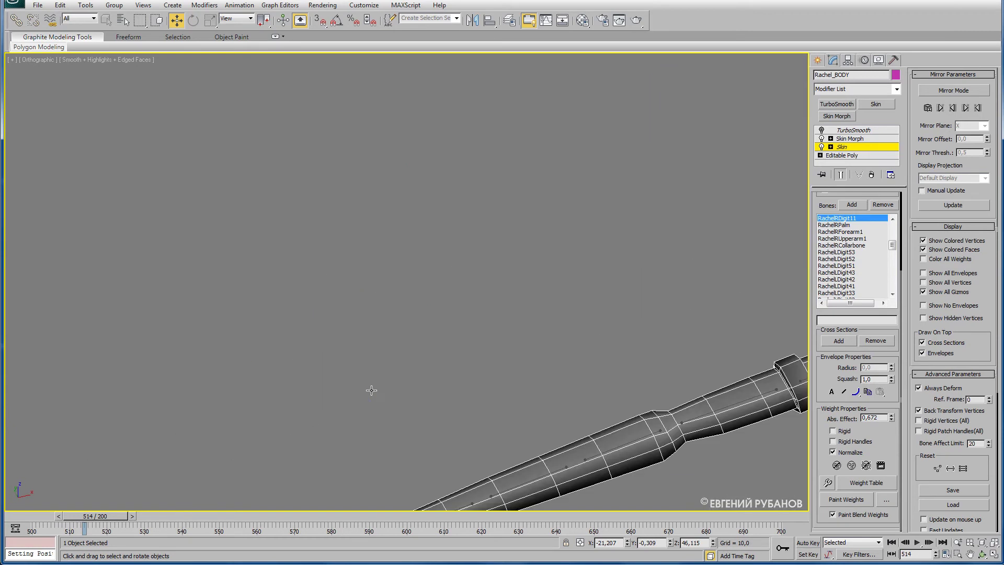
{"action": "scroll", "coordinate": [418, 369], "scroll_direction": "down", "scroll_amount": 5}
{"action": "middle_click_drag", "start_coordinate": [418, 368], "coordinate": [405, 368], "text": "alt"}
- Zoom in and pick a vertex at the thumb's base joint
{"action": "scroll", "coordinate": [422, 378], "scroll_direction": "up", "scroll_amount": 5}
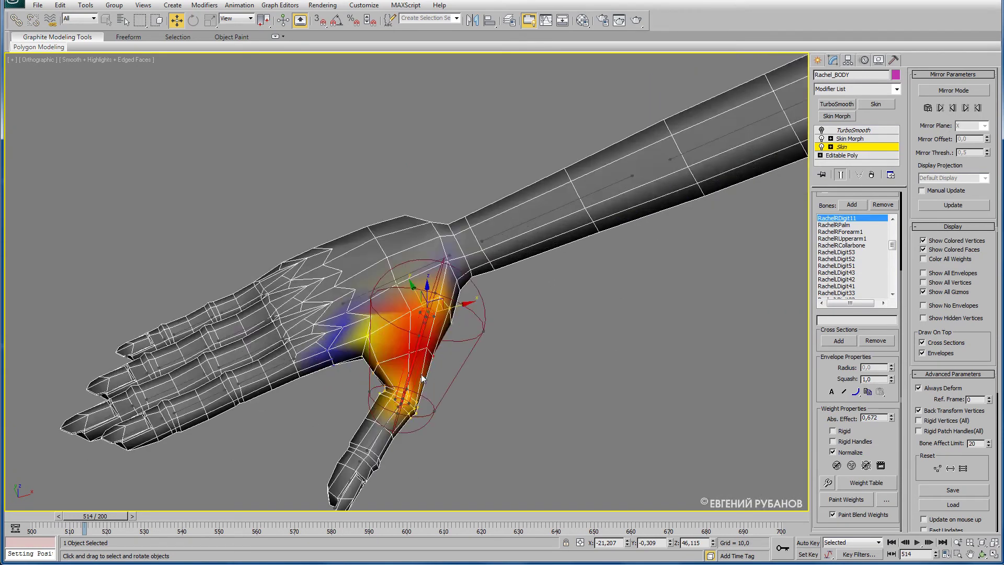
{"action": "scroll", "coordinate": [422, 377], "scroll_direction": "up", "scroll_amount": 3}
{"action": "scroll", "coordinate": [444, 335], "scroll_direction": "up", "scroll_amount": 2}
{"action": "scroll", "coordinate": [475, 293], "scroll_direction": "up", "scroll_amount": 2}
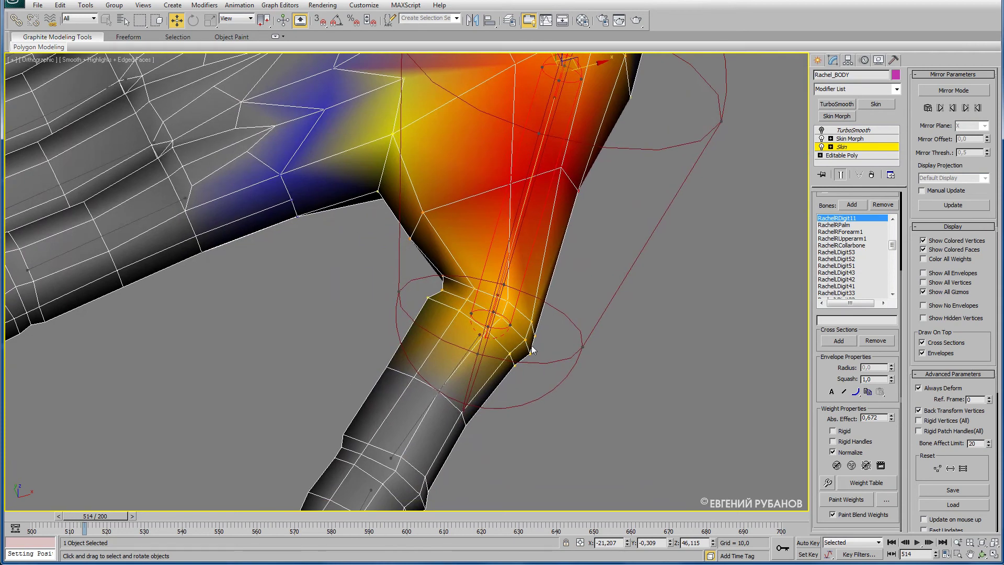
{"action": "left_click", "coordinate": [532, 323]}
{"action": "left_click", "coordinate": [627, 348]}
- Loop-select the joint ring and show vertices #1860–#1874 in the Skin Weight Table
{"action": "scroll", "coordinate": [862, 246], "scroll_direction": "up", "scroll_amount": 1}
{"action": "scroll", "coordinate": [863, 242], "scroll_direction": "up", "scroll_amount": 1}
{"action": "scroll", "coordinate": [882, 231], "scroll_direction": "up", "scroll_amount": 1}
{"action": "scroll", "coordinate": [882, 230], "scroll_direction": "up", "scroll_amount": 1}
{"action": "left_click", "coordinate": [879, 215]}
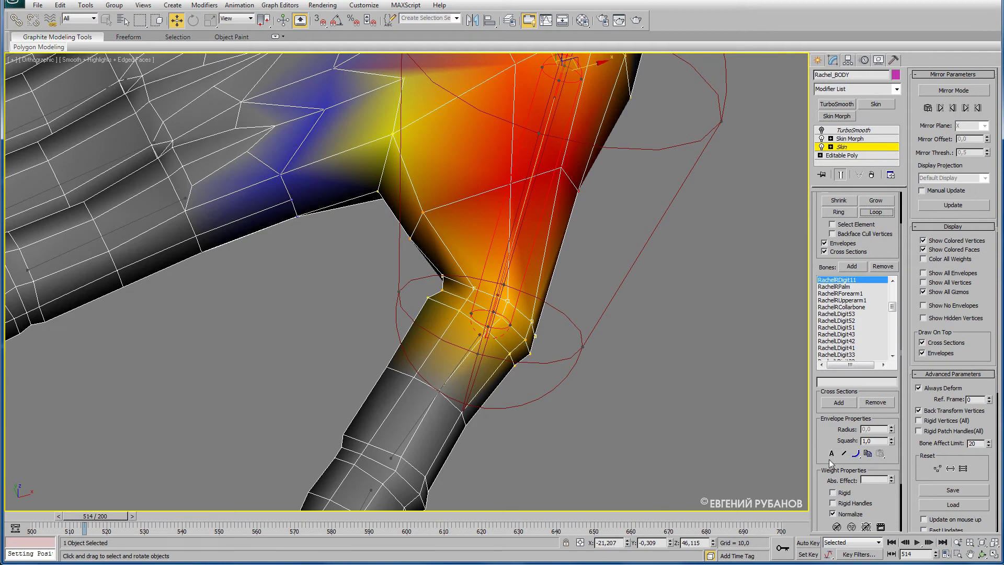
{"action": "scroll", "coordinate": [854, 433], "scroll_direction": "down", "scroll_amount": 3}
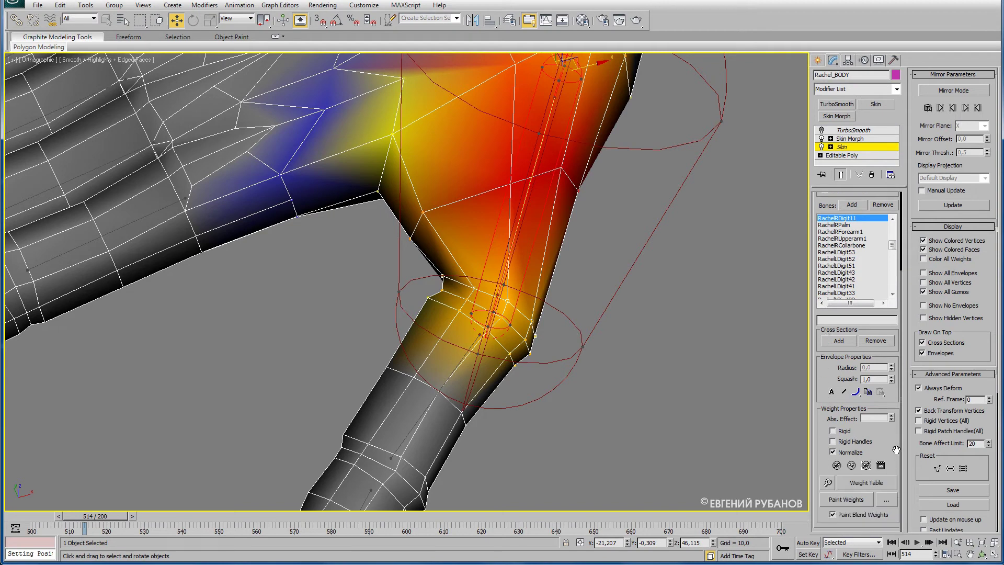
{"action": "left_click", "coordinate": [863, 483]}
- Set RachelRDigit11 weight to 0,75 for all eight thumb-joint vertex rows
{"action": "left_click_drag", "start_coordinate": [473, 72], "coordinate": [475, 137]}
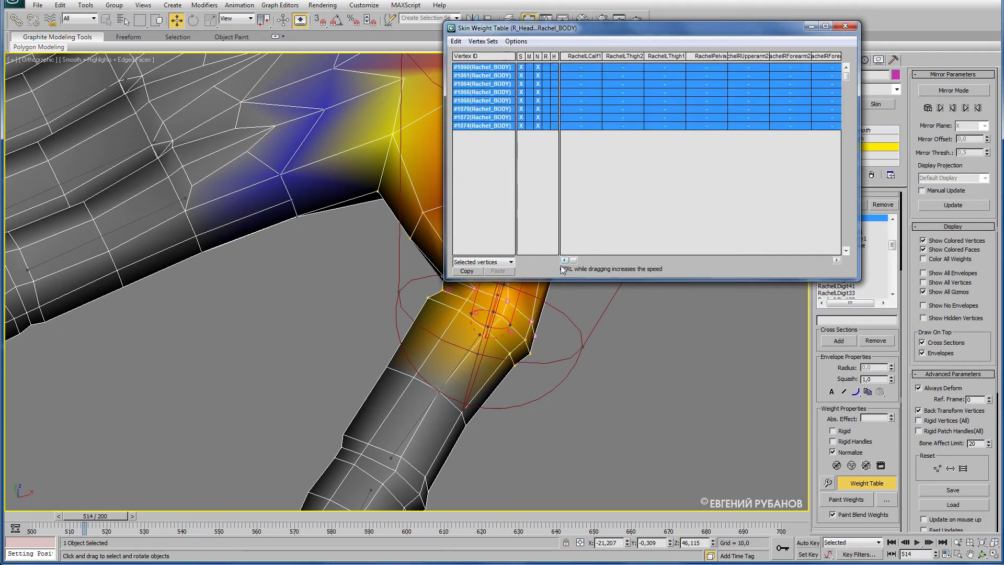
{"action": "left_click_drag", "start_coordinate": [567, 262], "coordinate": [633, 261]}
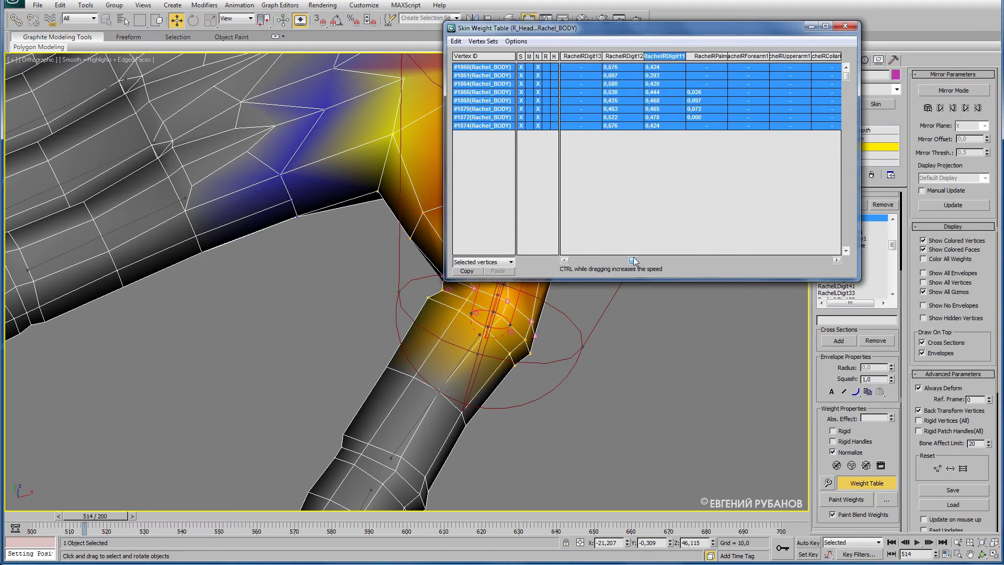
{"action": "left_click", "coordinate": [657, 69]}
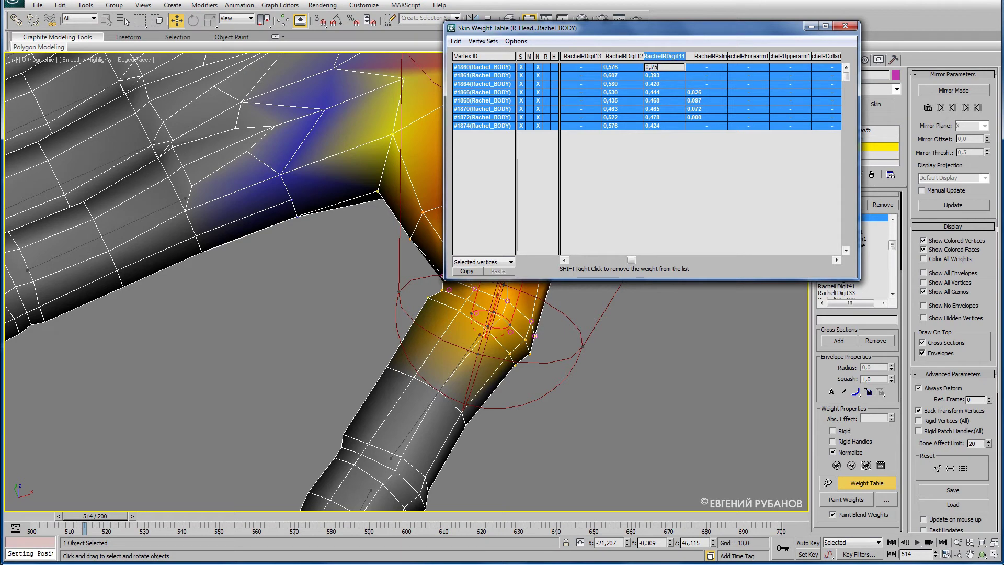
{"action": "key", "text": "Return"}
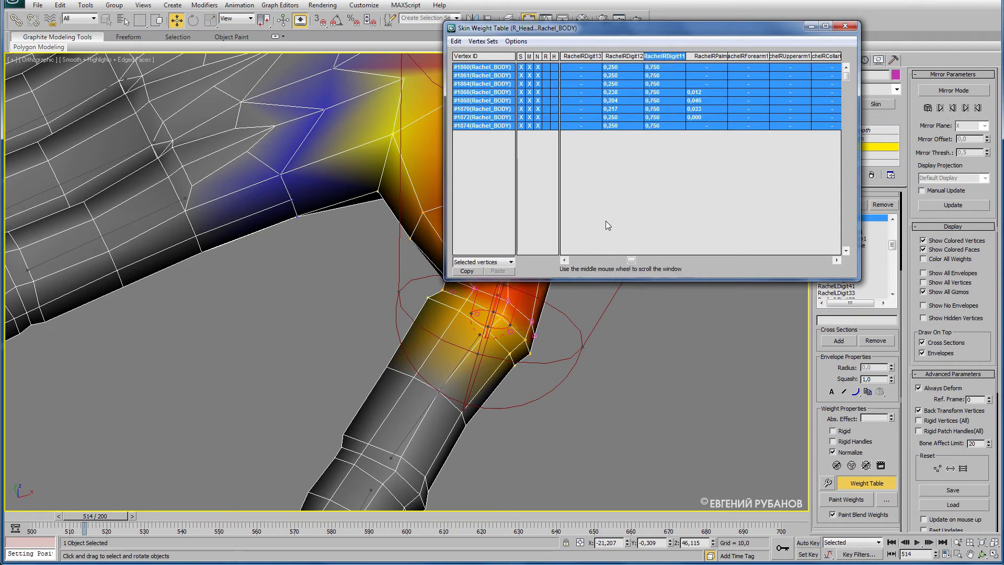
- Set RachelRDigit12 weight to 0,25 for the thumb-joint vertex rows
{"action": "left_click", "coordinate": [459, 364]}
{"action": "left_click_drag", "start_coordinate": [494, 67], "coordinate": [493, 126]}
{"action": "left_click", "coordinate": [623, 67]}
{"action": "type", "text": "0,25"}
{"action": "key", "text": "Return"}
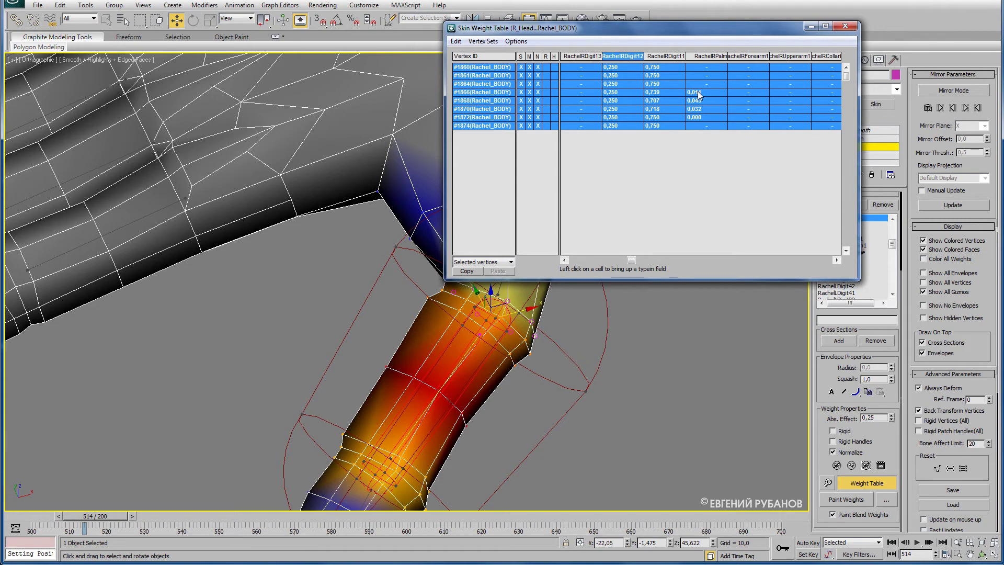
- Remove RachelRPalm influence with weight 0, then orbit to inspect the thumb joint
{"action": "left_click", "coordinate": [705, 67]}
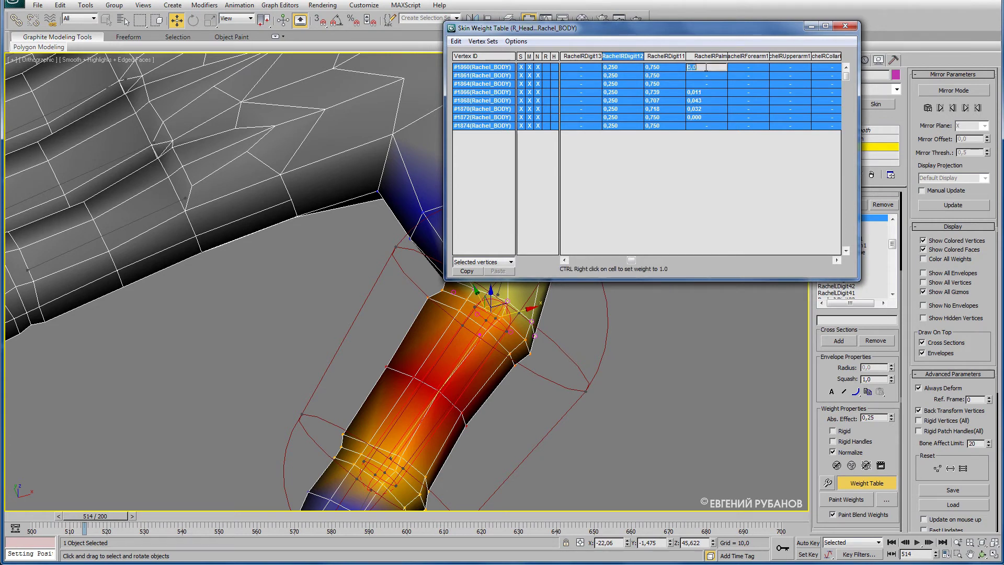
{"action": "type", "text": "0"}
{"action": "key", "text": "Return"}
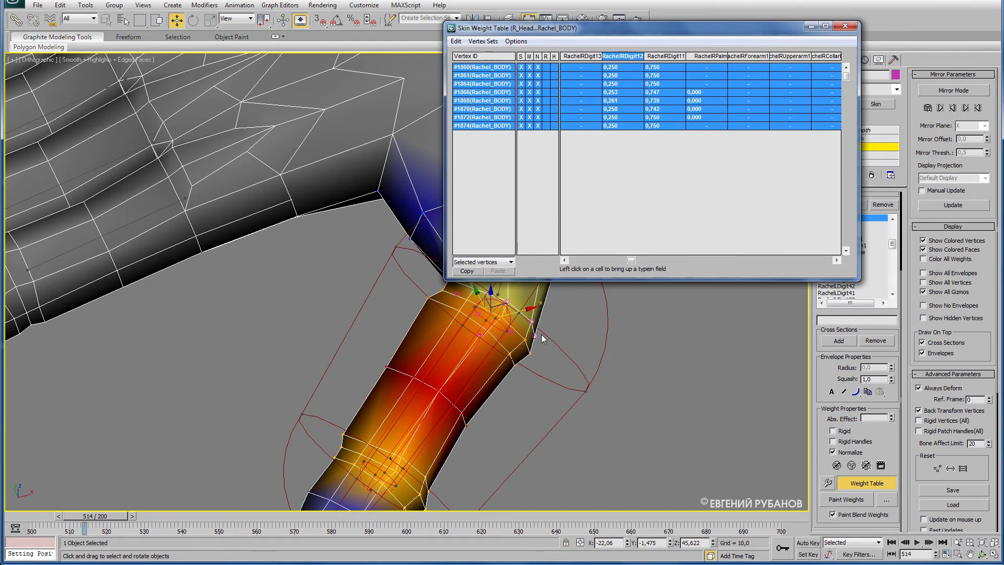
{"action": "middle_click_drag", "start_coordinate": [541, 334], "coordinate": [359, 251], "text": "alt"}
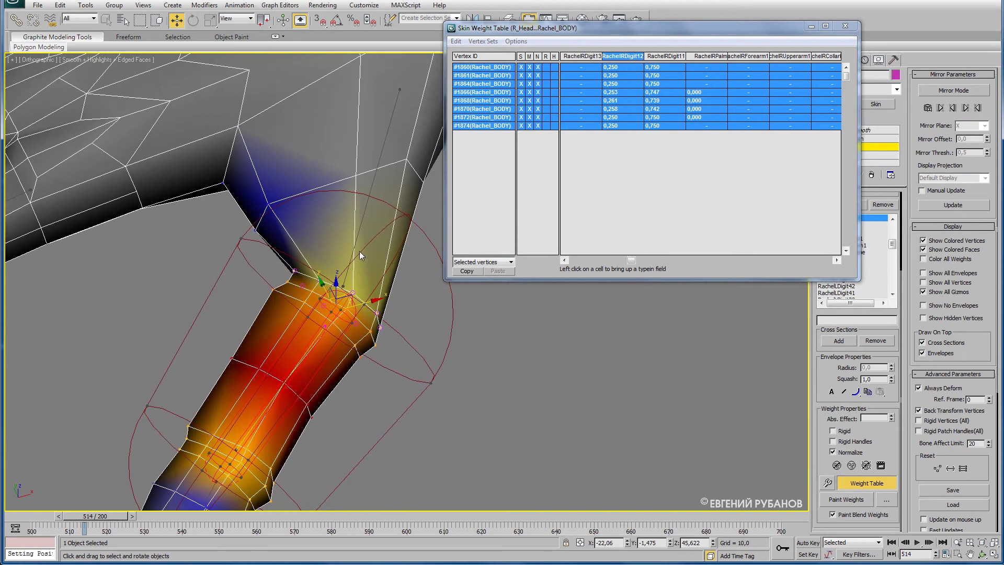
- With RachelRDigit11 active, select the next thumb joint's full vertex loop
{"action": "left_click", "coordinate": [361, 224]}
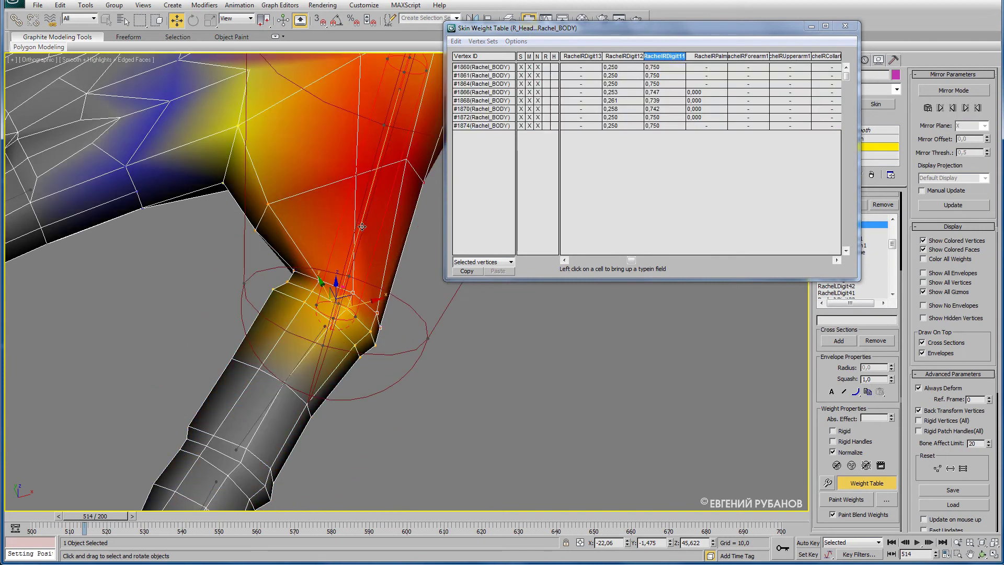
{"action": "left_click", "coordinate": [370, 332]}
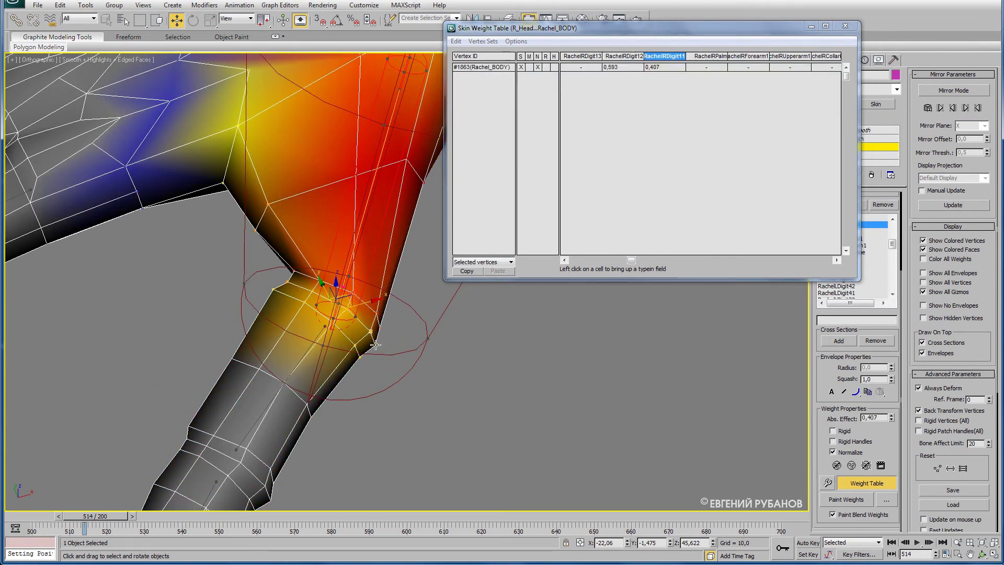
{"action": "left_click_drag", "start_coordinate": [828, 351], "coordinate": [836, 430]}
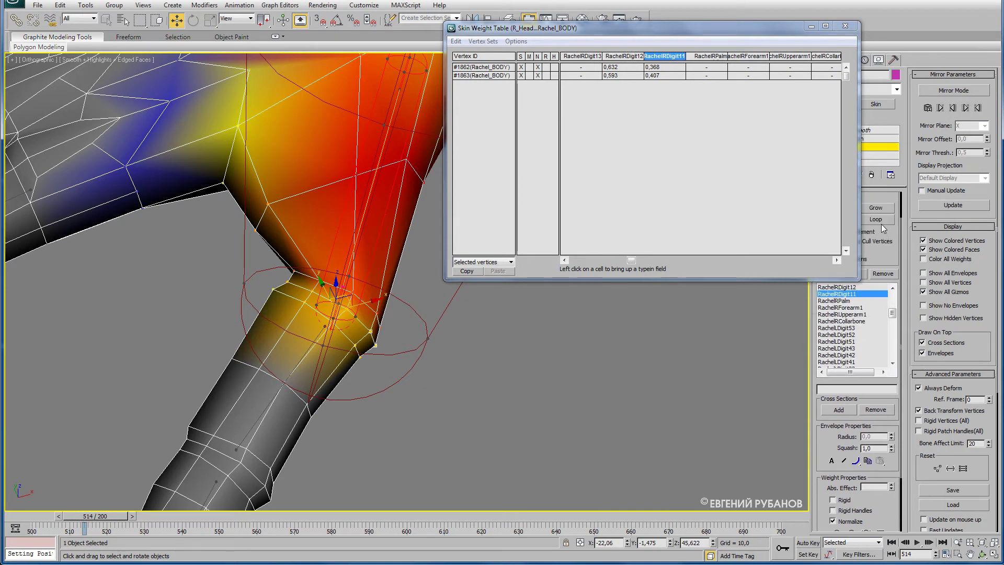
{"action": "left_click", "coordinate": [880, 221]}
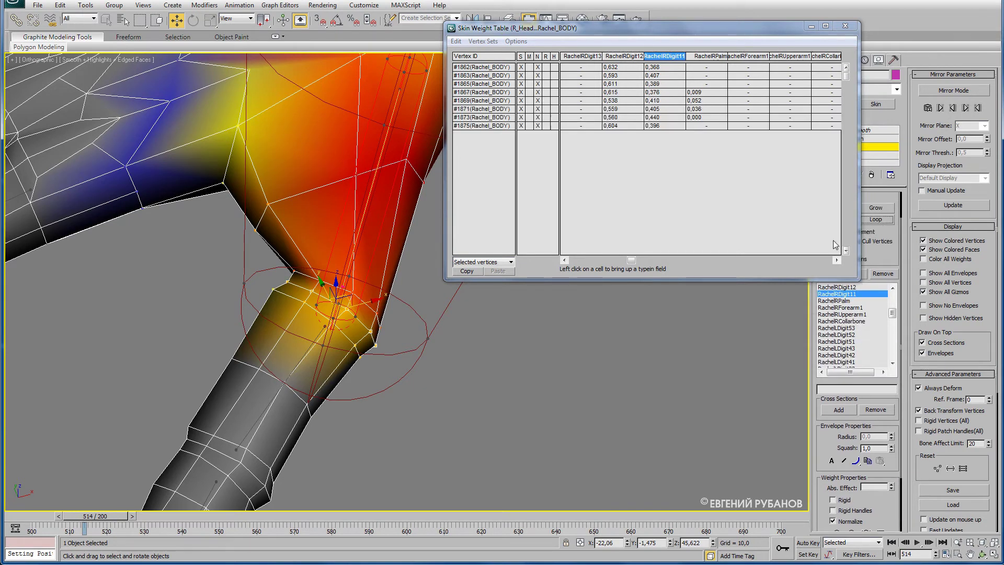
- Give the eight loop vertices RachelRDigit11 weight 0,5 and RachelRPalm weight 0
{"action": "left_click", "coordinate": [483, 67]}
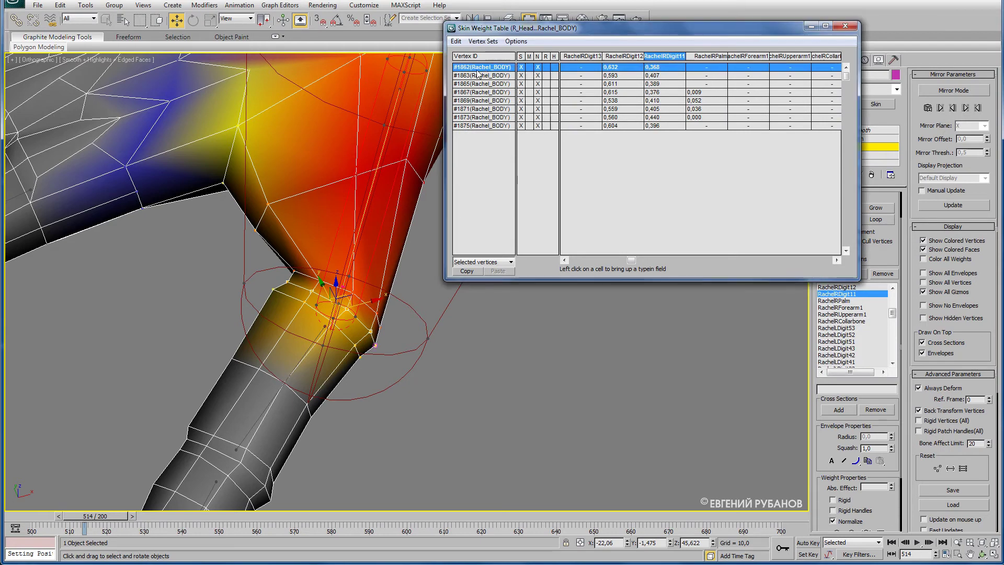
{"action": "left_click_drag", "start_coordinate": [477, 74], "coordinate": [475, 136]}
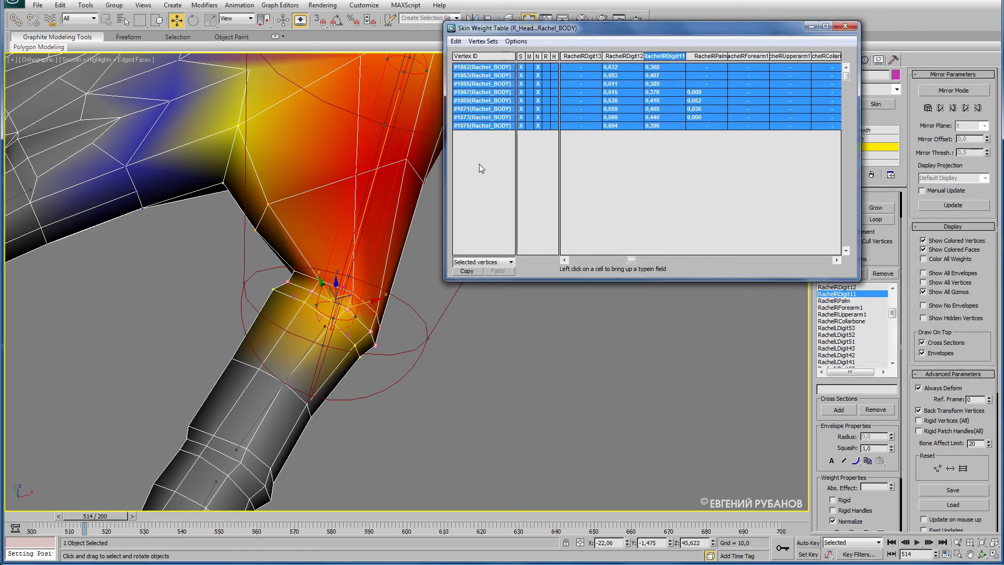
{"action": "left_click", "coordinate": [664, 66]}
{"action": "type", "text": ",5"}
{"action": "key", "text": "Return"}
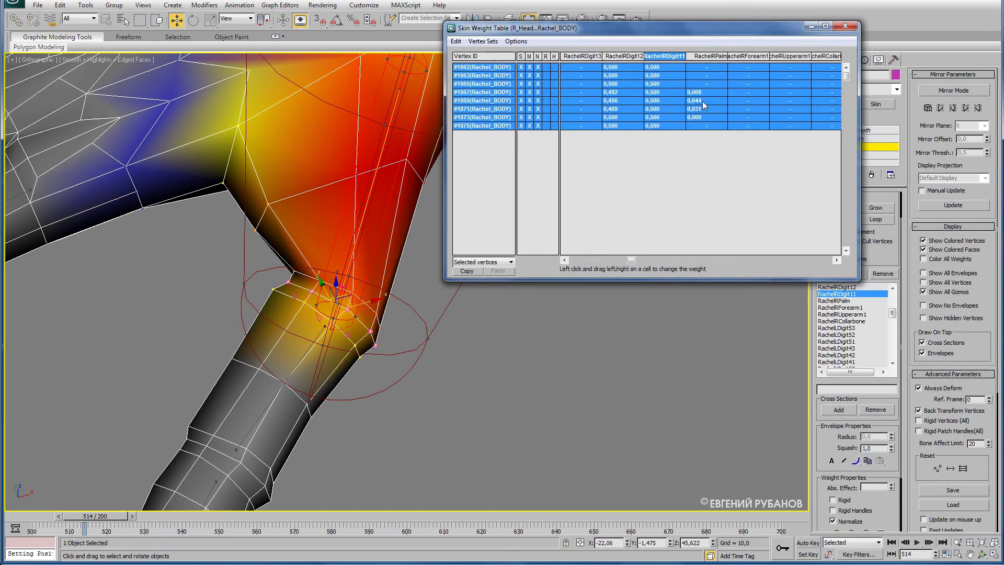
{"action": "left_click", "coordinate": [702, 68]}
{"action": "type", "text": "0"}
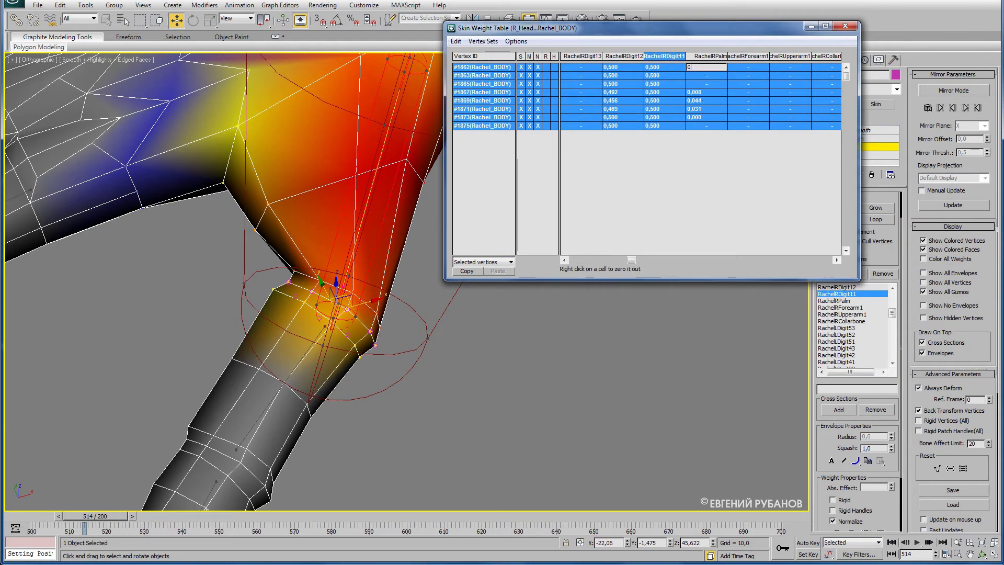
{"action": "key", "text": "Return"}
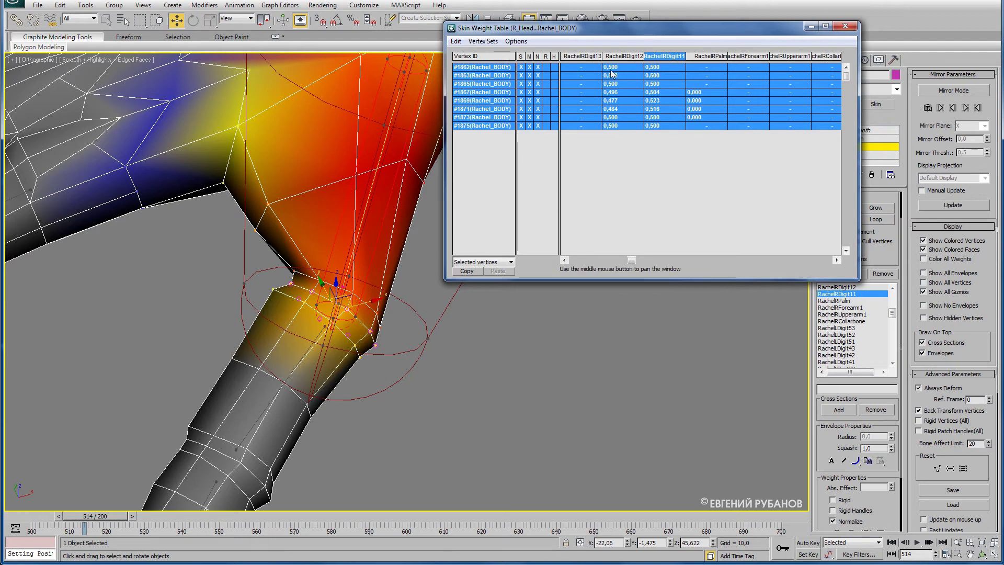
{"action": "left_click", "coordinate": [658, 70]}
{"action": "key", "text": "Return"}
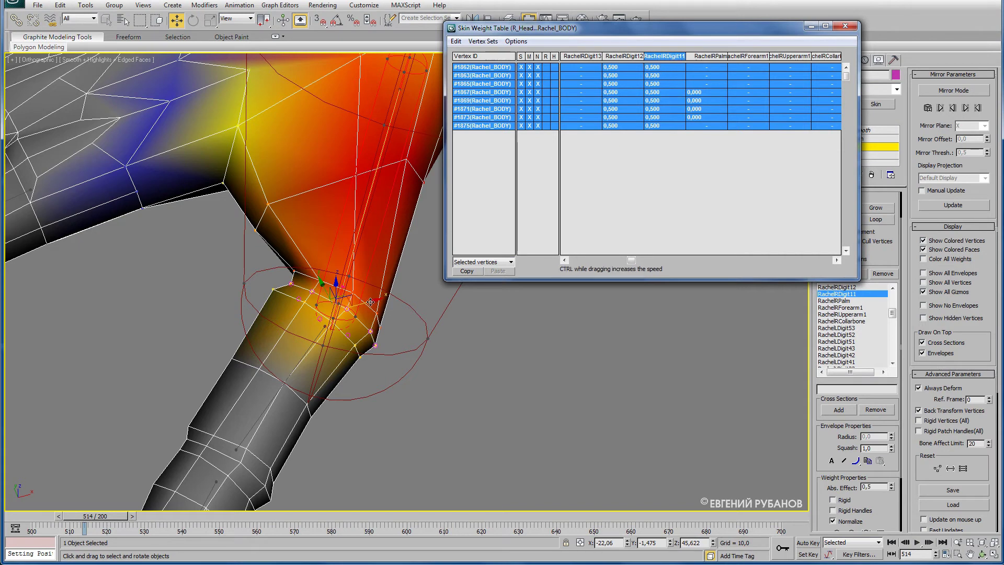
- With RachelRDigit12 active, select the following vertex loop, #1876–#1883
{"action": "left_click", "coordinate": [292, 372]}
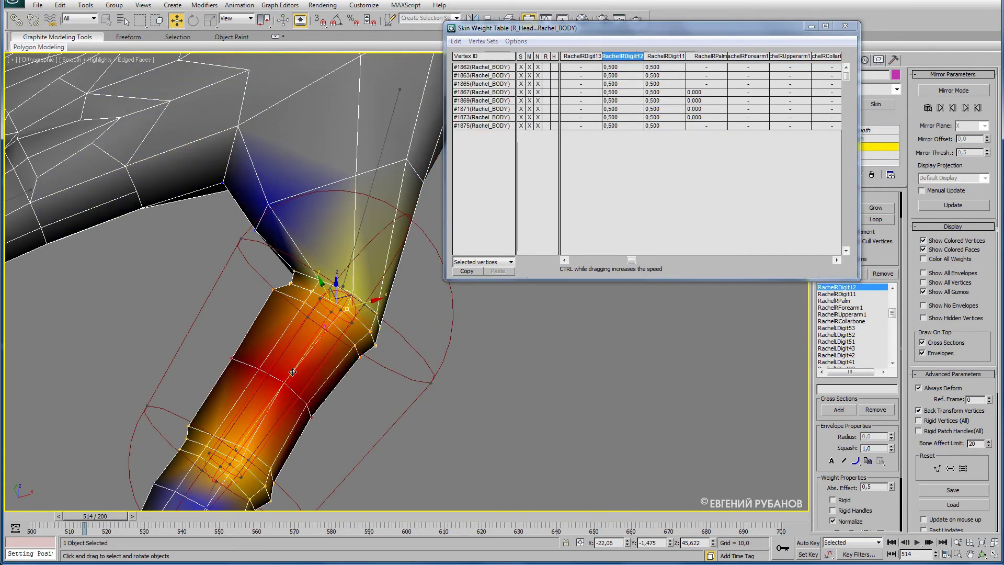
{"action": "left_click", "coordinate": [358, 358]}
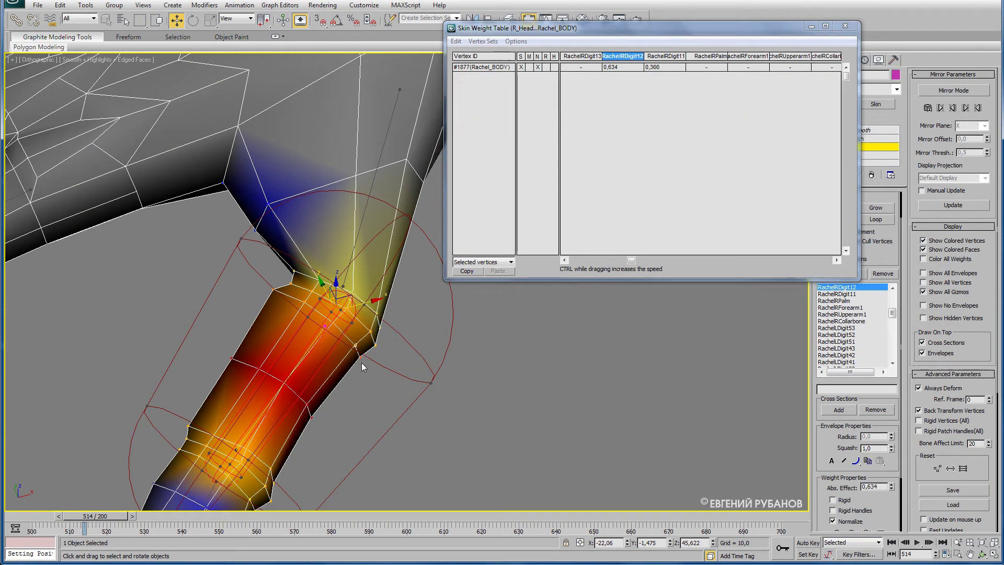
{"action": "left_click", "coordinate": [361, 358], "text": "ctrl"}
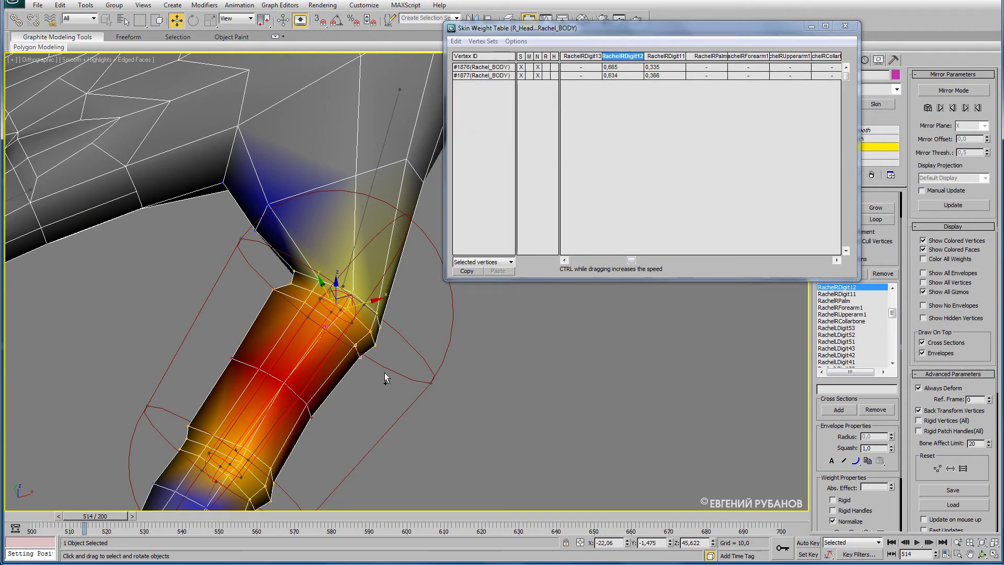
{"action": "left_click", "coordinate": [885, 220]}
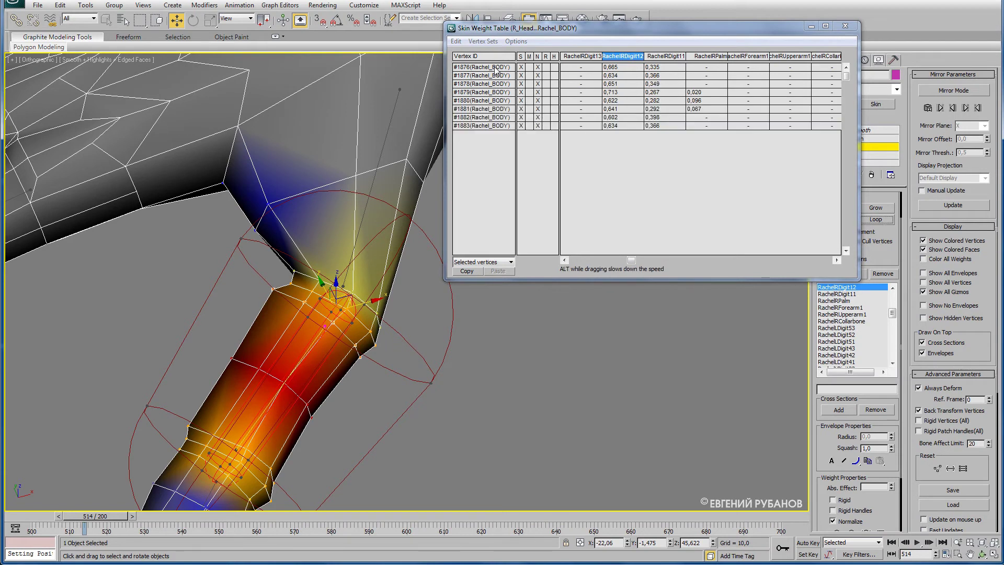
{"action": "left_click_drag", "start_coordinate": [496, 70], "coordinate": [489, 124]}
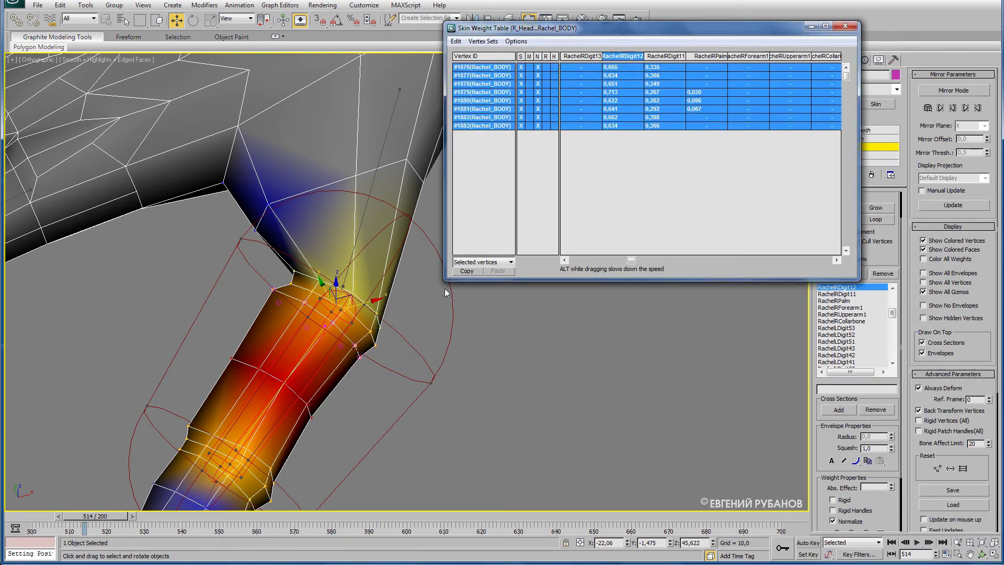
- Set RachelRDigit11 weight to 0,25 for all eight rows of that loop
{"action": "left_click", "coordinate": [360, 225]}
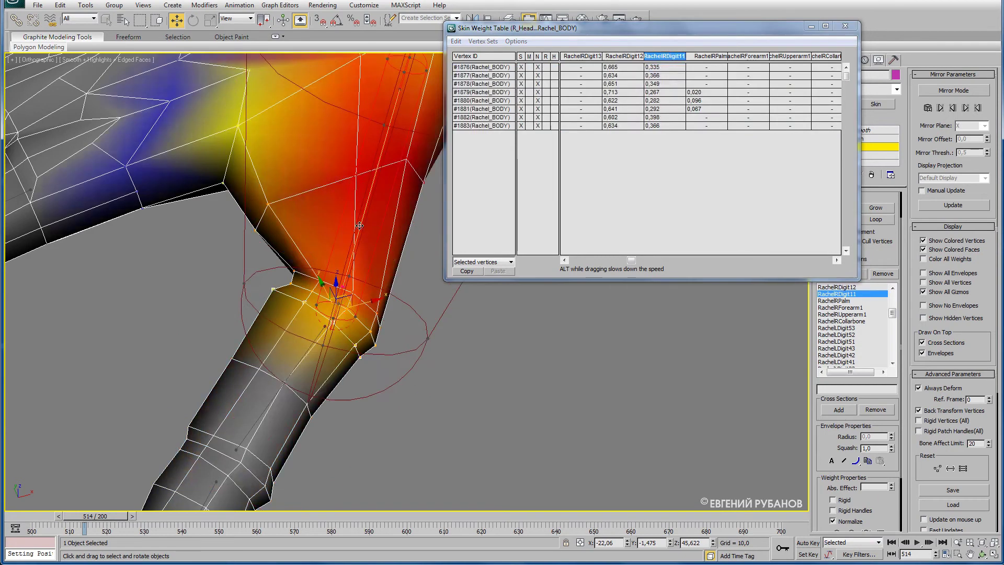
{"action": "left_click_drag", "start_coordinate": [492, 67], "coordinate": [496, 126]}
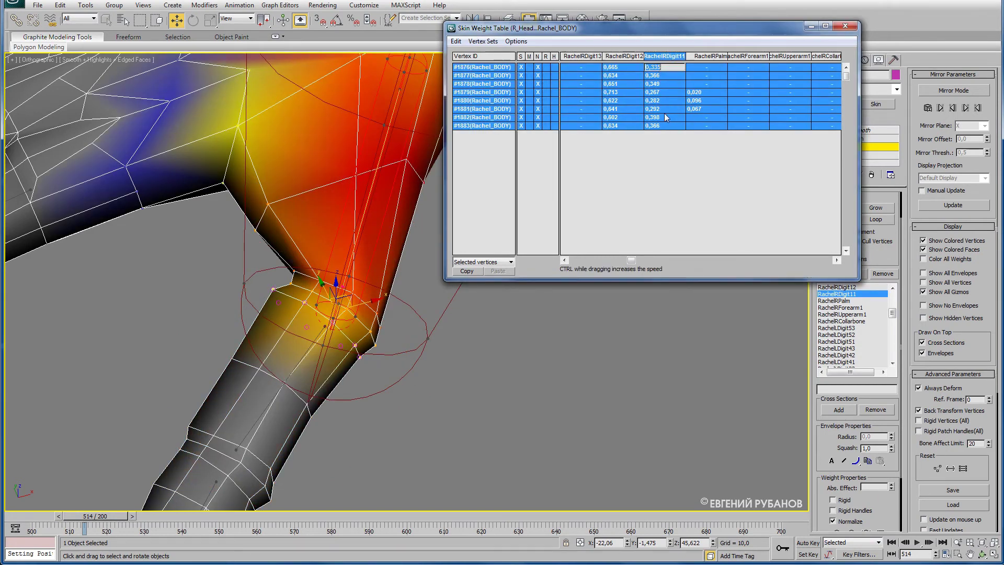
{"action": "type", "text": "0,25"}
{"action": "key", "text": "Return"}
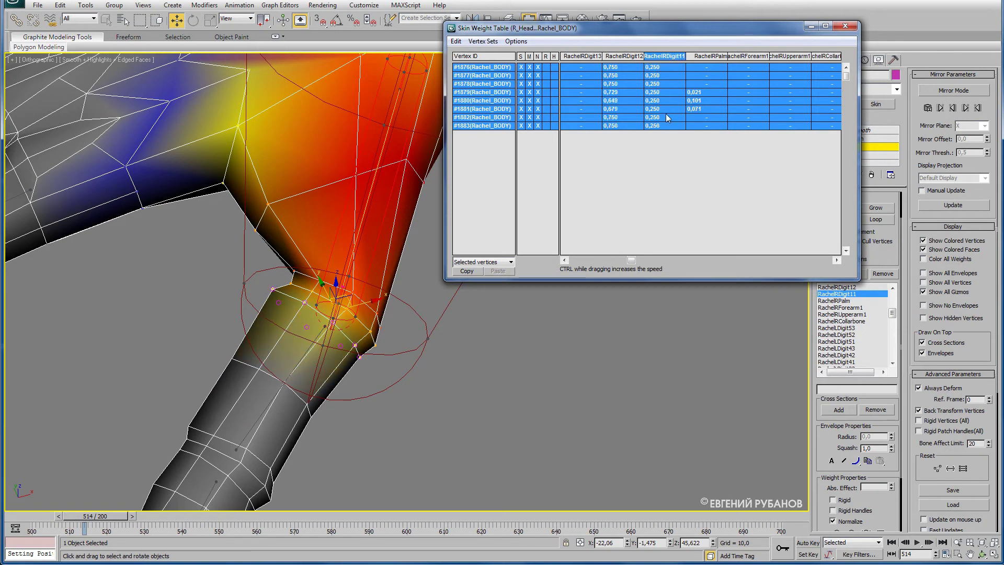
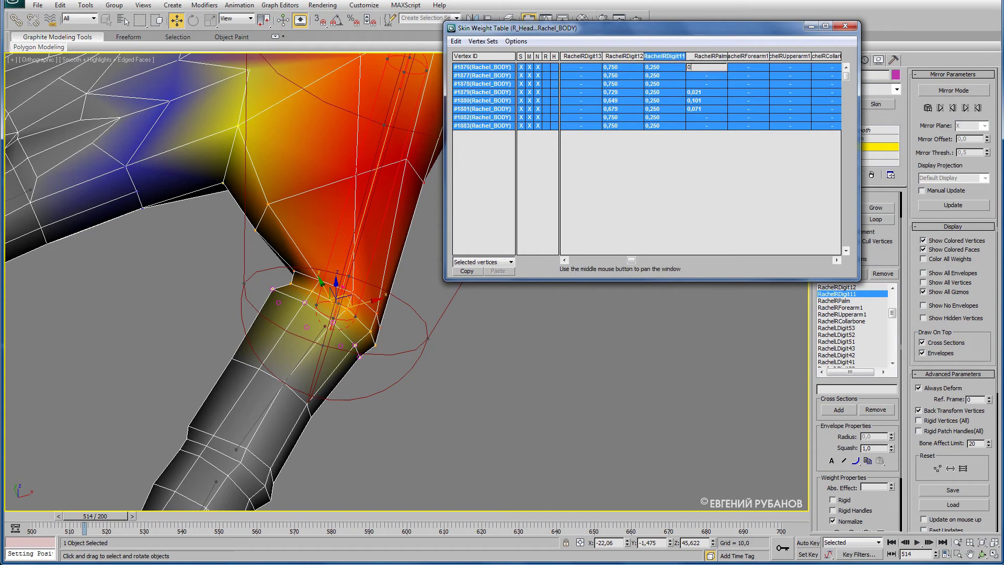
- Set the joint loop's RachelRPalm weight to 0 and RachelRDigit11 to 0,25
{"action": "key", "text": "Return"}
{"action": "left_click", "coordinate": [658, 68]}
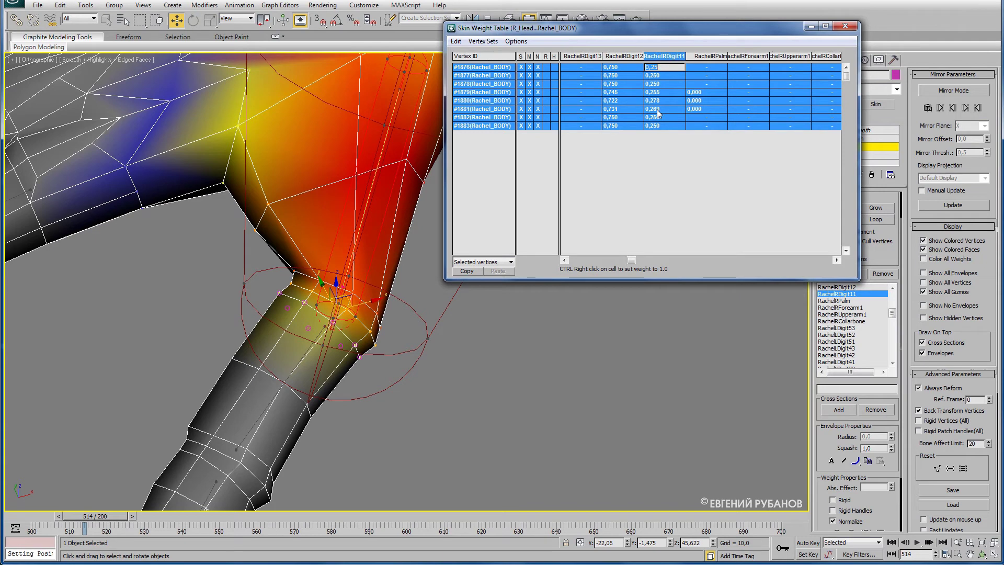
{"action": "type", "text": "0,25"}
{"action": "key", "text": "Return"}
- Make RachelRDigit12 the active bone and select the vertices at the next joint
{"action": "middle_click_drag", "start_coordinate": [369, 287], "coordinate": [392, 190]}
{"action": "scroll", "coordinate": [350, 253], "scroll_direction": "up", "scroll_amount": 2}
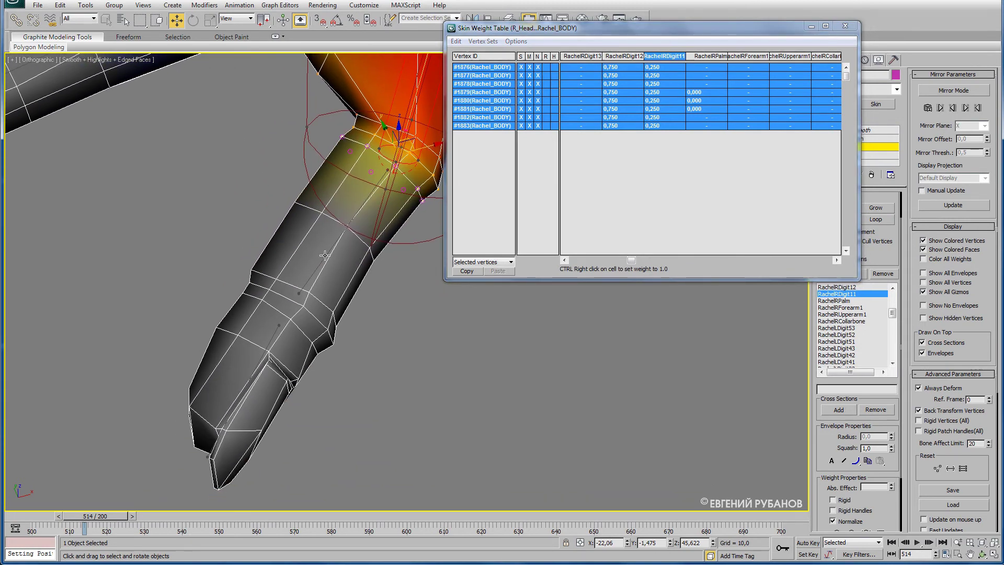
{"action": "left_click", "coordinate": [324, 255]}
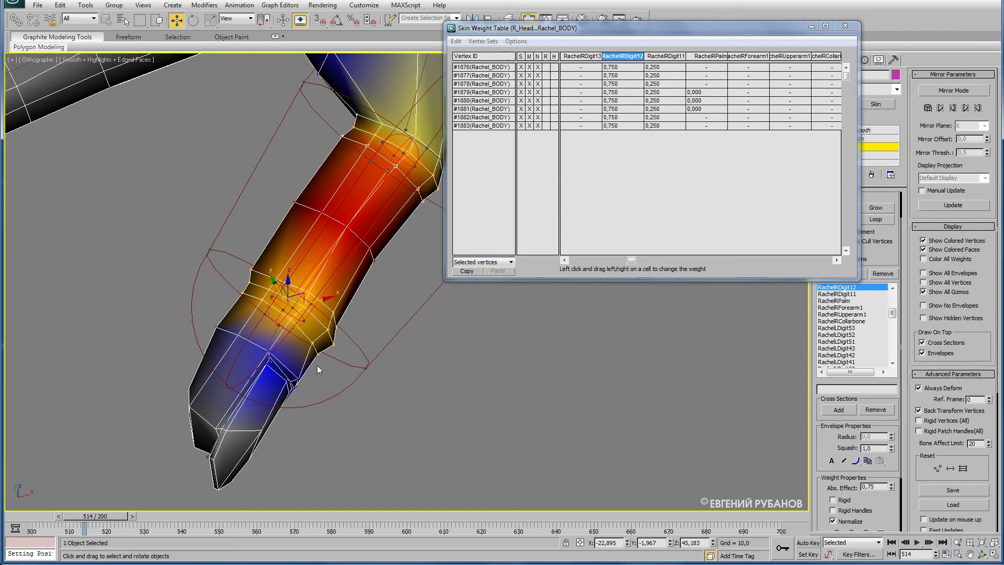
{"action": "left_click", "coordinate": [270, 340]}
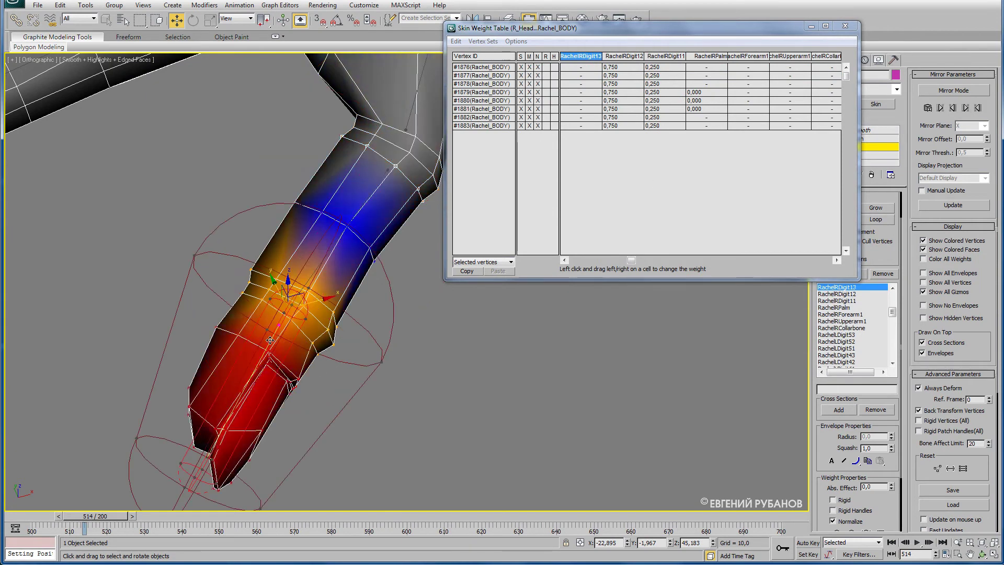
{"action": "left_click", "coordinate": [320, 267]}
{"action": "left_click_drag", "start_coordinate": [333, 311], "coordinate": [369, 340]}
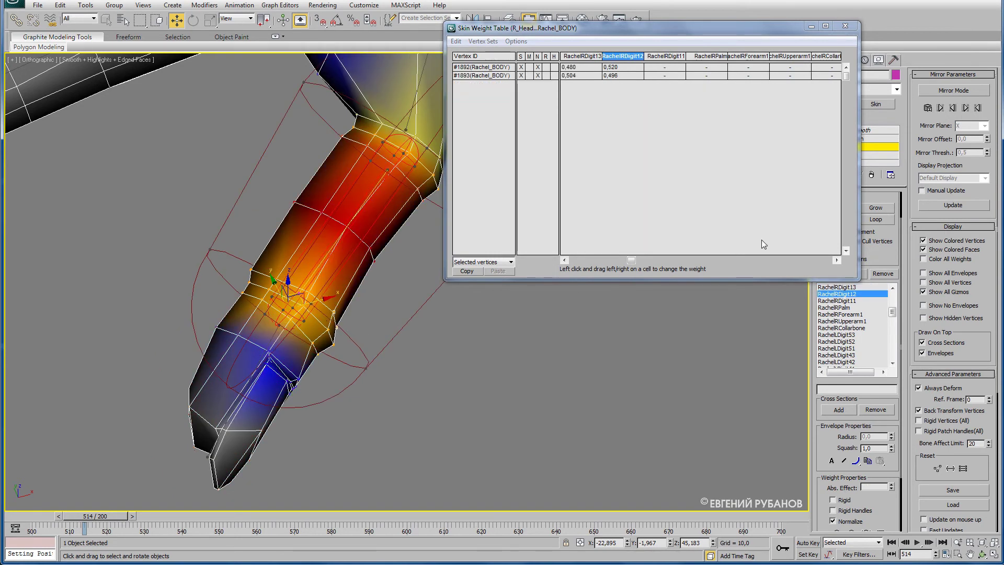
- Weight the whole joint loop 0,75 to RachelRDigit12
{"action": "left_click", "coordinate": [876, 220]}
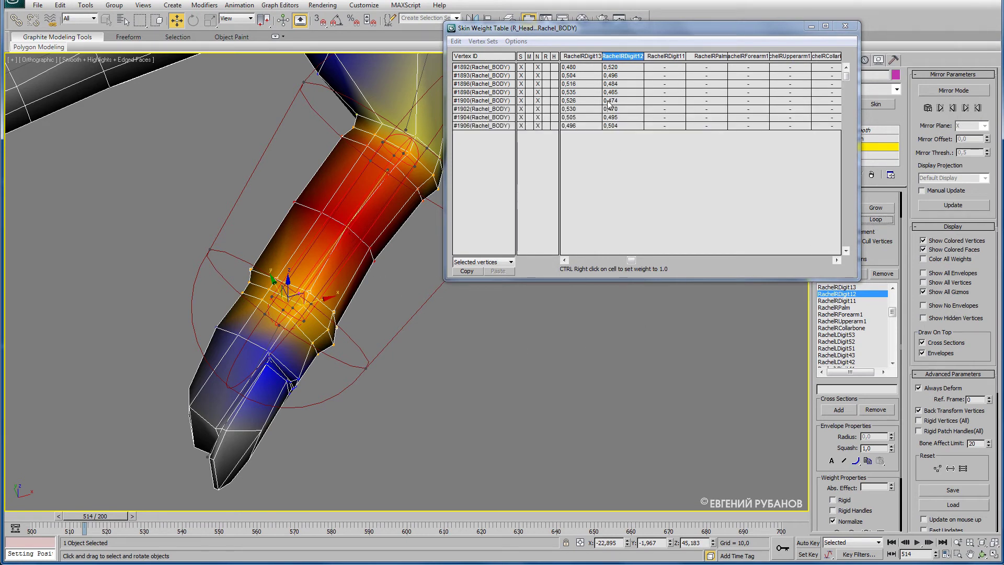
{"action": "left_click", "coordinate": [624, 68]}
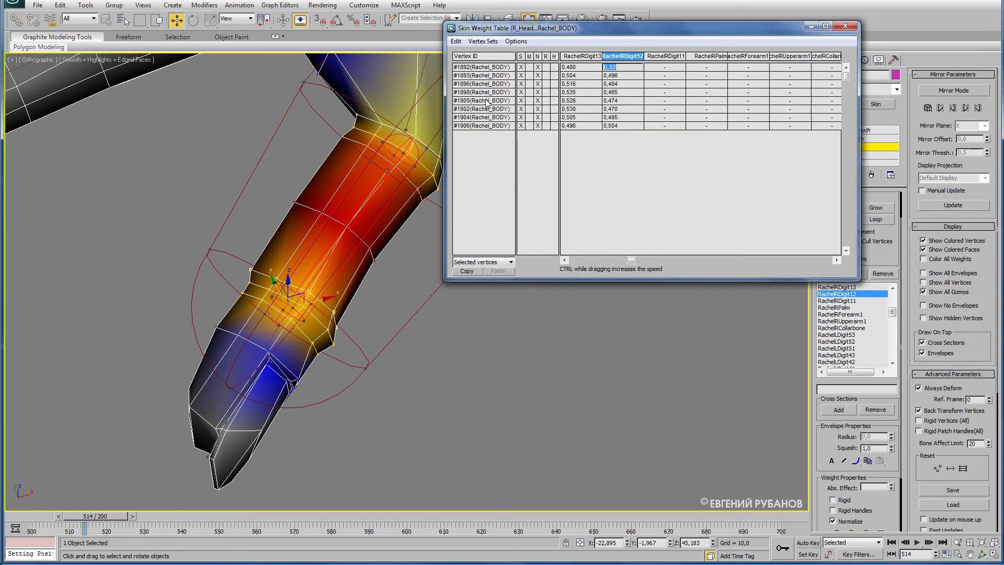
{"action": "left_click_drag", "start_coordinate": [479, 68], "coordinate": [479, 126]}
{"action": "left_click", "coordinate": [607, 68]}
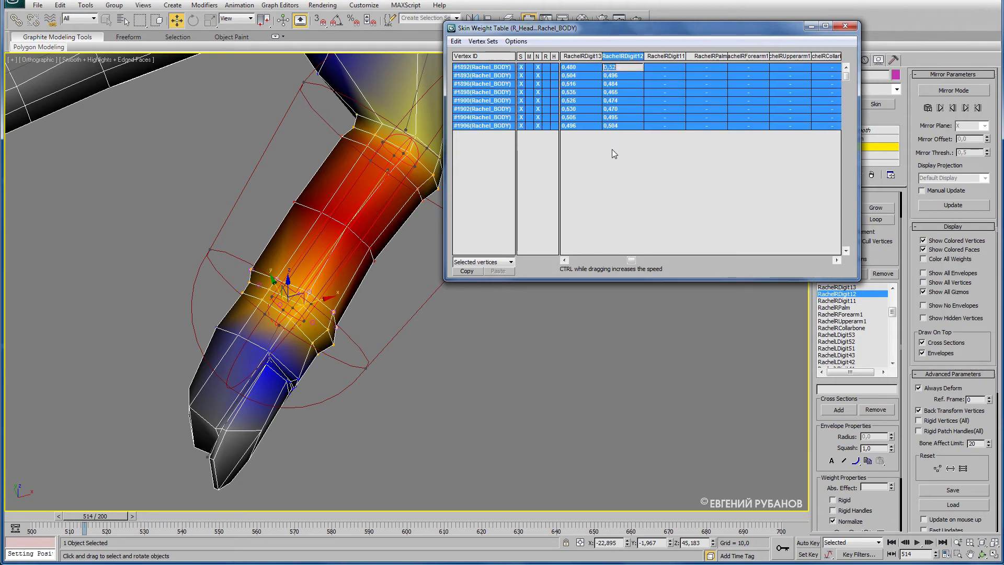
{"action": "type", "text": "0,75"}
{"action": "key", "text": "Return"}
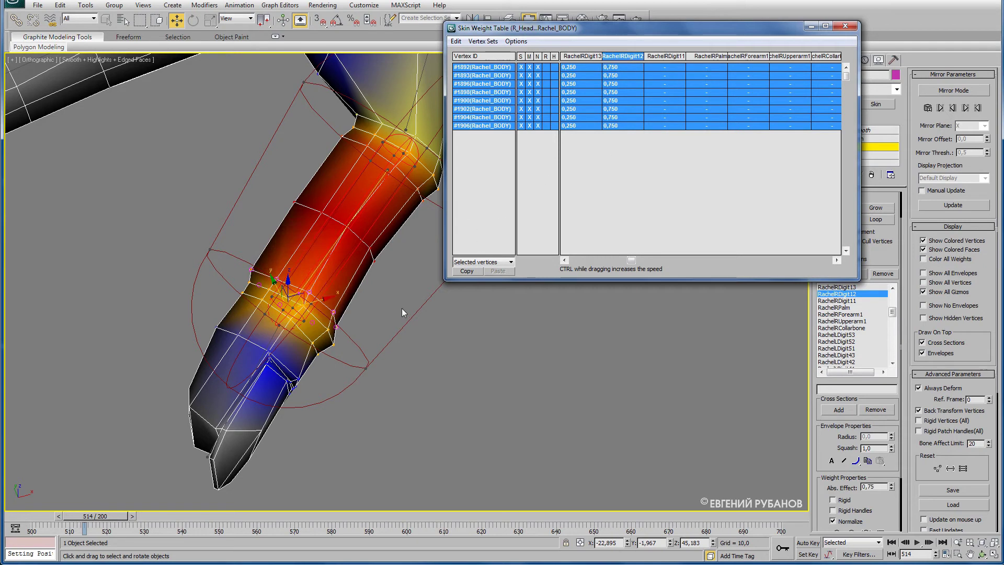
- Select the following joint loop and split its weight evenly at 0,5
{"action": "left_click", "coordinate": [330, 331]}
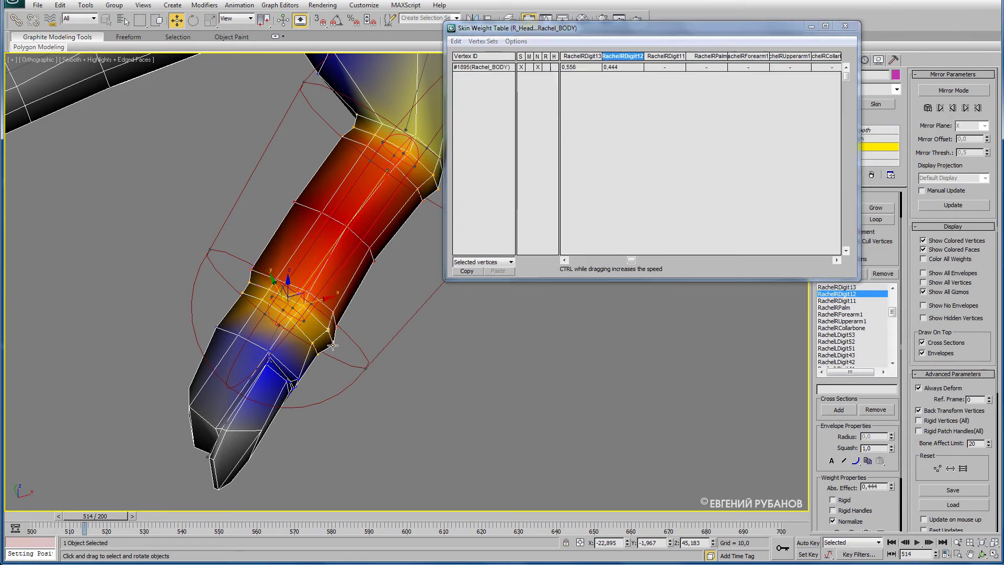
{"action": "left_click", "coordinate": [332, 345], "text": "ctrl"}
{"action": "left_click", "coordinate": [876, 219]}
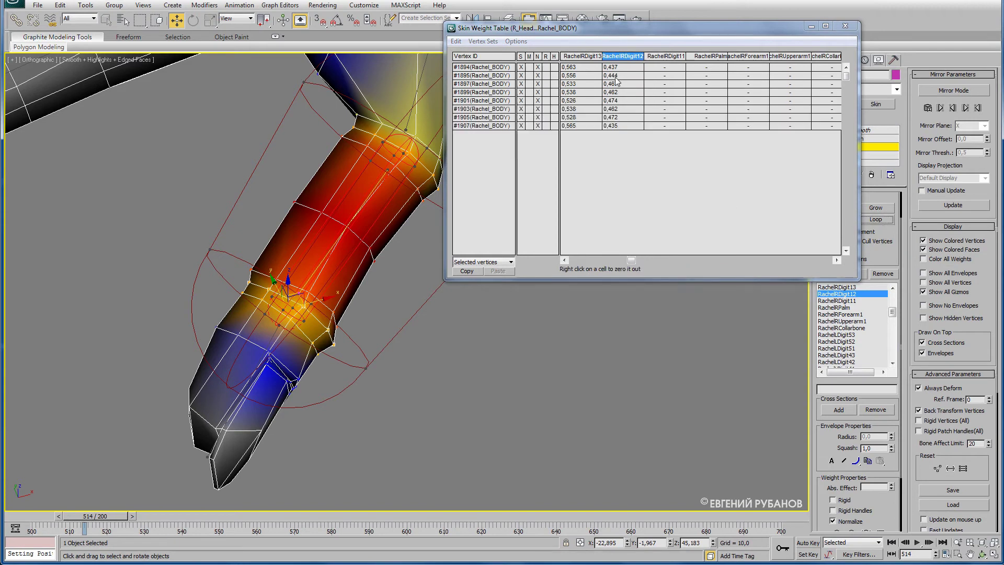
{"action": "mouse_move", "coordinate": [501, 67]}
{"action": "left_mouse_down"}
{"action": "mouse_move", "coordinate": [500, 124]}
{"action": "mouse_move", "coordinate": [515, 121]}
{"action": "left_mouse_up"}
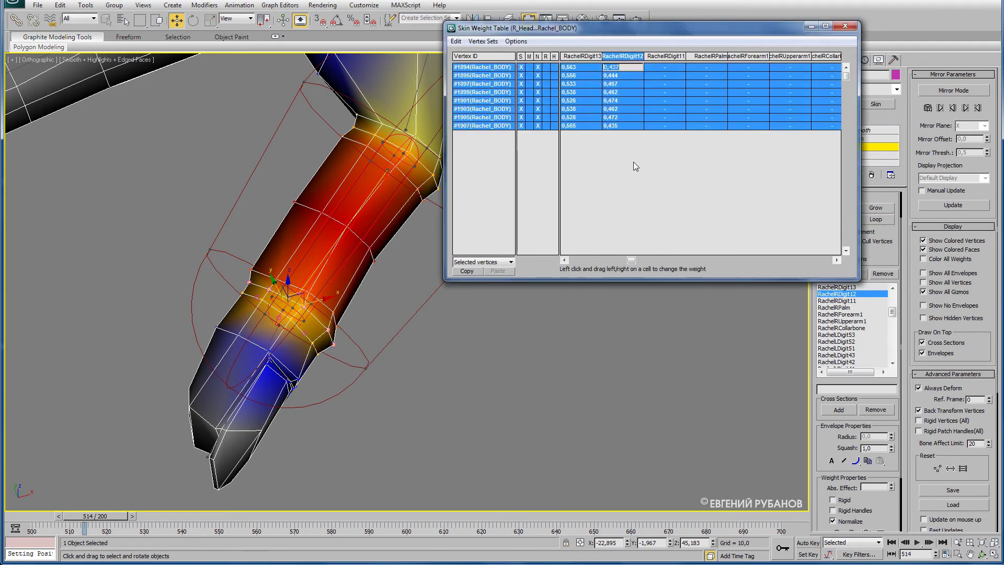
{"action": "type", "text": ",5"}
{"action": "key", "text": "Return"}
- Set the loop nearer the fingertip to 0,25 RachelRDigit12, leaving 0,75 on RachelRDigit13
{"action": "left_click", "coordinate": [312, 345]}
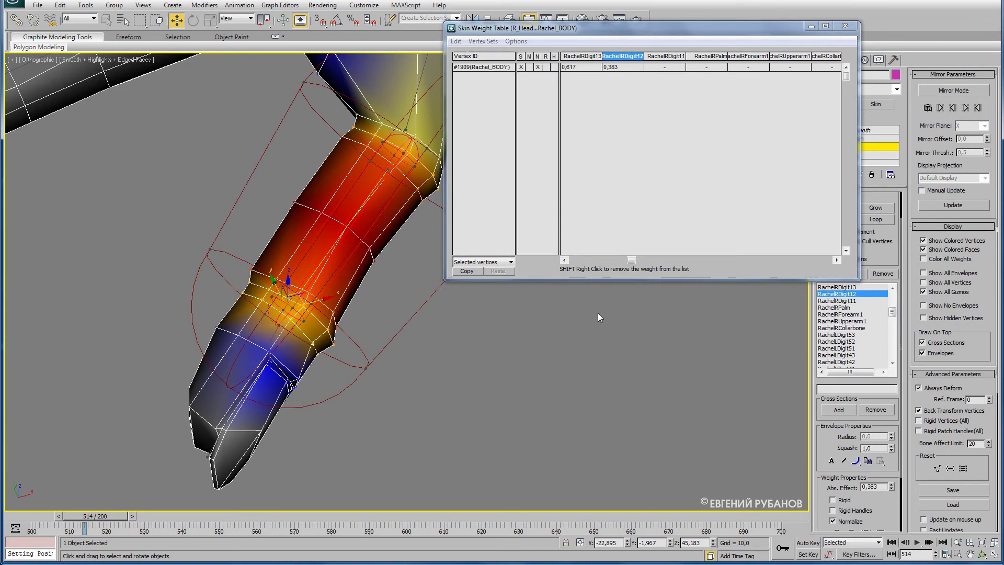
{"action": "left_click", "coordinate": [320, 355], "text": "ctrl"}
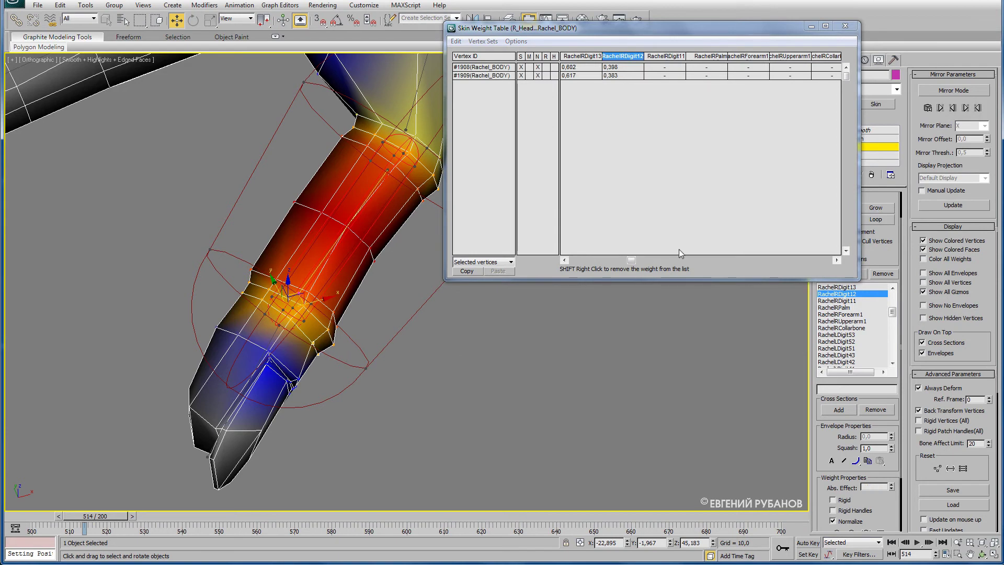
{"action": "left_click", "coordinate": [875, 219]}
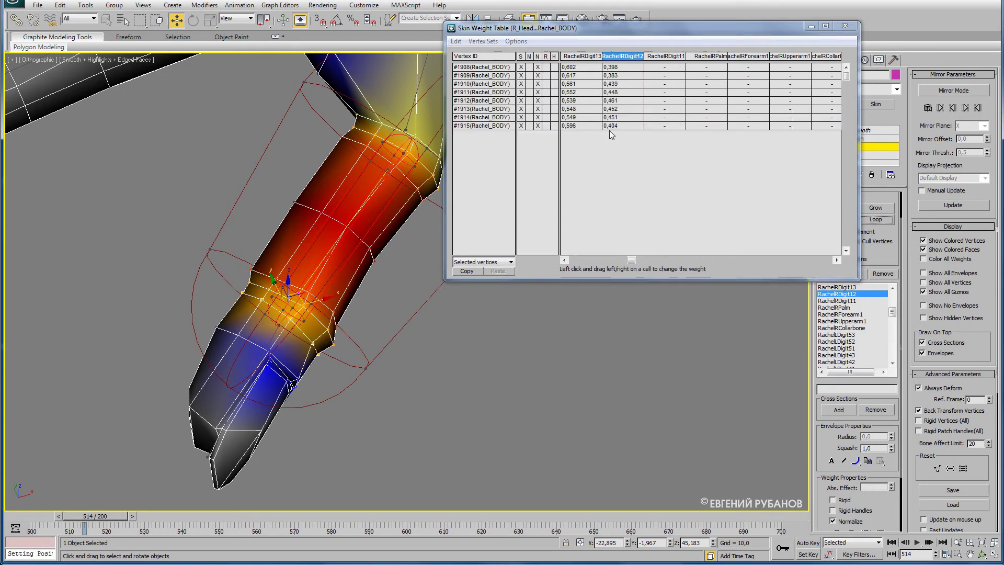
{"action": "double_click", "coordinate": [610, 67]}
{"action": "left_click_drag", "start_coordinate": [480, 68], "coordinate": [482, 127]}
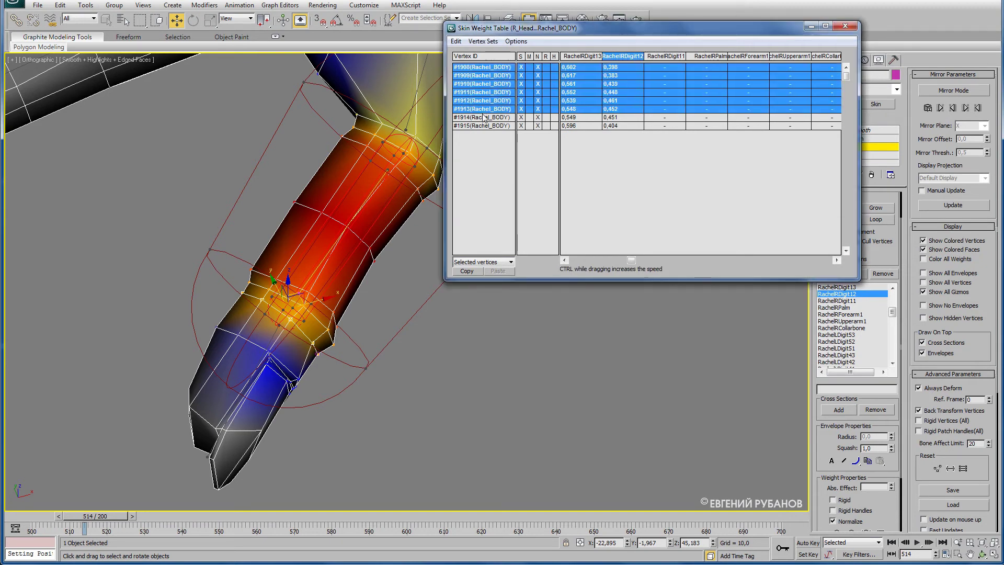
{"action": "double_click", "coordinate": [617, 67]}
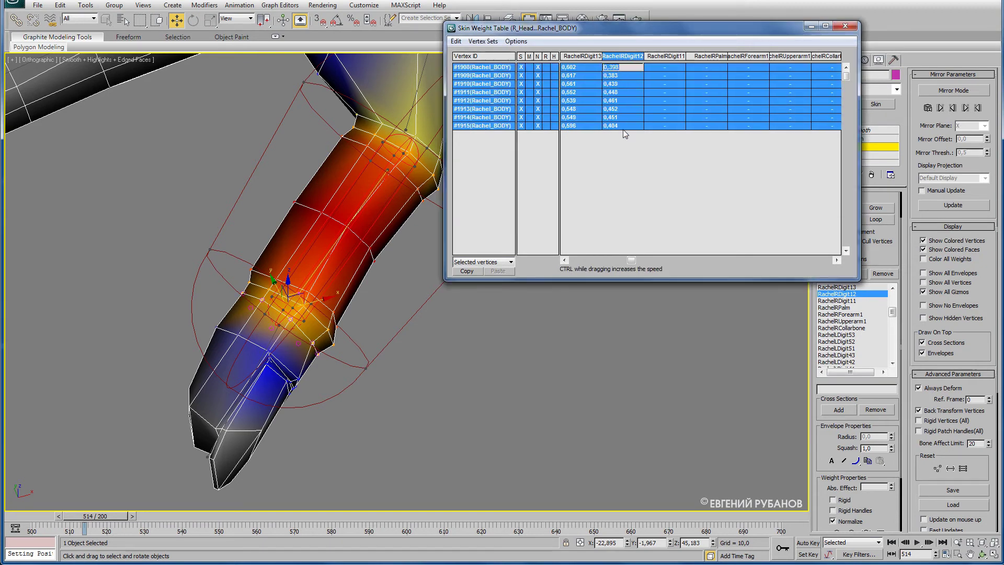
{"action": "type", "text": ",25"}
{"action": "key", "text": "Return"}
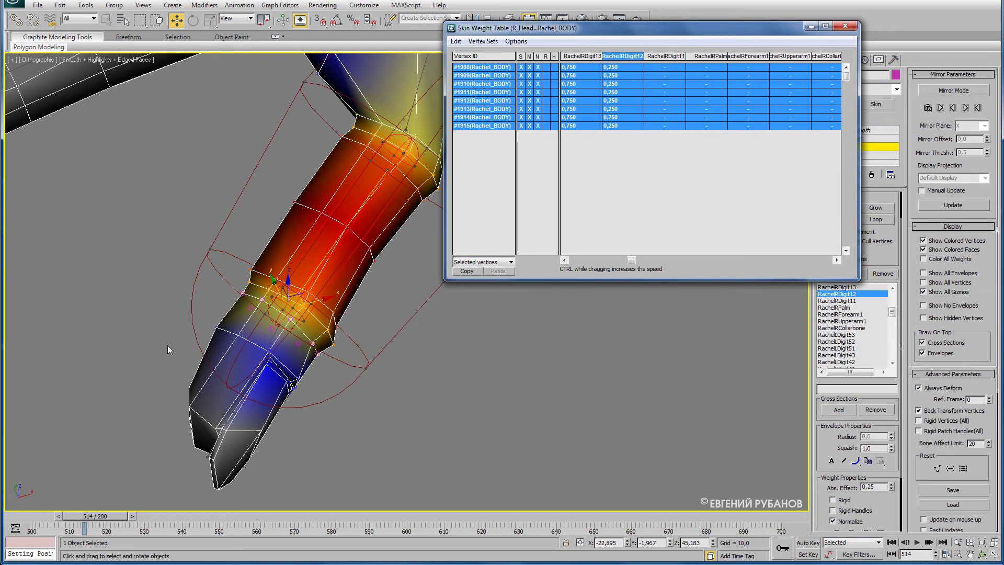
- Box-select the fingertip vertices to check their weights
{"action": "left_click_drag", "start_coordinate": [168, 344], "coordinate": [286, 400]}
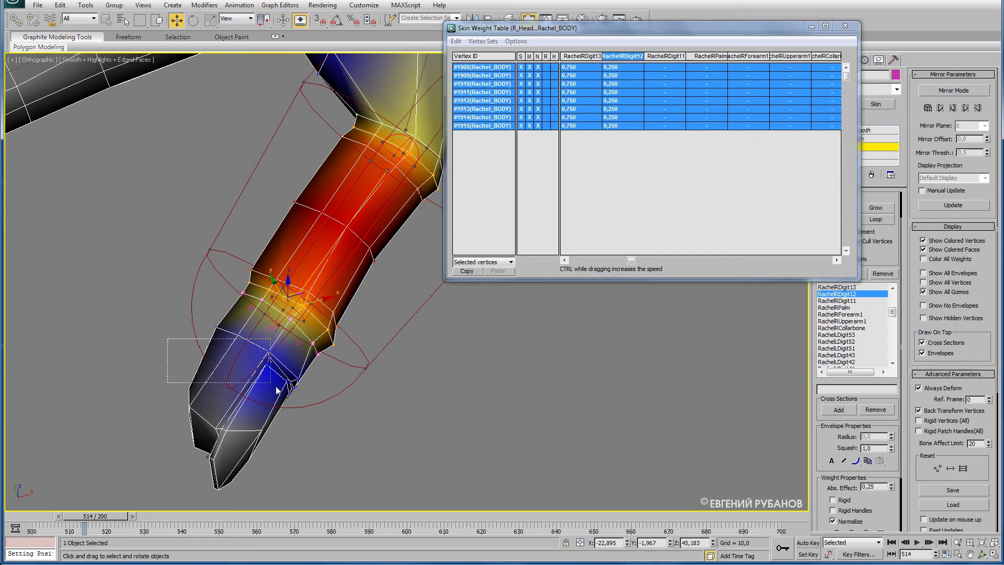
{"action": "left_click_drag", "start_coordinate": [320, 369], "coordinate": [230, 434], "text": "ctrl"}
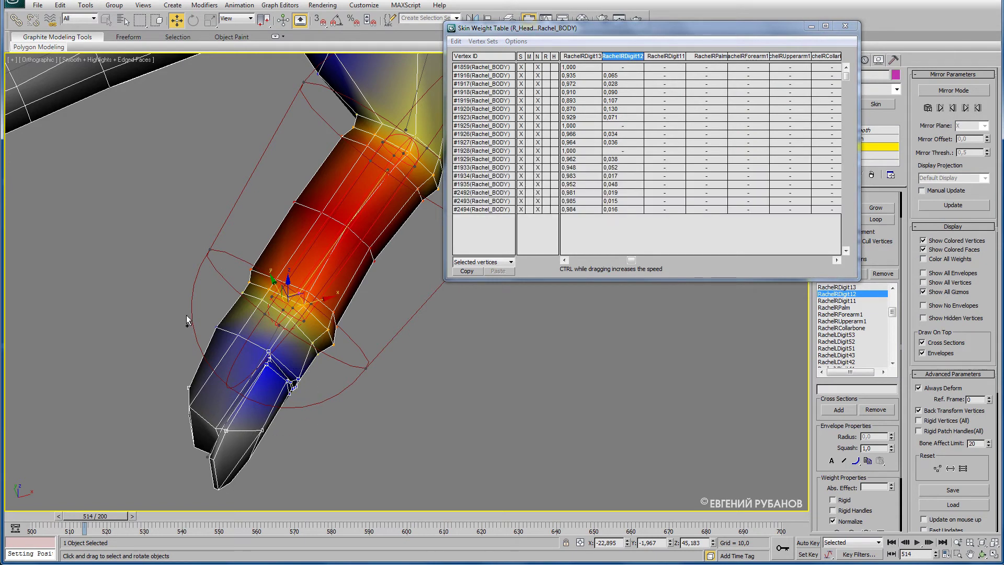
{"action": "left_click_drag", "start_coordinate": [186, 315], "coordinate": [248, 373], "text": "ctrl"}
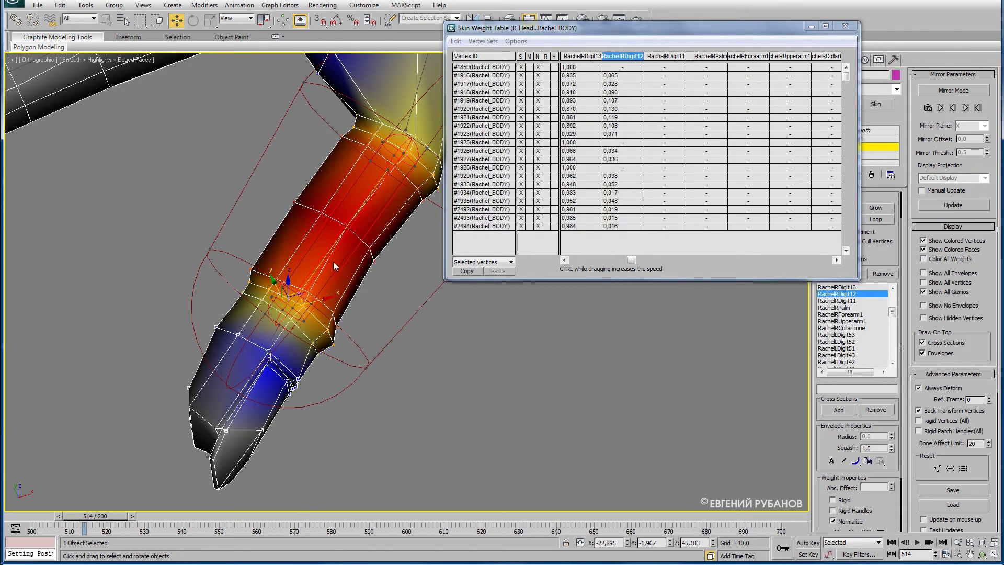
- Close the Skin Weight Table and zero the selected wrist vertices' weight
{"action": "left_click", "coordinate": [845, 25]}
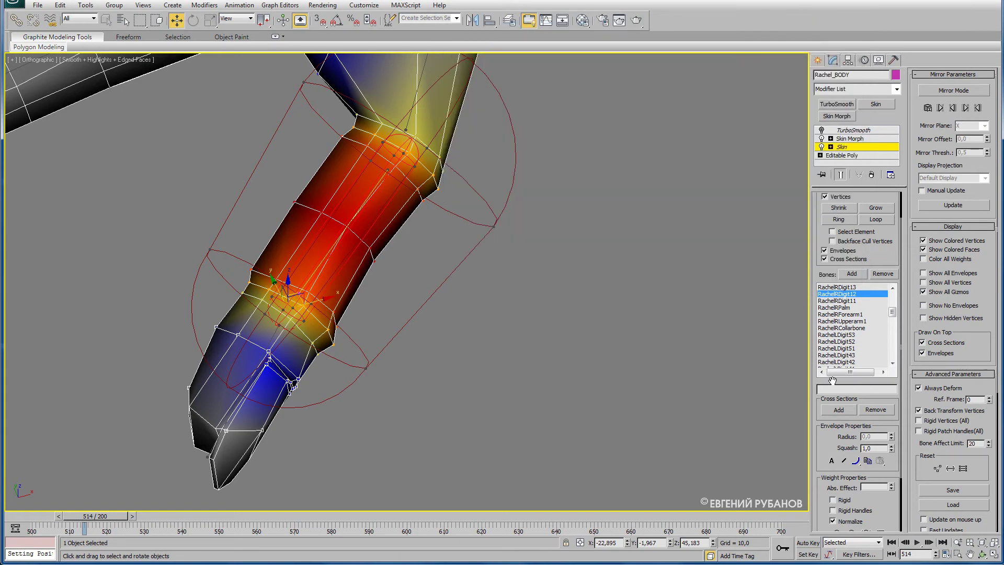
{"action": "scroll", "coordinate": [831, 380], "scroll_direction": "down", "scroll_amount": 2}
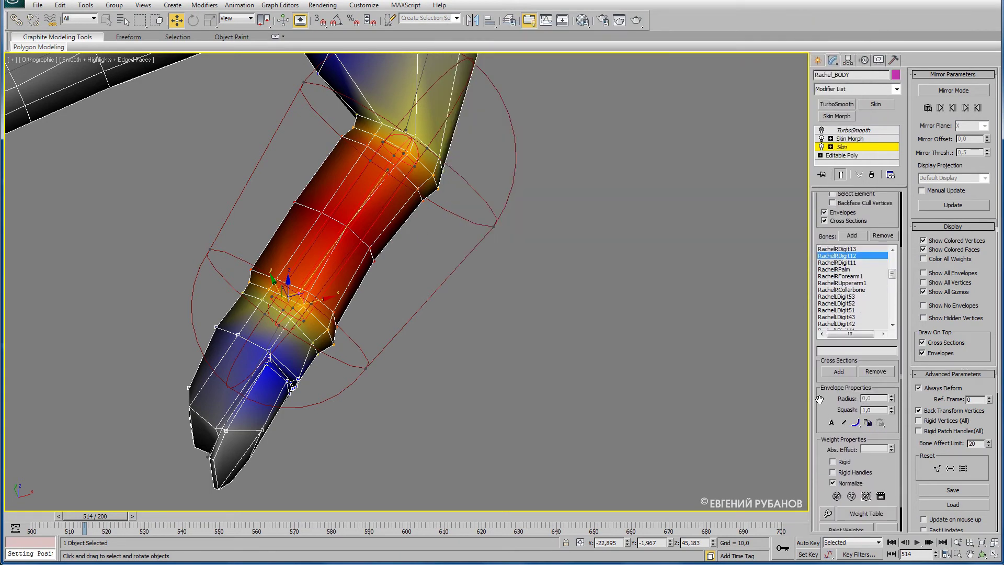
{"action": "right_click", "coordinate": [892, 447]}
- Make RachelRDigit13 the active bone and scrub the animation to test finger bending
{"action": "middle_click_drag", "start_coordinate": [452, 380], "coordinate": [482, 320]}
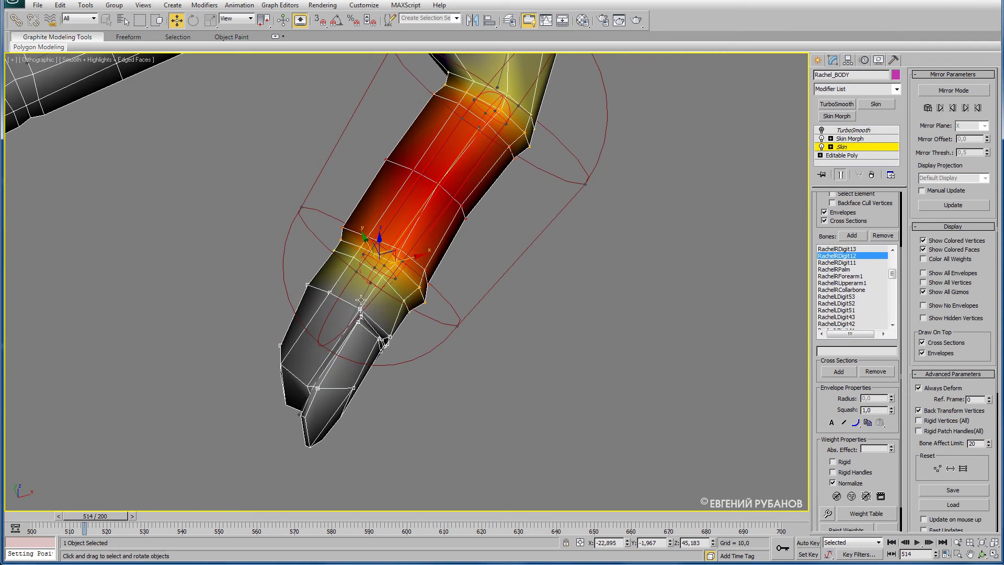
{"action": "left_click", "coordinate": [361, 299]}
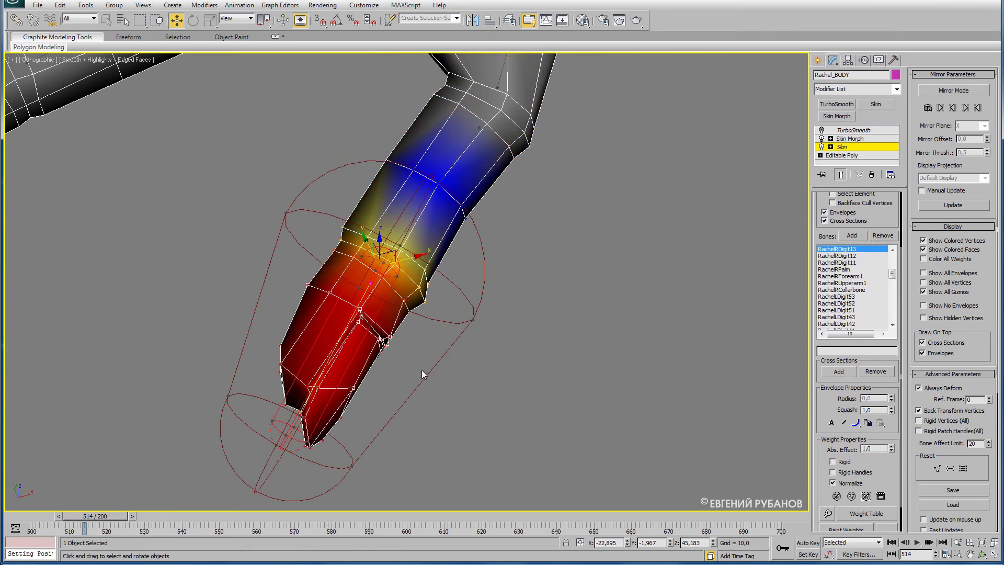
{"action": "middle_click_drag", "start_coordinate": [423, 374], "coordinate": [433, 347]}
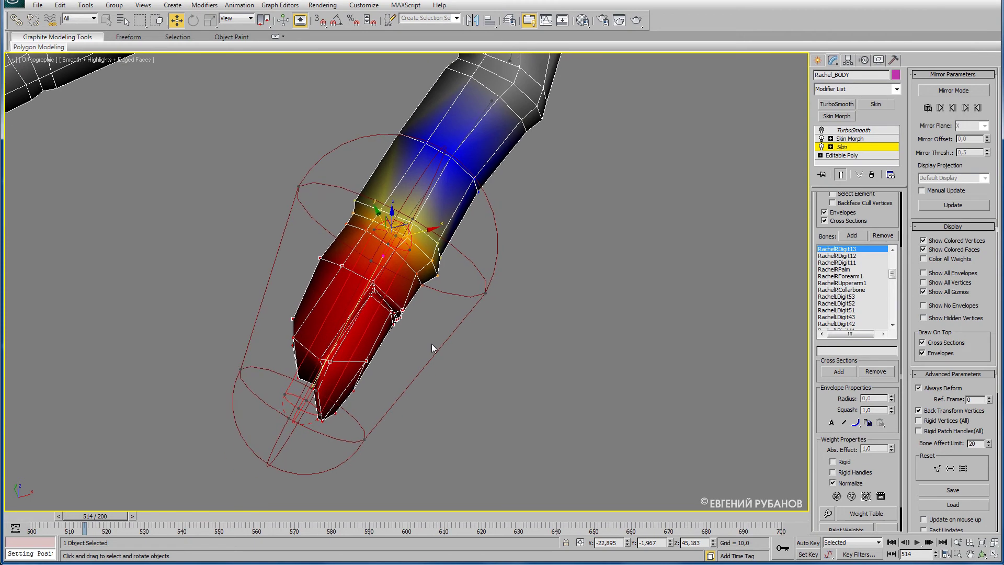
{"action": "scroll", "coordinate": [432, 347], "scroll_direction": "down", "scroll_amount": 3}
{"action": "scroll", "coordinate": [432, 348], "scroll_direction": "down", "scroll_amount": 1}
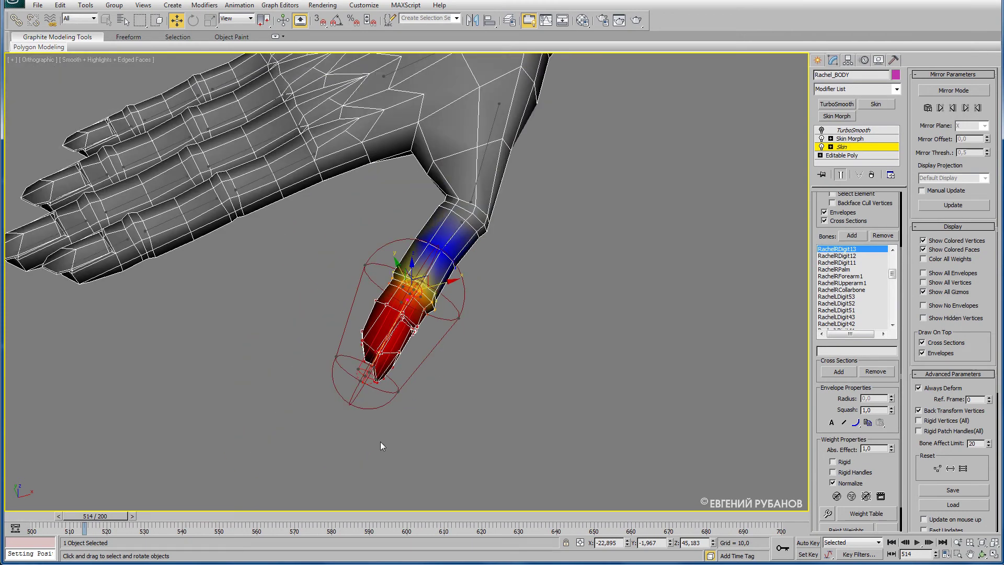
{"action": "left_click_drag", "start_coordinate": [114, 518], "coordinate": [223, 532]}
{"action": "scroll", "coordinate": [423, 343], "scroll_direction": "up", "scroll_amount": 3}
- Reframe the arm and turn off TurboSmooth to show the low-poly cage
{"action": "key", "text": "w"}
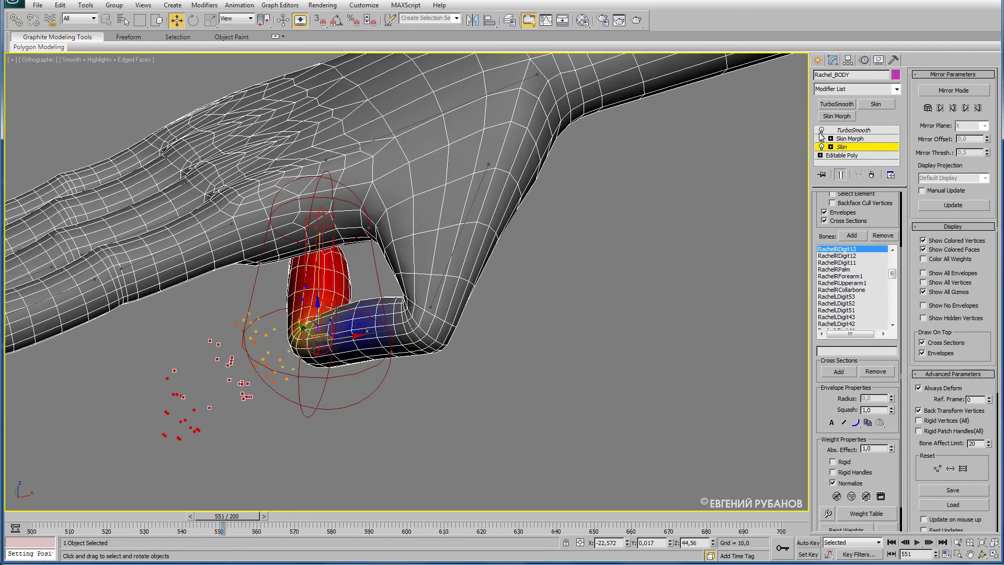
{"action": "scroll", "coordinate": [438, 334], "scroll_direction": "down", "scroll_amount": 3}
{"action": "scroll", "coordinate": [438, 335], "scroll_direction": "down", "scroll_amount": 2}
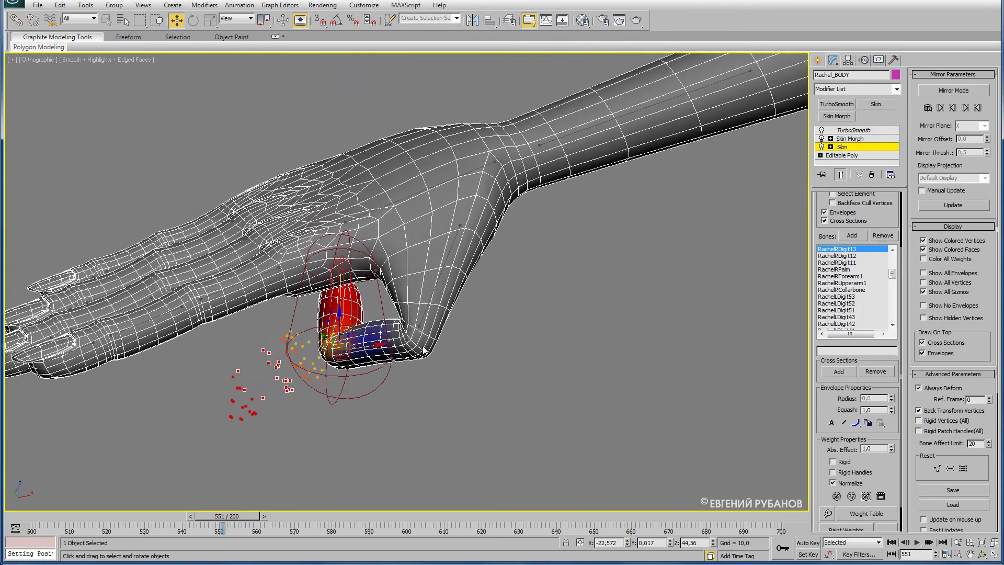
{"action": "mouse_move", "coordinate": [438, 332]}
{"action": "middle_mouse_down"}
{"action": "mouse_move", "coordinate": [455, 285]}
{"action": "mouse_move", "coordinate": [418, 348]}
{"action": "middle_mouse_up"}
{"action": "scroll", "coordinate": [418, 348], "scroll_direction": "down", "scroll_amount": 2}
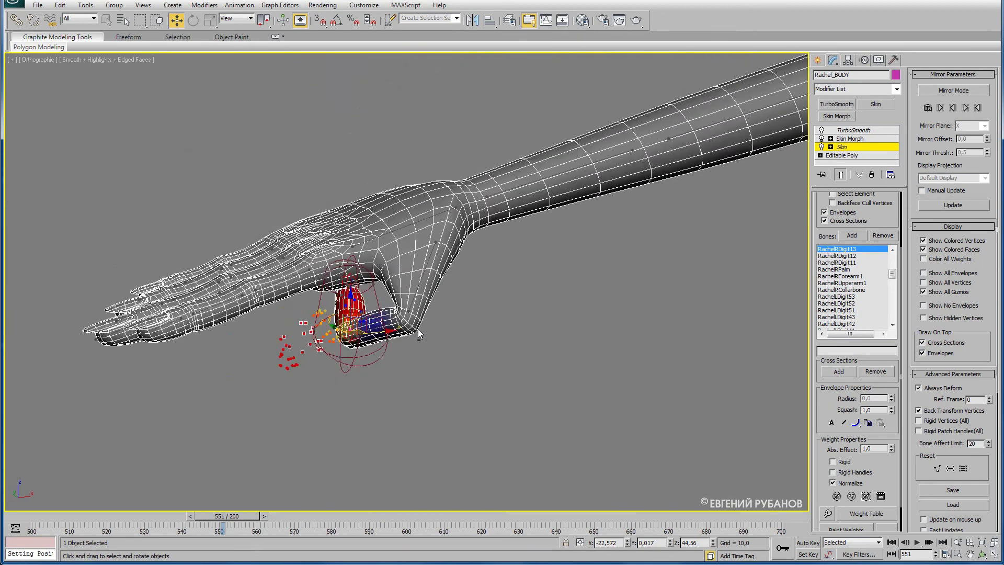
{"action": "middle_click_drag", "start_coordinate": [425, 295], "coordinate": [426, 502]}
{"action": "mouse_move", "coordinate": [429, 313]}
{"action": "middle_mouse_down", "text": "alt"}
{"action": "mouse_move", "coordinate": [465, 272]}
{"action": "mouse_move", "coordinate": [700, 231]}
{"action": "mouse_move", "coordinate": [559, 327]}
{"action": "middle_mouse_up", "text": "alt"}
{"action": "scroll", "coordinate": [554, 335], "scroll_direction": "up", "scroll_amount": 5}
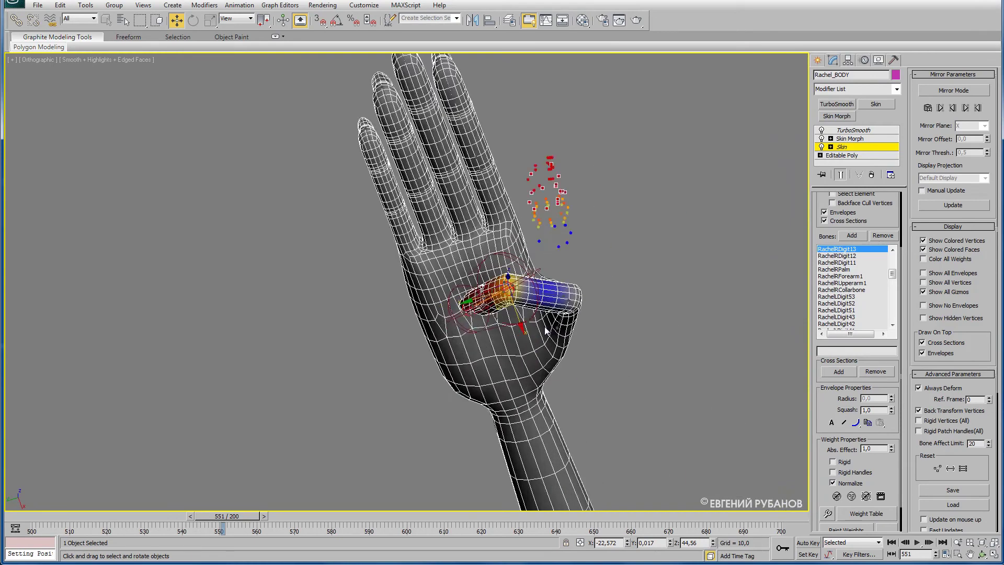
{"action": "scroll", "coordinate": [534, 368], "scroll_direction": "up", "scroll_amount": 3}
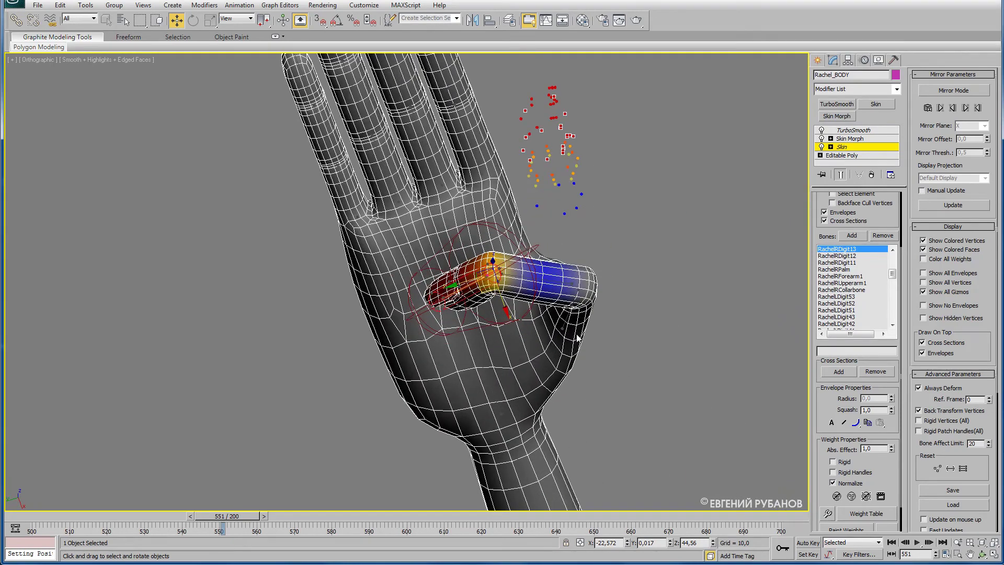
{"action": "scroll", "coordinate": [577, 337], "scroll_direction": "down", "scroll_amount": 3}
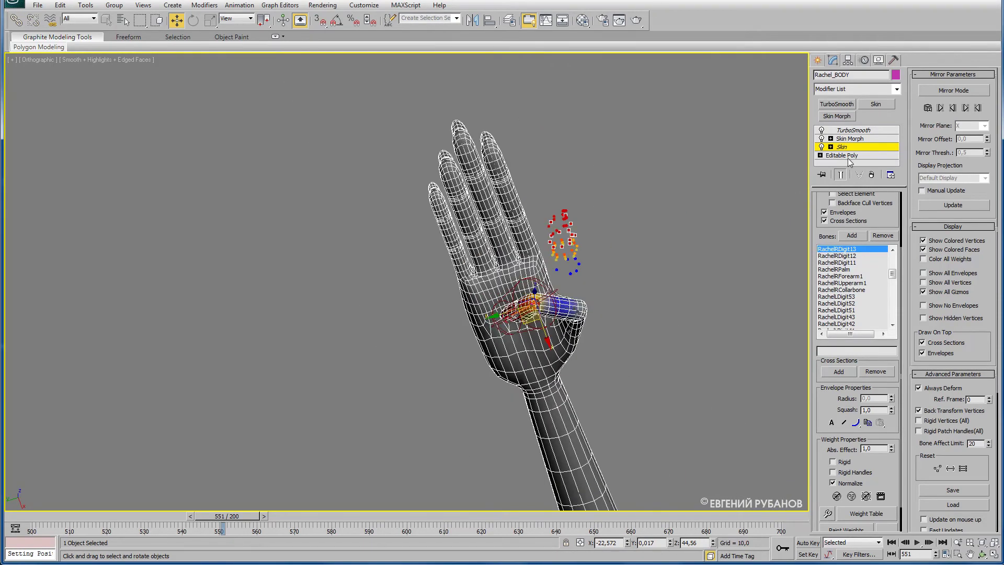
{"action": "left_click", "coordinate": [821, 130]}
- Orbit the view so the arm lies horizontal
{"action": "scroll", "coordinate": [547, 296], "scroll_direction": "down", "scroll_amount": 4}
{"action": "mouse_move", "coordinate": [542, 305]}
{"action": "middle_mouse_down", "text": "alt"}
{"action": "mouse_move", "coordinate": [483, 366]}
{"action": "mouse_move", "coordinate": [400, 377]}
{"action": "mouse_move", "coordinate": [410, 288]}
{"action": "mouse_move", "coordinate": [407, 297]}
{"action": "middle_mouse_up", "text": "alt"}
{"action": "scroll", "coordinate": [305, 279], "scroll_direction": "up", "scroll_amount": 2}
{"action": "scroll", "coordinate": [341, 287], "scroll_direction": "up", "scroll_amount": 4}
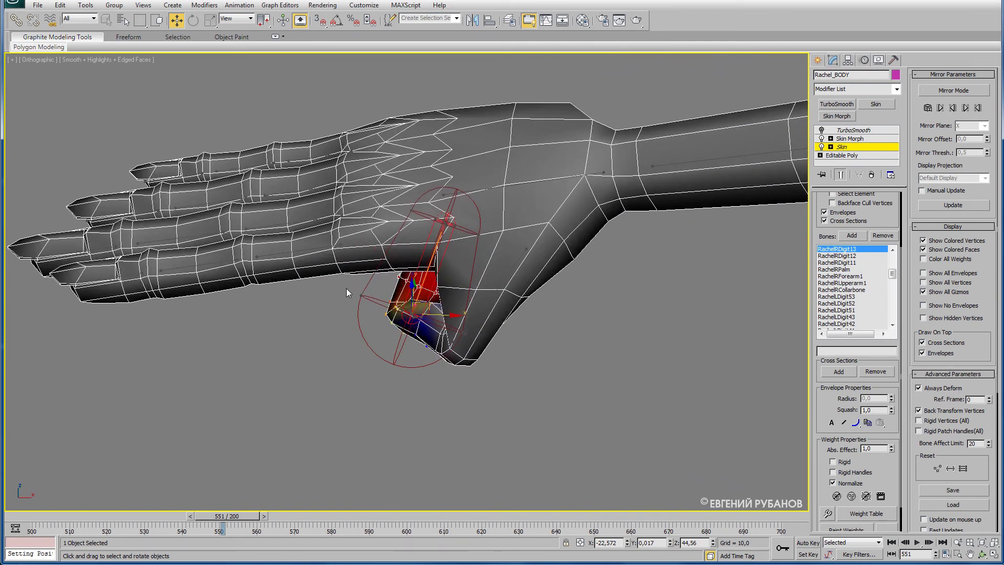
- Switch to the Top view, make RachelRDigit21 active, and go to frame 560
{"action": "key", "text": "t"}
{"action": "scroll", "coordinate": [378, 295], "scroll_direction": "up", "scroll_amount": 2}
{"action": "scroll", "coordinate": [359, 284], "scroll_direction": "up", "scroll_amount": 3}
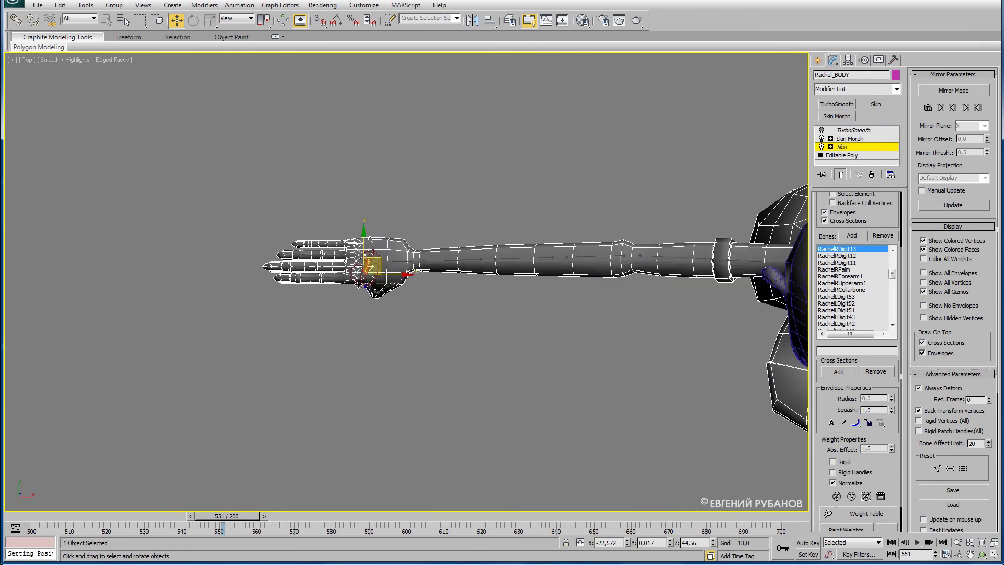
{"action": "scroll", "coordinate": [358, 284], "scroll_direction": "up", "scroll_amount": 2}
{"action": "scroll", "coordinate": [342, 277], "scroll_direction": "up", "scroll_amount": 2}
{"action": "scroll", "coordinate": [298, 271], "scroll_direction": "up", "scroll_amount": 3}
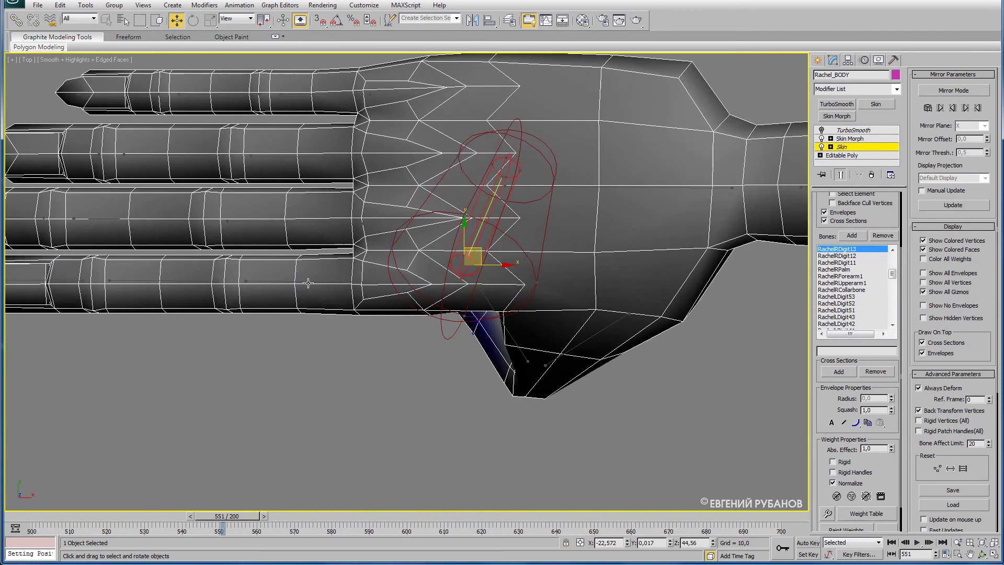
{"action": "left_click", "coordinate": [308, 283]}
{"action": "left_click_drag", "start_coordinate": [244, 519], "coordinate": [278, 517]}
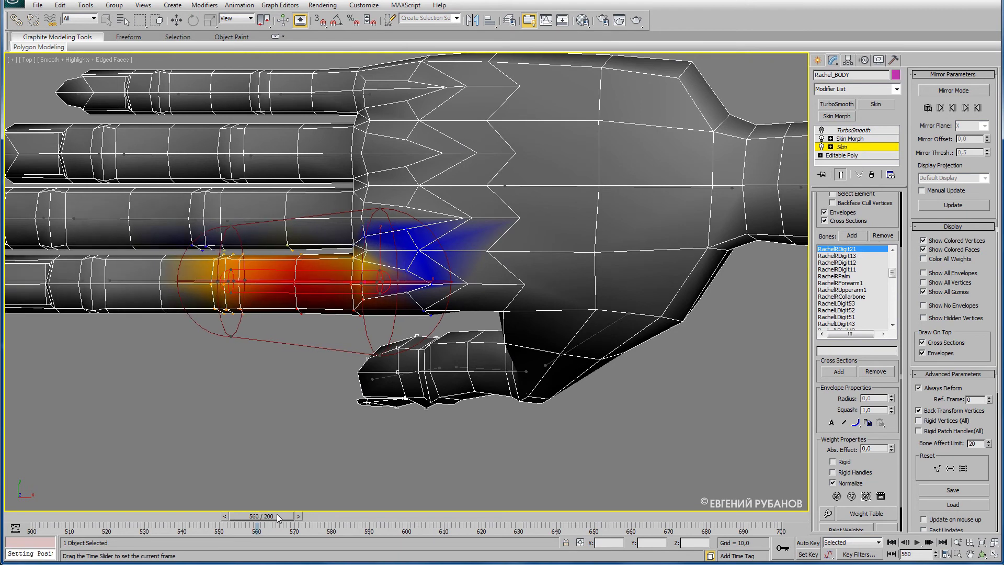
- Box-select the stray vertices along the neighbouring finger's edge out to the fingertip
{"action": "scroll", "coordinate": [240, 332], "scroll_direction": "down", "scroll_amount": 2}
{"action": "mouse_move", "coordinate": [324, 365]}
{"action": "middle_mouse_down"}
{"action": "mouse_move", "coordinate": [373, 349]}
{"action": "mouse_move", "coordinate": [386, 356]}
{"action": "middle_mouse_up"}
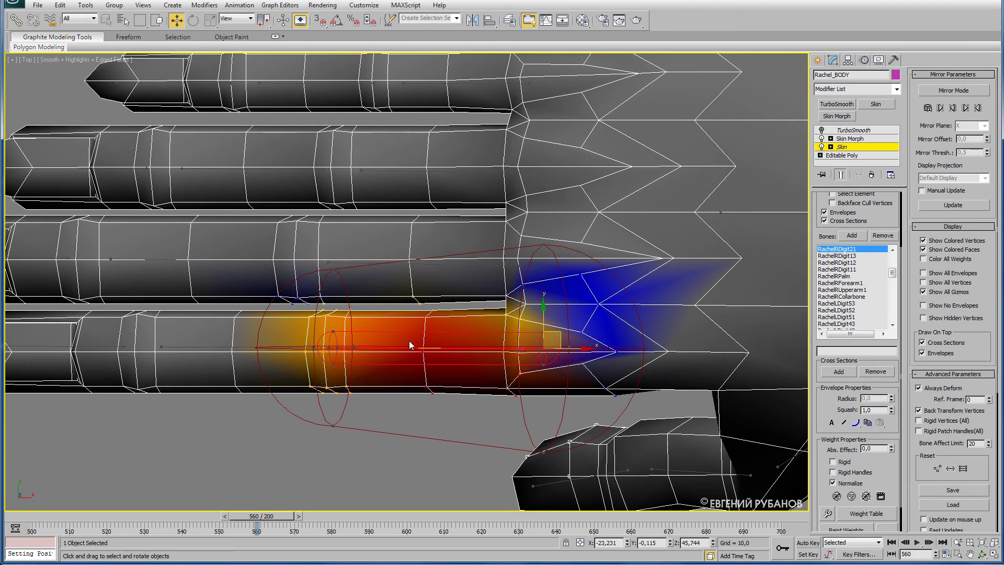
{"action": "middle_click_drag", "start_coordinate": [409, 340], "coordinate": [441, 340]}
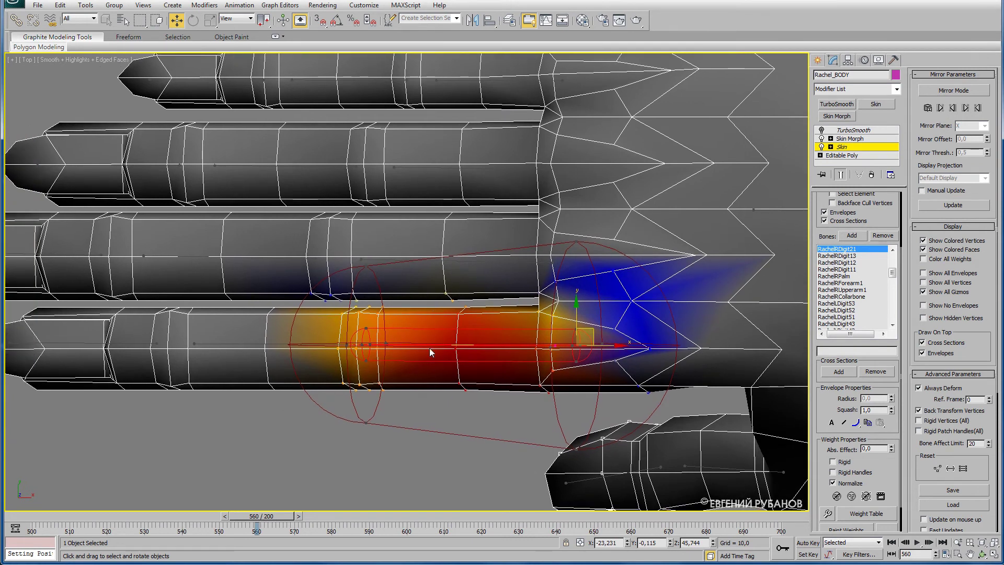
{"action": "left_click_drag", "start_coordinate": [439, 307], "coordinate": [489, 276]}
{"action": "left_click_drag", "start_coordinate": [293, 288], "coordinate": [350, 315], "text": "ctrl"}
{"action": "left_click_drag", "start_coordinate": [207, 280], "coordinate": [266, 318], "text": "ctrl"}
{"action": "left_click_drag", "start_coordinate": [76, 283], "coordinate": [157, 315], "text": "ctrl"}
{"action": "middle_click_drag", "start_coordinate": [136, 313], "coordinate": [278, 318]}
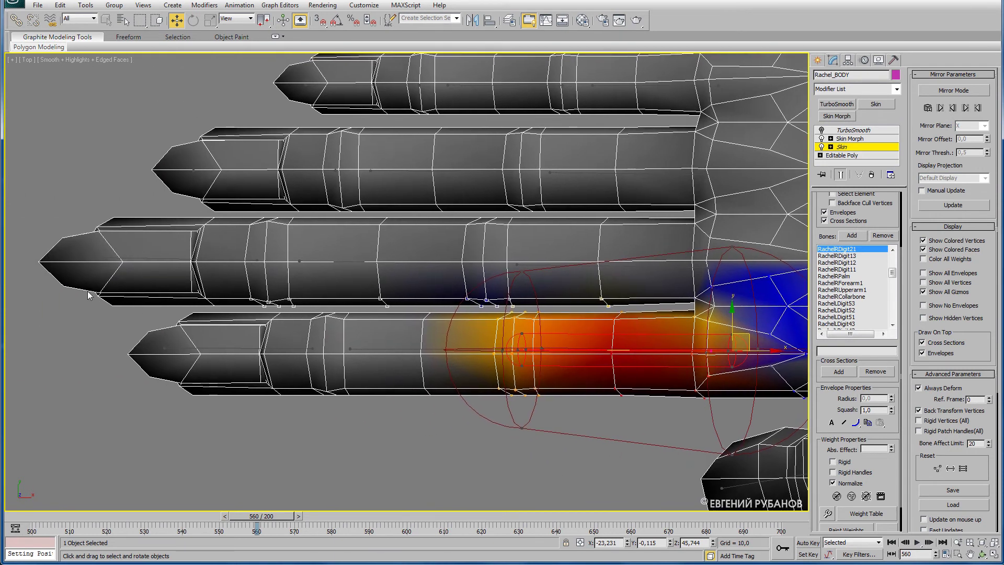
{"action": "left_click_drag", "start_coordinate": [36, 280], "coordinate": [242, 321], "text": "ctrl"}
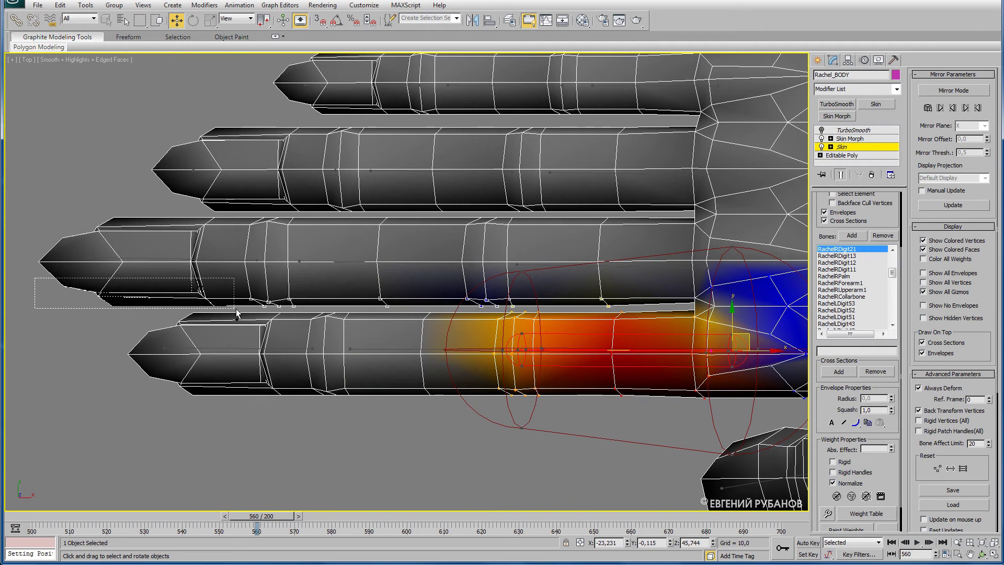
{"action": "mouse_move", "coordinate": [488, 320]}
{"action": "middle_mouse_down"}
{"action": "mouse_move", "coordinate": [362, 303]}
{"action": "mouse_move", "coordinate": [394, 286]}
{"action": "middle_mouse_up"}
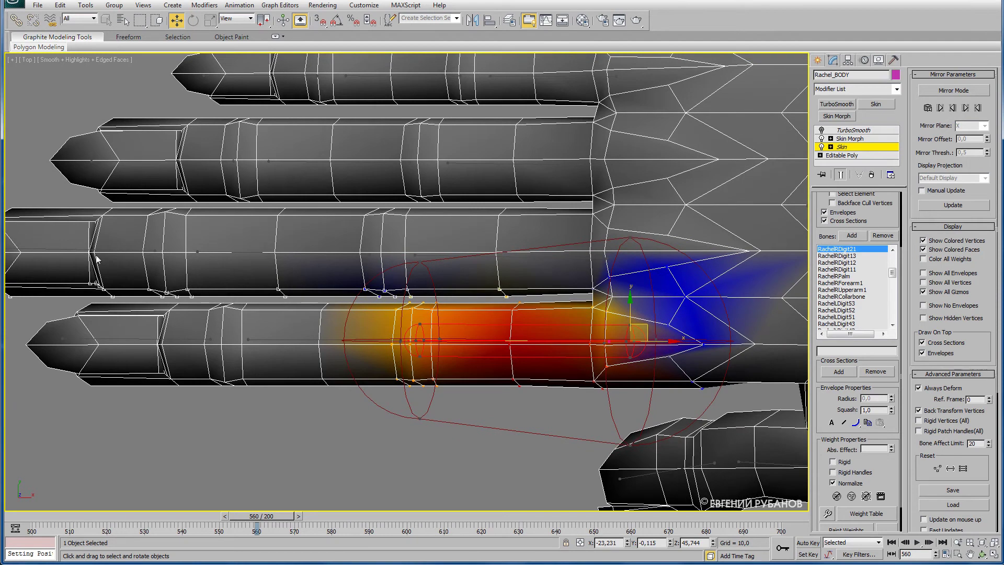
{"action": "middle_click_drag", "start_coordinate": [160, 274], "coordinate": [262, 271]}
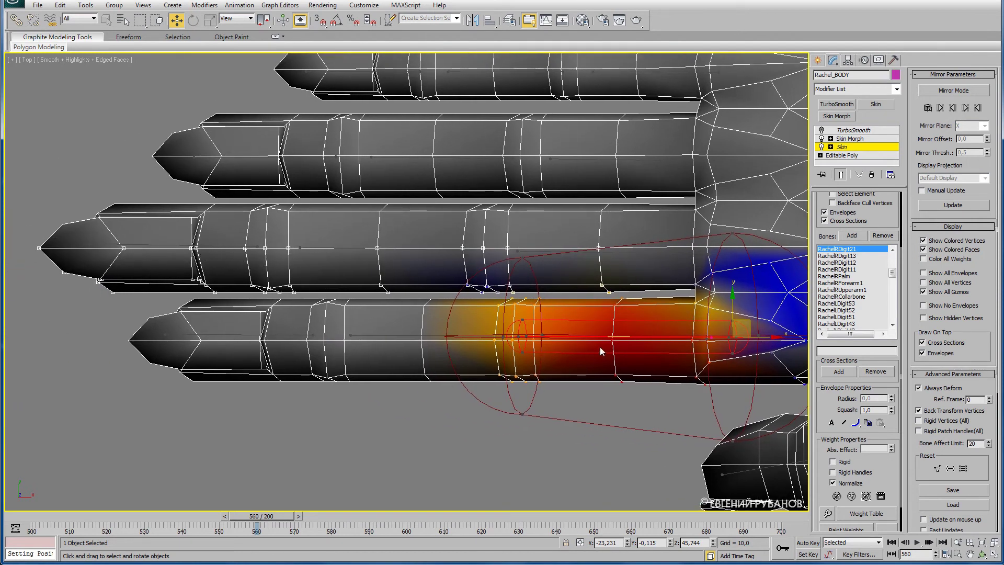
{"action": "middle_click_drag", "start_coordinate": [578, 346], "coordinate": [511, 333]}
- Zero the selected vertices' RachelRDigit21, RachelRDigit22 and RachelRDigit23 weights
{"action": "right_click", "coordinate": [892, 450]}
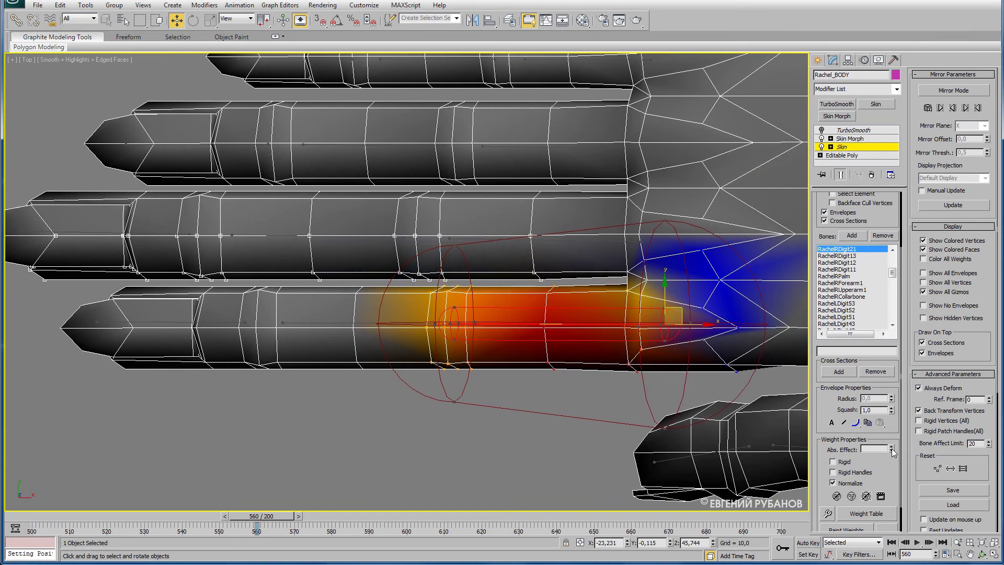
{"action": "left_click", "coordinate": [324, 325]}
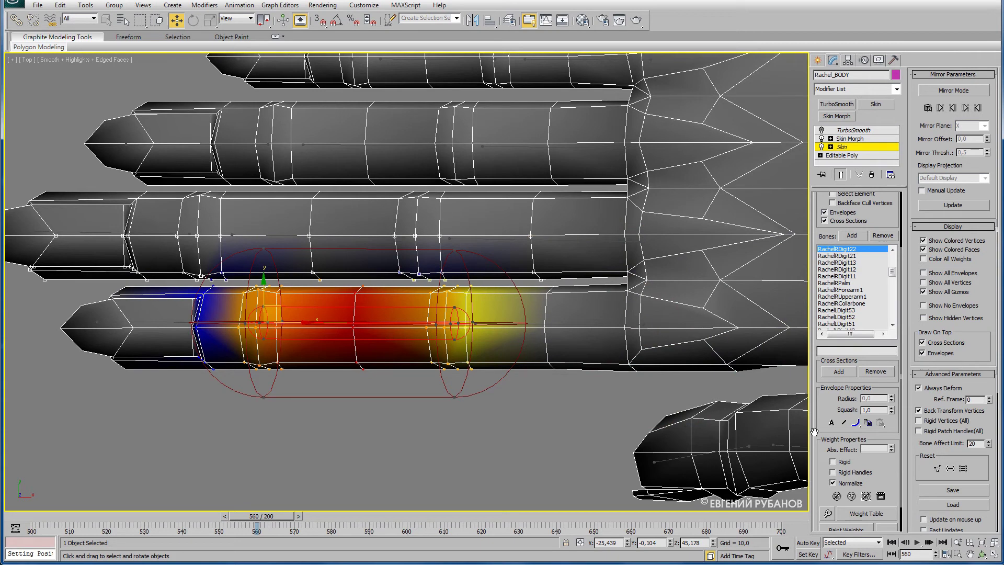
{"action": "right_click", "coordinate": [892, 449]}
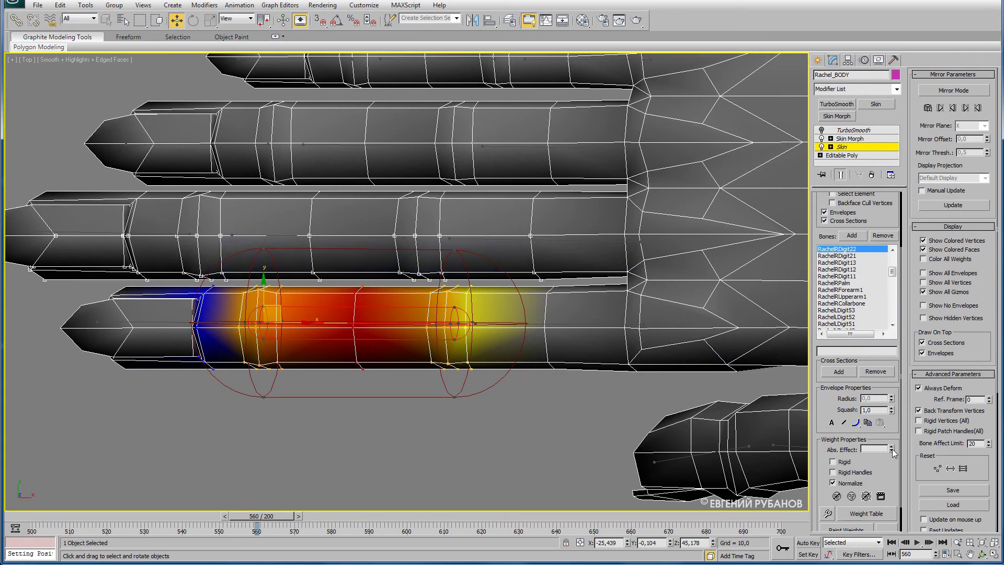
{"action": "left_click", "coordinate": [161, 321]}
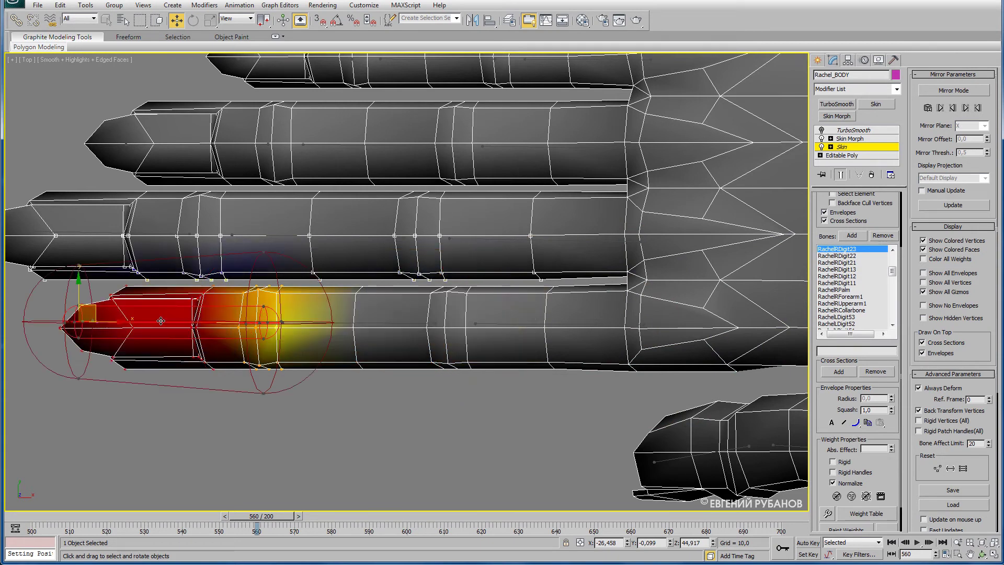
{"action": "right_click", "coordinate": [892, 450]}
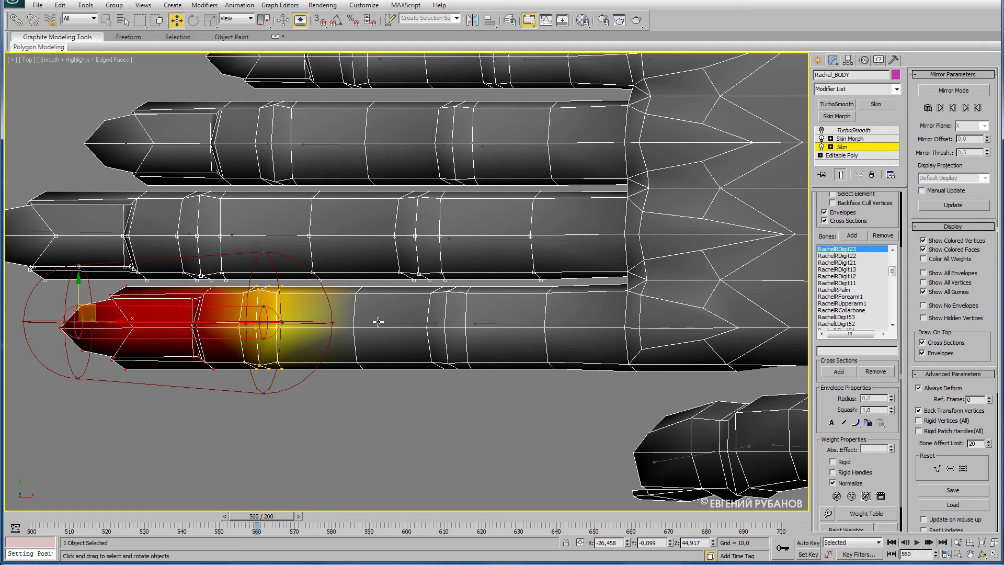
- Reactivate RachelRDigit21 and toggle the envelope cross-section display
{"action": "left_click", "coordinate": [534, 326]}
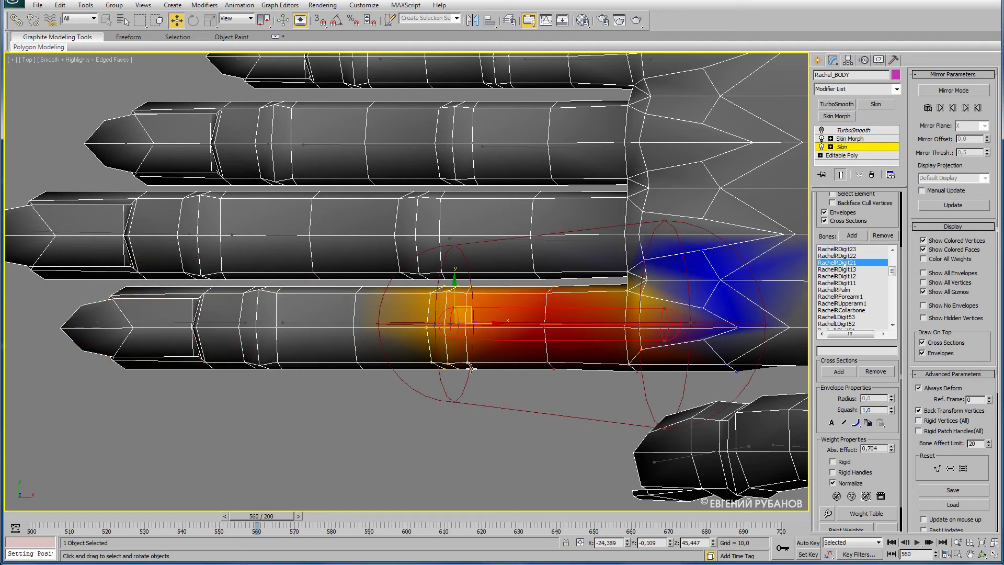
{"action": "left_click", "coordinate": [825, 221]}
{"action": "scroll", "coordinate": [881, 227], "scroll_direction": "up", "scroll_amount": 3}
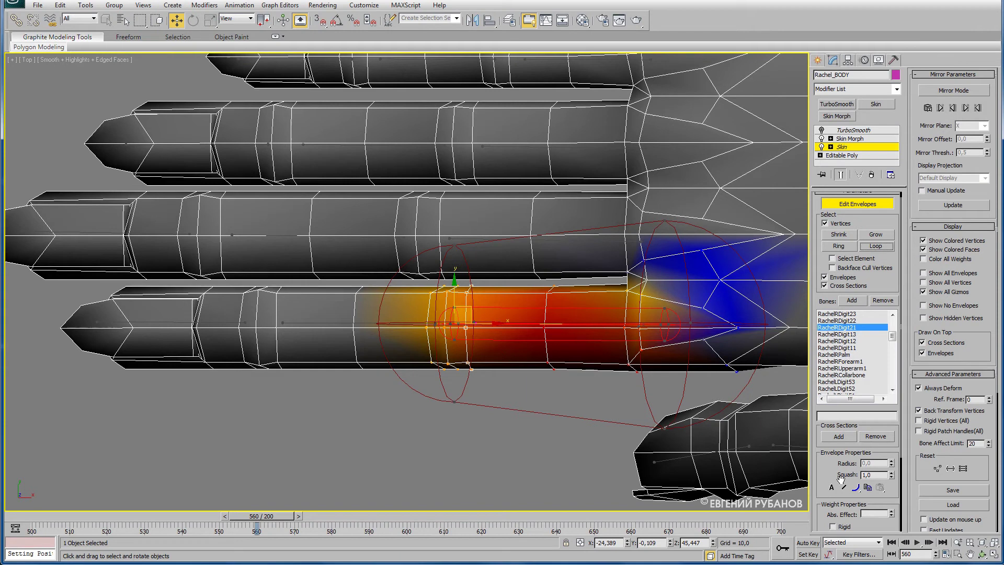
{"action": "scroll", "coordinate": [823, 470], "scroll_direction": "down", "scroll_amount": 2}
{"action": "scroll", "coordinate": [823, 473], "scroll_direction": "down", "scroll_amount": 3}
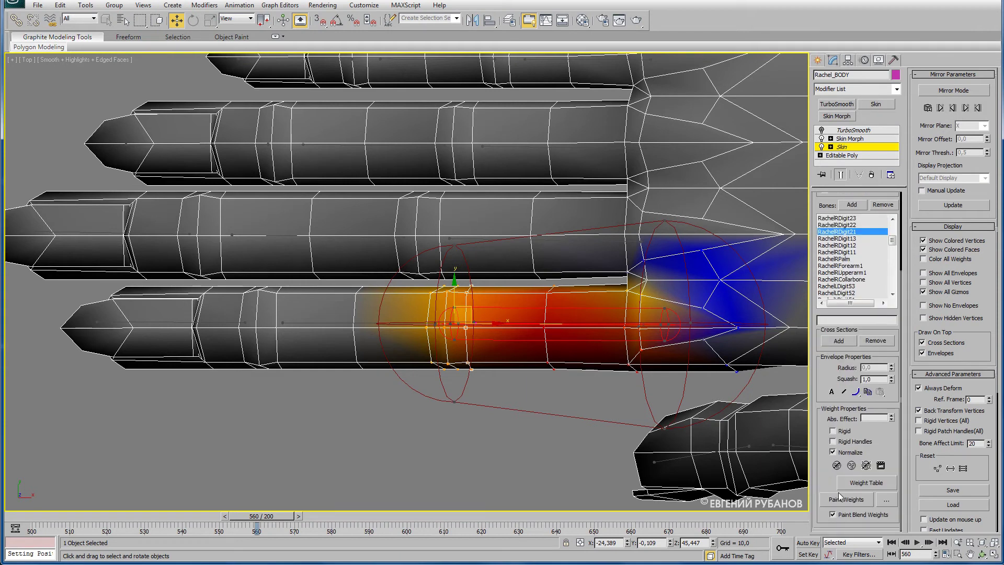
- Open the Skin Weight Table and set the listed vertices' RachelRDigit21 weight to 0,75
{"action": "left_click", "coordinate": [864, 484]}
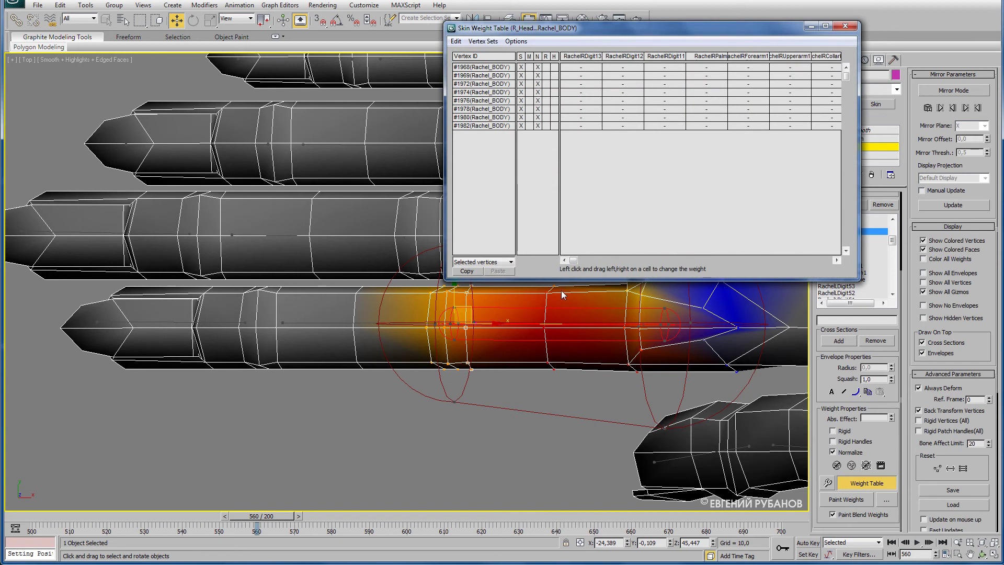
{"action": "left_click_drag", "start_coordinate": [496, 71], "coordinate": [491, 127]}
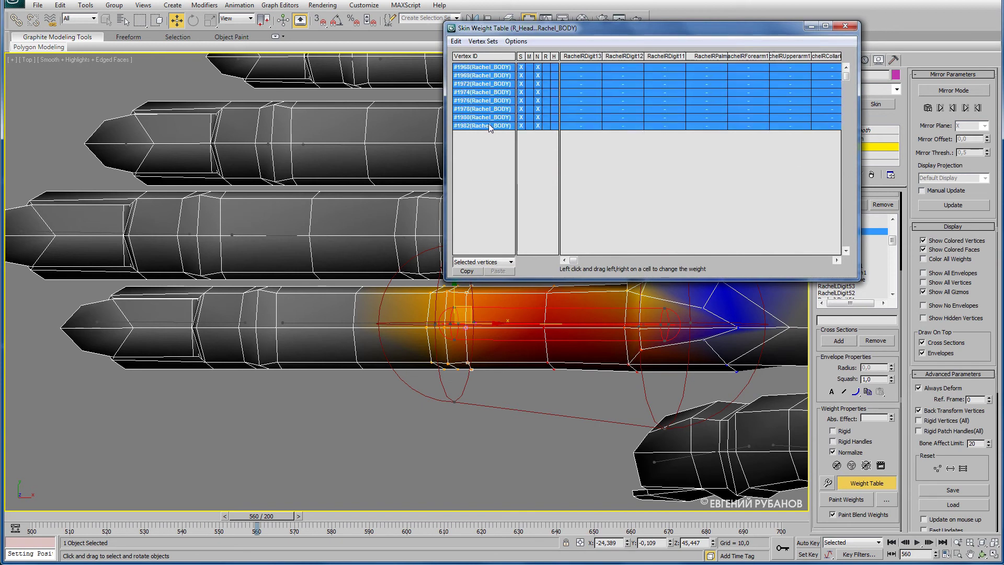
{"action": "left_click_drag", "start_coordinate": [574, 261], "coordinate": [619, 260]}
{"action": "left_click", "coordinate": [652, 69]}
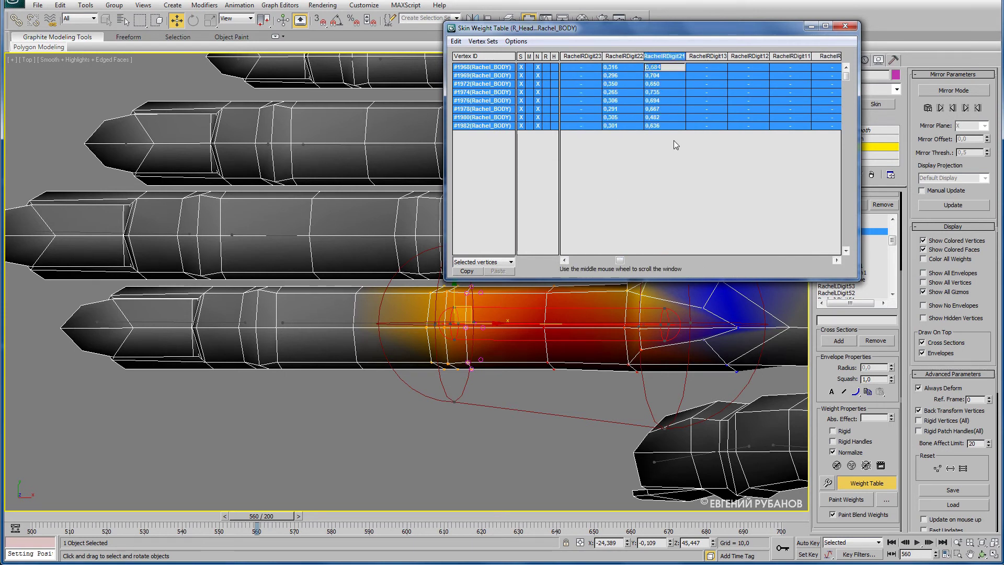
{"action": "type", "text": ",75"}
{"action": "key", "text": "Return"}
- Loop-select from vertices #1983 and #1971 and set RachelRDigit21 weight to 0,5
{"action": "left_click", "coordinate": [454, 318]}
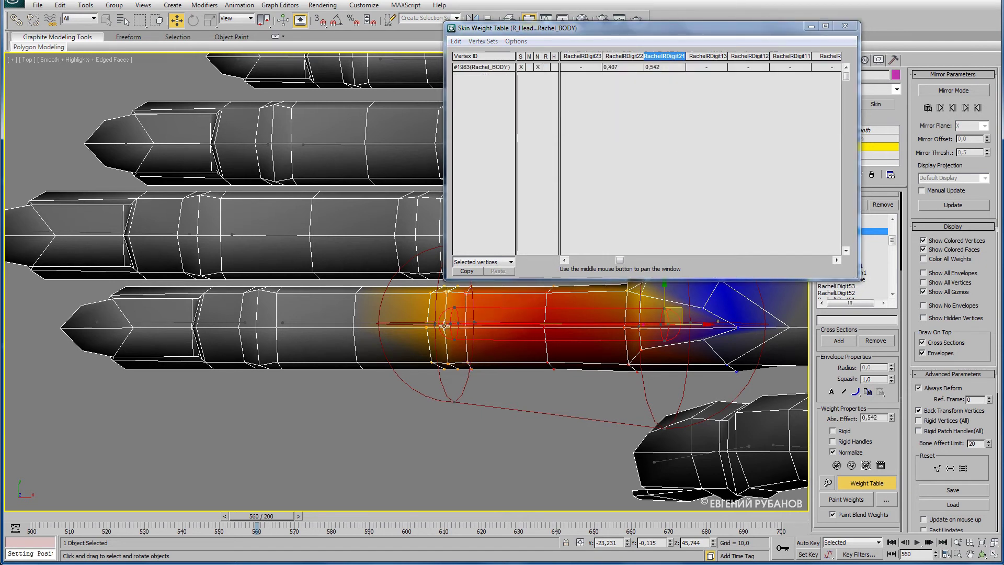
{"action": "left_click", "coordinate": [444, 328], "text": "ctrl"}
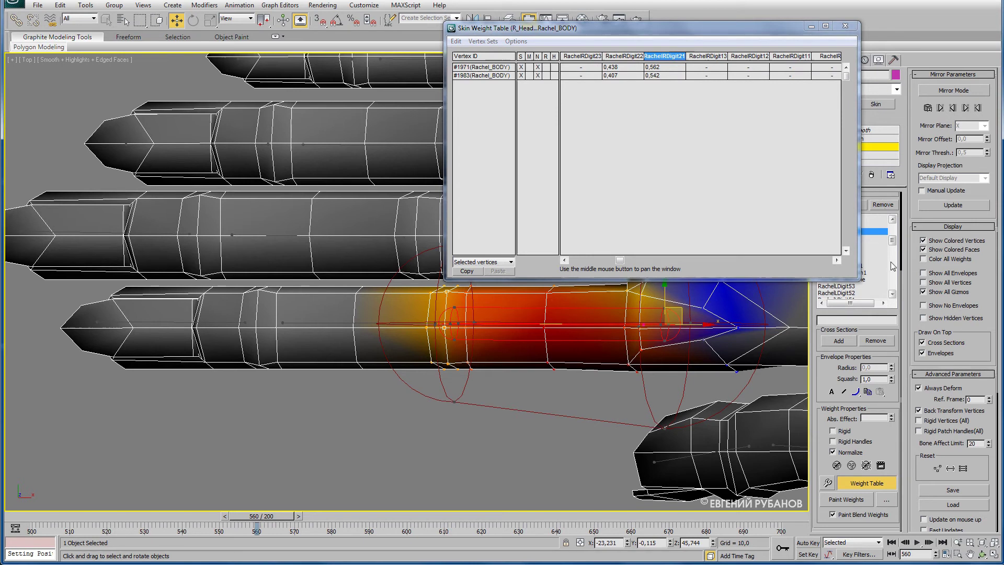
{"action": "left_click_drag", "start_coordinate": [823, 365], "coordinate": [823, 399]}
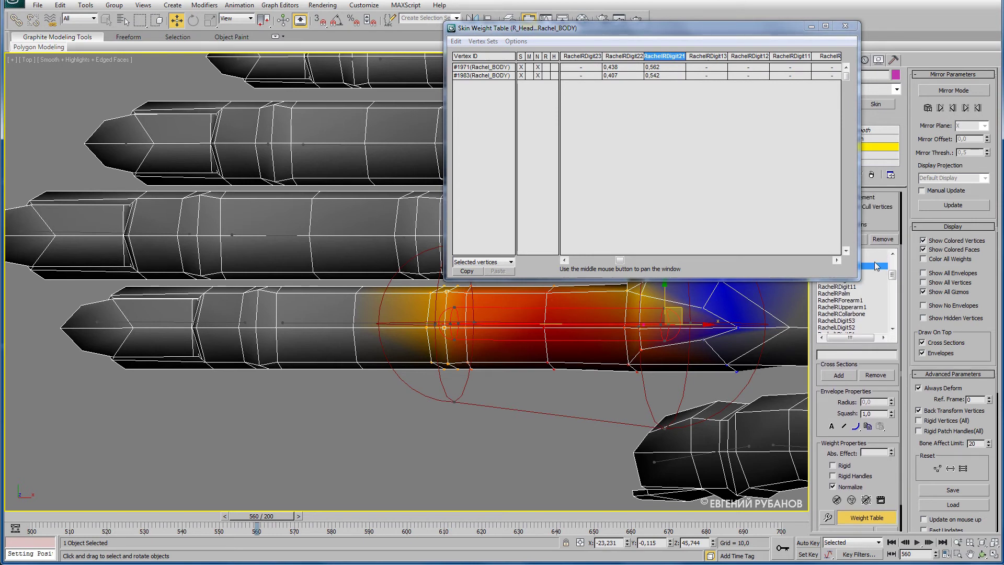
{"action": "scroll", "coordinate": [883, 230], "scroll_direction": "up", "scroll_amount": 2}
{"action": "scroll", "coordinate": [887, 244], "scroll_direction": "up", "scroll_amount": 2}
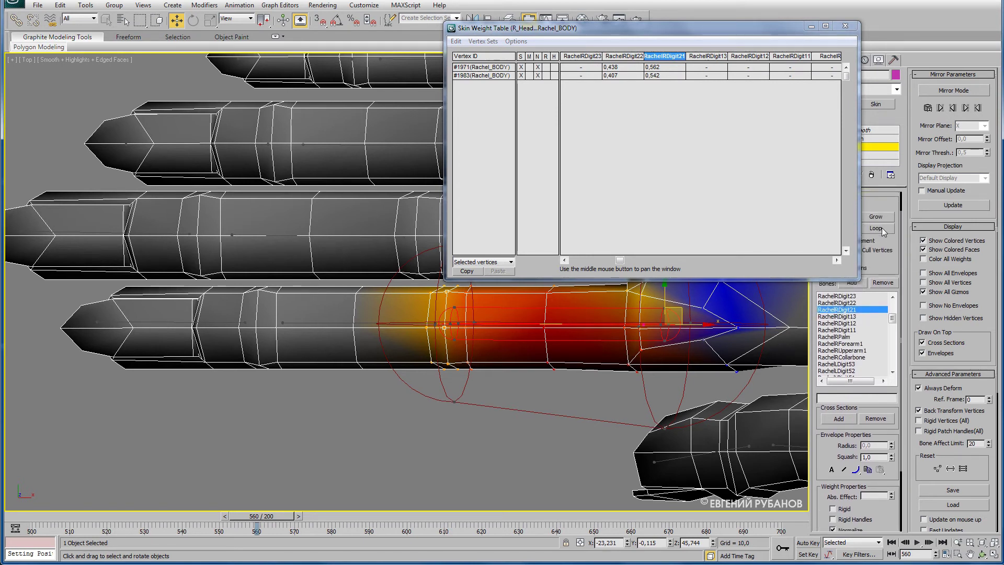
{"action": "left_click", "coordinate": [886, 231]}
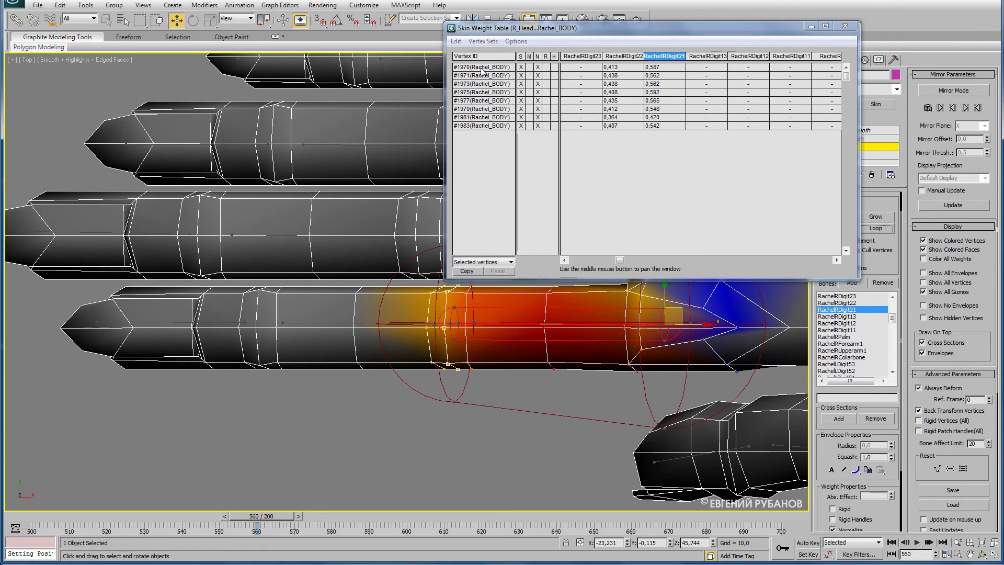
{"action": "left_click_drag", "start_coordinate": [484, 68], "coordinate": [482, 127]}
{"action": "left_click", "coordinate": [653, 67]}
{"action": "type", "text": "0,5"}
{"action": "key", "text": "Return"}
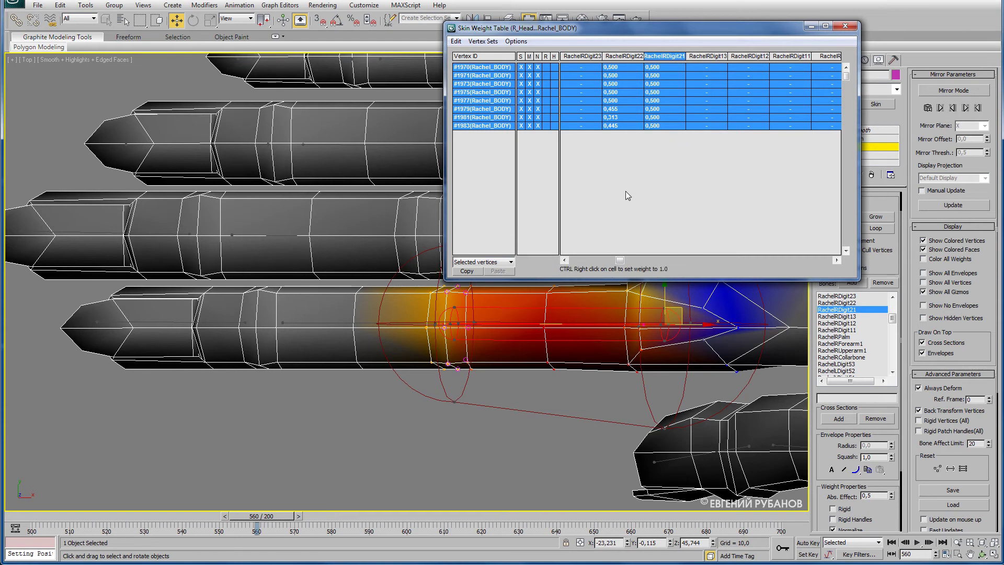
{"action": "left_click", "coordinate": [613, 63]}
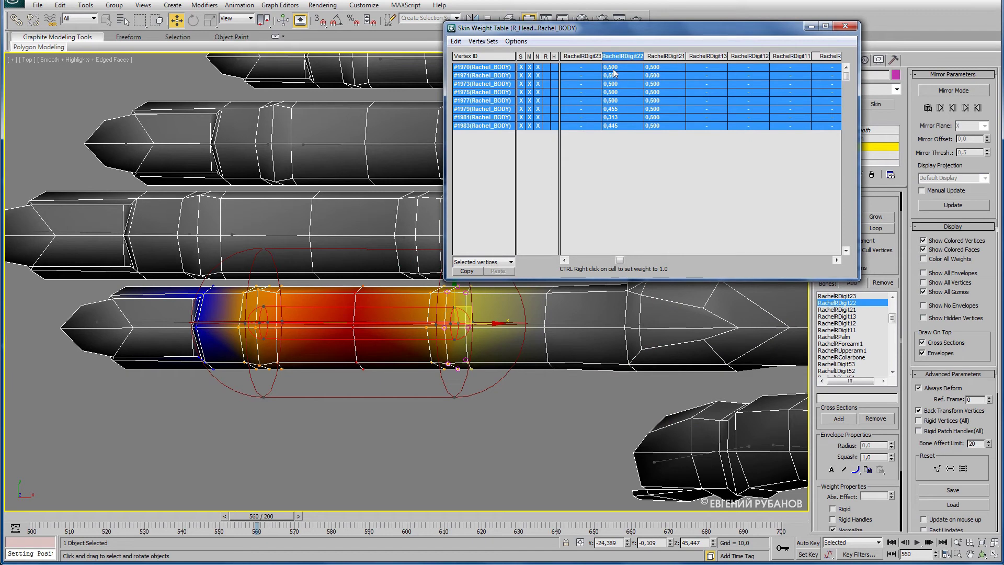
- Loop-select the joint ring and set its RachelRDigit22 weight to 0,75
{"action": "left_click_drag", "start_coordinate": [614, 73], "coordinate": [630, 141]}
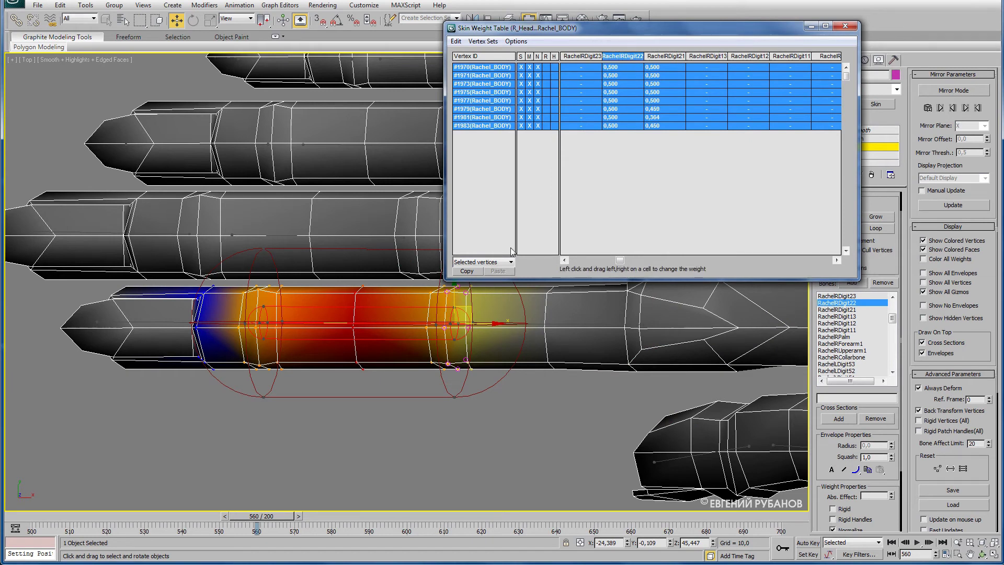
{"action": "left_click", "coordinate": [427, 328]}
{"action": "left_click", "coordinate": [435, 298], "text": "ctrl"}
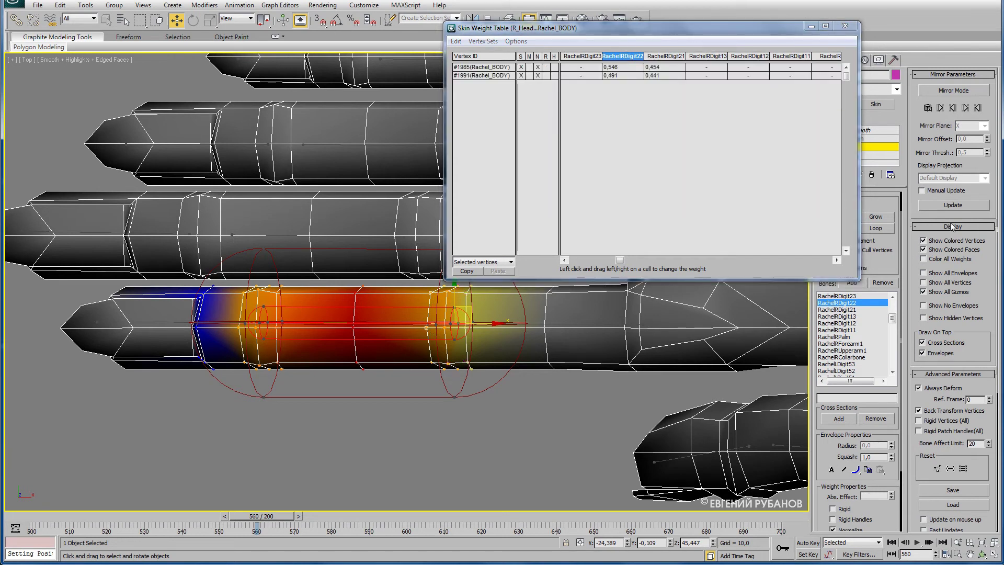
{"action": "left_click", "coordinate": [876, 228]}
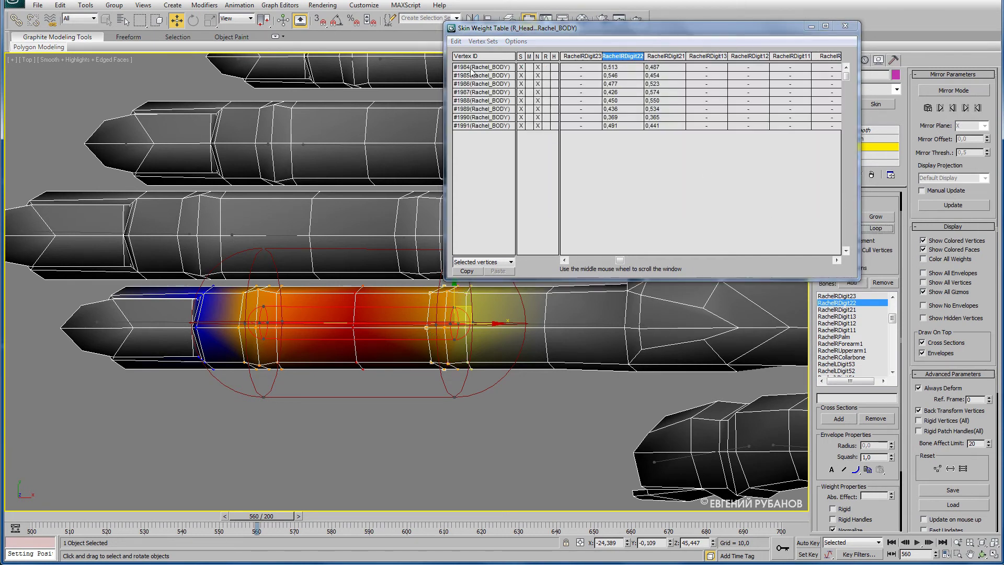
{"action": "left_click_drag", "start_coordinate": [470, 68], "coordinate": [476, 128]}
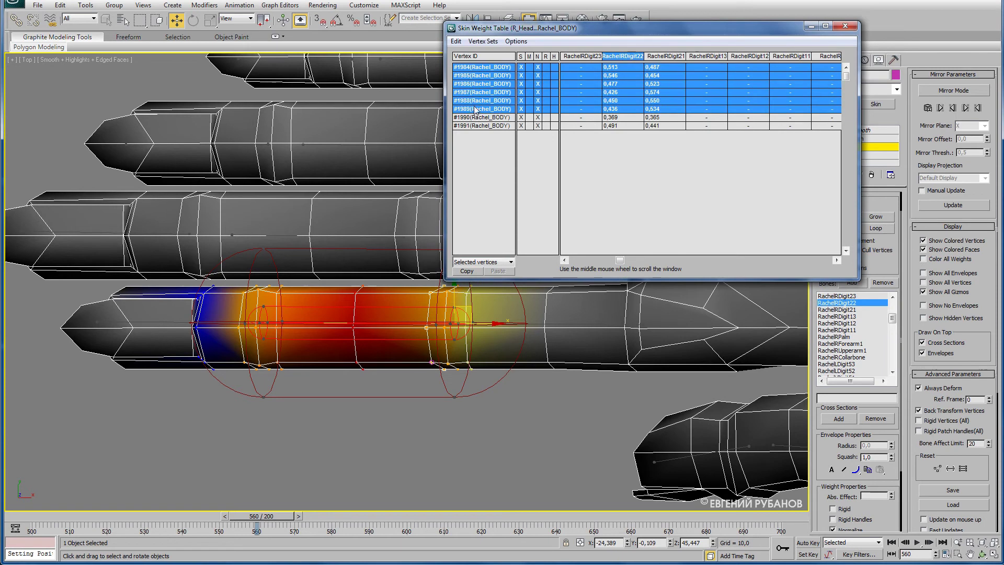
{"action": "left_click", "coordinate": [612, 68]}
{"action": "type", "text": "0,75"}
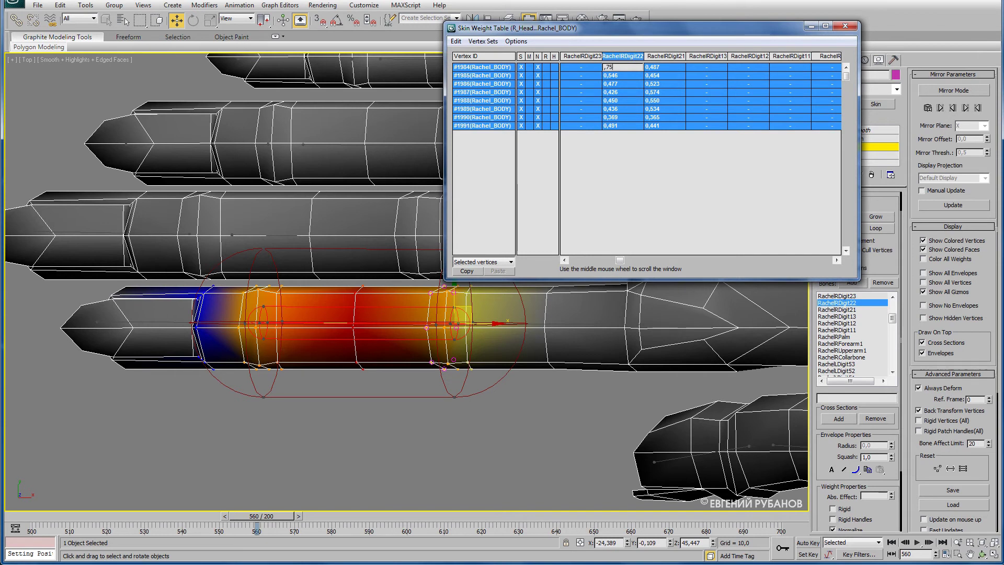
{"action": "key", "text": "Return"}
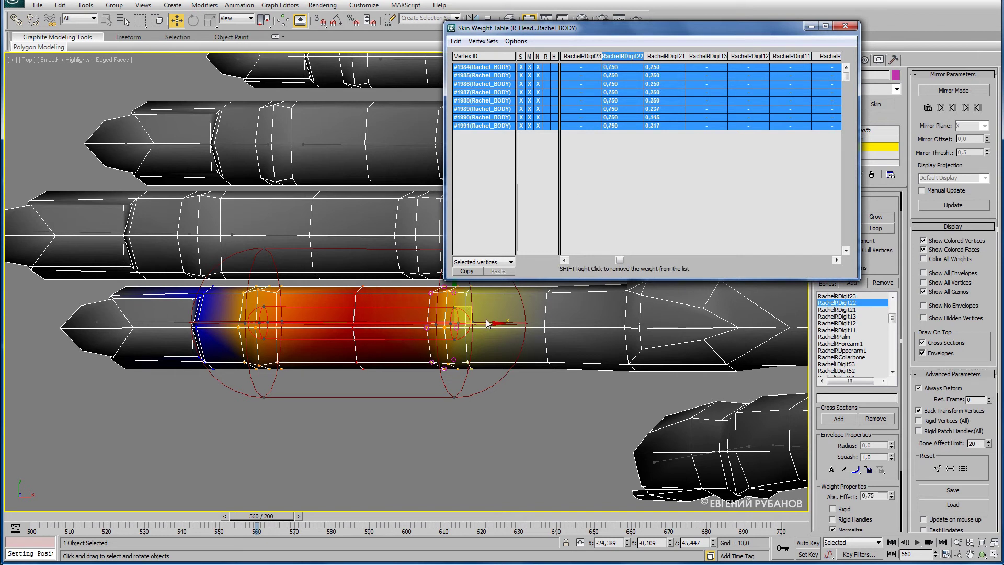
- Edit and confirm the loop's RachelRDigit21 weight
{"action": "left_click", "coordinate": [670, 69]}
{"action": "left_click", "coordinate": [655, 68]}
{"action": "key", "text": "Return"}
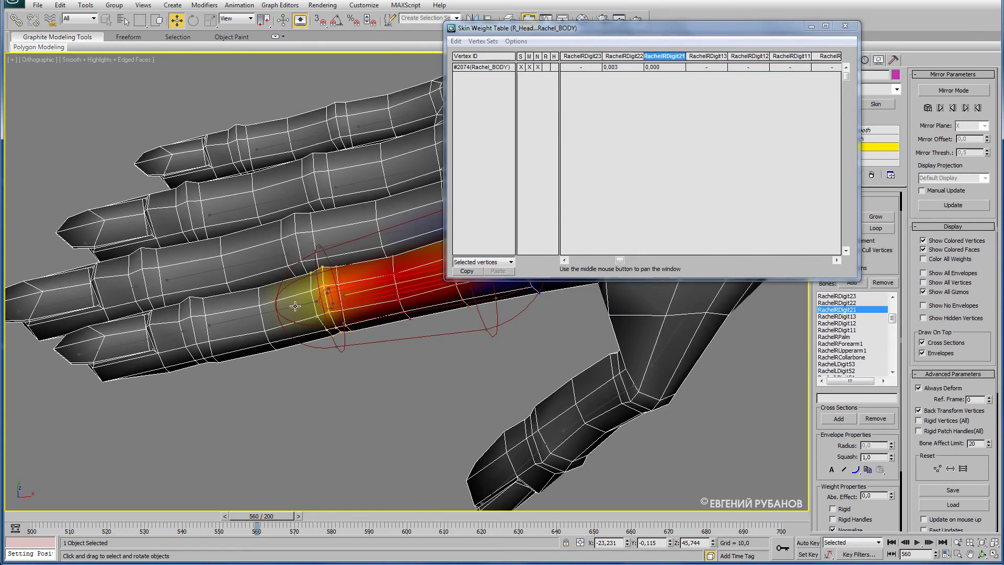
- Reactivate RachelRDigit22, loop-select the next joint ring, and weight it 0,75 to RachelRDigit22
{"action": "left_click", "coordinate": [295, 306]}
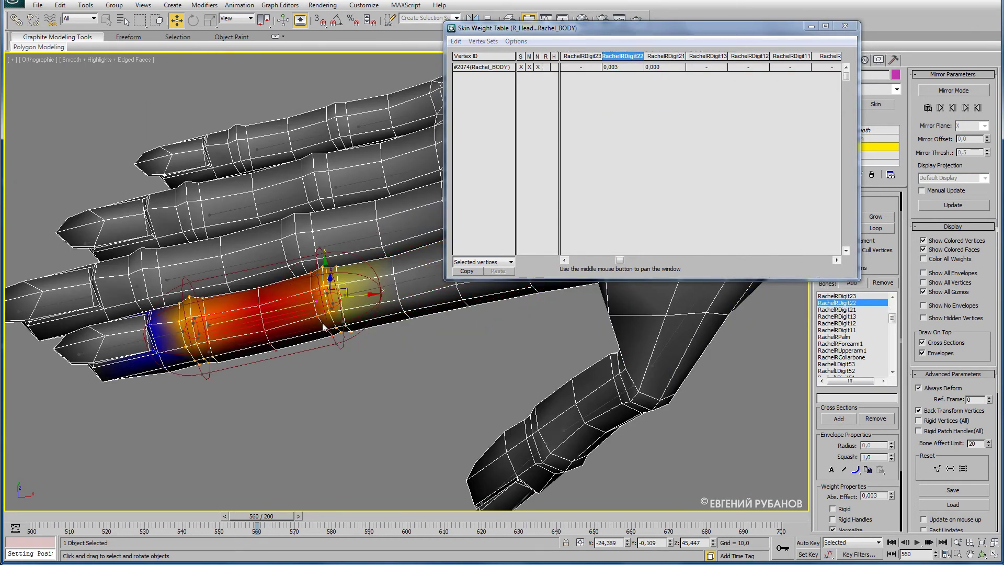
{"action": "left_click", "coordinate": [205, 314]}
{"action": "left_click", "coordinate": [203, 298], "text": "ctrl"}
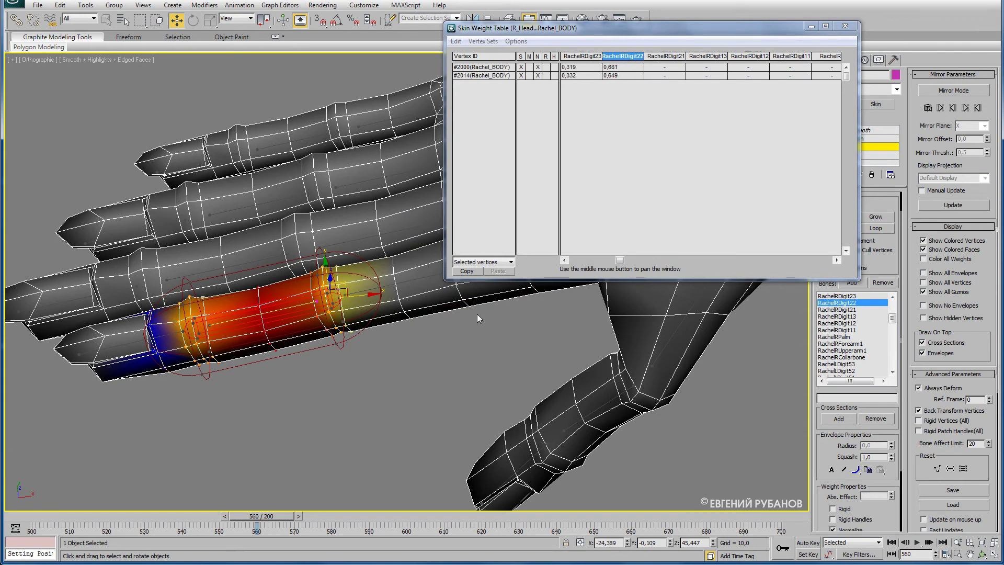
{"action": "left_click", "coordinate": [884, 228]}
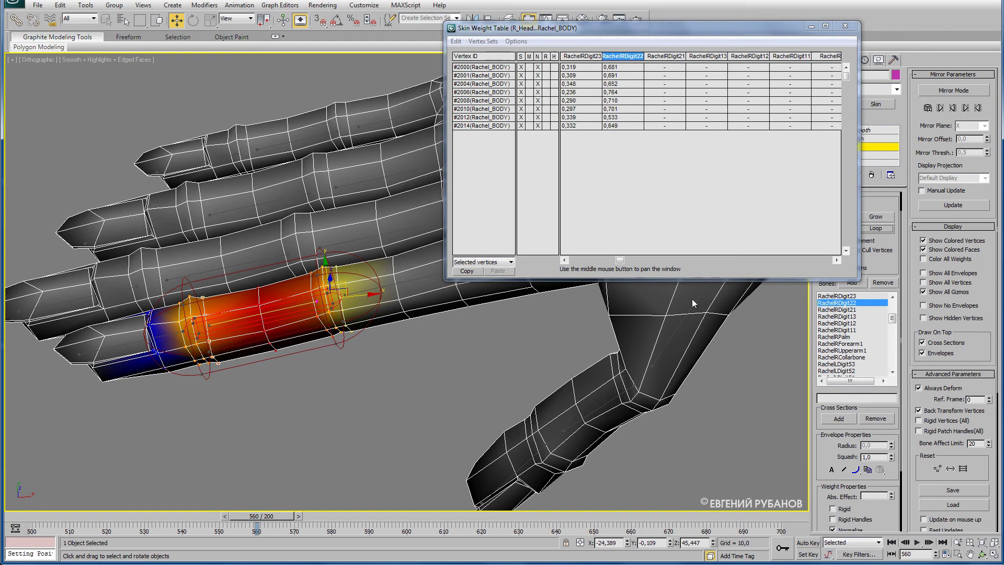
{"action": "left_click_drag", "start_coordinate": [489, 68], "coordinate": [484, 127]}
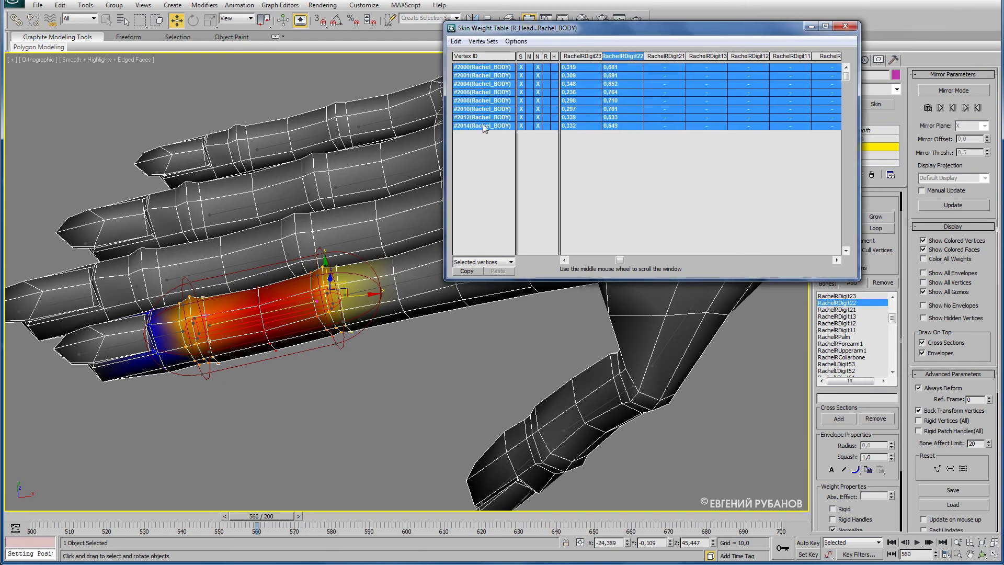
{"action": "left_click", "coordinate": [625, 68]}
{"action": "type", "text": "0,75"}
{"action": "key", "text": "Return"}
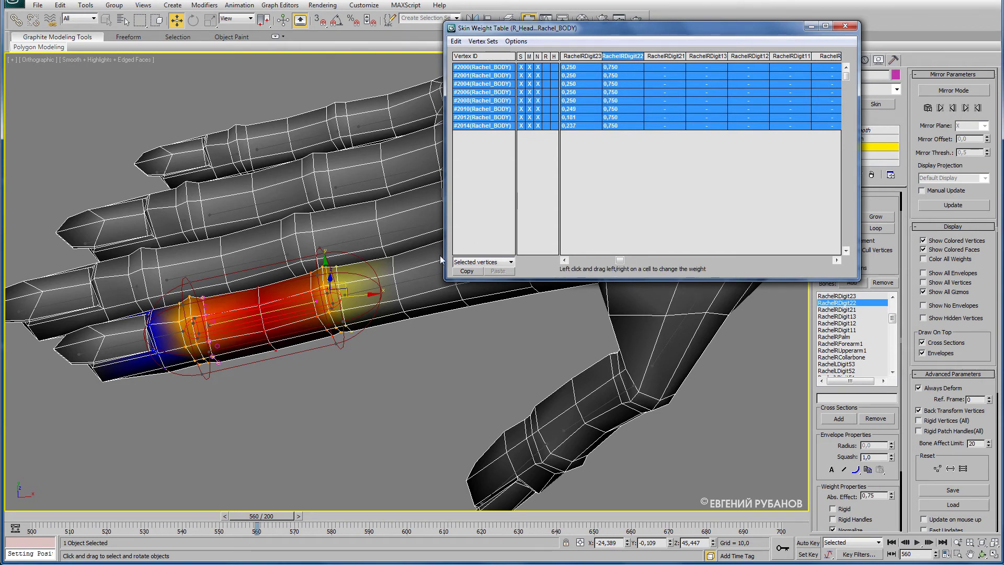
{"action": "left_click", "coordinate": [580, 67]}
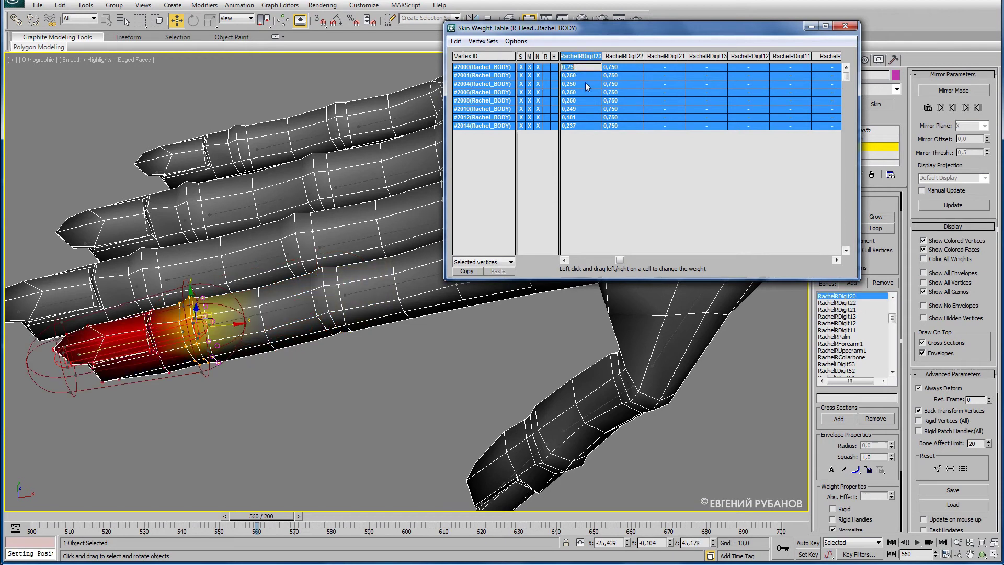
- Weight the first joint loop to RachelRDigit23 at 0,25 and the next loop at 0,5
{"action": "type", "text": "0,25"}
{"action": "key", "text": "Return"}
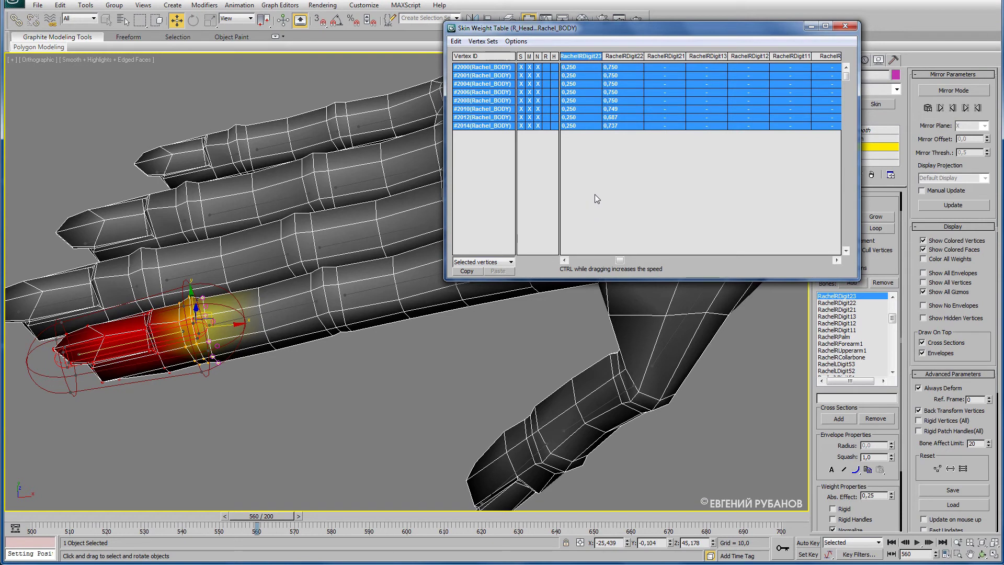
{"action": "left_click", "coordinate": [203, 357]}
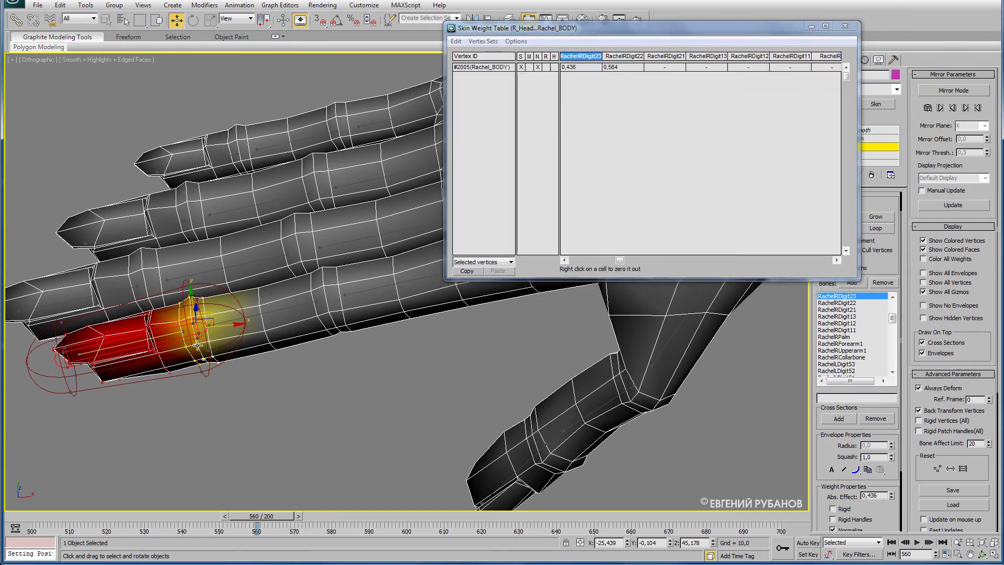
{"action": "left_click", "coordinate": [198, 347]}
{"action": "left_click", "coordinate": [867, 218]}
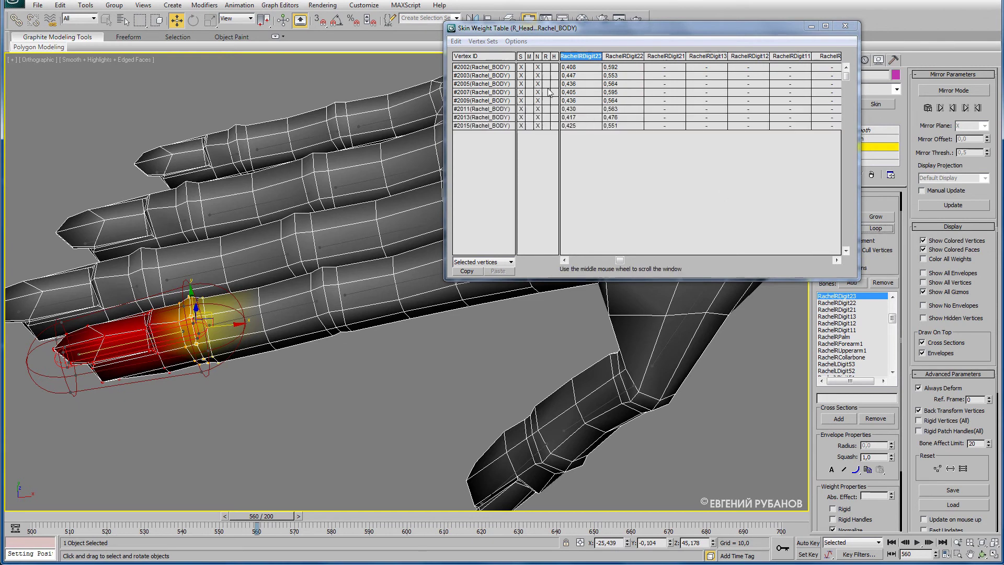
{"action": "left_click_drag", "start_coordinate": [491, 67], "coordinate": [490, 134]}
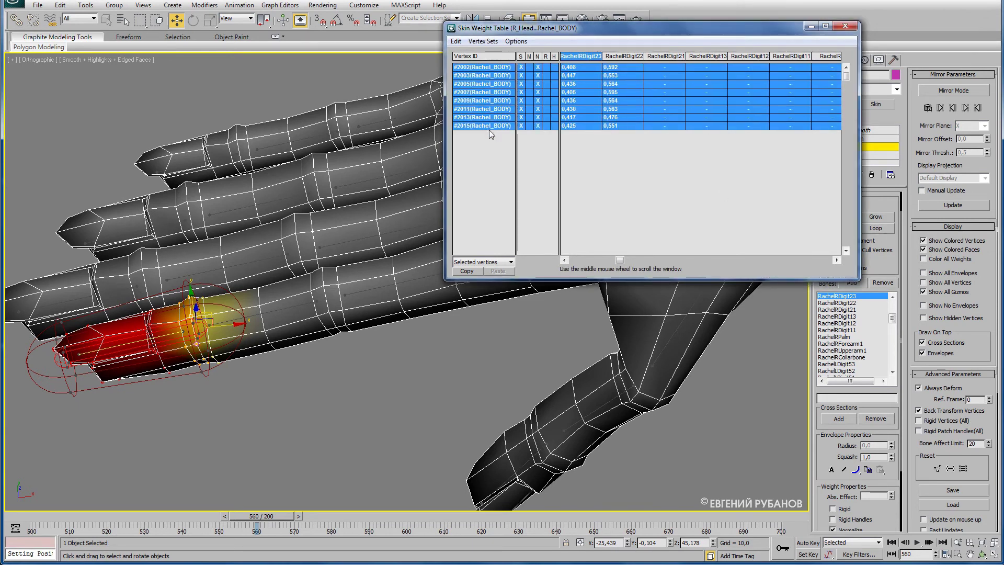
{"action": "left_click", "coordinate": [572, 69]}
{"action": "type", "text": "0,5"}
{"action": "key", "text": "Return"}
- Weight the third joint loop's eight vertices to RachelRDigit23 at 0,75
{"action": "left_click", "coordinate": [187, 347]}
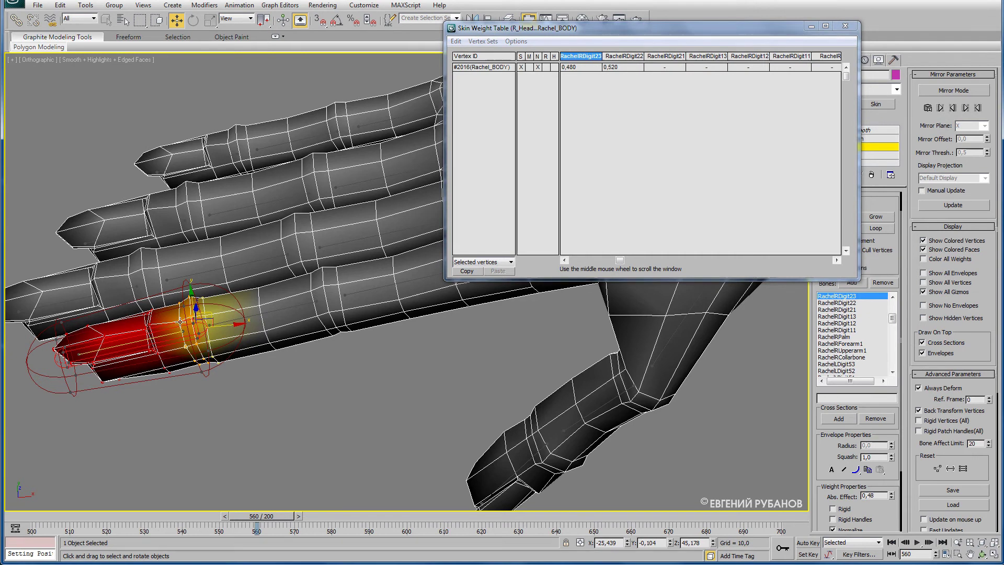
{"action": "left_click", "coordinate": [875, 228]}
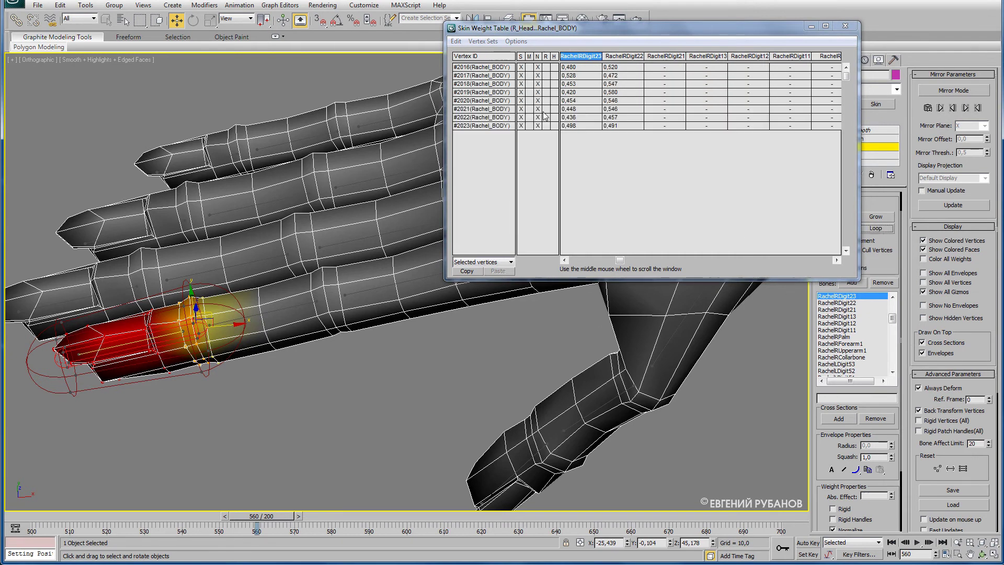
{"action": "left_click_drag", "start_coordinate": [483, 67], "coordinate": [486, 133]}
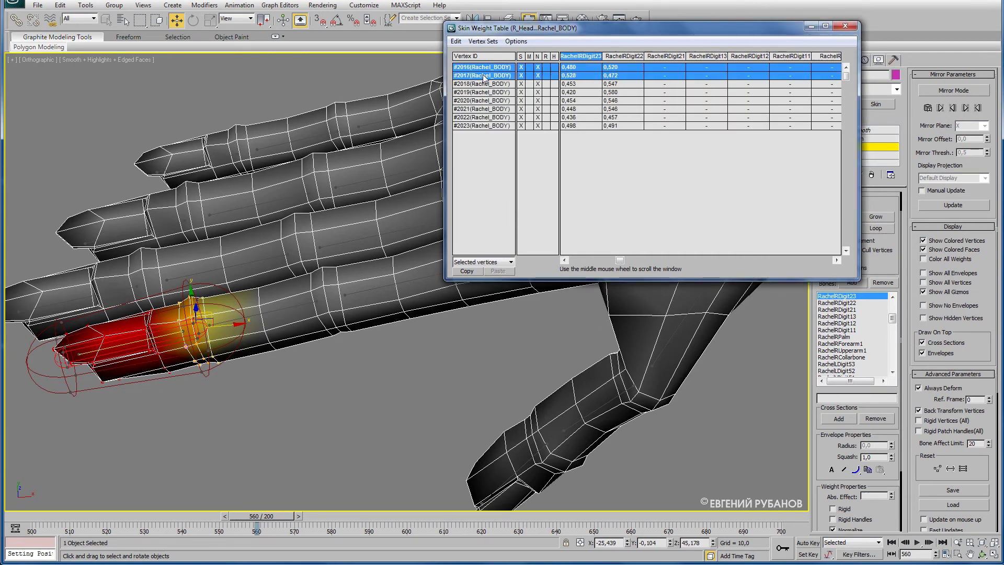
{"action": "left_click", "coordinate": [578, 67]}
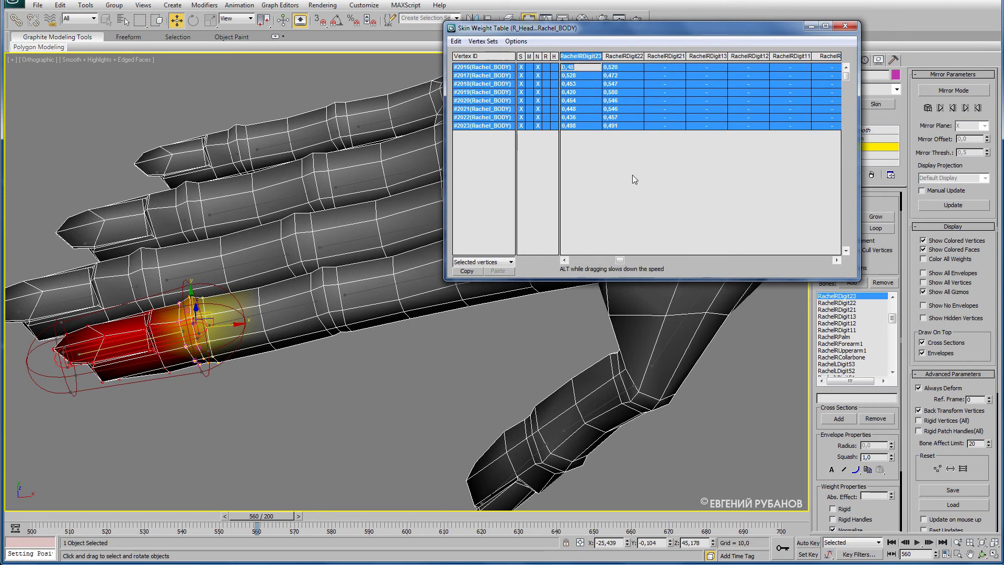
{"action": "type", "text": "0,75"}
{"action": "key", "text": "Return"}
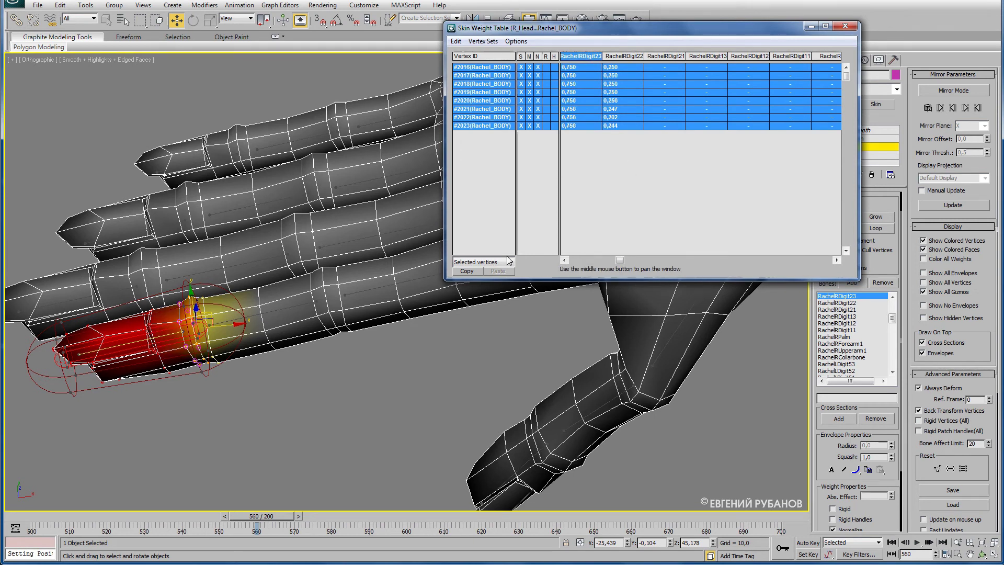
- Close the Skin Weight Table and scrub the timeline to test the finger bend, returning to frame 560
{"action": "middle_click_drag", "start_coordinate": [240, 357], "coordinate": [251, 361]}
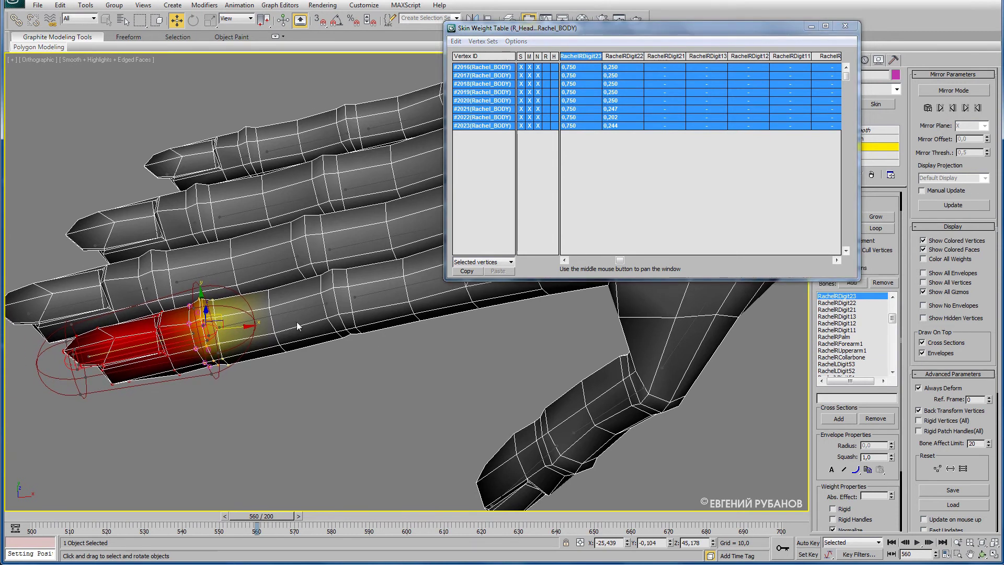
{"action": "middle_click_drag", "start_coordinate": [325, 384], "coordinate": [255, 335]}
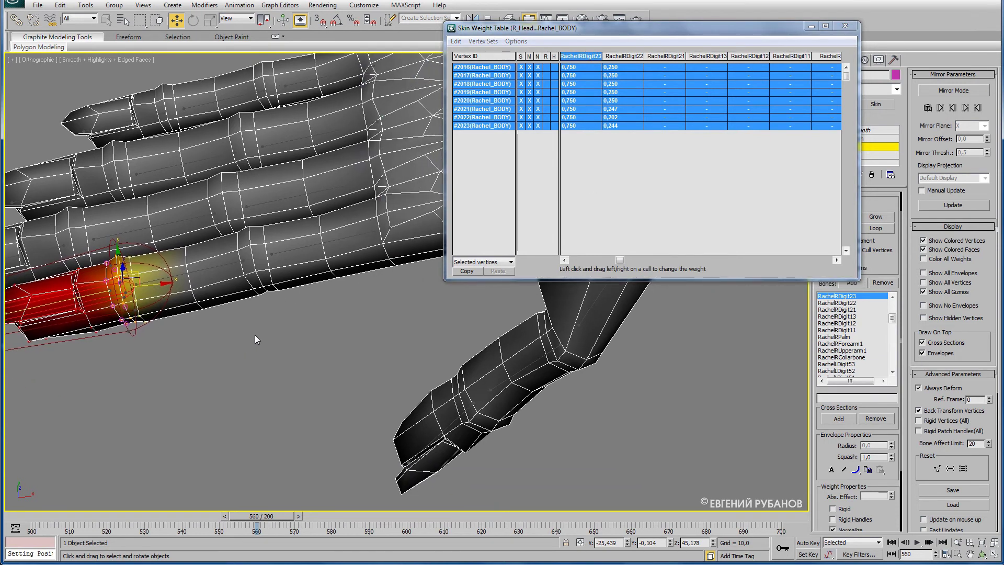
{"action": "left_click", "coordinate": [845, 26]}
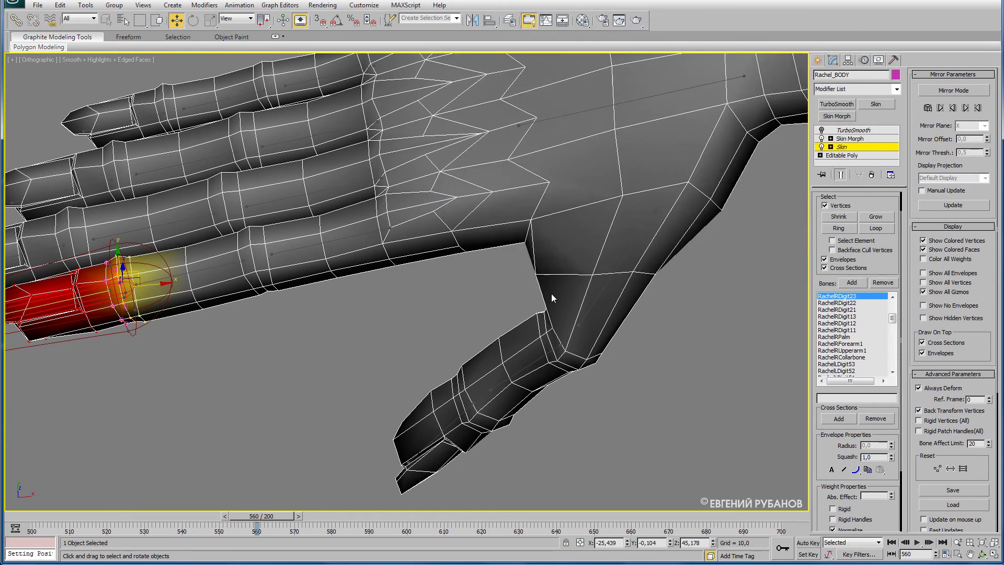
{"action": "middle_click_drag", "start_coordinate": [551, 293], "coordinate": [482, 263]}
{"action": "left_click_drag", "start_coordinate": [289, 517], "coordinate": [297, 518]}
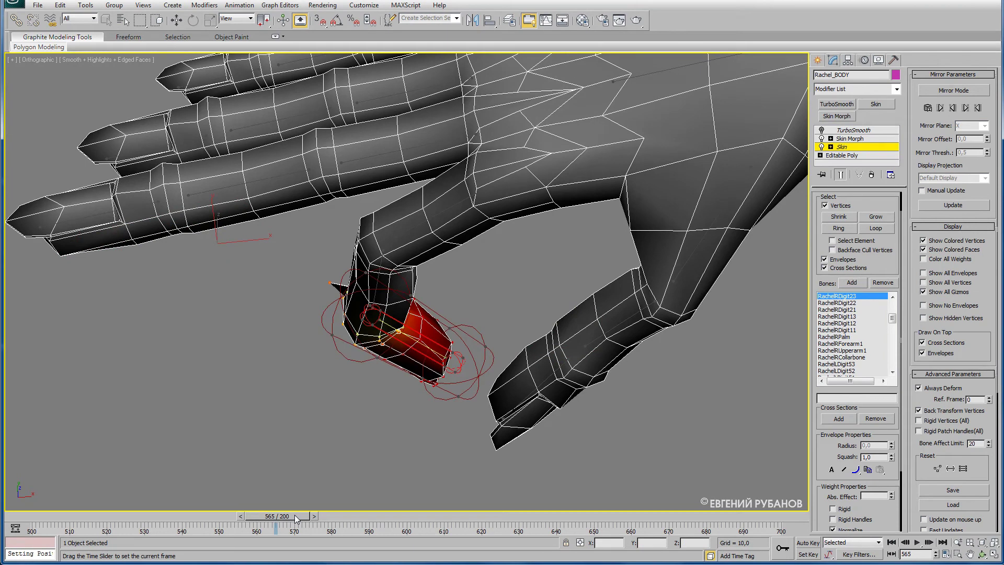
{"action": "left_click_drag", "start_coordinate": [296, 518], "coordinate": [275, 519]}
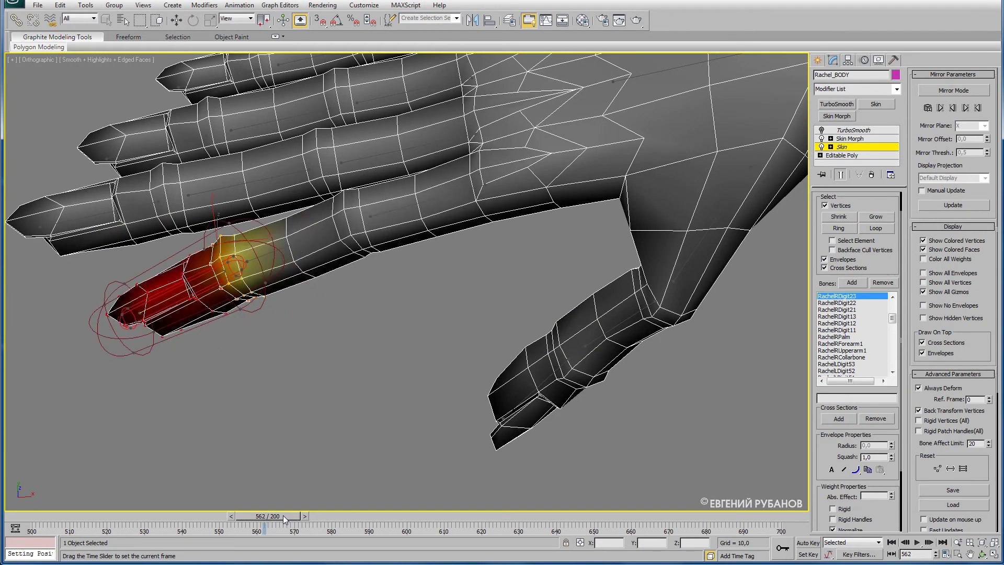
- Zoom out over the whole hand and select the middle-finger bone RachelRDigit31
{"action": "key", "text": "w"}
{"action": "scroll", "coordinate": [326, 349], "scroll_direction": "down", "scroll_amount": 3}
{"action": "middle_click_drag", "start_coordinate": [326, 349], "coordinate": [344, 349], "text": "alt"}
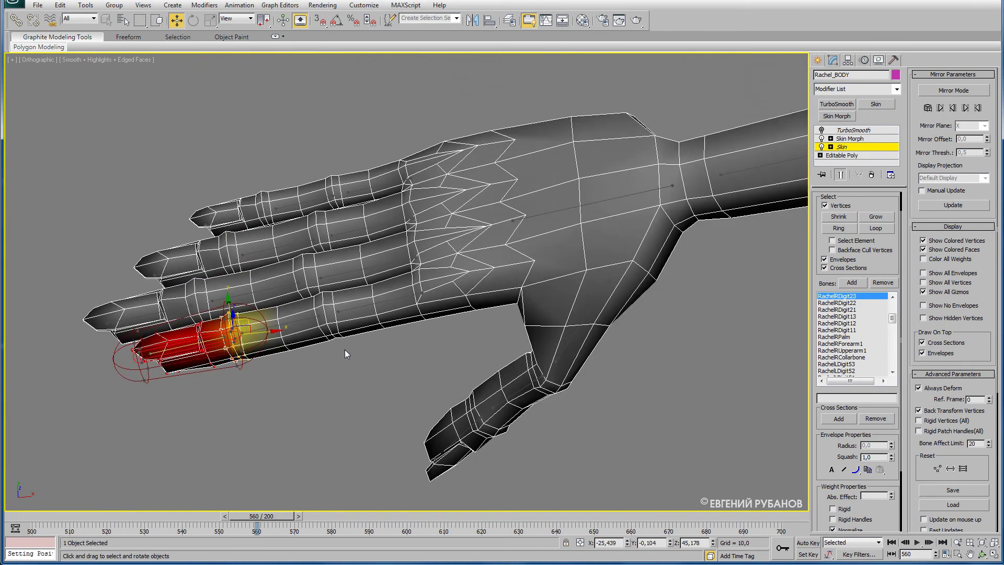
{"action": "left_click", "coordinate": [370, 267]}
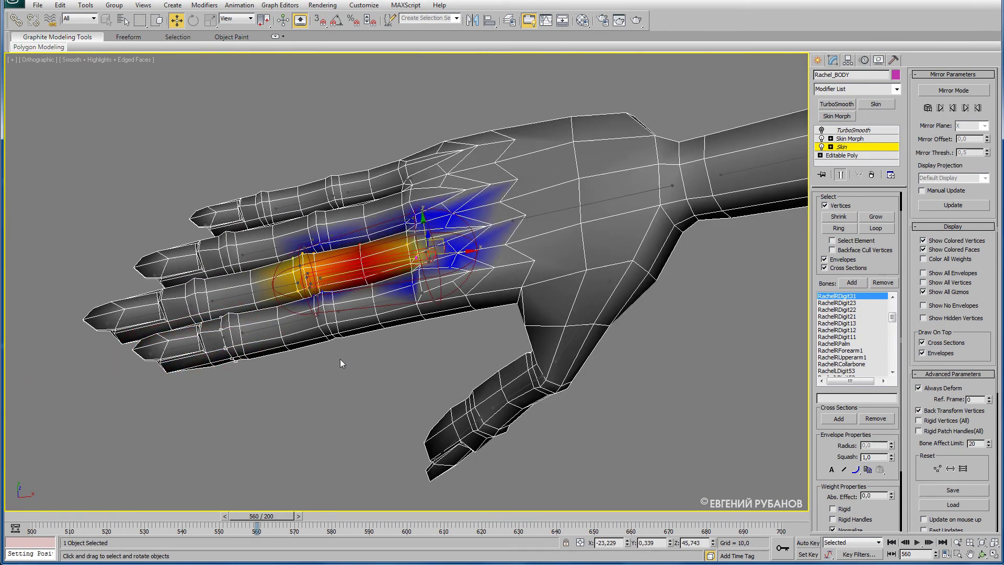
- In Top view, zoom in and box-select the vertices of the finger below
{"action": "key", "text": "t"}
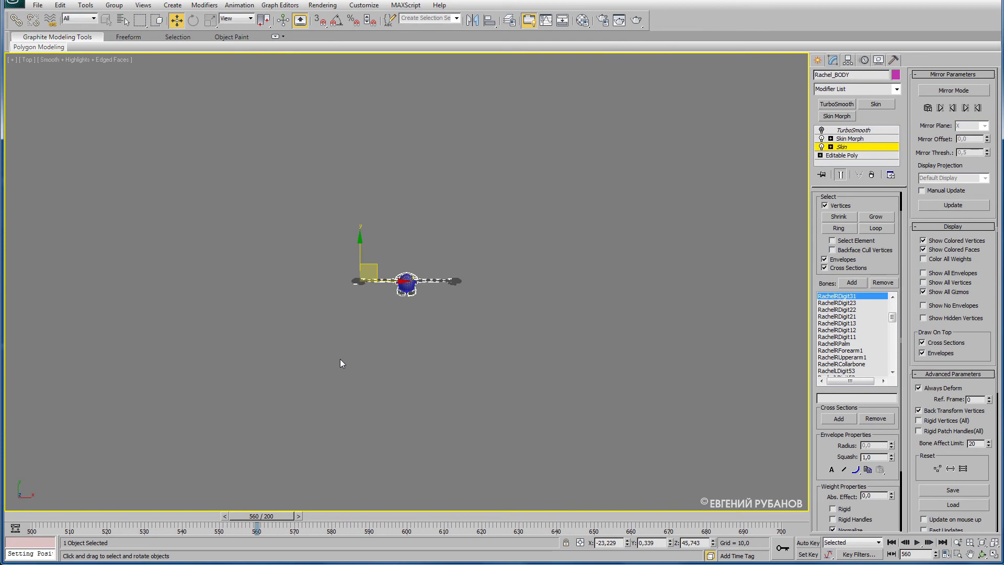
{"action": "scroll", "coordinate": [367, 318], "scroll_direction": "up", "scroll_amount": 5}
{"action": "scroll", "coordinate": [362, 309], "scroll_direction": "up", "scroll_amount": 2}
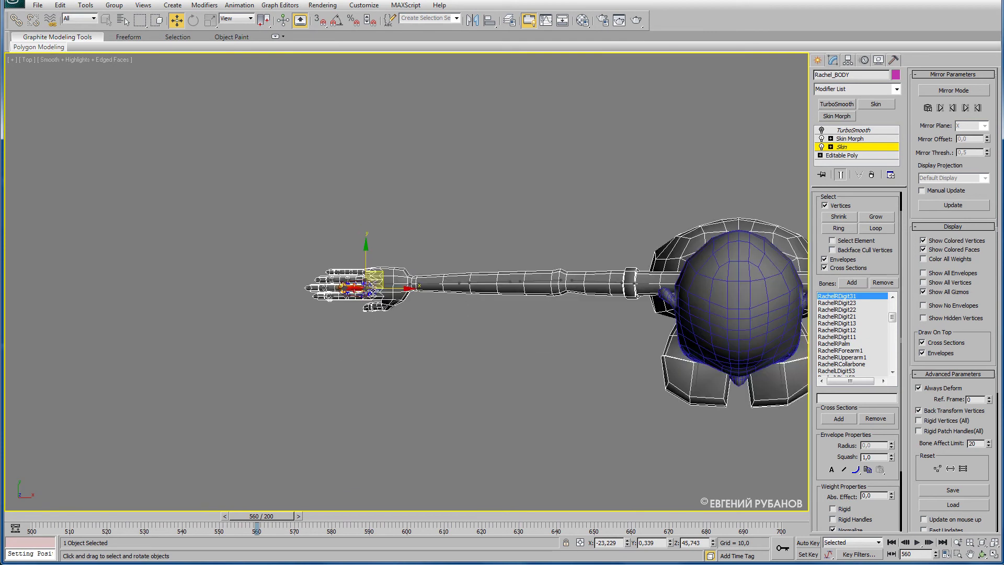
{"action": "scroll", "coordinate": [362, 309], "scroll_direction": "up", "scroll_amount": 4}
{"action": "scroll", "coordinate": [364, 306], "scroll_direction": "up", "scroll_amount": 2}
{"action": "scroll", "coordinate": [365, 302], "scroll_direction": "up", "scroll_amount": 2}
{"action": "scroll", "coordinate": [365, 302], "scroll_direction": "up", "scroll_amount": 2}
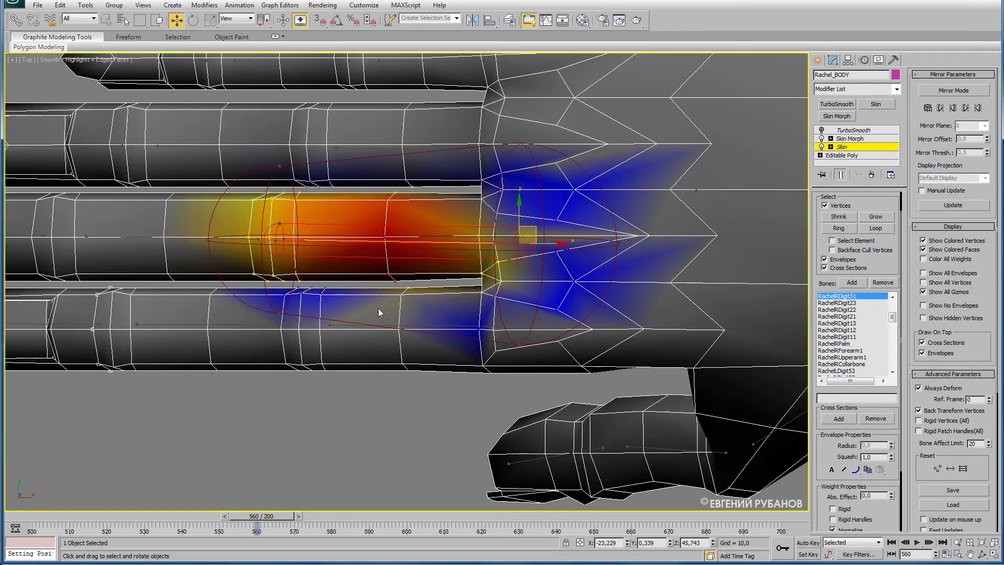
{"action": "left_click_drag", "start_coordinate": [422, 285], "coordinate": [176, 381]}
{"action": "left_click_drag", "start_coordinate": [174, 382], "coordinate": [175, 382]}
{"action": "middle_click_drag", "start_coordinate": [216, 307], "coordinate": [459, 297]}
{"action": "mouse_move", "coordinate": [482, 272]}
{"action": "left_mouse_down"}
{"action": "mouse_move", "coordinate": [169, 422]}
{"action": "mouse_move", "coordinate": [146, 445]}
{"action": "left_mouse_up"}
{"action": "middle_click_drag", "start_coordinate": [610, 307], "coordinate": [584, 318]}
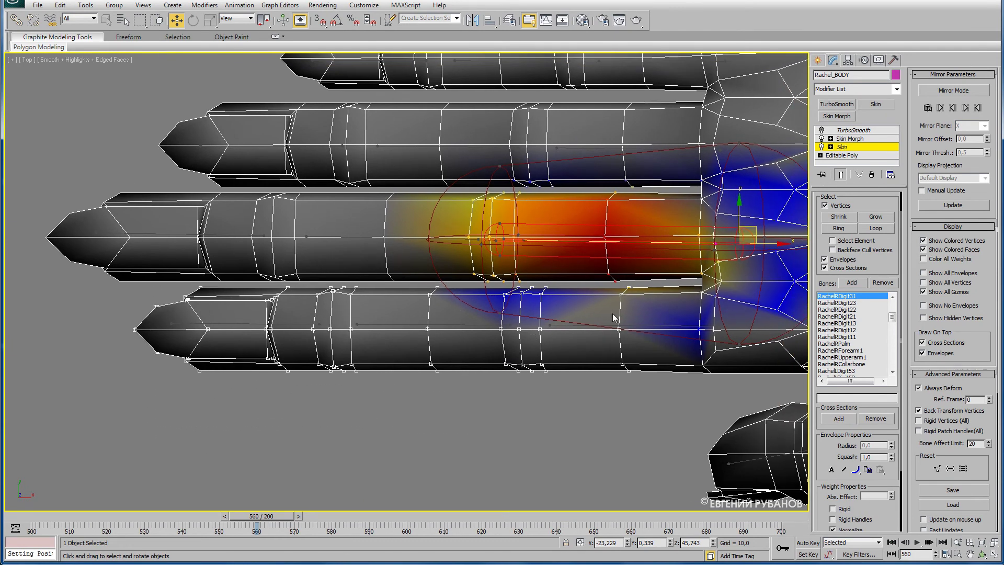
- Zero the RachelRDigit31, RachelRDigit32 and RachelRDigit33 weights on those selected vertices
{"action": "right_click", "coordinate": [890, 495]}
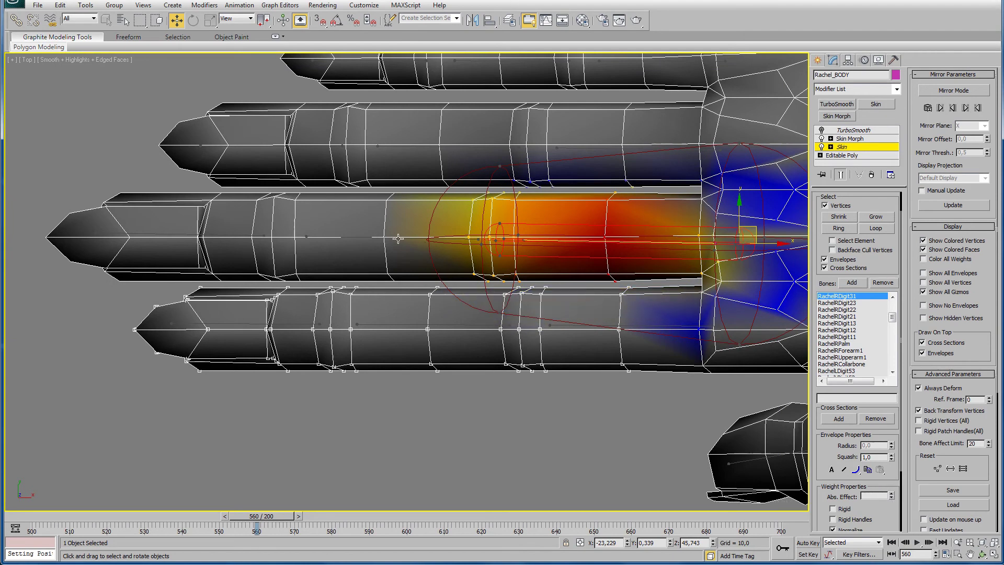
{"action": "left_click", "coordinate": [398, 239]}
{"action": "right_click", "coordinate": [892, 498]}
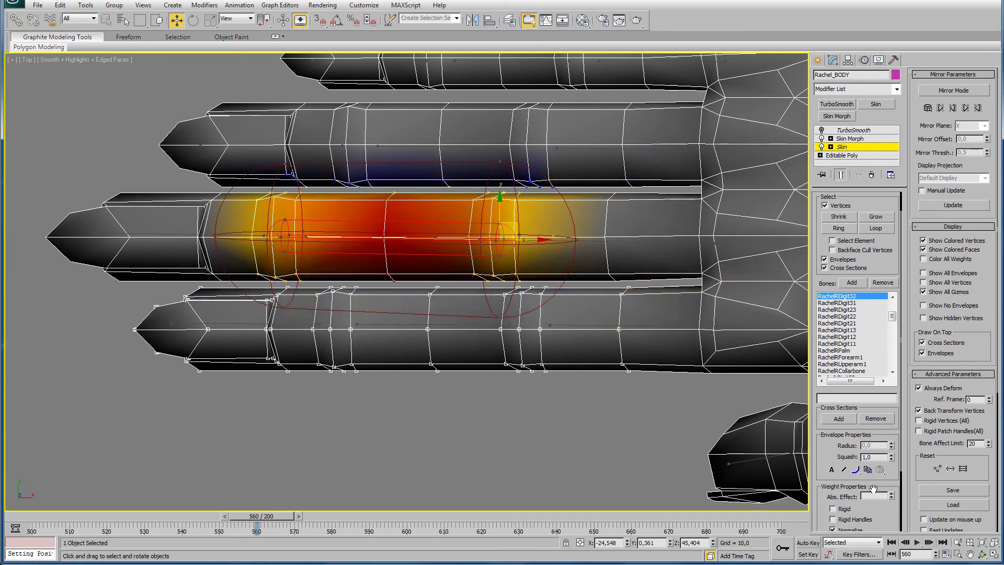
{"action": "left_click", "coordinate": [172, 233]}
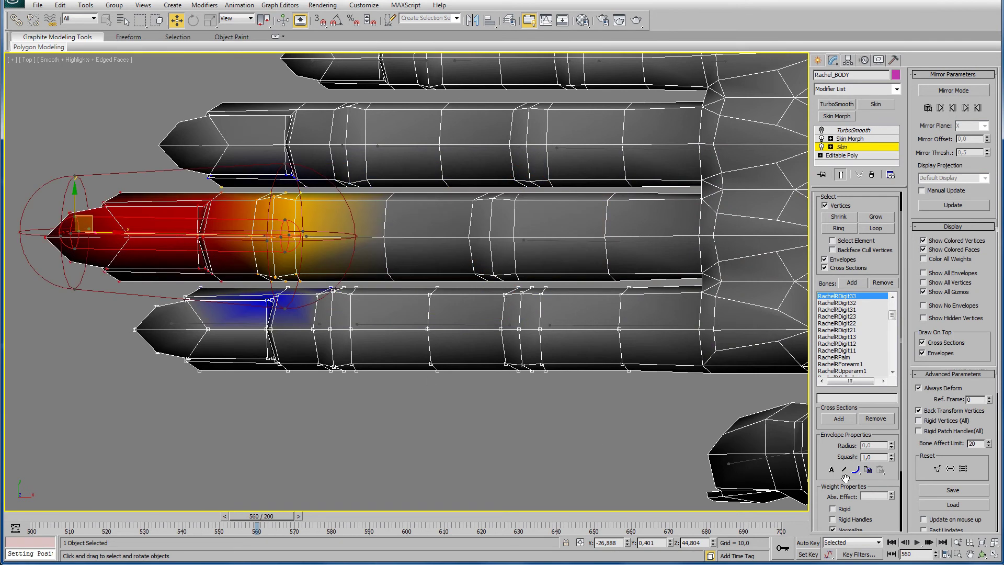
{"action": "right_click", "coordinate": [892, 495]}
- Select the middle finger's vertices and review the RachelRDigit32 and RachelRDigit31 influence
{"action": "middle_click_drag", "start_coordinate": [495, 239], "coordinate": [417, 268]}
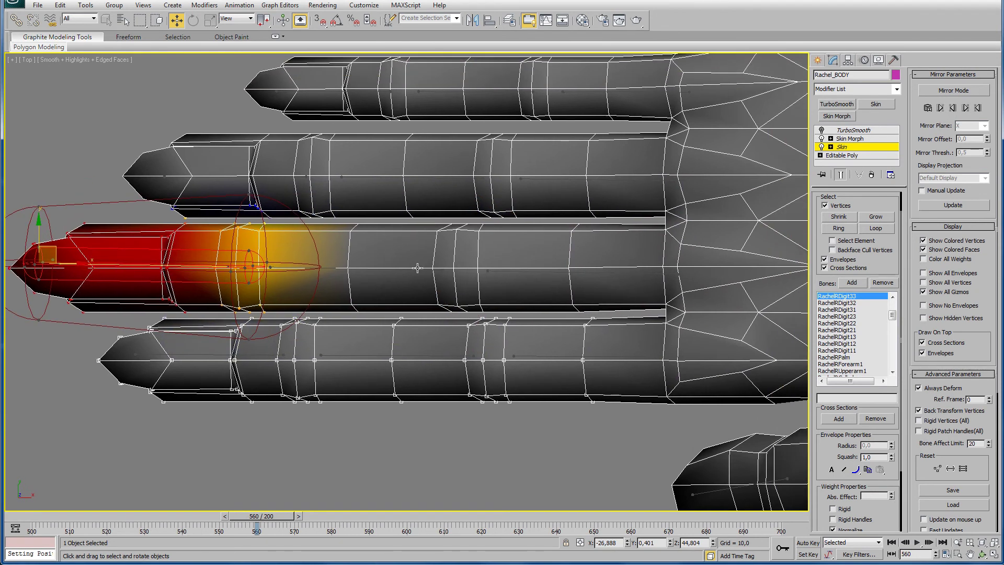
{"action": "left_click_drag", "start_coordinate": [99, 126], "coordinate": [385, 224]}
{"action": "left_click_drag", "start_coordinate": [371, 127], "coordinate": [639, 226]}
{"action": "left_click", "coordinate": [367, 267]}
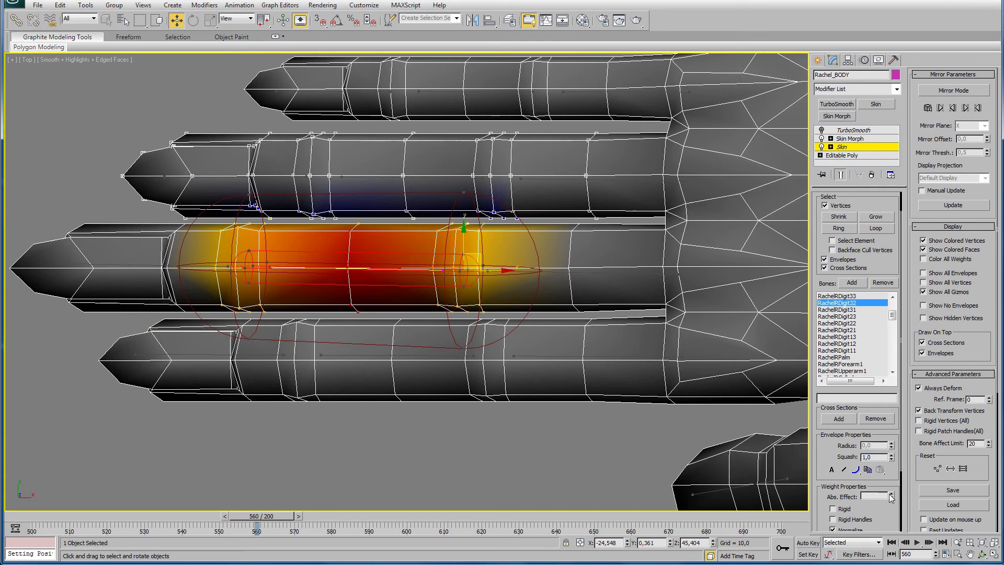
{"action": "left_click", "coordinate": [600, 272]}
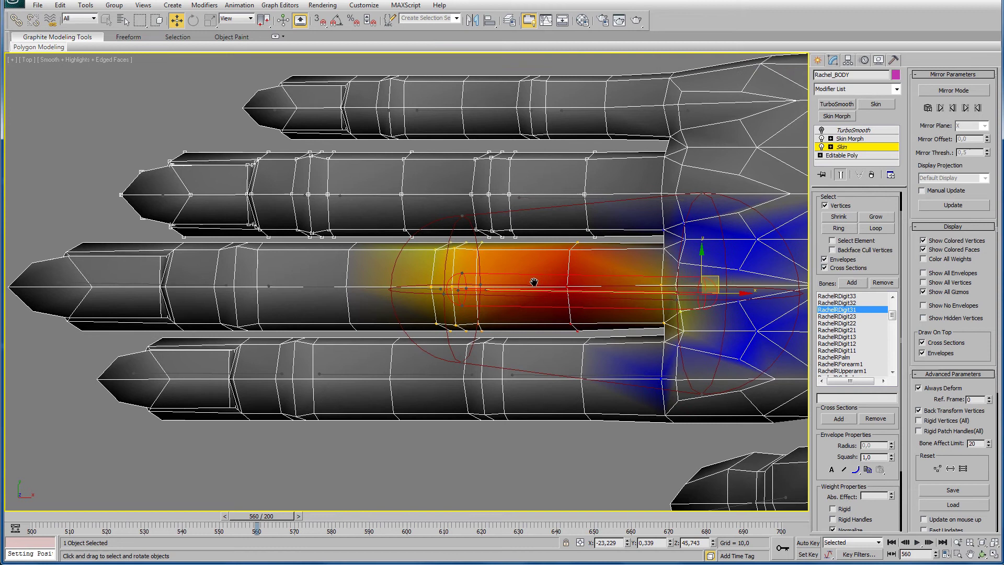
{"action": "middle_click_drag", "start_coordinate": [535, 291], "coordinate": [533, 309]}
- Zero the RachelRDigit41, RachelRDigit42 and RachelRDigit43 weights on the lower finger's vertices
{"action": "left_click", "coordinate": [553, 199]}
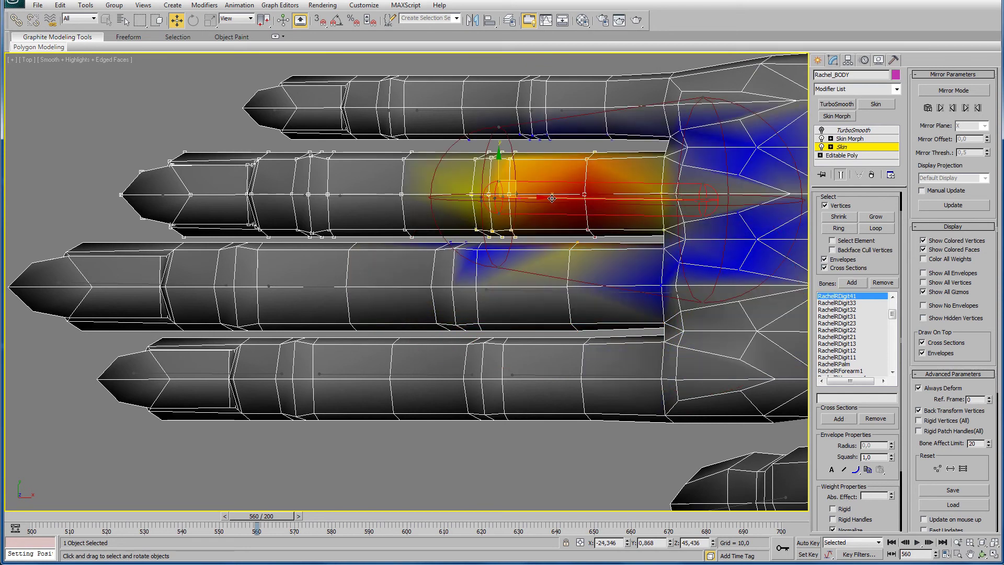
{"action": "left_click_drag", "start_coordinate": [419, 238], "coordinate": [641, 306]}
{"action": "left_click_drag", "start_coordinate": [369, 240], "coordinate": [7, 328]}
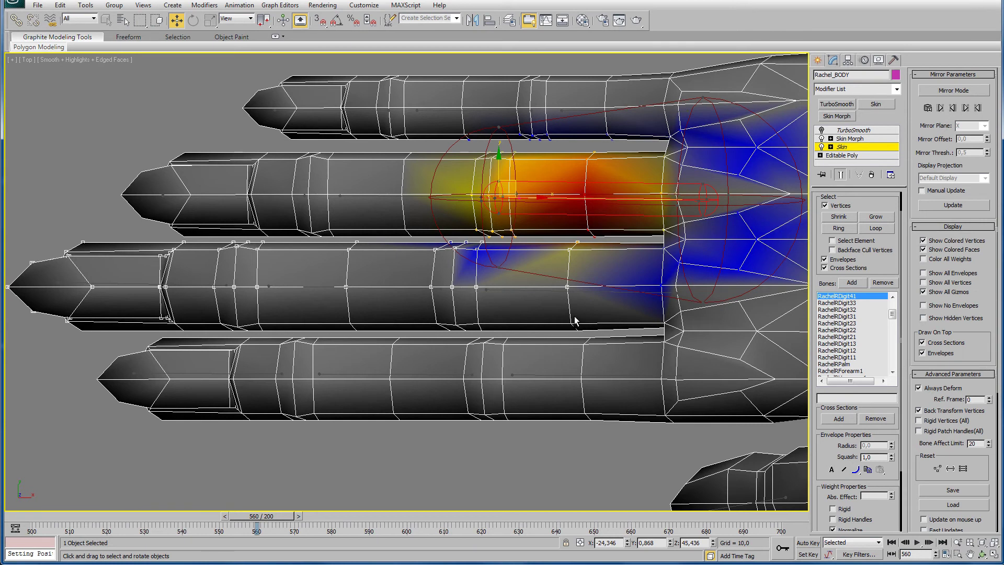
{"action": "right_click", "coordinate": [890, 496]}
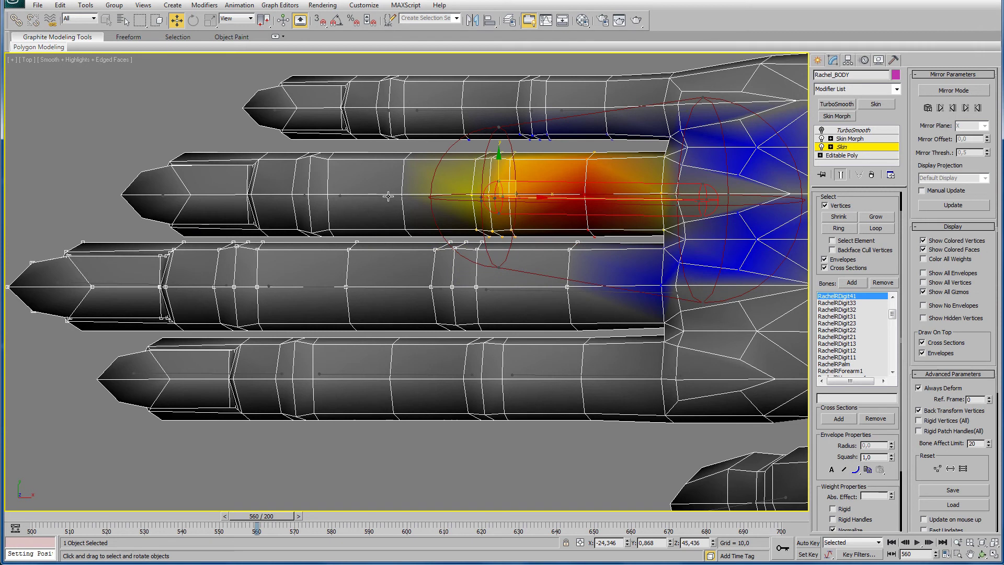
{"action": "left_click", "coordinate": [388, 196]}
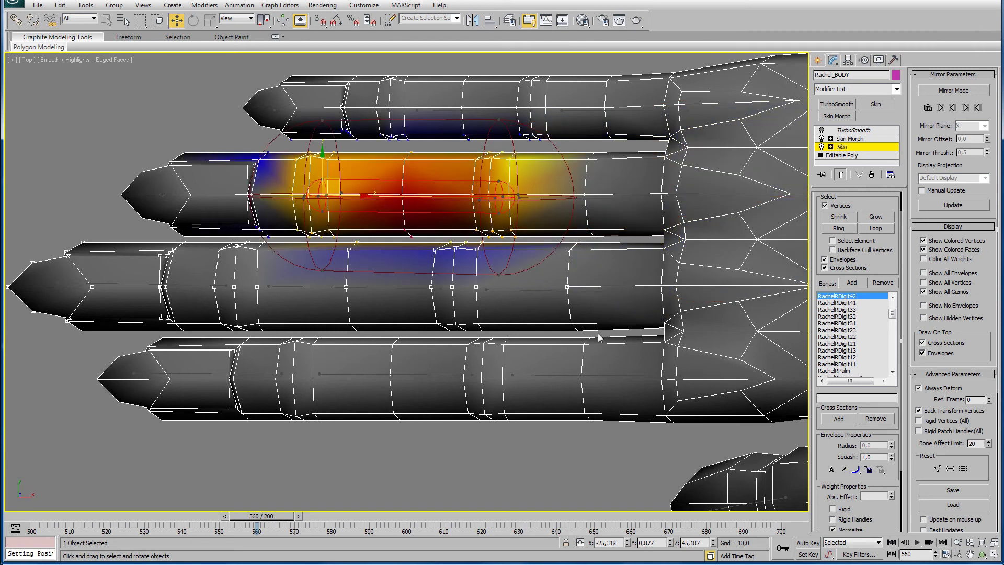
{"action": "right_click", "coordinate": [889, 495]}
{"action": "left_click", "coordinate": [206, 196]}
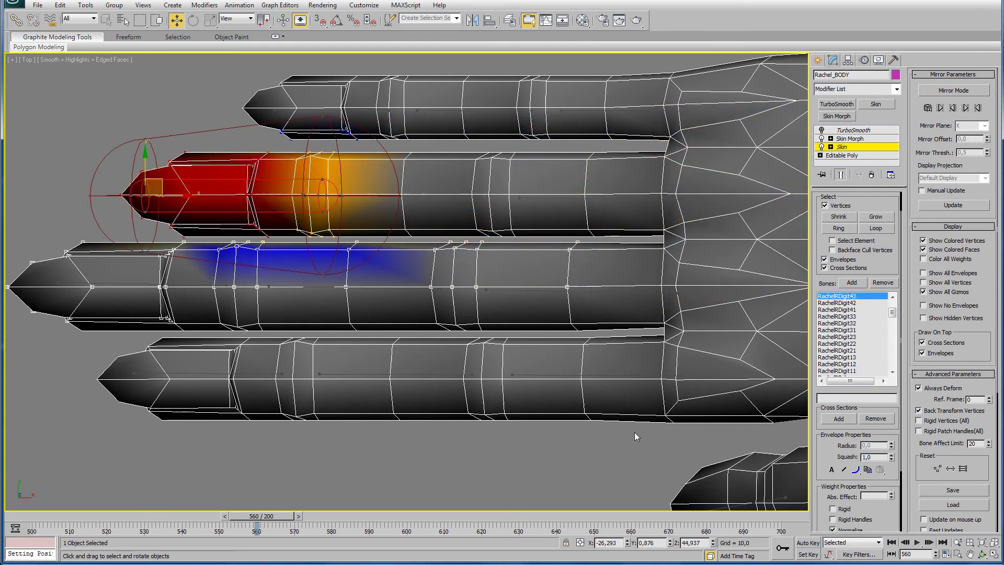
{"action": "right_click", "coordinate": [890, 495]}
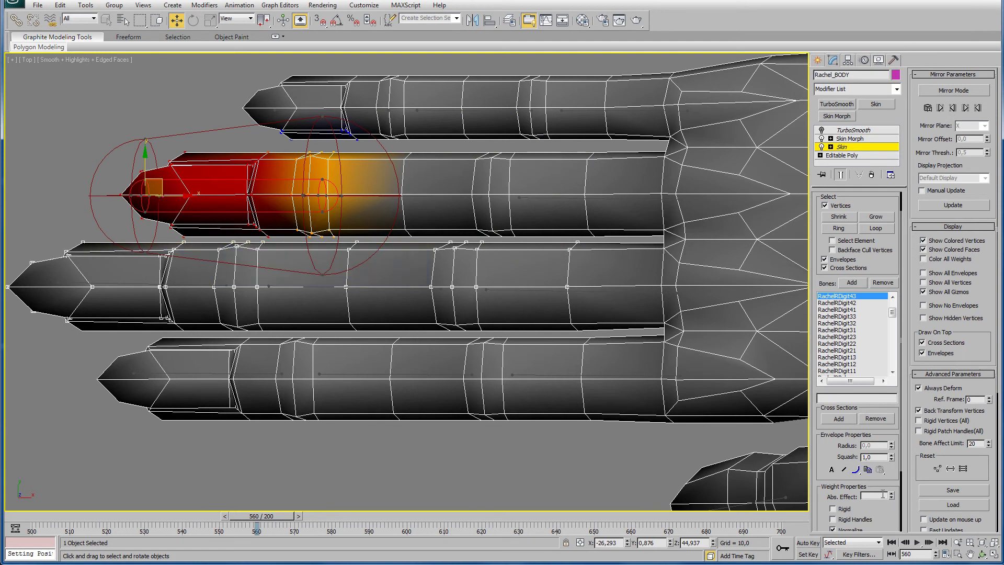
- Zero the active bone's weight on the upper finger's vertices, then review RachelRDigit42 and RachelRDigit41
{"action": "middle_click_drag", "start_coordinate": [526, 265], "coordinate": [506, 303]}
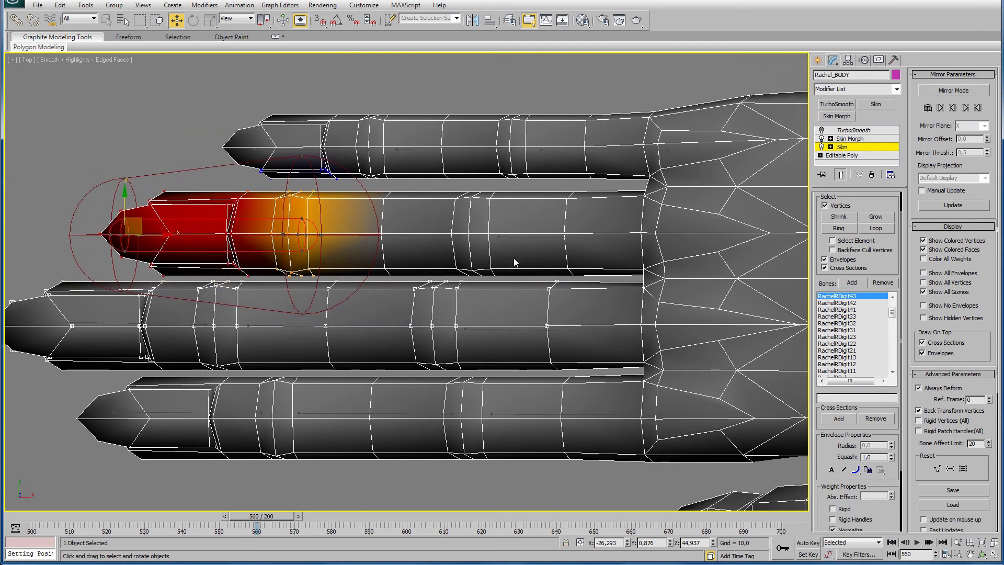
{"action": "left_click_drag", "start_coordinate": [202, 108], "coordinate": [610, 184]}
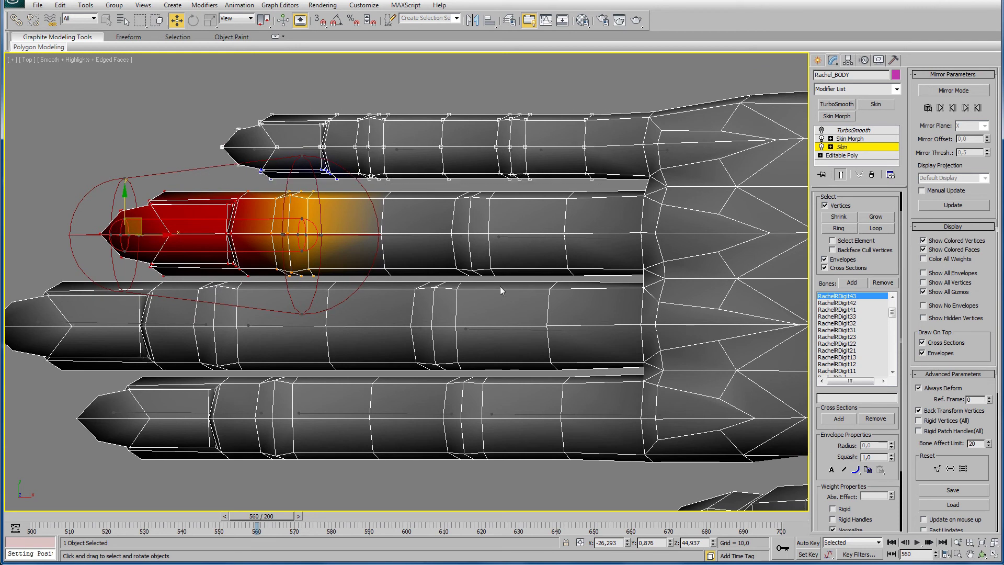
{"action": "right_click", "coordinate": [892, 499]}
{"action": "left_click", "coordinate": [400, 235]}
{"action": "key", "text": "ctrl+z"}
{"action": "left_click", "coordinate": [396, 234]}
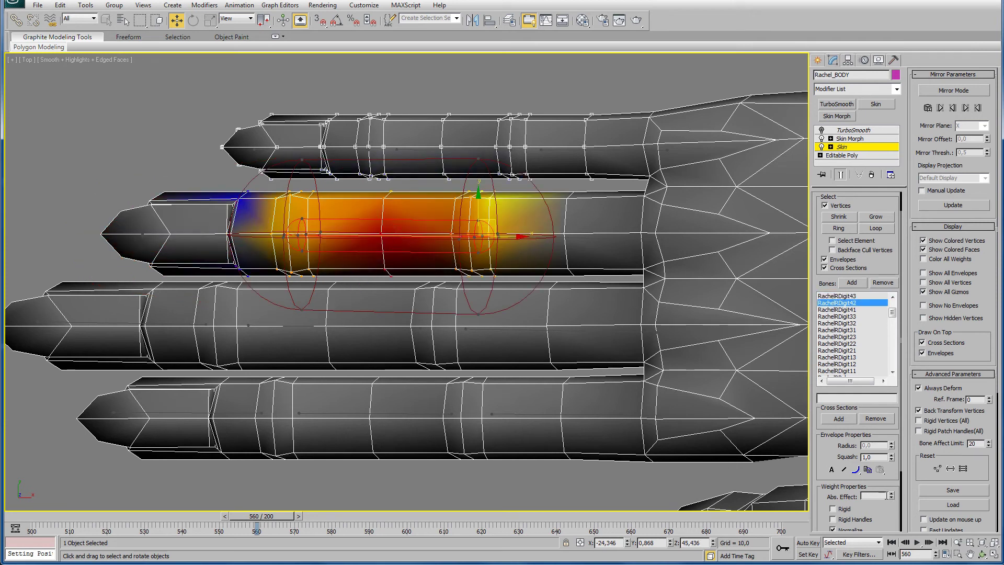
{"action": "left_click", "coordinate": [590, 238]}
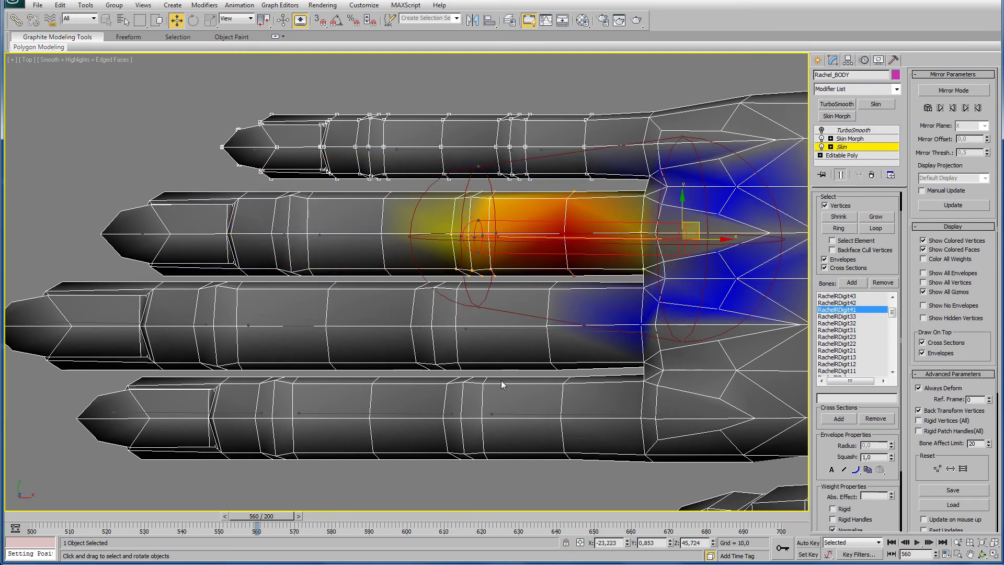
{"action": "middle_click_drag", "start_coordinate": [501, 380], "coordinate": [456, 333]}
- Orbit to an angled view and step the animation to frame 570
{"action": "scroll", "coordinate": [477, 356], "scroll_direction": "down", "scroll_amount": 3}
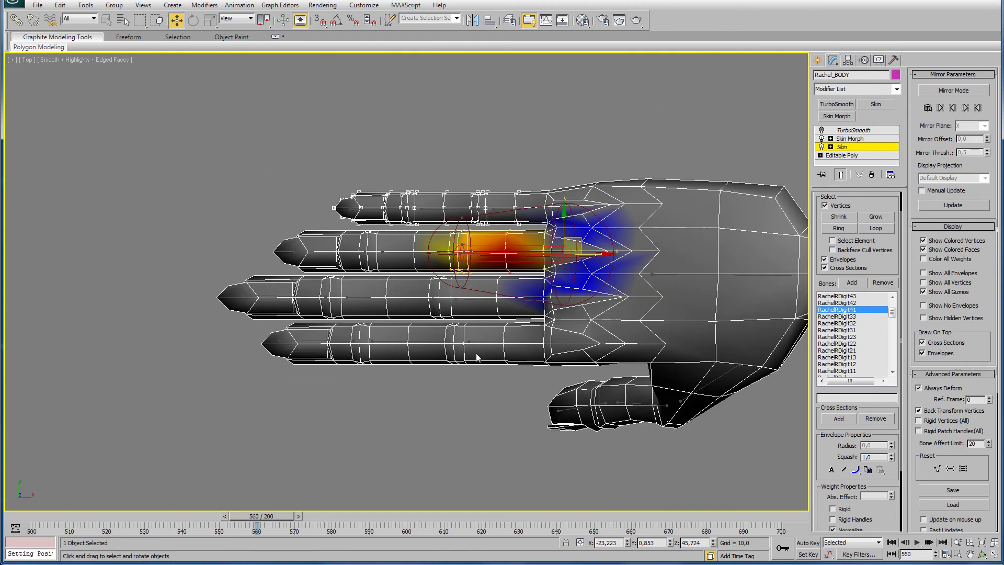
{"action": "middle_click_drag", "start_coordinate": [472, 365], "coordinate": [478, 357], "text": "alt"}
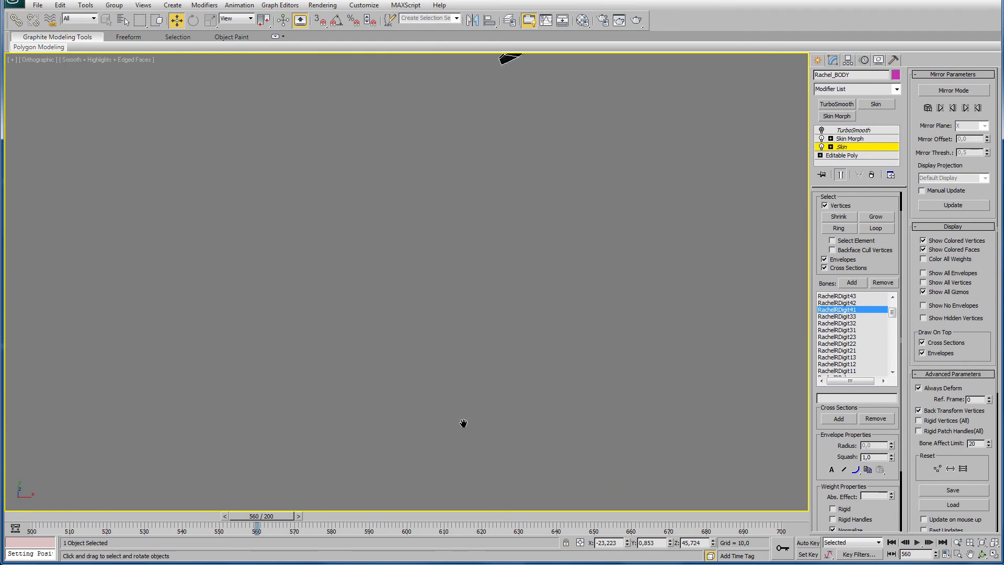
{"action": "scroll", "coordinate": [491, 337], "scroll_direction": "up", "scroll_amount": 4}
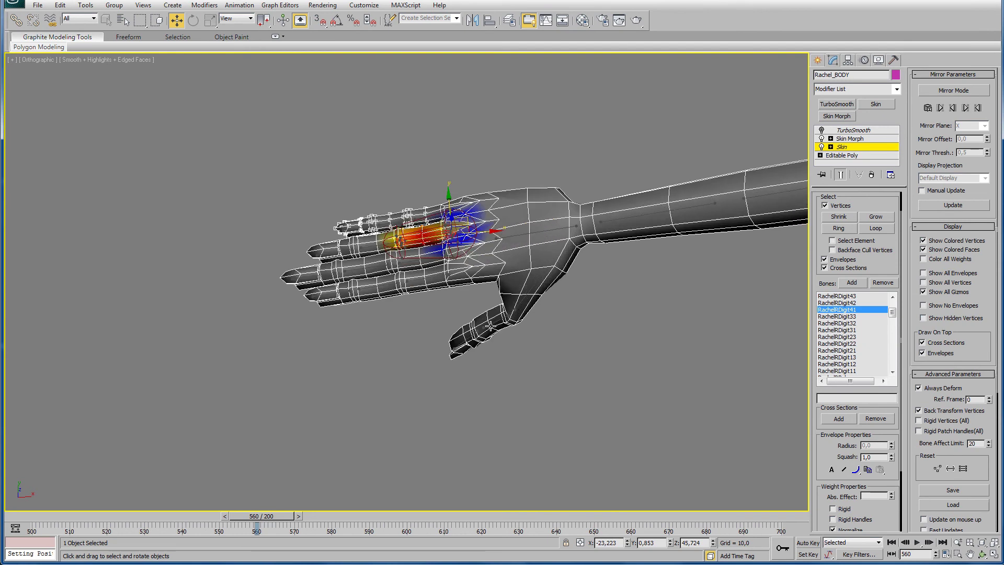
{"action": "left_click_drag", "start_coordinate": [286, 516], "coordinate": [318, 519]}
{"action": "key", "text": "w"}
- Zoom in on the curled hand and disable the Skin modifier
{"action": "middle_click_drag", "start_coordinate": [438, 362], "coordinate": [511, 240]}
{"action": "scroll", "coordinate": [511, 240], "scroll_direction": "down", "scroll_amount": 5}
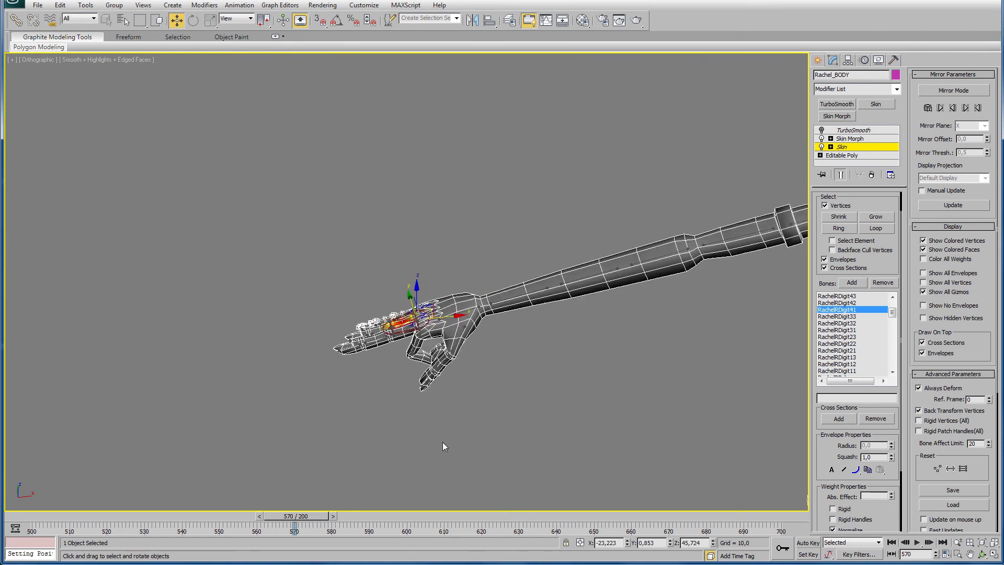
{"action": "mouse_move", "coordinate": [442, 441]}
{"action": "middle_mouse_down"}
{"action": "mouse_move", "coordinate": [431, 346]}
{"action": "mouse_move", "coordinate": [403, 388]}
{"action": "mouse_move", "coordinate": [410, 356]}
{"action": "middle_mouse_up"}
{"action": "scroll", "coordinate": [396, 380], "scroll_direction": "up", "scroll_amount": 3}
{"action": "scroll", "coordinate": [400, 381], "scroll_direction": "up", "scroll_amount": 2}
{"action": "scroll", "coordinate": [411, 354], "scroll_direction": "up", "scroll_amount": 2}
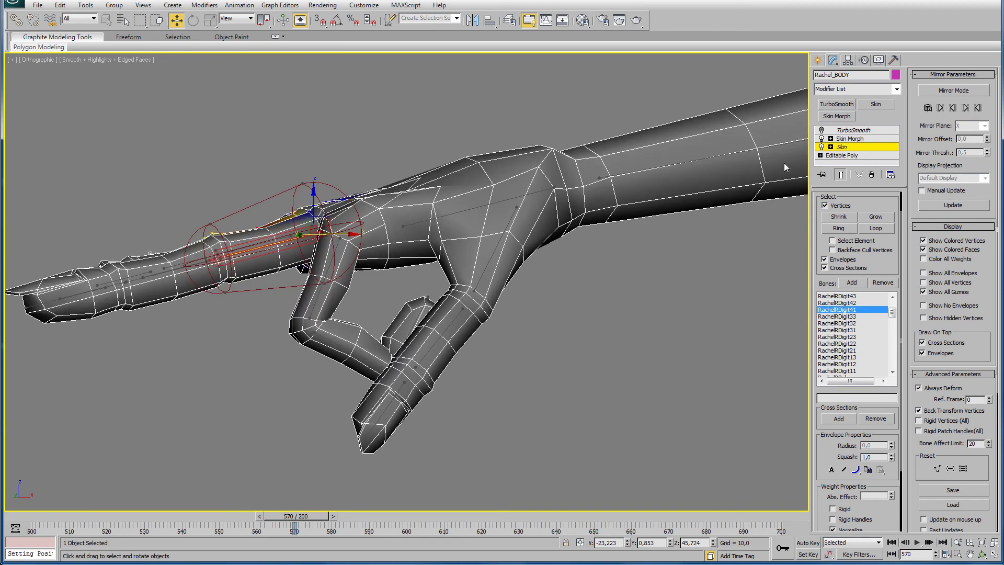
{"action": "left_click", "coordinate": [821, 147]}
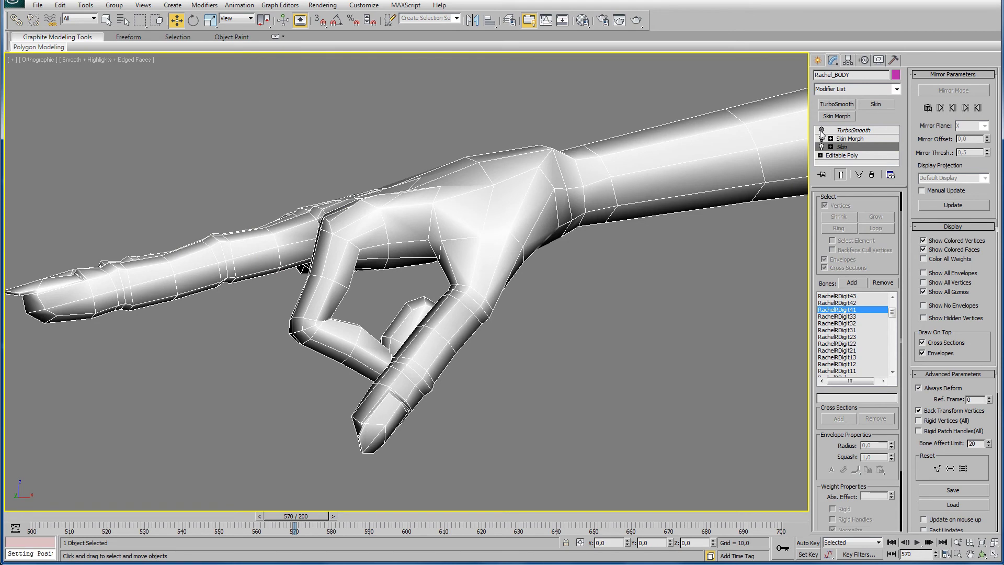
- Turn TurboSmooth back on and zoom out to frame the whole character
{"action": "left_click", "coordinate": [821, 130]}
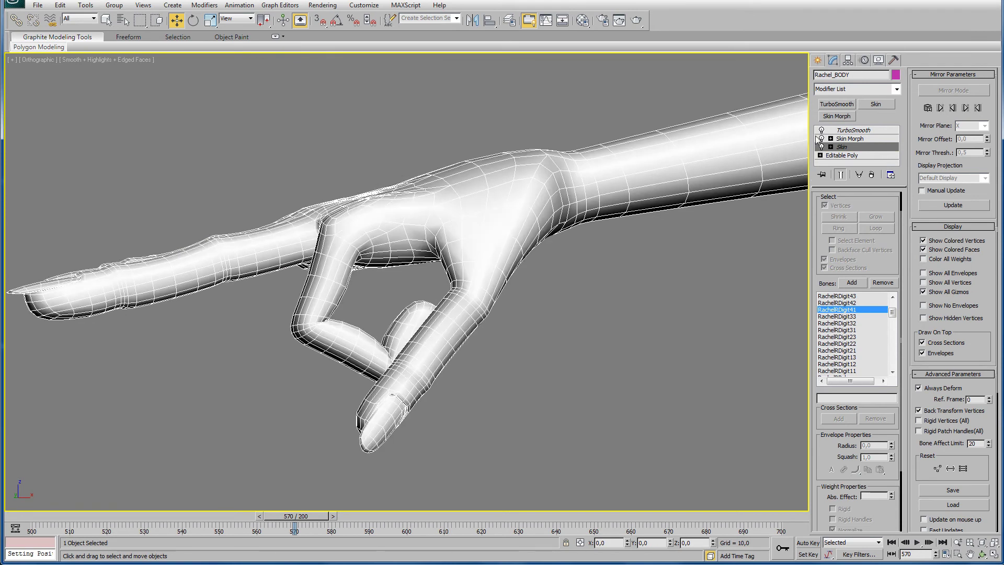
{"action": "middle_click_drag", "start_coordinate": [409, 360], "coordinate": [401, 362]}
{"action": "scroll", "coordinate": [417, 361], "scroll_direction": "down", "scroll_amount": 4}
{"action": "scroll", "coordinate": [435, 353], "scroll_direction": "down", "scroll_amount": 4}
{"action": "scroll", "coordinate": [435, 360], "scroll_direction": "down", "scroll_amount": 4}
{"action": "scroll", "coordinate": [437, 366], "scroll_direction": "down", "scroll_amount": 3}
{"action": "mouse_move", "coordinate": [437, 366]}
{"action": "middle_mouse_down"}
{"action": "mouse_move", "coordinate": [516, 364]}
{"action": "mouse_move", "coordinate": [444, 363]}
{"action": "mouse_move", "coordinate": [459, 353]}
{"action": "middle_mouse_up"}
{"action": "scroll", "coordinate": [534, 355], "scroll_direction": "down", "scroll_amount": 3}
{"action": "middle_click_drag", "start_coordinate": [535, 350], "coordinate": [471, 348]}
- Zoom in on the hand and orbit the view to the character's side
{"action": "scroll", "coordinate": [500, 344], "scroll_direction": "up", "scroll_amount": 2}
{"action": "scroll", "coordinate": [497, 340], "scroll_direction": "up", "scroll_amount": 4}
{"action": "scroll", "coordinate": [485, 327], "scroll_direction": "up", "scroll_amount": 3}
{"action": "scroll", "coordinate": [485, 327], "scroll_direction": "up", "scroll_amount": 1}
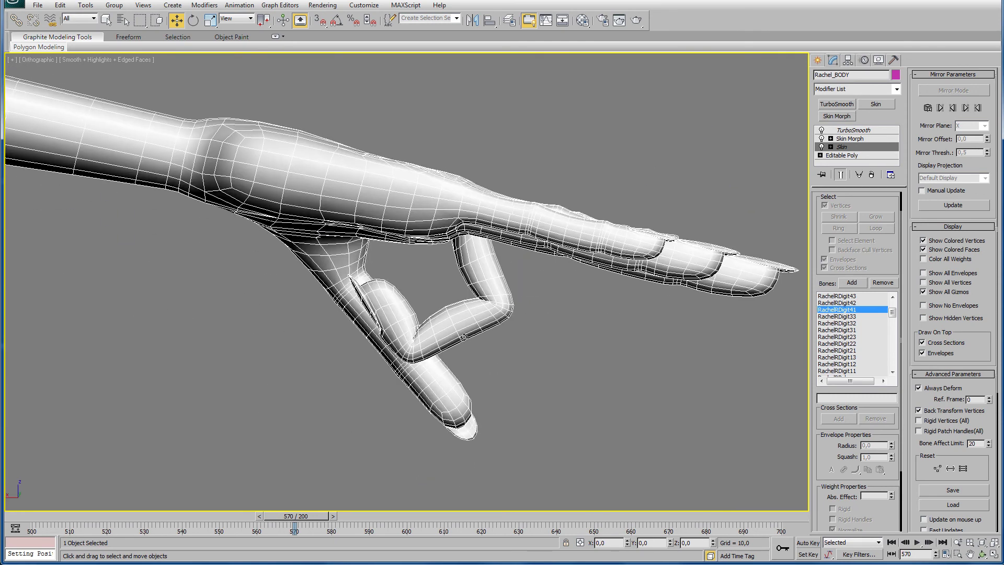
{"action": "scroll", "coordinate": [472, 347], "scroll_direction": "up", "scroll_amount": 3}
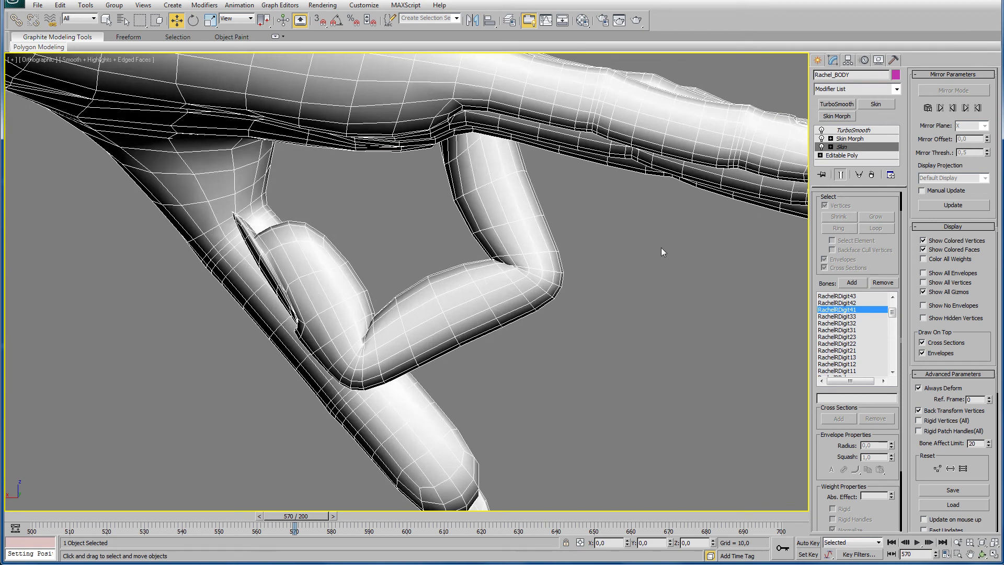
{"action": "scroll", "coordinate": [428, 313], "scroll_direction": "down", "scroll_amount": 2}
{"action": "scroll", "coordinate": [446, 311], "scroll_direction": "down", "scroll_amount": 1}
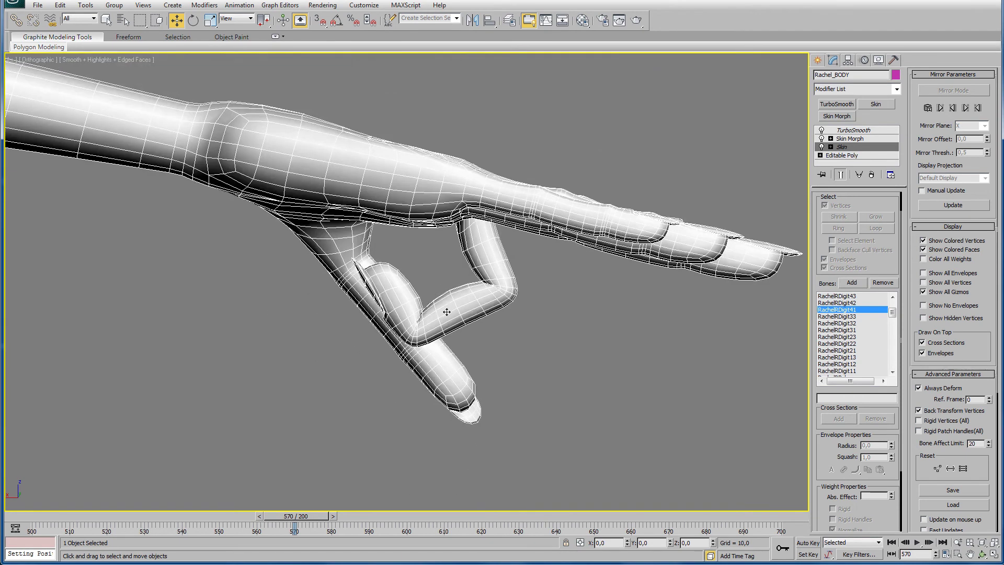
{"action": "scroll", "coordinate": [462, 269], "scroll_direction": "up", "scroll_amount": 1}
{"action": "scroll", "coordinate": [469, 252], "scroll_direction": "up", "scroll_amount": 2}
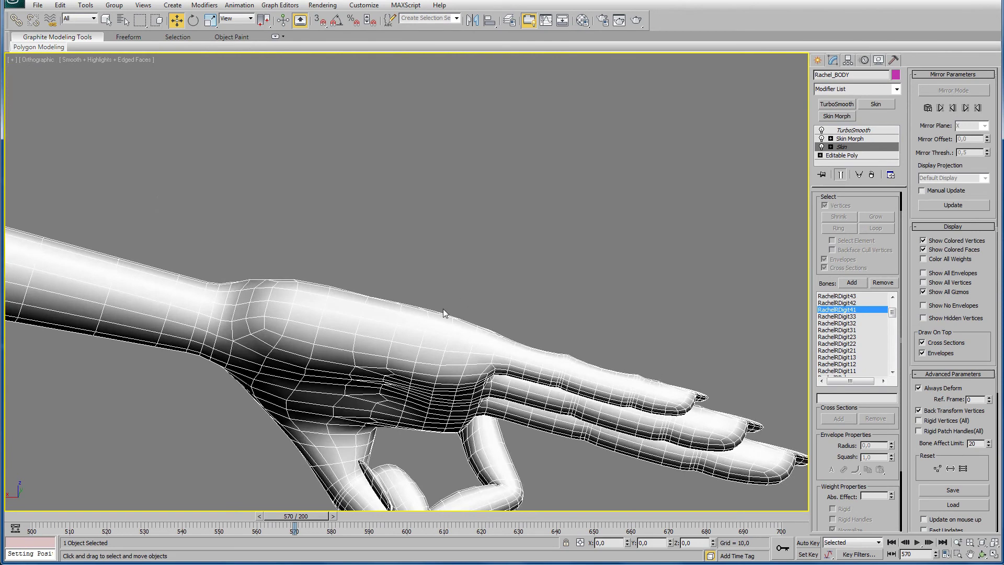
{"action": "scroll", "coordinate": [482, 247], "scroll_direction": "down", "scroll_amount": 3}
{"action": "scroll", "coordinate": [460, 283], "scroll_direction": "down", "scroll_amount": 5}
{"action": "mouse_move", "coordinate": [460, 282]}
{"action": "middle_mouse_down", "text": "alt"}
{"action": "mouse_move", "coordinate": [394, 325]}
{"action": "mouse_move", "coordinate": [240, 290]}
{"action": "middle_mouse_up", "text": "alt"}
{"action": "scroll", "coordinate": [322, 317], "scroll_direction": "down", "scroll_amount": 2}
{"action": "scroll", "coordinate": [315, 303], "scroll_direction": "up", "scroll_amount": 4}
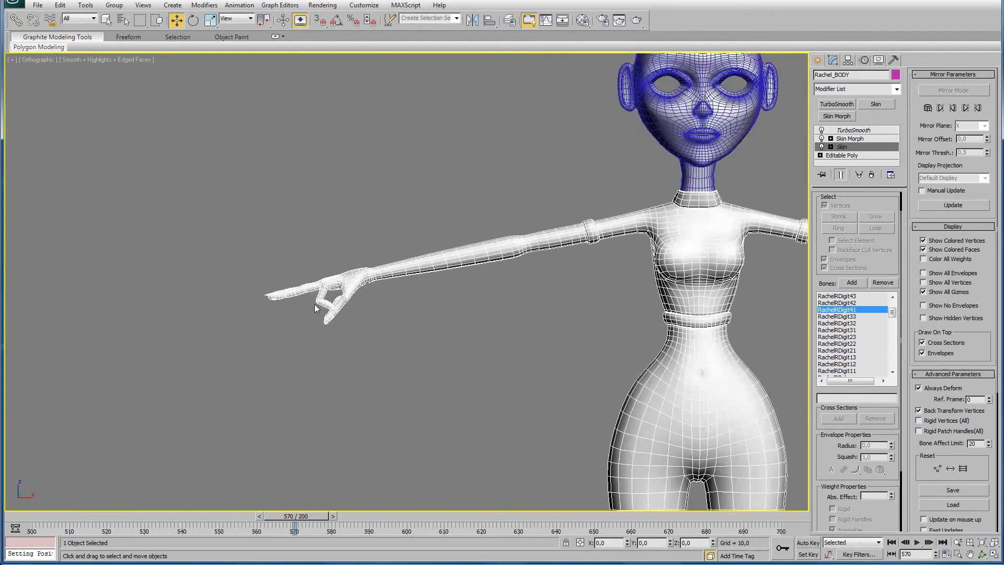
{"action": "scroll", "coordinate": [315, 304], "scroll_direction": "up", "scroll_amount": 1}
- At frame 580, view the outstretched arm and hand from Top view, zoomed in
{"action": "mouse_move", "coordinate": [306, 517]}
{"action": "left_mouse_down"}
{"action": "mouse_move", "coordinate": [354, 519]}
{"action": "mouse_move", "coordinate": [344, 518]}
{"action": "left_mouse_up"}
{"action": "key", "text": "w"}
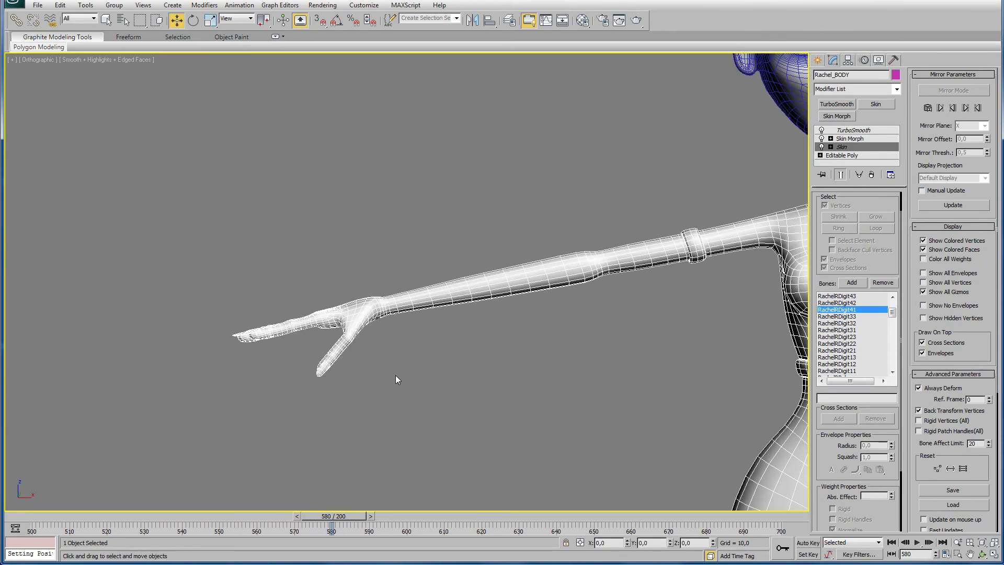
{"action": "key", "text": "t"}
{"action": "scroll", "coordinate": [373, 328], "scroll_direction": "up", "scroll_amount": 3}
{"action": "scroll", "coordinate": [407, 328], "scroll_direction": "up", "scroll_amount": 4}
{"action": "scroll", "coordinate": [360, 338], "scroll_direction": "up", "scroll_amount": 2}
{"action": "scroll", "coordinate": [360, 338], "scroll_direction": "up", "scroll_amount": 2}
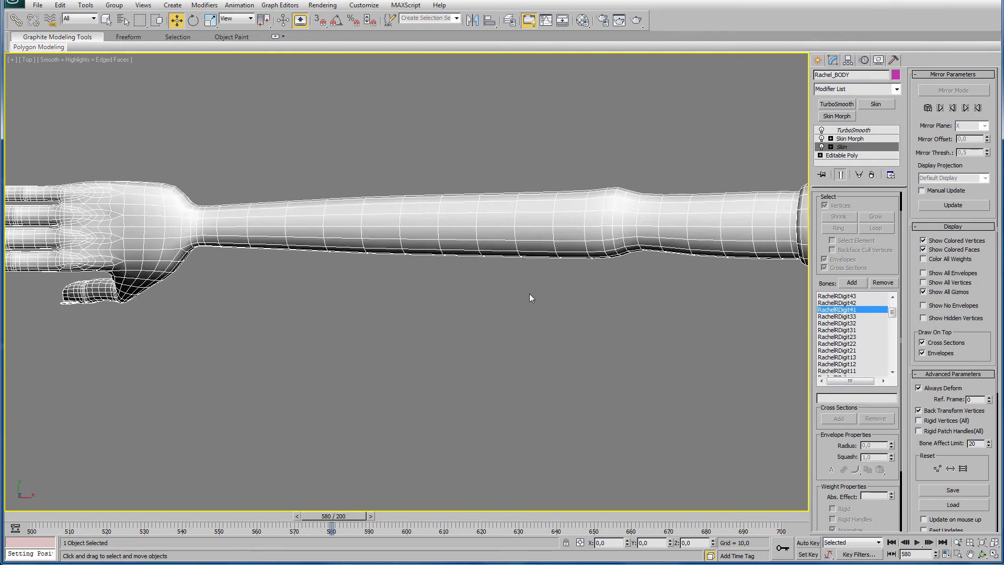
- Enter the Skin modifier's Edit Envelopes mode with TurboSmooth off, showing the low-poly hand
{"action": "left_click", "coordinate": [843, 147]}
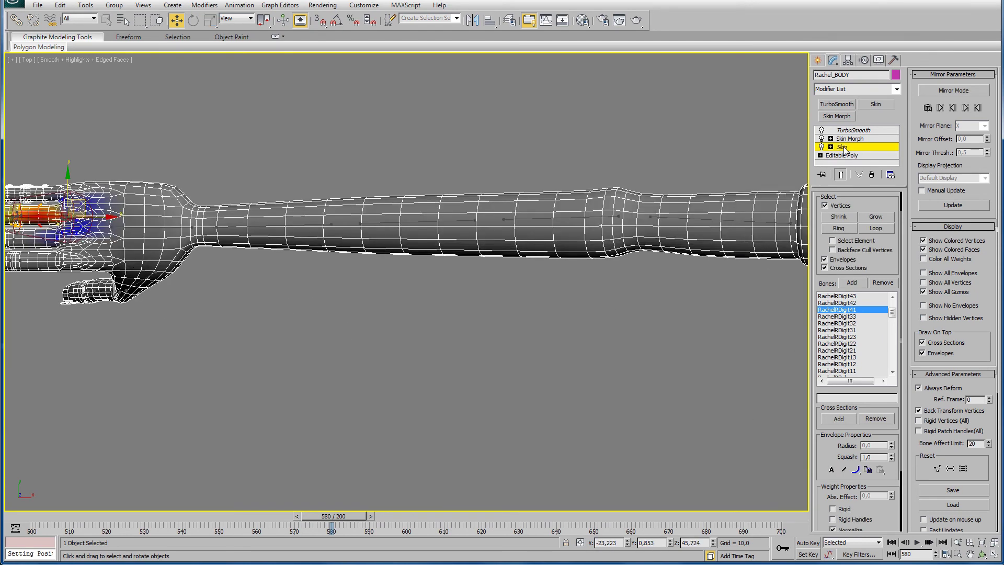
{"action": "left_click", "coordinate": [822, 130]}
{"action": "scroll", "coordinate": [303, 340], "scroll_direction": "down", "scroll_amount": 2}
{"action": "scroll", "coordinate": [355, 337], "scroll_direction": "up", "scroll_amount": 1}
{"action": "scroll", "coordinate": [347, 324], "scroll_direction": "up", "scroll_amount": 3}
{"action": "scroll", "coordinate": [356, 324], "scroll_direction": "up", "scroll_amount": 3}
- Activate RachelRDigit31's envelope and select vertices around the middle finger joint
{"action": "middle_click_drag", "start_coordinate": [356, 323], "coordinate": [373, 361]}
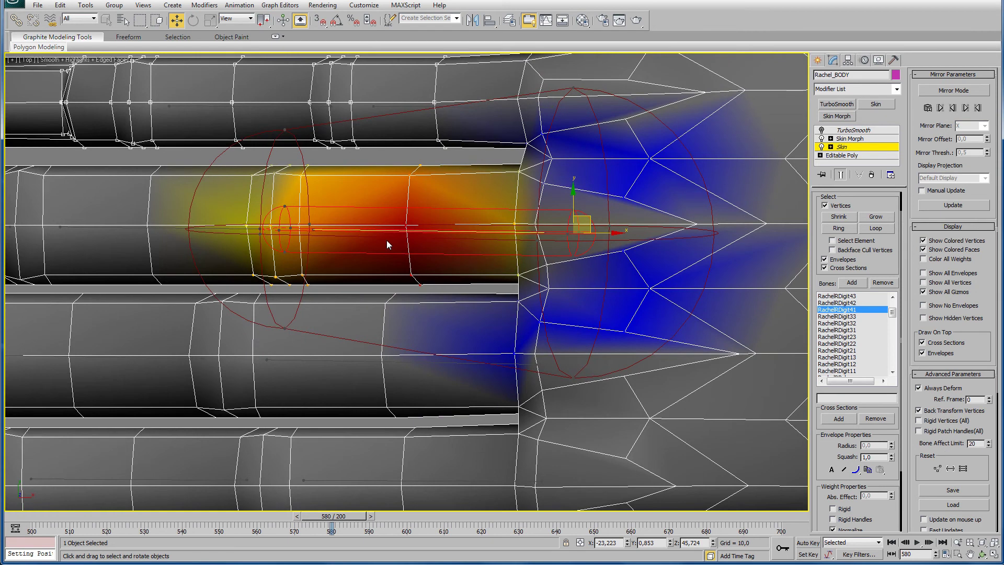
{"action": "middle_click_drag", "start_coordinate": [386, 242], "coordinate": [445, 145]}
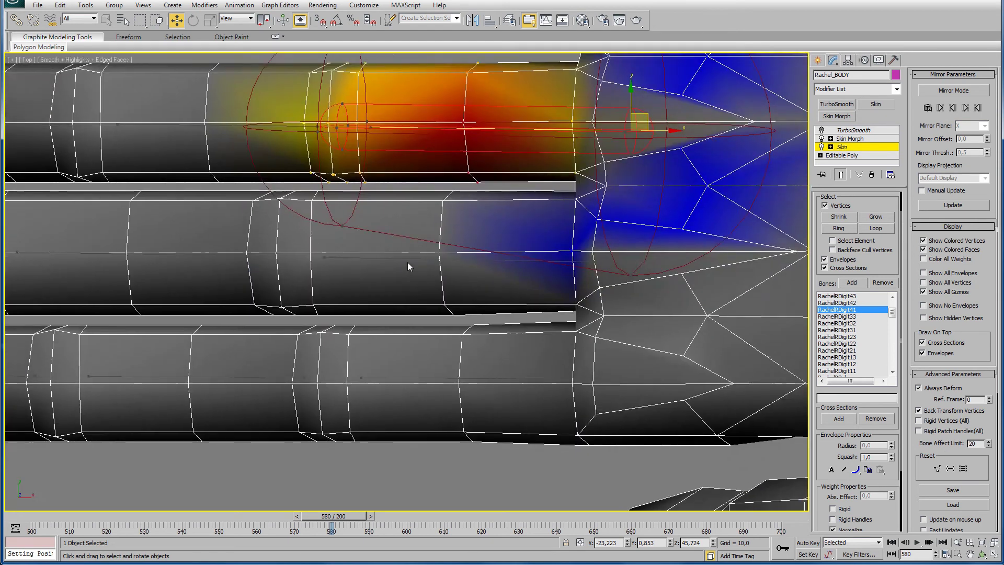
{"action": "left_click", "coordinate": [406, 262]}
{"action": "middle_click_drag", "start_coordinate": [332, 253], "coordinate": [381, 250]}
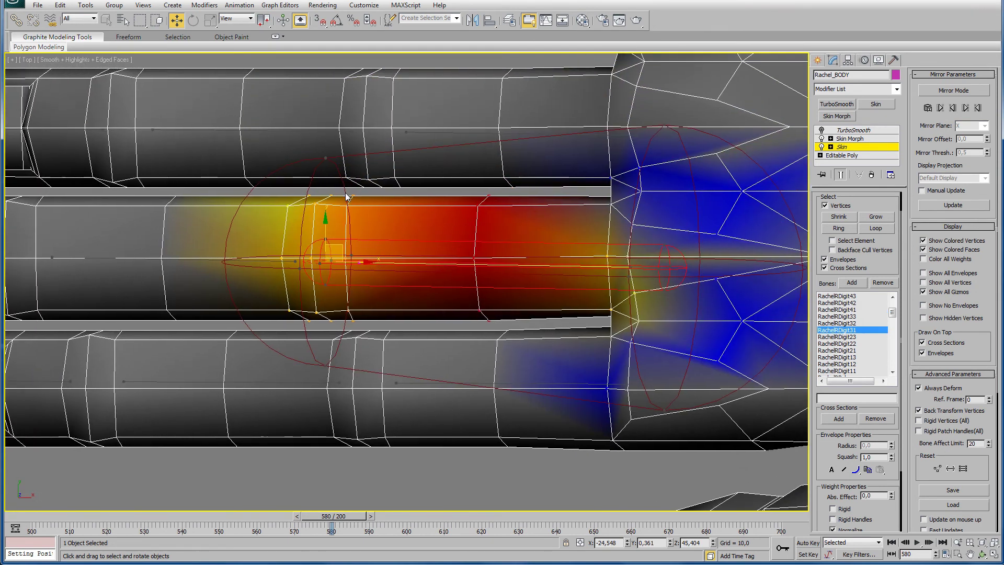
{"action": "left_click_drag", "start_coordinate": [339, 191], "coordinate": [396, 328]}
{"action": "scroll", "coordinate": [821, 460], "scroll_direction": "down", "scroll_amount": 3}
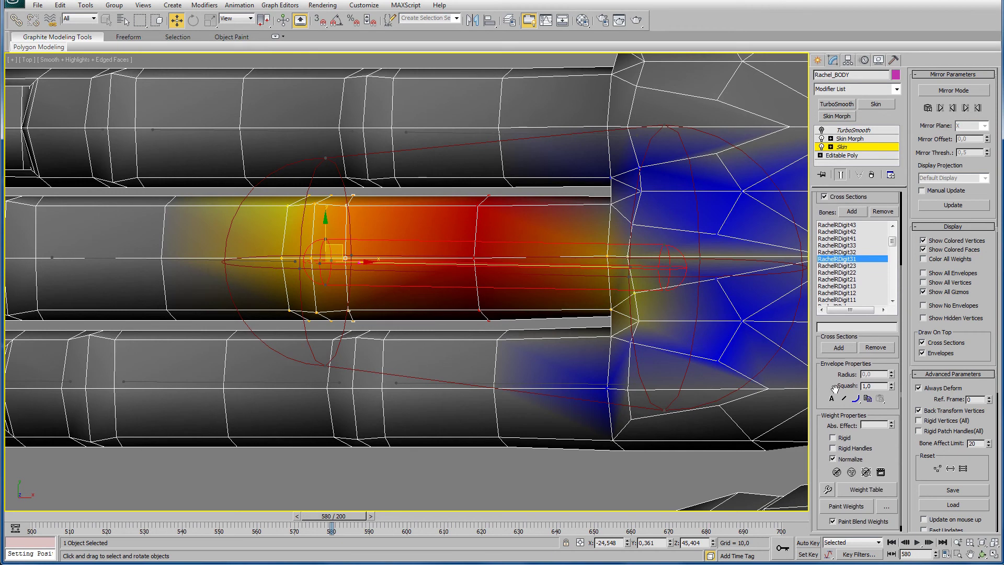
- Weight the first middle-finger joint loop 0,75 to RachelRDigit31 in the Skin Weight Table
{"action": "left_click", "coordinate": [867, 490]}
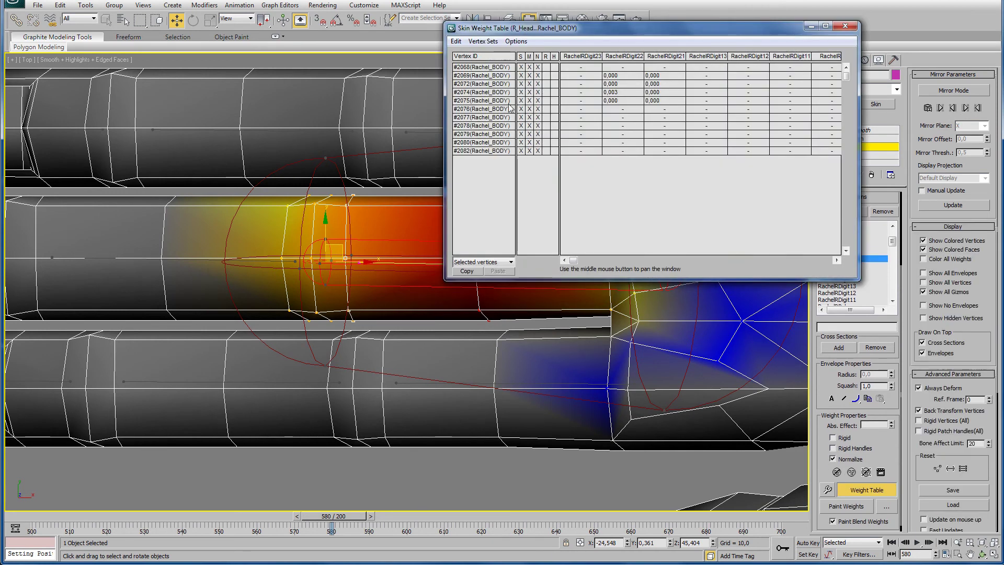
{"action": "left_click", "coordinate": [345, 259]}
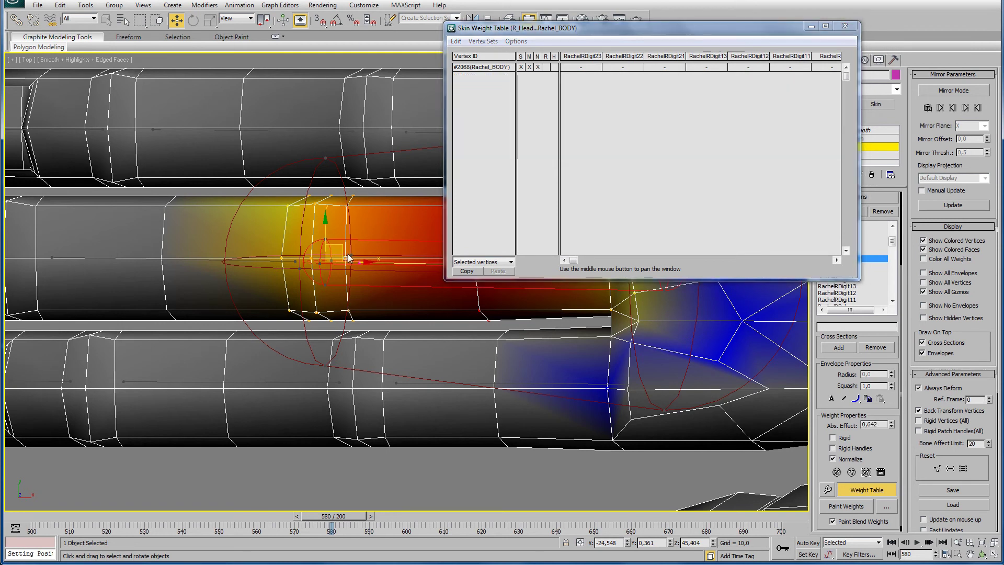
{"action": "left_click", "coordinate": [346, 206], "text": "ctrl"}
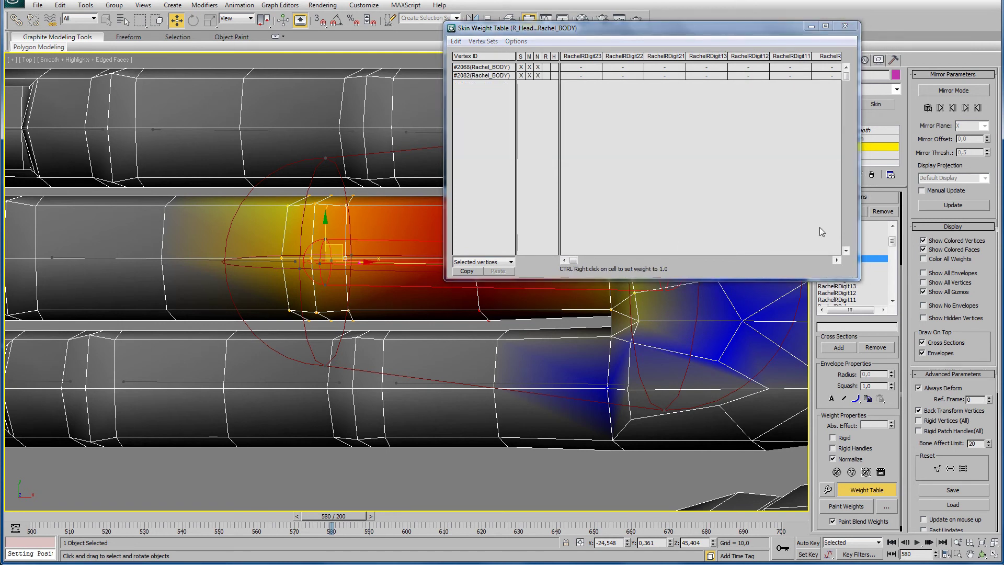
{"action": "left_click_drag", "start_coordinate": [885, 198], "coordinate": [886, 267]}
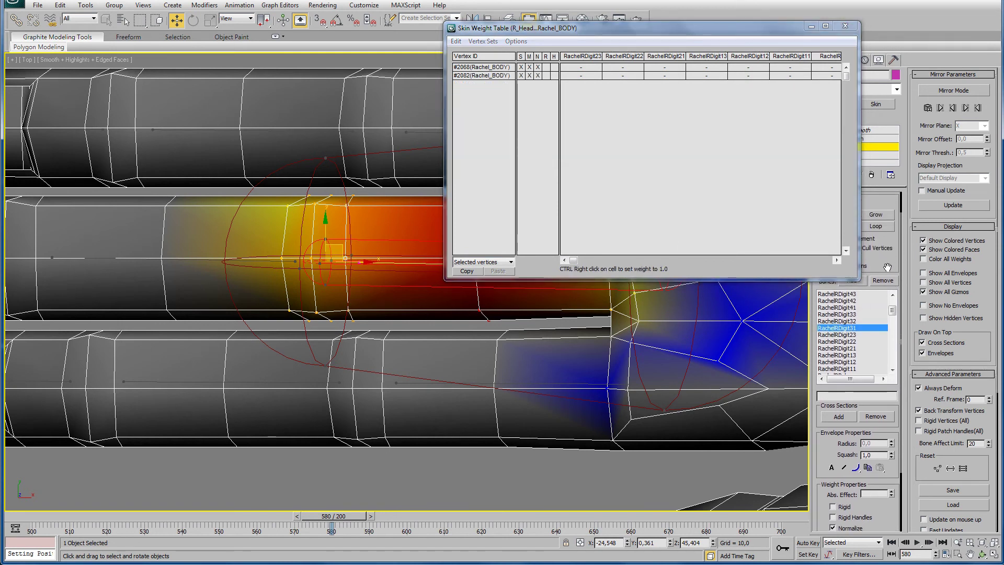
{"action": "left_click", "coordinate": [875, 226]}
{"action": "left_click_drag", "start_coordinate": [494, 67], "coordinate": [492, 135]}
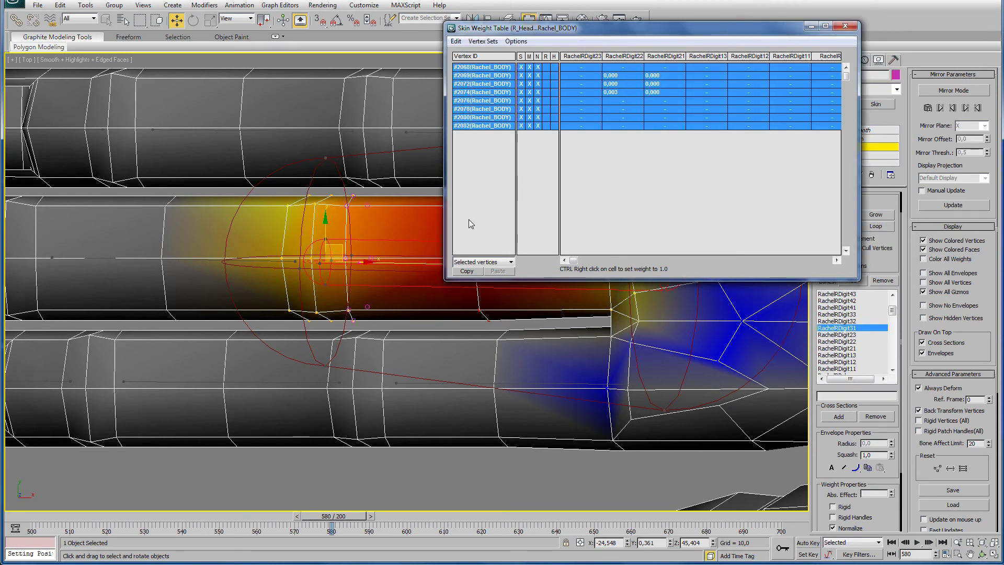
{"action": "left_click_drag", "start_coordinate": [573, 260], "coordinate": [610, 262]}
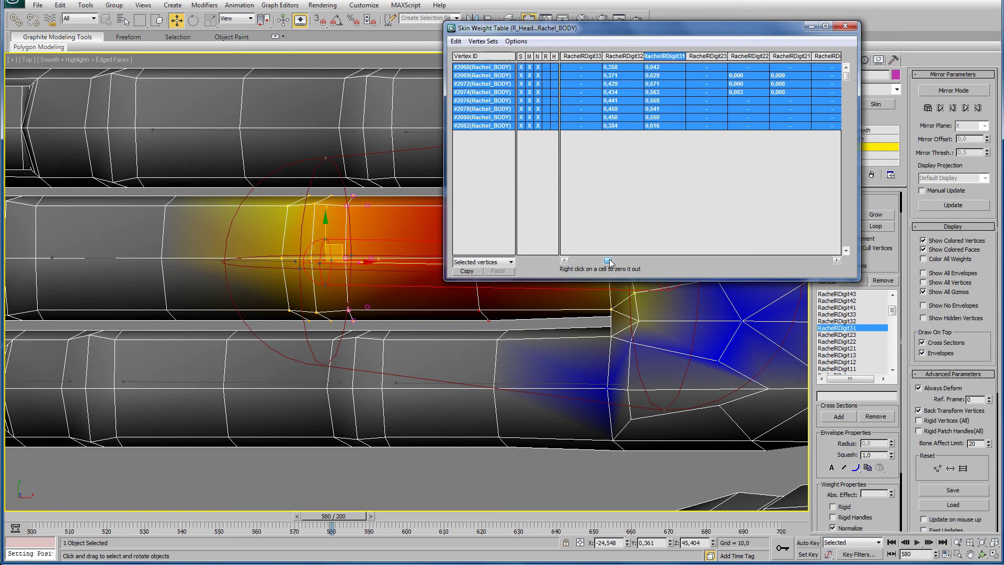
{"action": "left_click", "coordinate": [663, 67]}
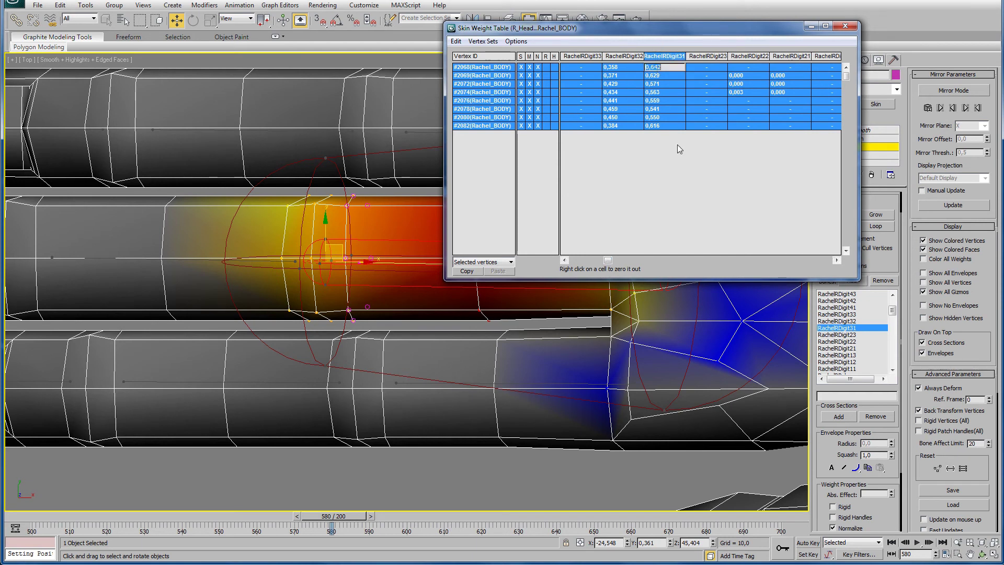
{"action": "type", "text": ",7"}
{"action": "key", "text": "Return"}
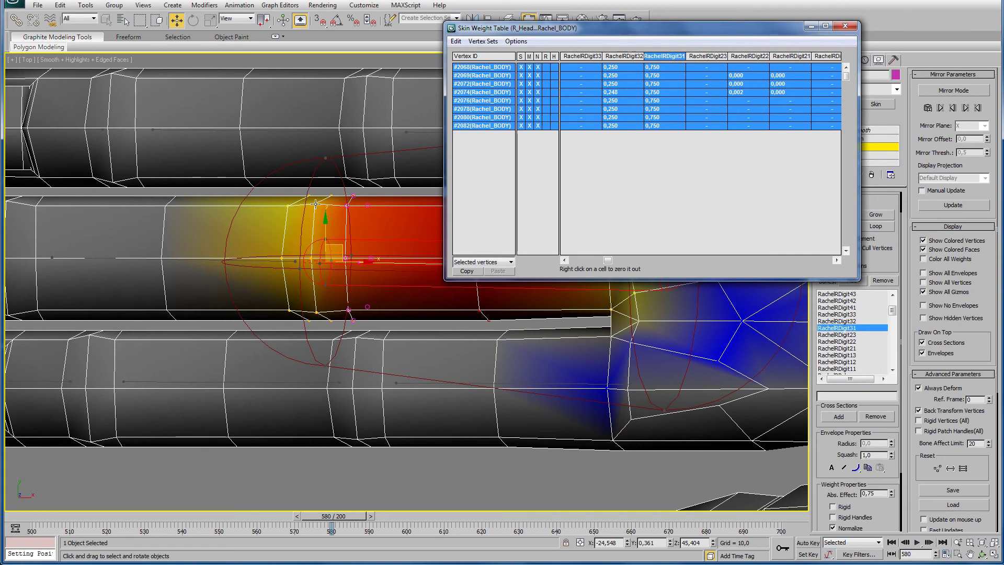
- Weight the next joint loop 0,5 to RachelRDigit31 for an even split
{"action": "left_click_drag", "start_coordinate": [316, 203], "coordinate": [339, 198]}
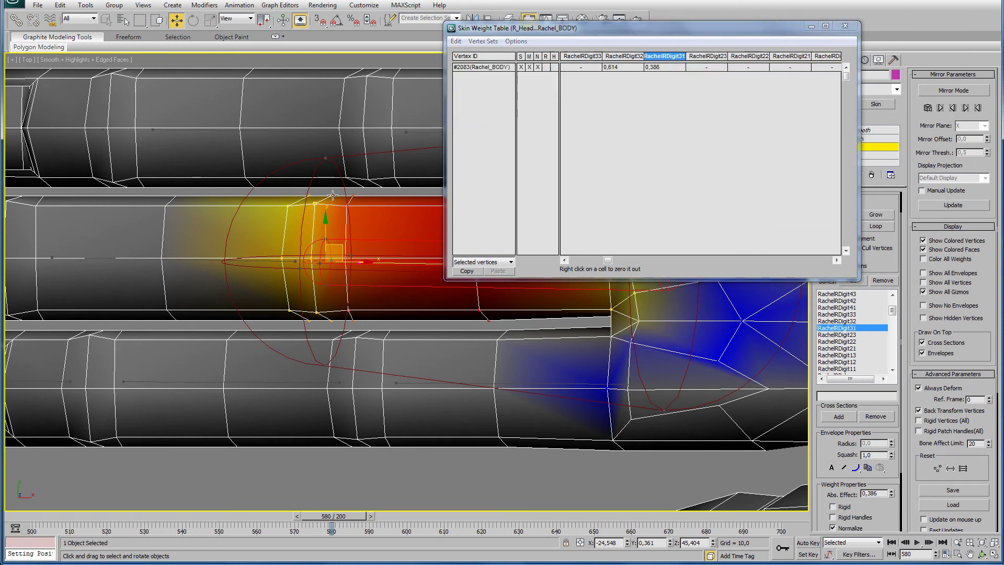
{"action": "left_click", "coordinate": [878, 228]}
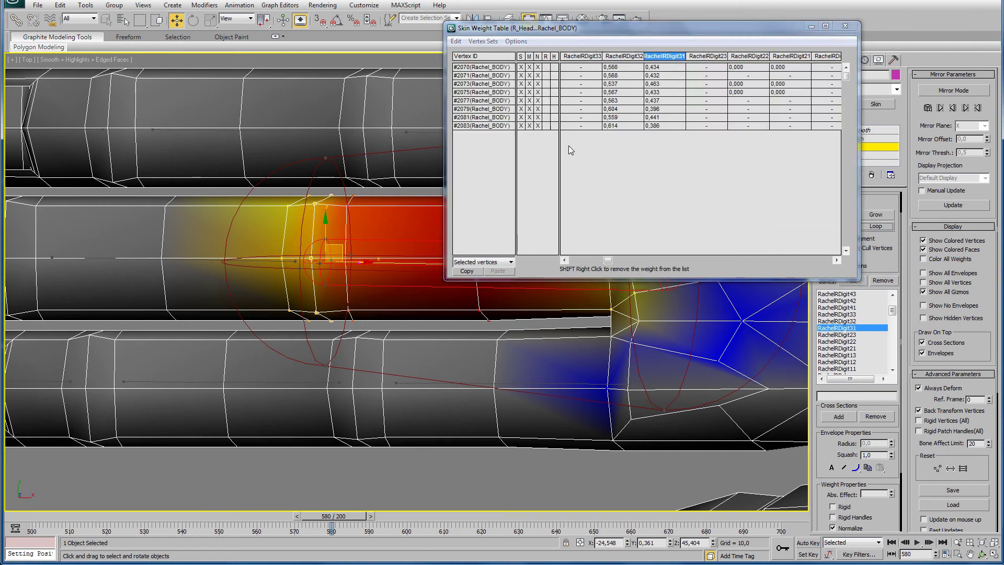
{"action": "left_click", "coordinate": [653, 72]}
{"action": "left_click", "coordinate": [653, 69]}
{"action": "type", "text": "0.5"}
{"action": "key", "text": "Return"}
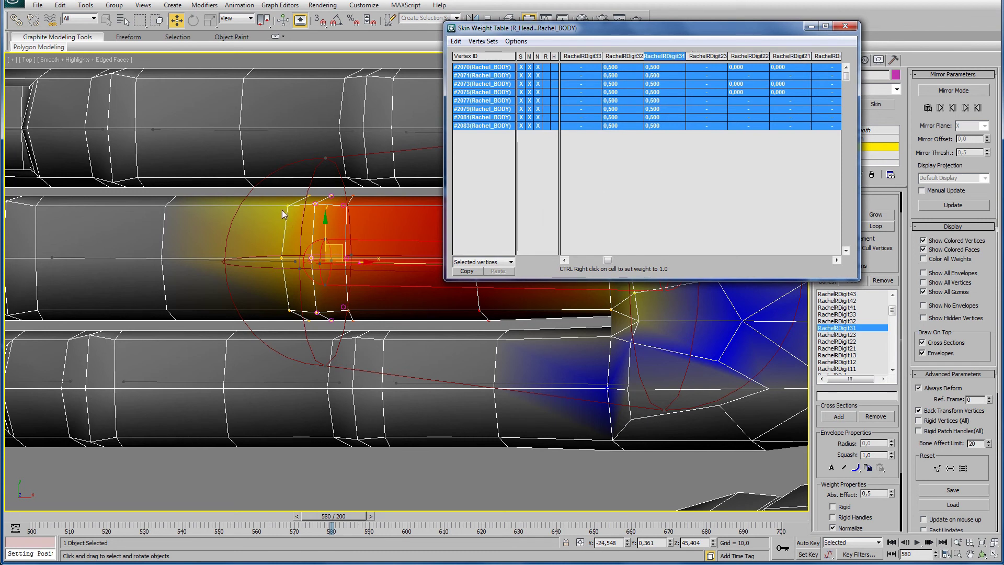
- Weight loop #2084–#2091 0,25 to RachelRDigit31, then make RachelRDigit32 the active bone
{"action": "left_click", "coordinate": [288, 205]}
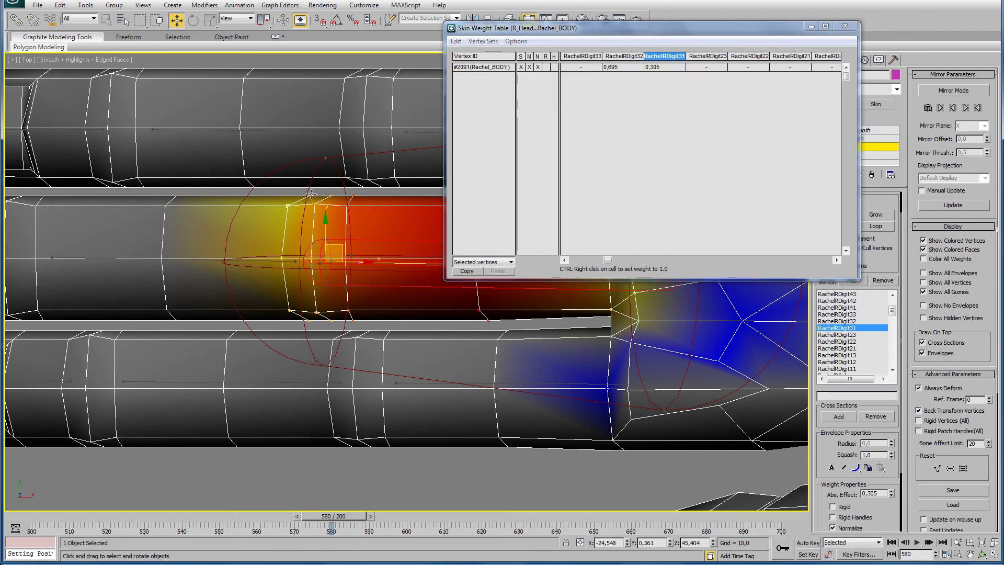
{"action": "left_click", "coordinate": [878, 226]}
{"action": "left_click_drag", "start_coordinate": [506, 68], "coordinate": [508, 127]}
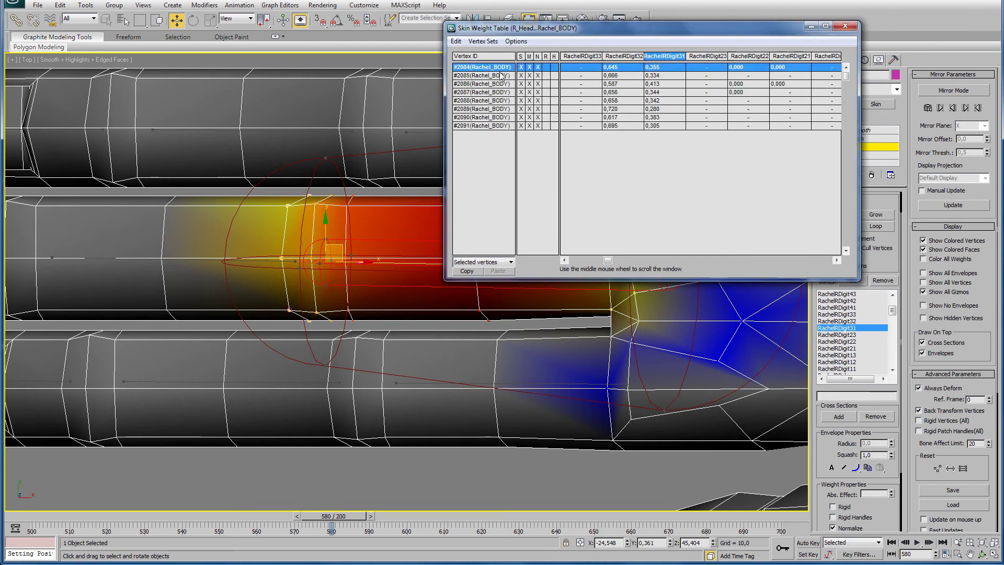
{"action": "left_click", "coordinate": [654, 68]}
{"action": "type", "text": ",25"}
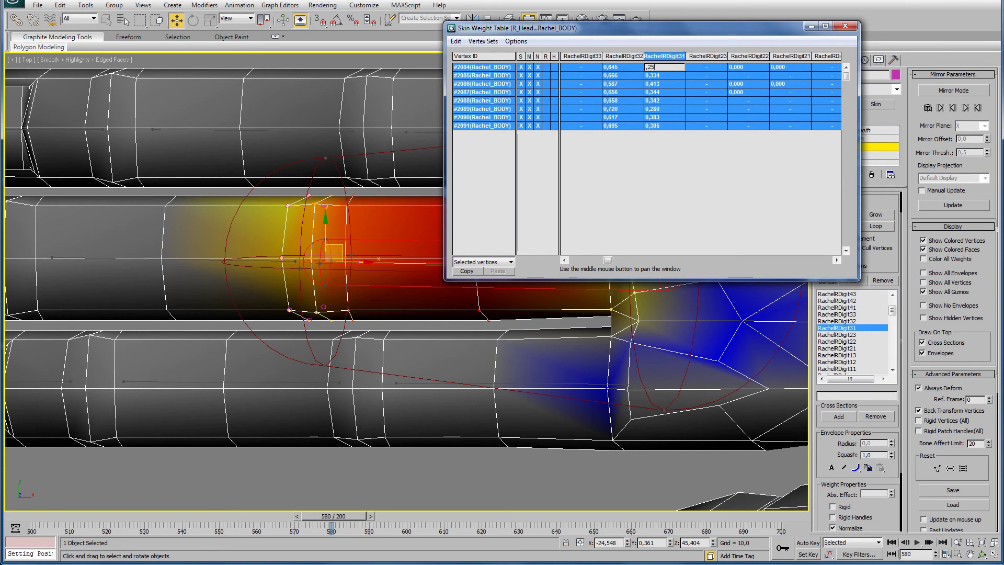
{"action": "key", "text": "Return"}
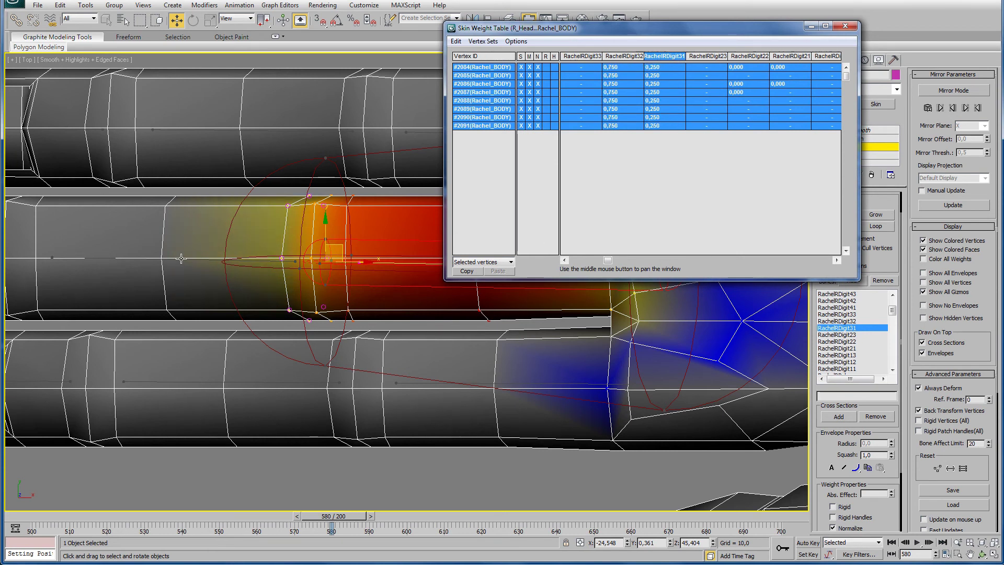
{"action": "left_click", "coordinate": [181, 257]}
{"action": "mouse_move", "coordinate": [292, 216]}
{"action": "middle_mouse_down", "text": "alt"}
{"action": "mouse_move", "coordinate": [386, 224]}
{"action": "mouse_move", "coordinate": [330, 205]}
{"action": "middle_mouse_up", "text": "alt"}
- Weight the first third-finger joint loop 0,75 to RachelRDigit32
{"action": "left_click", "coordinate": [324, 194]}
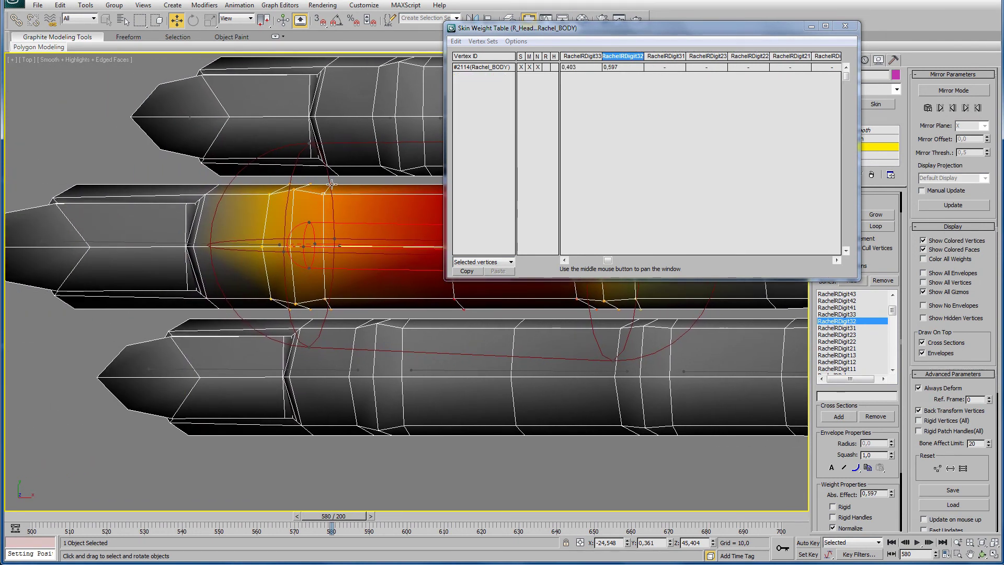
{"action": "left_click", "coordinate": [884, 226]}
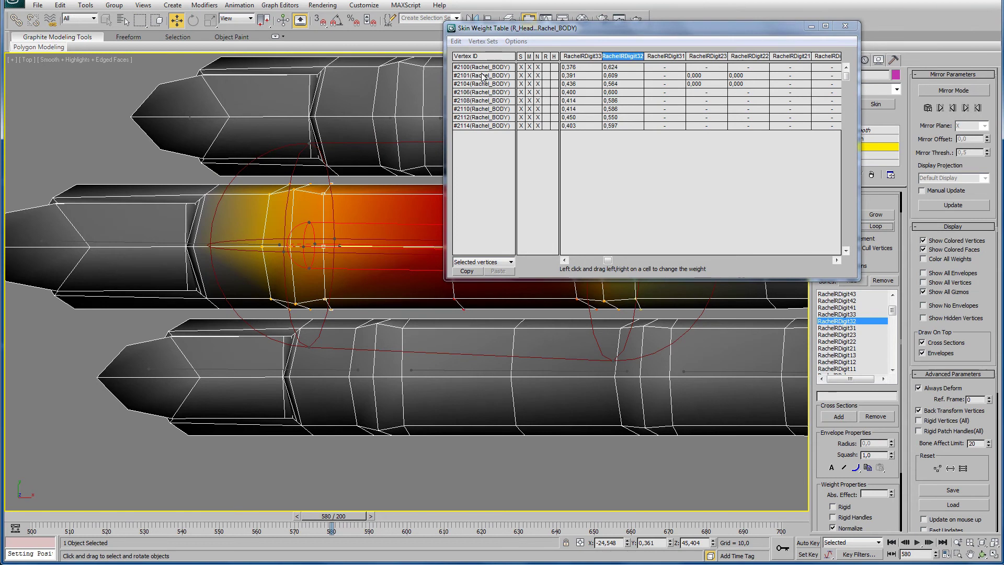
{"action": "left_click_drag", "start_coordinate": [483, 67], "coordinate": [491, 125]}
{"action": "left_click", "coordinate": [610, 69]}
{"action": "type", "text": "0,75"}
{"action": "key", "text": "Return"}
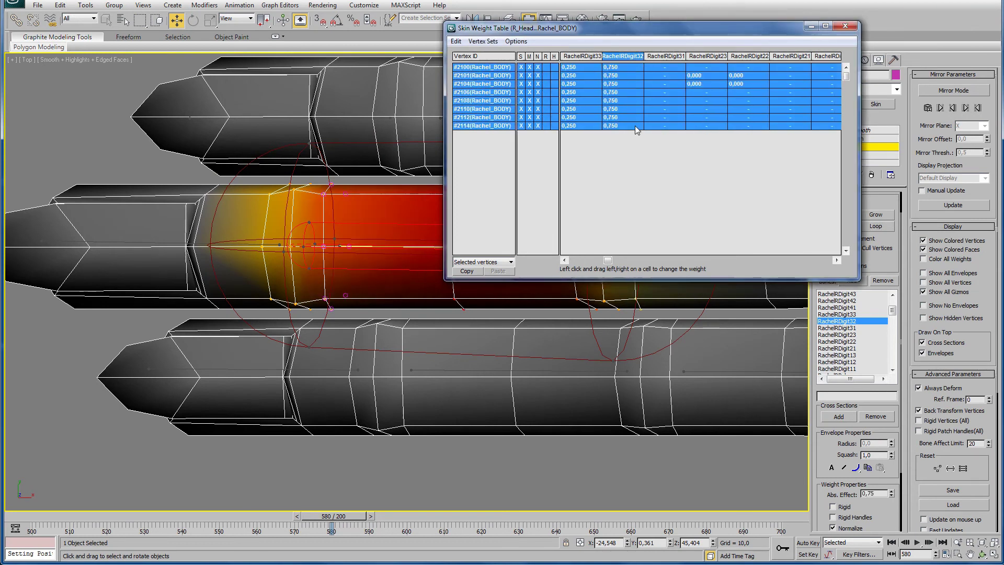
- Weight the next joint loop 0,5 to RachelRDigit32 for an even split
{"action": "left_click", "coordinate": [297, 190]}
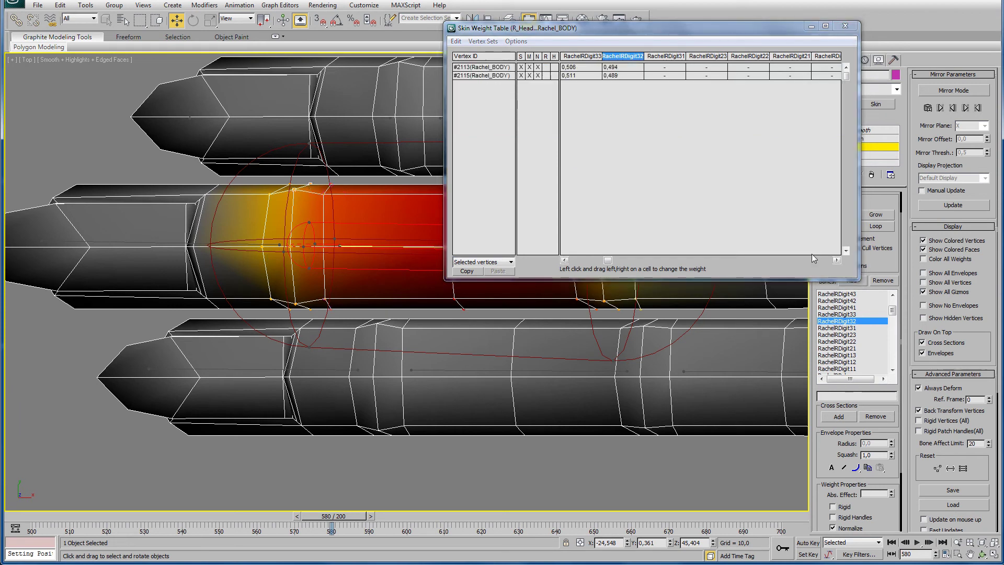
{"action": "left_click", "coordinate": [882, 228]}
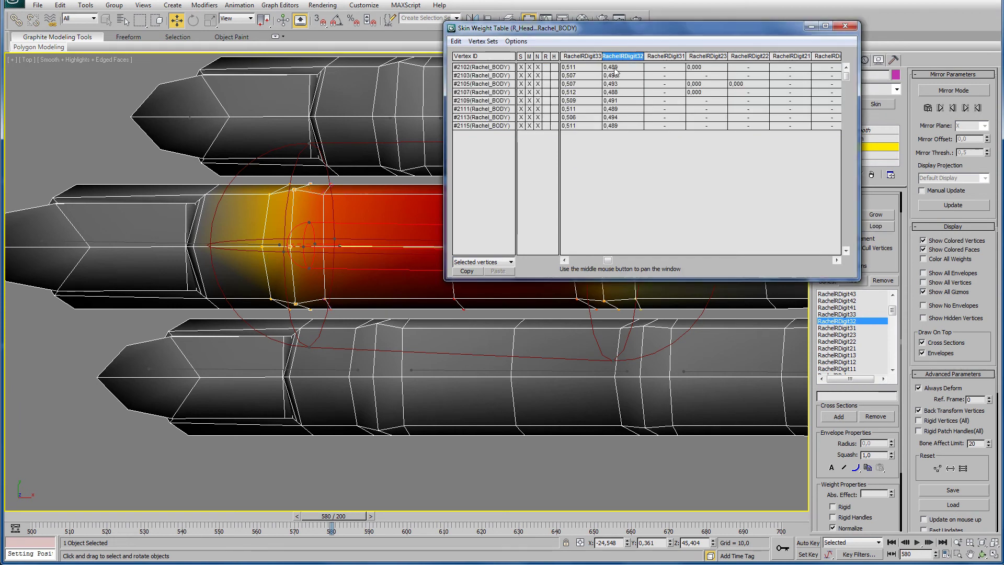
{"action": "left_click", "coordinate": [494, 69]}
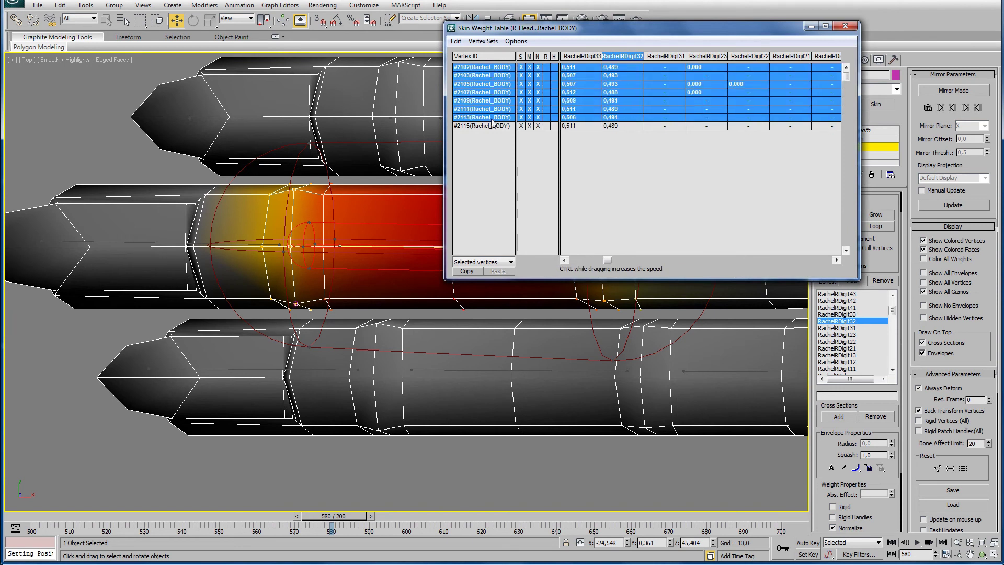
{"action": "left_click_drag", "start_coordinate": [494, 72], "coordinate": [493, 126]}
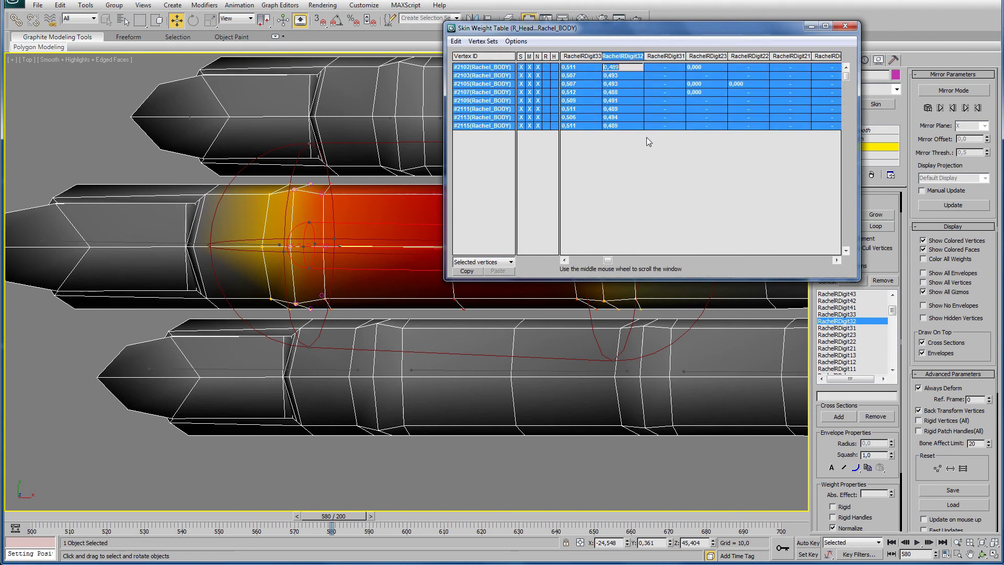
{"action": "type", "text": ",5"}
{"action": "key", "text": "Return"}
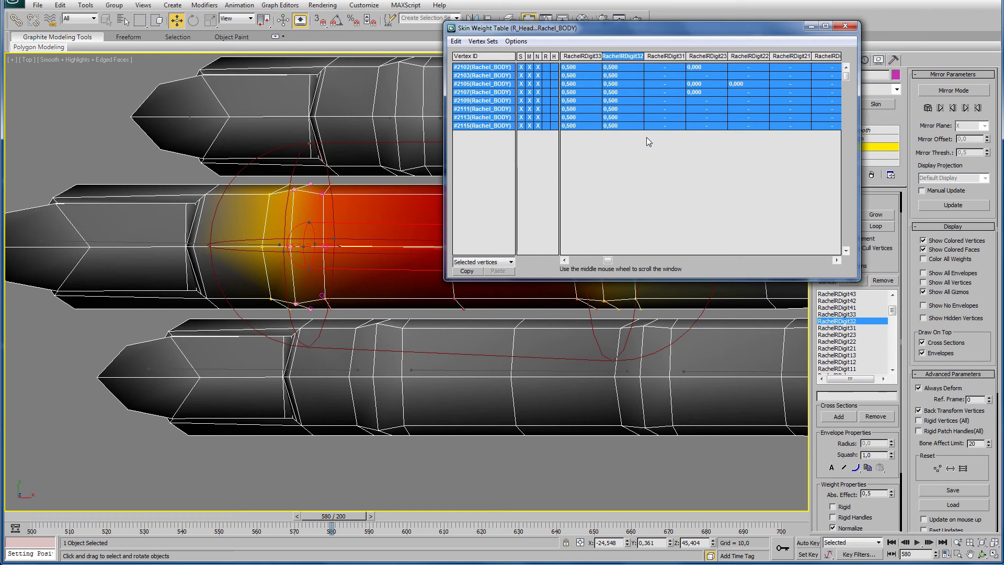
- Weight loop #2116–#2123 0,25 to RachelRDigit32, then make RachelRDigit33 the active bone
{"action": "left_click", "coordinate": [270, 193]}
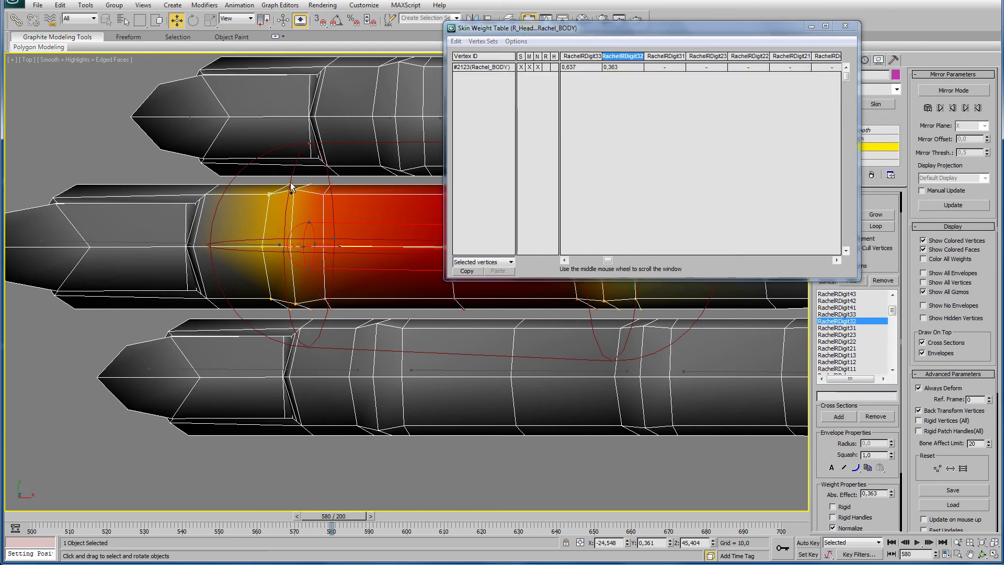
{"action": "left_click", "coordinate": [291, 184], "text": "ctrl"}
{"action": "left_click", "coordinate": [889, 227]}
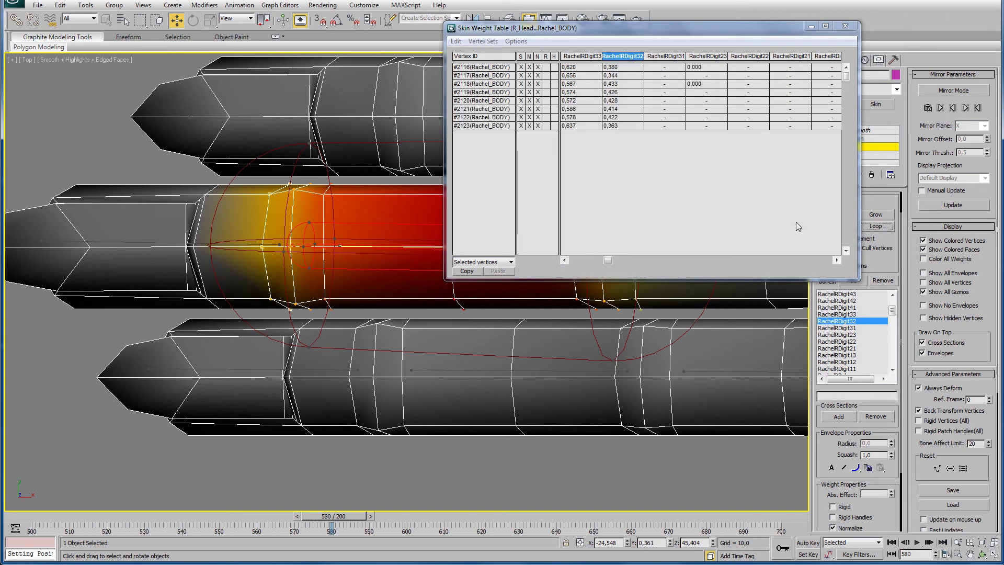
{"action": "left_click_drag", "start_coordinate": [501, 70], "coordinate": [502, 126]}
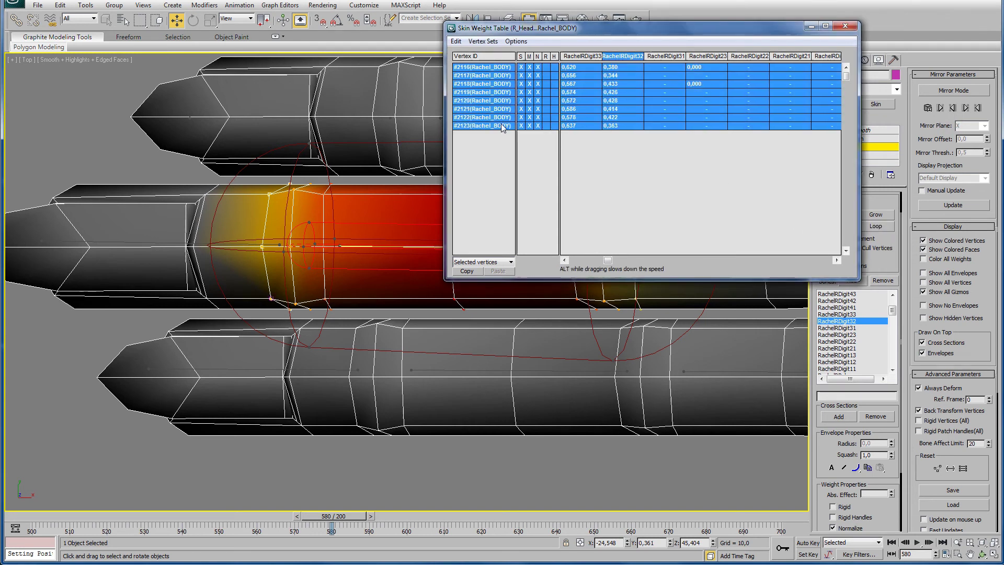
{"action": "double_click", "coordinate": [611, 67]}
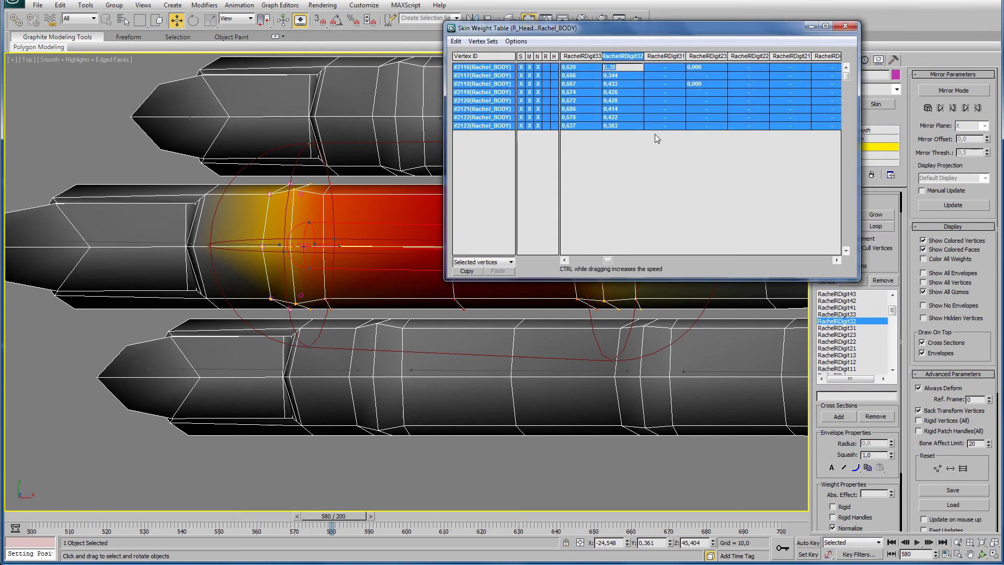
{"action": "type", "text": ",25"}
{"action": "key", "text": "Return"}
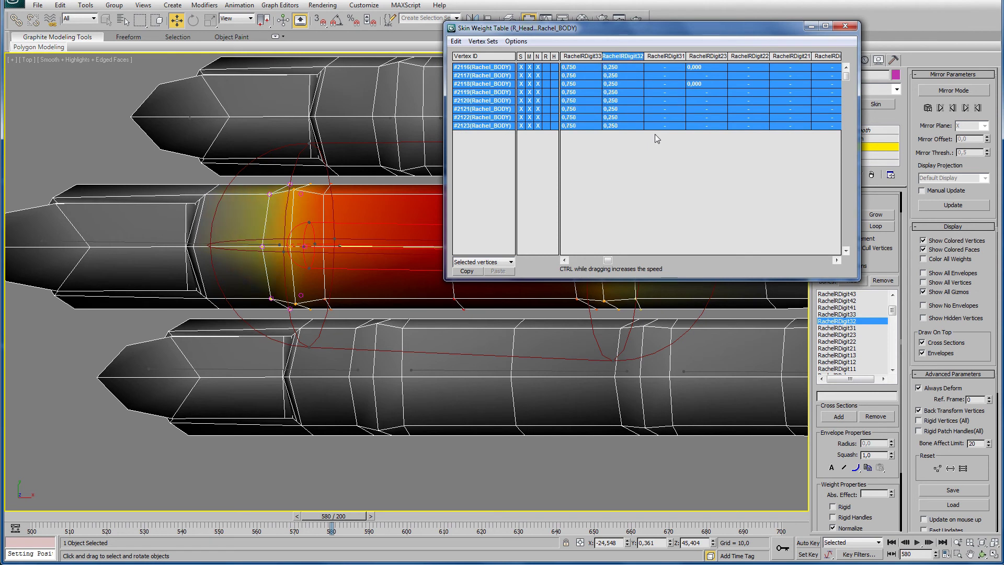
{"action": "left_click", "coordinate": [318, 236]}
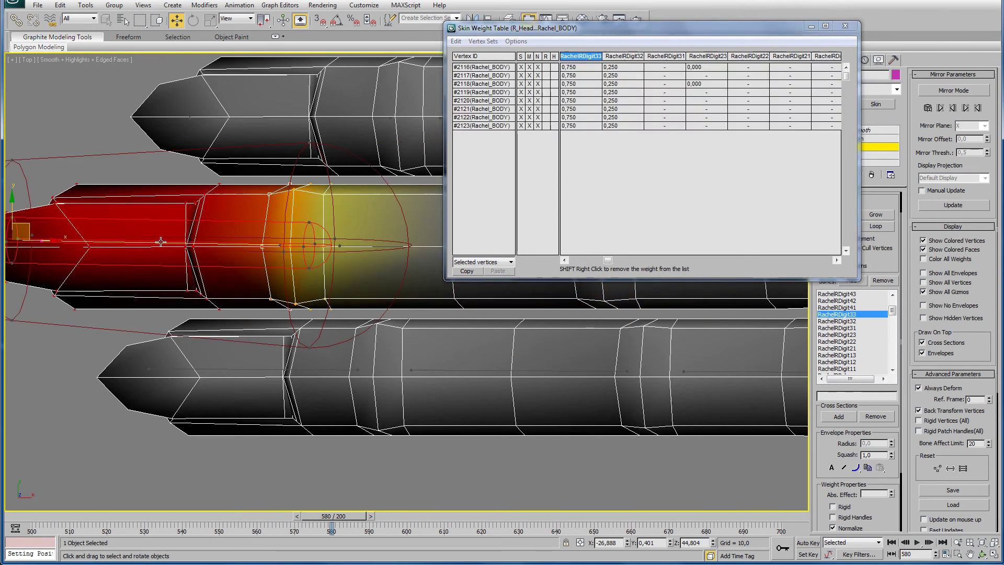
{"action": "mouse_move", "coordinate": [318, 234]}
{"action": "middle_mouse_down"}
{"action": "mouse_move", "coordinate": [402, 228]}
{"action": "mouse_move", "coordinate": [215, 257]}
{"action": "middle_mouse_up"}
{"action": "scroll", "coordinate": [283, 245], "scroll_direction": "down", "scroll_amount": 2}
{"action": "middle_click_drag", "start_coordinate": [282, 246], "coordinate": [255, 267]}
- Make RachelRDigit41 active and set vertices #2159–#2167 to full 1,000 weight
{"action": "left_click", "coordinate": [335, 270]}
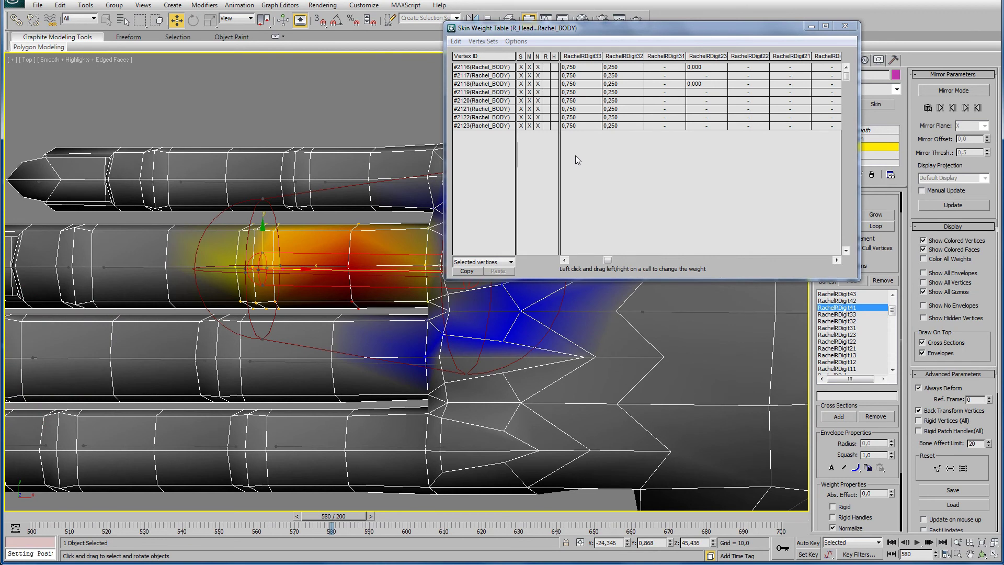
{"action": "scroll", "coordinate": [294, 261], "scroll_direction": "up", "scroll_amount": 1}
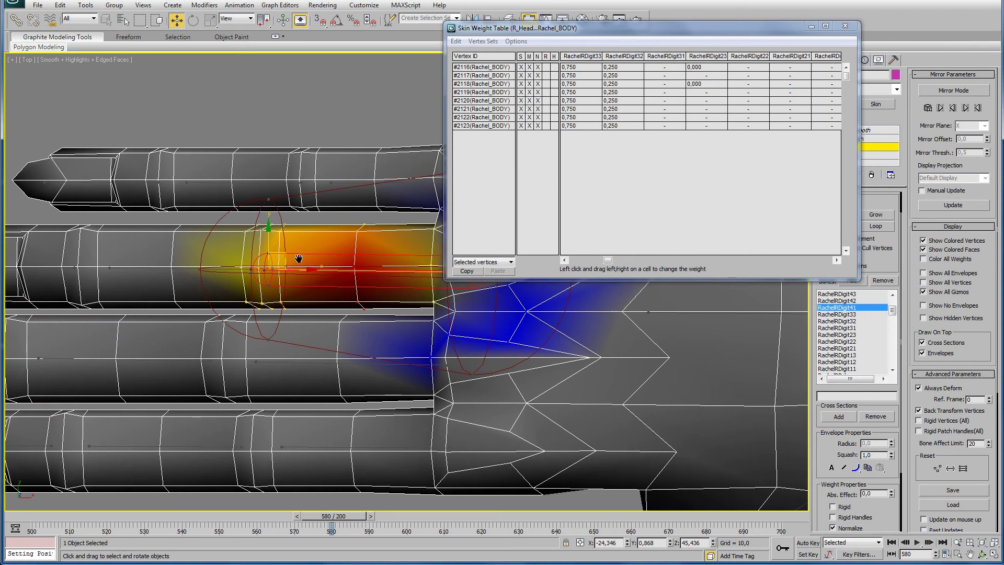
{"action": "scroll", "coordinate": [297, 260], "scroll_direction": "up", "scroll_amount": 2}
{"action": "left_click_drag", "start_coordinate": [372, 202], "coordinate": [413, 338]}
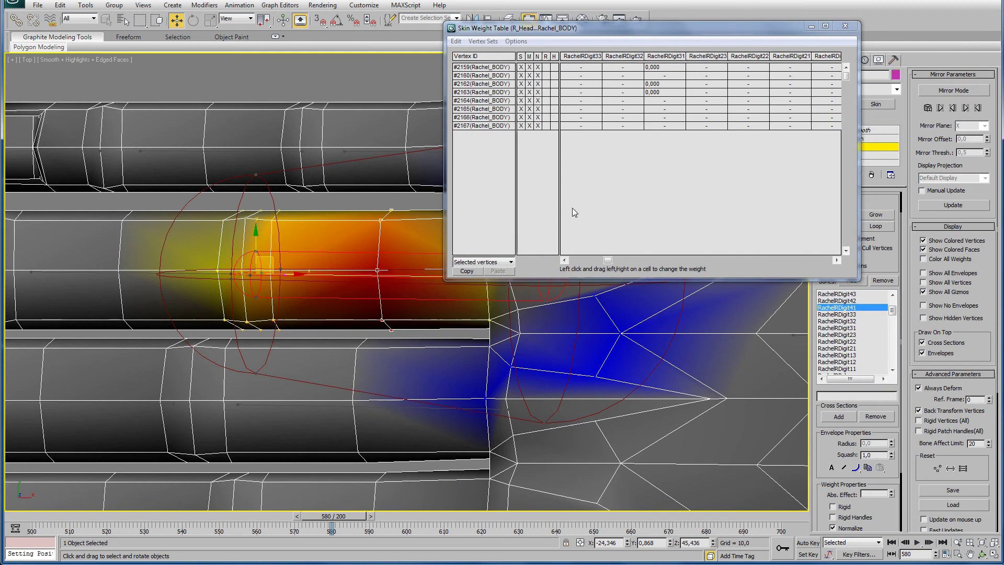
{"action": "left_click_drag", "start_coordinate": [484, 68], "coordinate": [482, 140]}
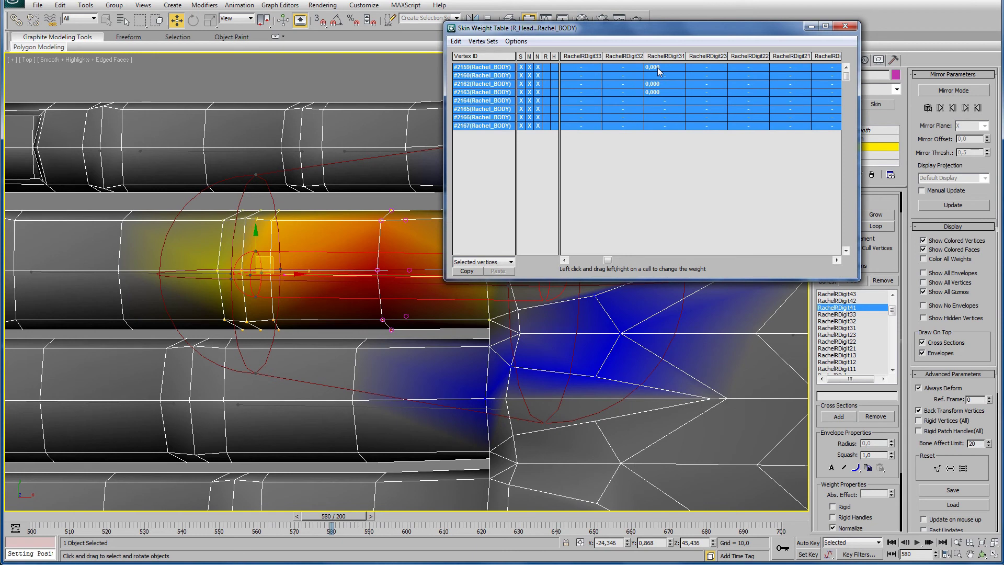
{"action": "left_click_drag", "start_coordinate": [607, 260], "coordinate": [635, 259]}
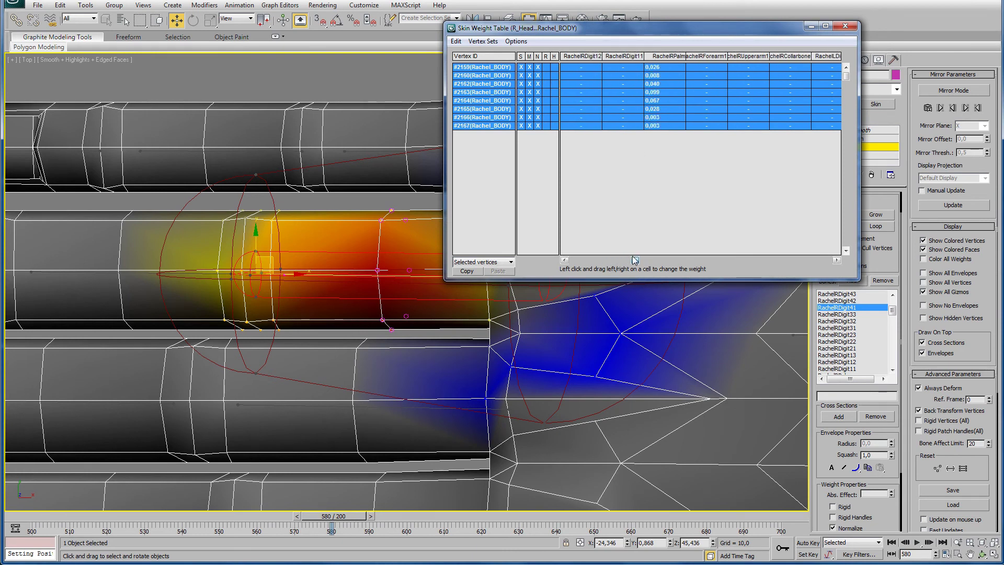
{"action": "mouse_move", "coordinate": [635, 260]}
{"action": "left_mouse_down"}
{"action": "mouse_move", "coordinate": [809, 252]}
{"action": "mouse_move", "coordinate": [599, 274]}
{"action": "left_mouse_up"}
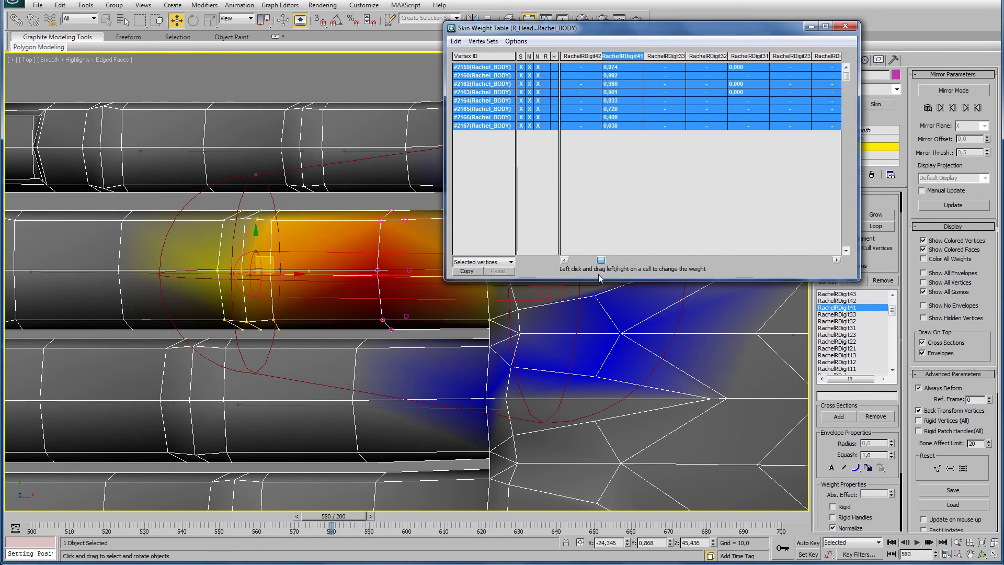
{"action": "left_click_drag", "start_coordinate": [617, 66], "coordinate": [644, 114]}
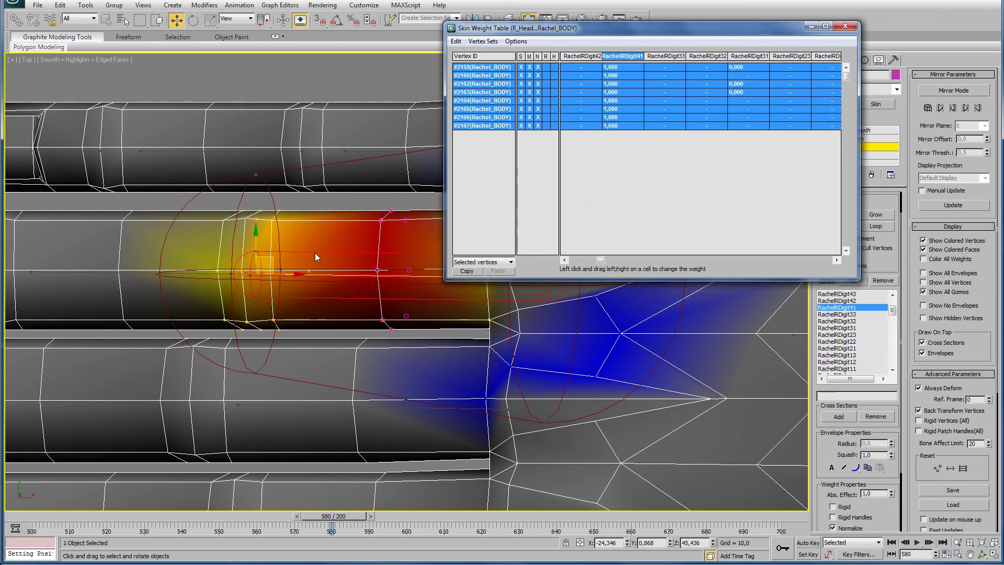
- Weight the next joint loop 0,75 to RachelRDigit41
{"action": "left_click", "coordinate": [279, 212]}
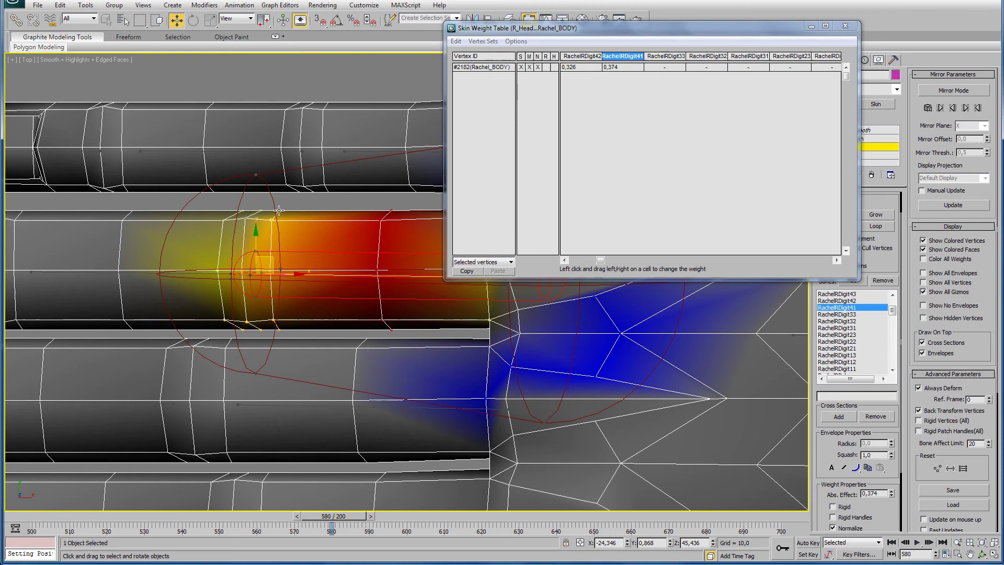
{"action": "left_click", "coordinate": [884, 229]}
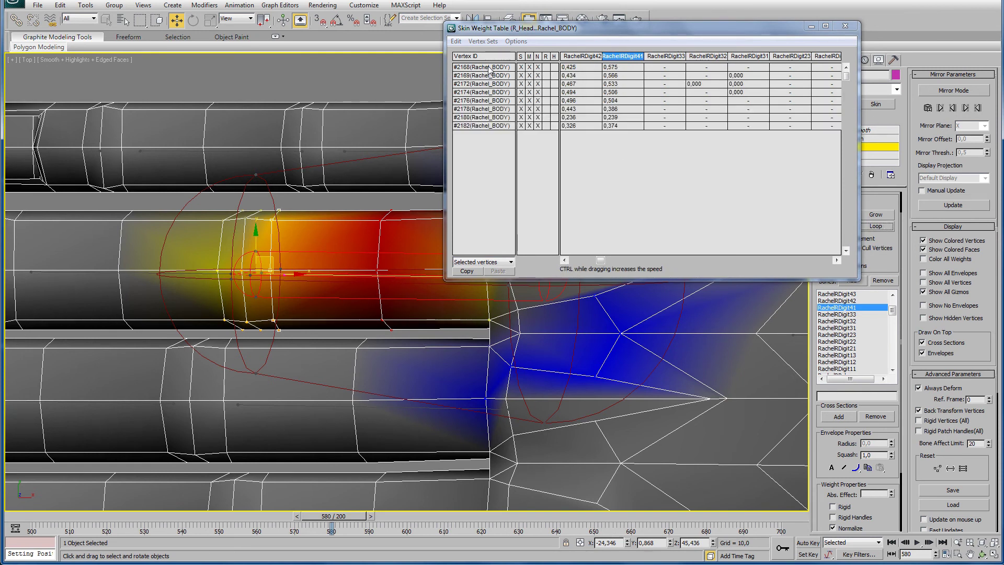
{"action": "left_click_drag", "start_coordinate": [489, 69], "coordinate": [486, 127]}
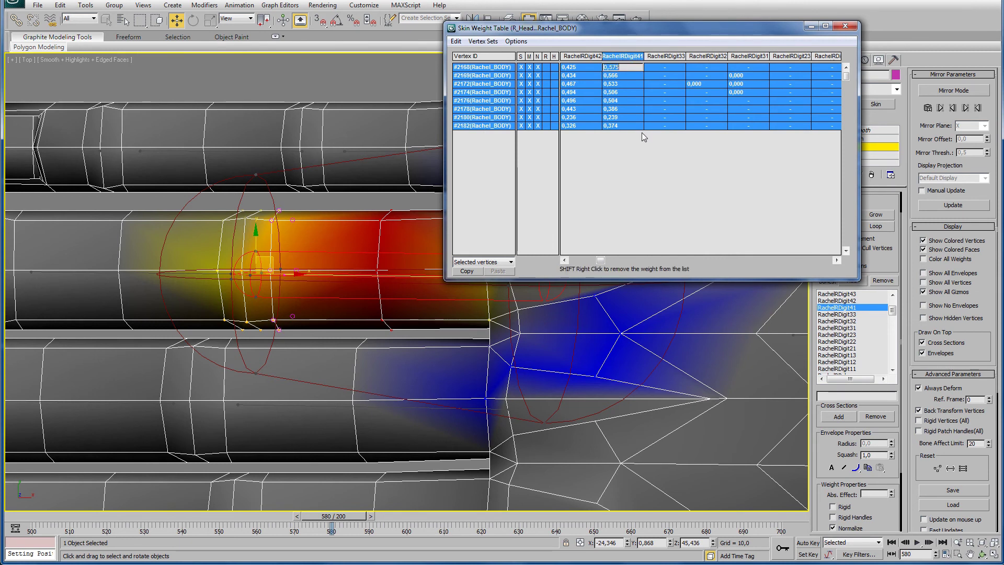
{"action": "type", "text": "0,75"}
{"action": "key", "text": "Return"}
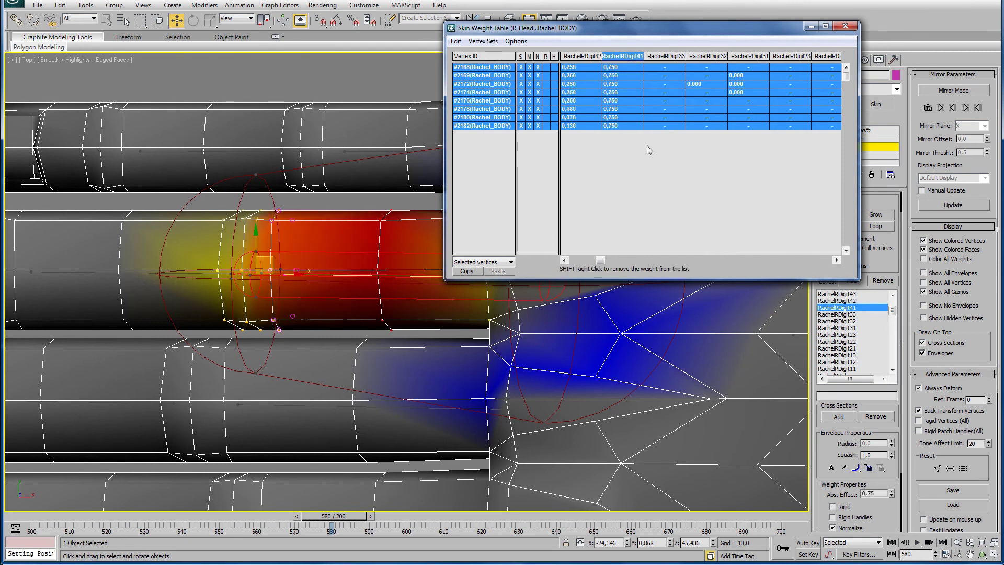
- Weight the following joint loop 0,5 to RachelRDigit41
{"action": "left_click", "coordinate": [245, 217]}
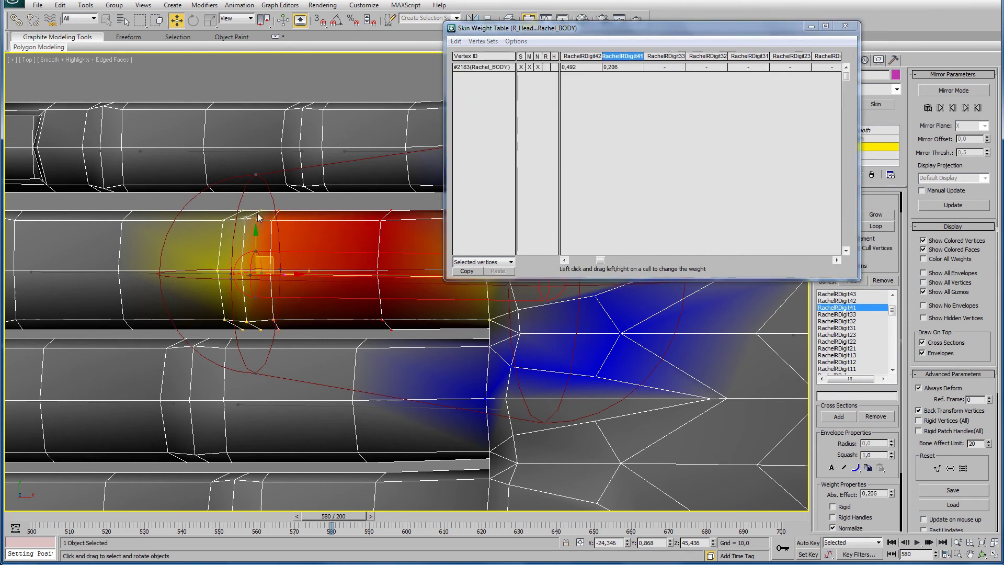
{"action": "left_click", "coordinate": [261, 211], "text": "ctrl"}
{"action": "left_click", "coordinate": [880, 231]}
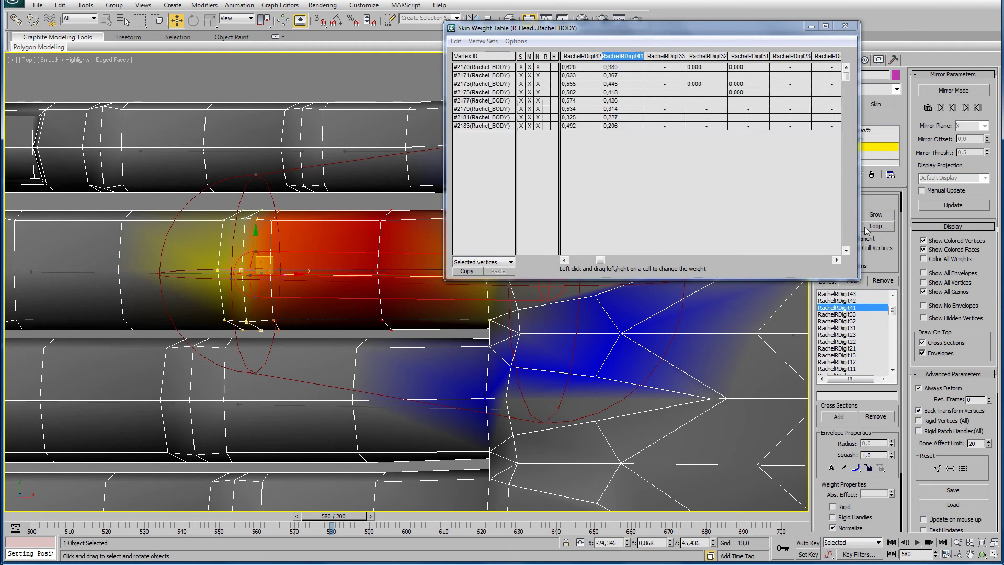
{"action": "left_click_drag", "start_coordinate": [502, 68], "coordinate": [498, 127]}
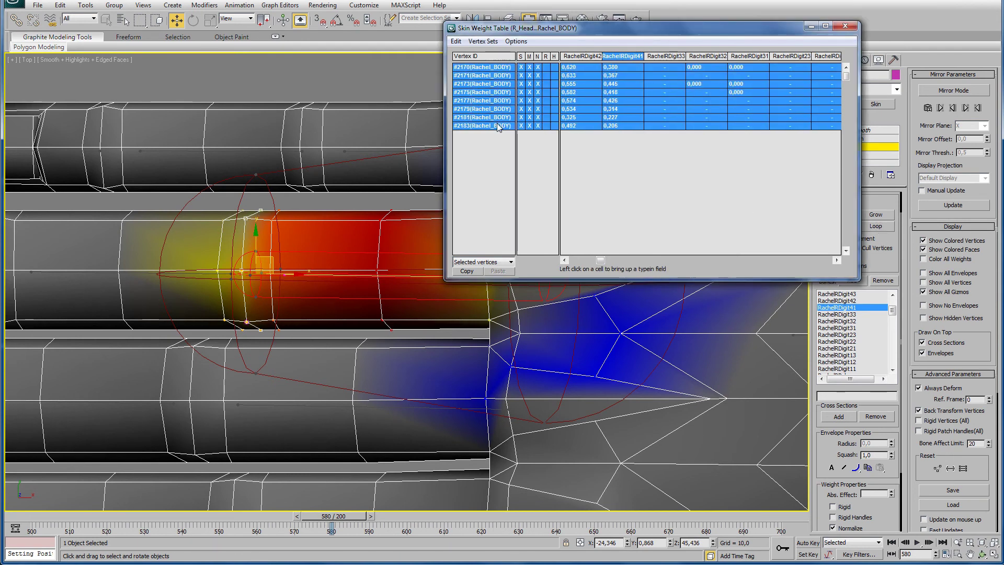
{"action": "left_click", "coordinate": [620, 67]}
{"action": "type", "text": ",5"}
{"action": "key", "text": "Return"}
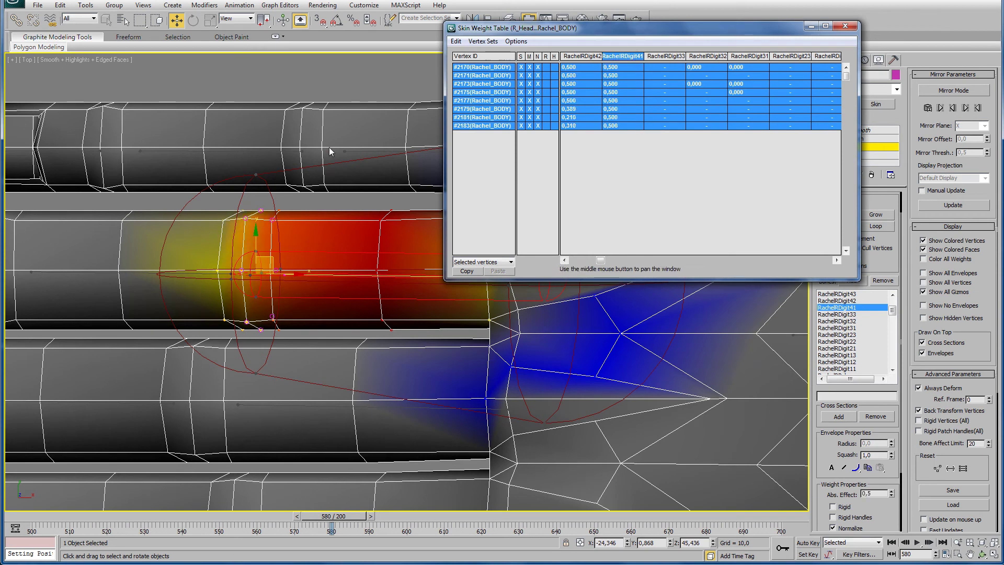
- Weight loop #2184–#2191 0,25 to RachelRDigit41, then make RachelRDigit42 active
{"action": "left_click", "coordinate": [223, 219]}
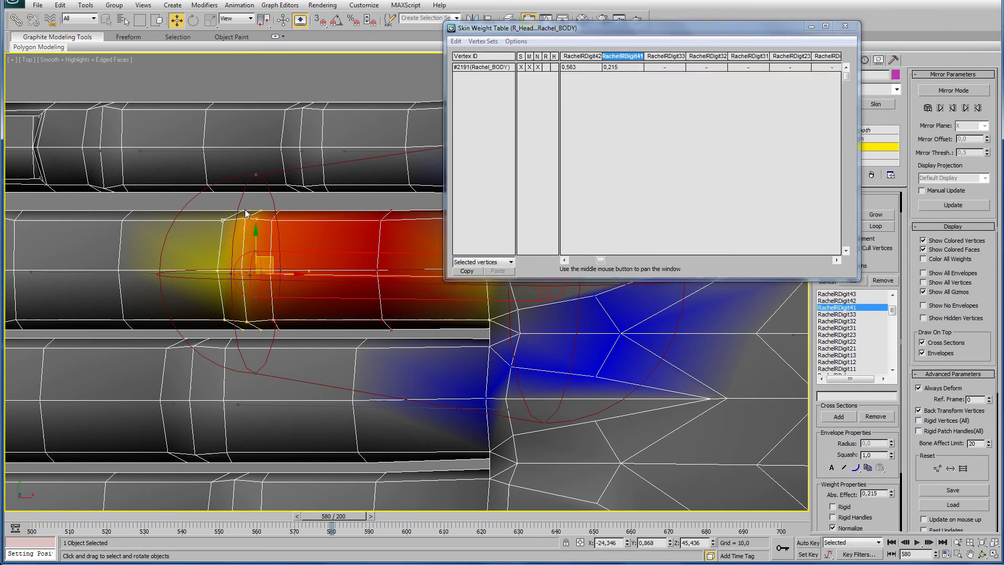
{"action": "left_click_drag", "start_coordinate": [232, 204], "coordinate": [248, 224]}
{"action": "left_click", "coordinate": [883, 229]}
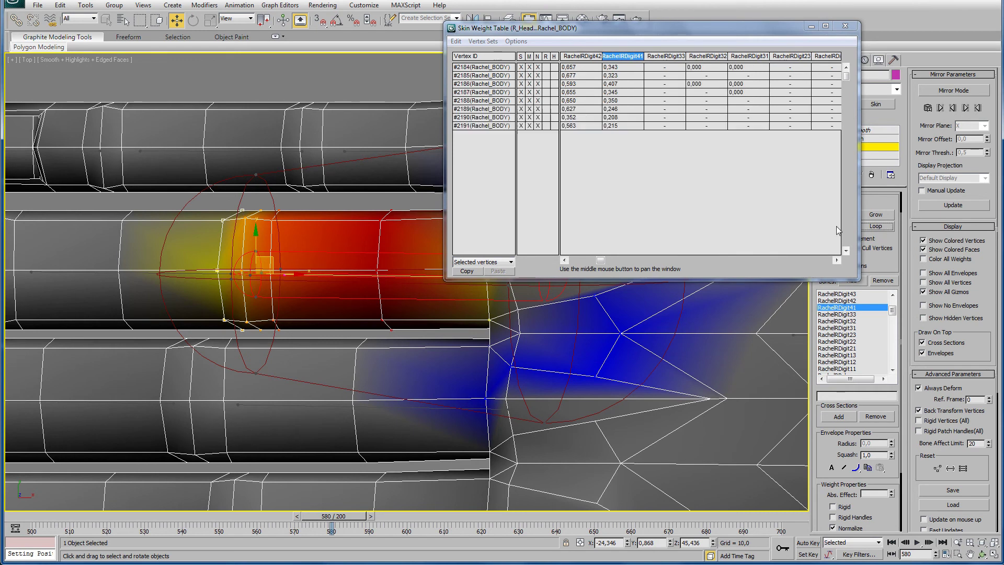
{"action": "left_click_drag", "start_coordinate": [491, 68], "coordinate": [487, 130]}
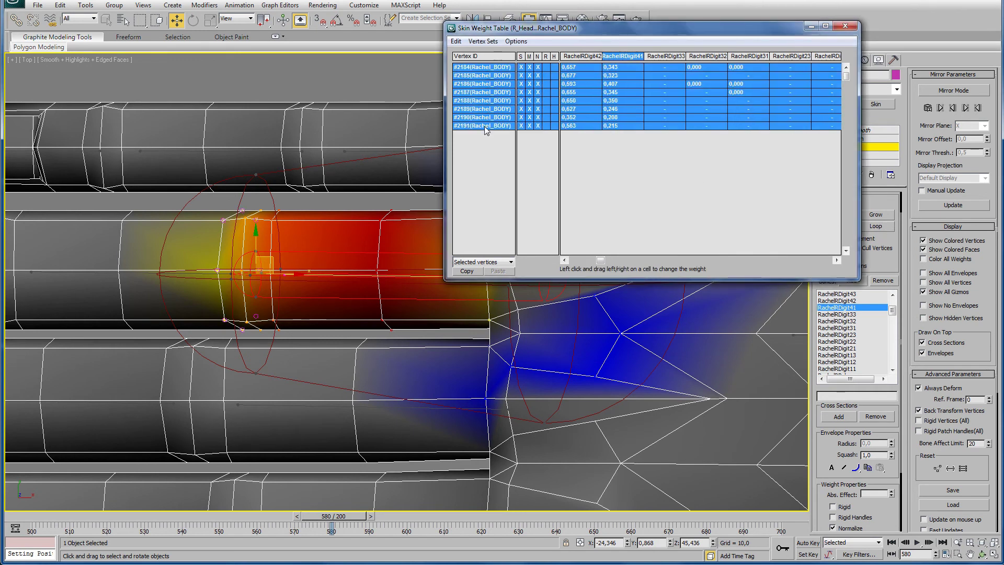
{"action": "left_click", "coordinate": [615, 72]}
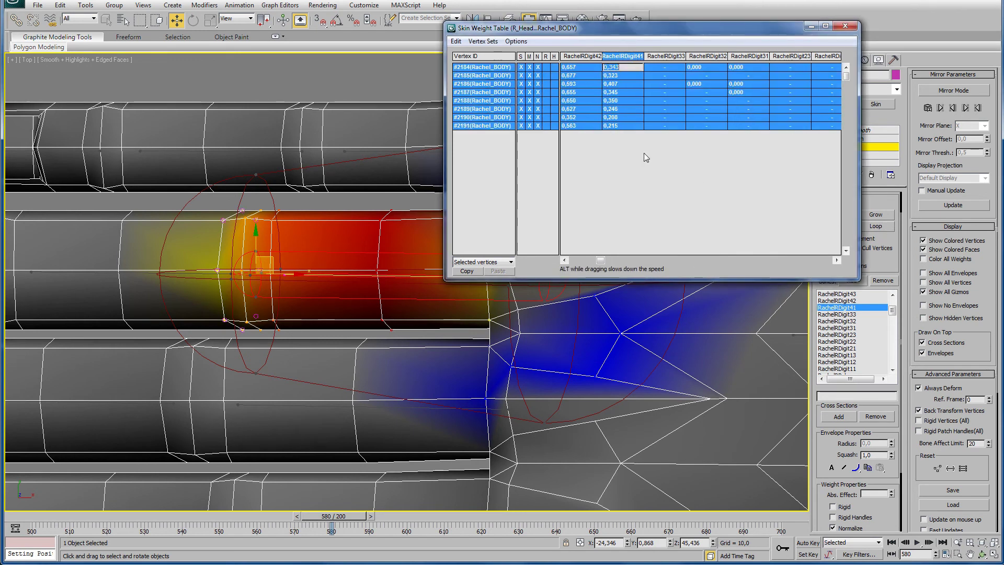
{"action": "type", "text": "0,25"}
{"action": "key", "text": "Return"}
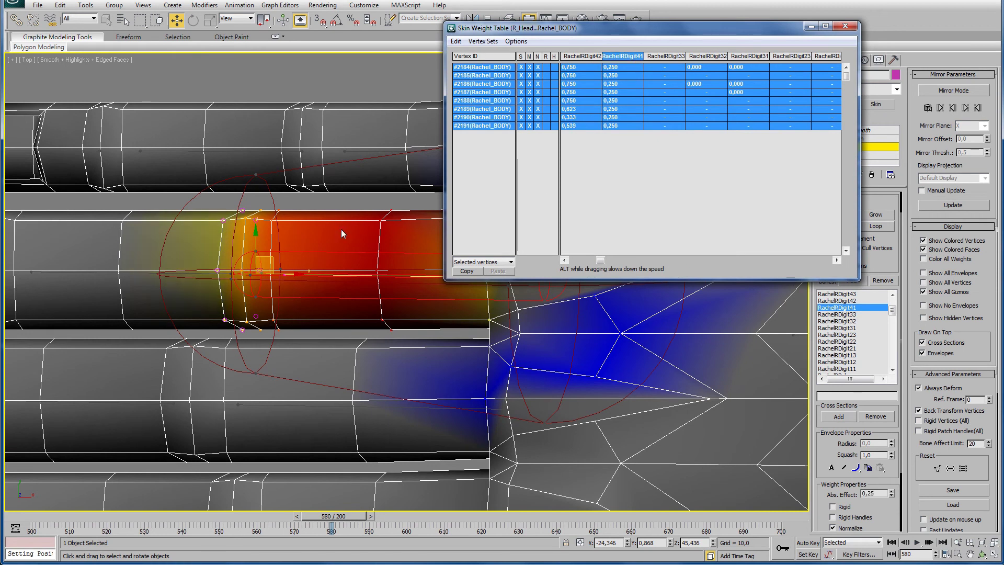
{"action": "middle_click_drag", "start_coordinate": [297, 272], "coordinate": [363, 256]}
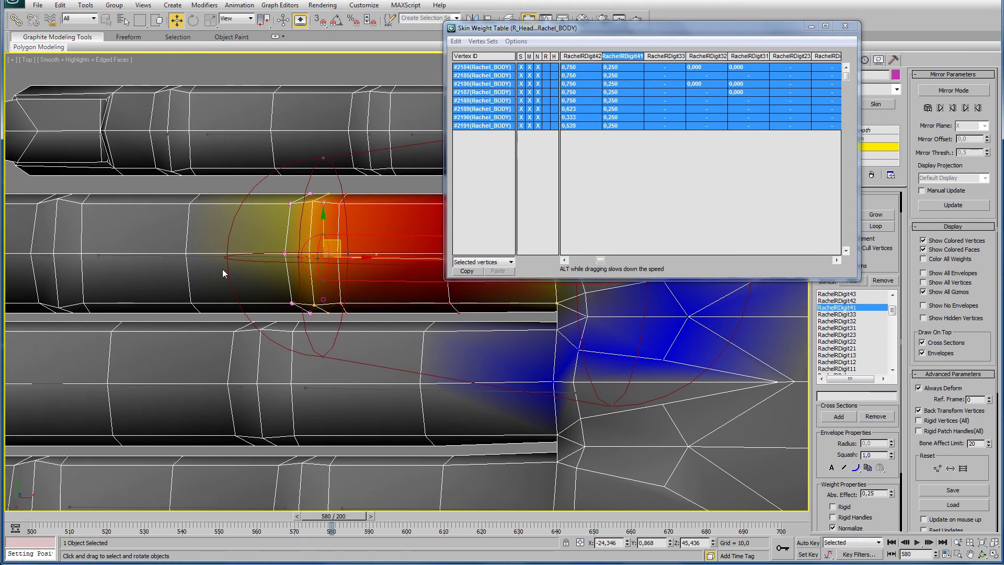
{"action": "left_click", "coordinate": [164, 257]}
{"action": "left_click_drag", "start_coordinate": [172, 186], "coordinate": [227, 316]}
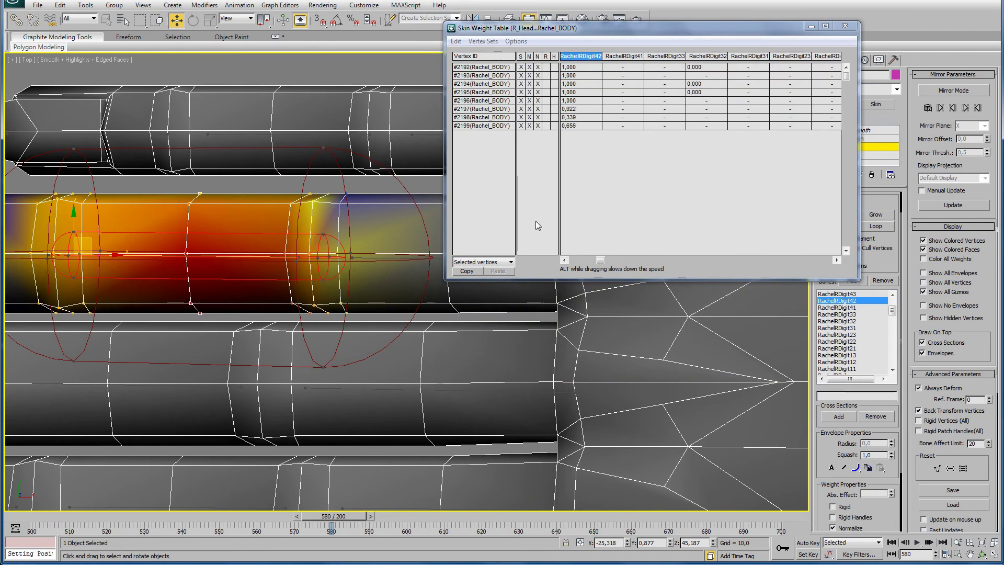
- Give loop #2192–#2199 full 1,000 weight on RachelRDigit42
{"action": "left_click_drag", "start_coordinate": [492, 73], "coordinate": [492, 128]}
{"action": "left_click", "coordinate": [581, 68]}
{"action": "key", "text": "Return"}
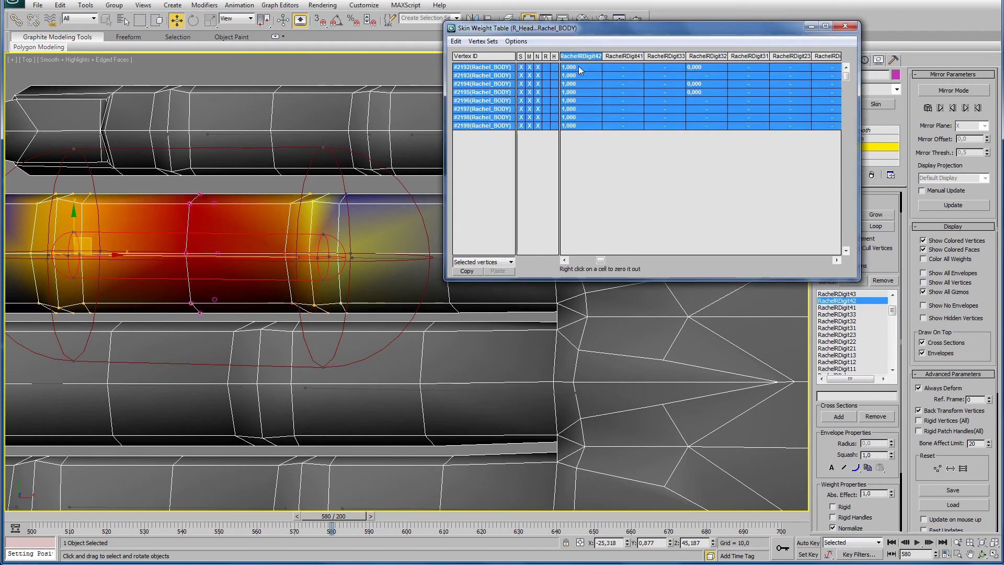
{"action": "middle_click_drag", "start_coordinate": [275, 259], "coordinate": [389, 230]}
{"action": "middle_click_drag", "start_coordinate": [246, 219], "coordinate": [299, 208]}
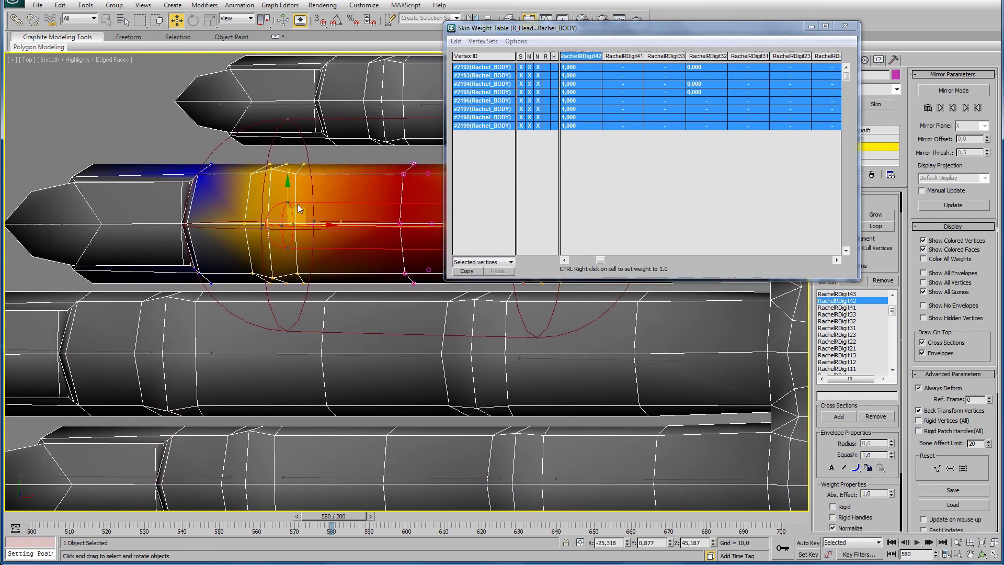
- Weight the next joint loop 0,75 to RachelRDigit42
{"action": "left_click", "coordinate": [295, 173]}
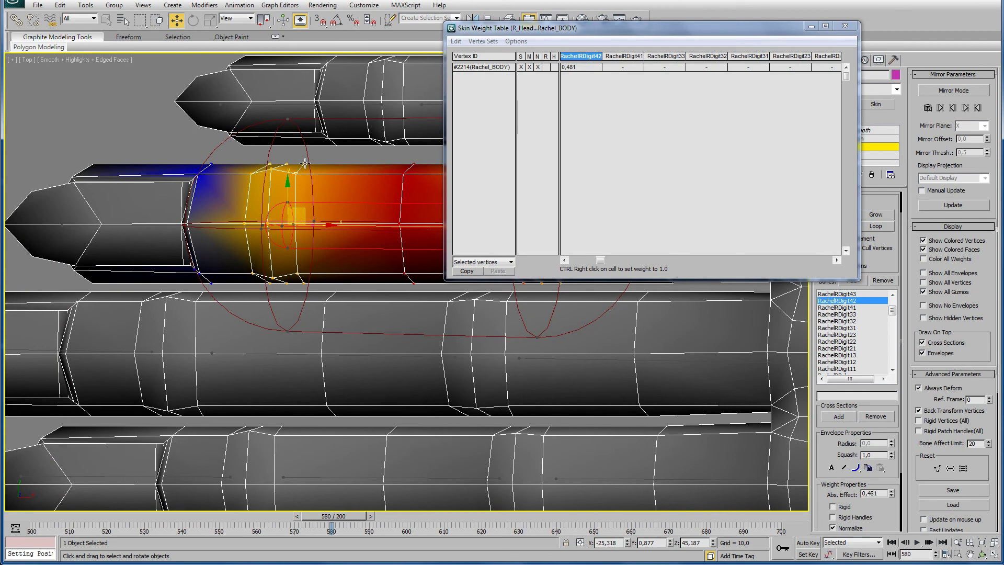
{"action": "left_click", "coordinate": [304, 163], "text": "ctrl"}
{"action": "left_click", "coordinate": [875, 214]}
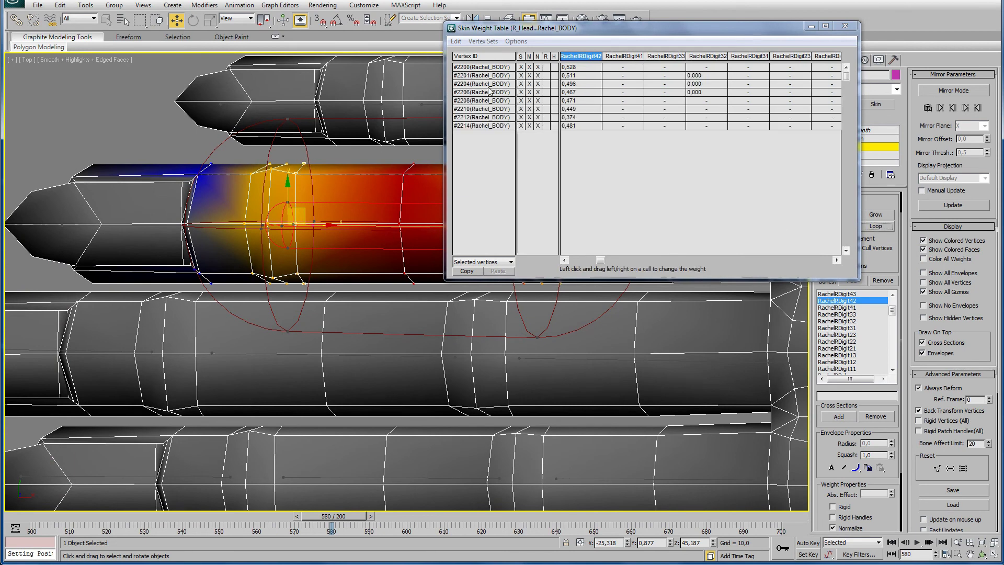
{"action": "left_click_drag", "start_coordinate": [481, 67], "coordinate": [486, 125]}
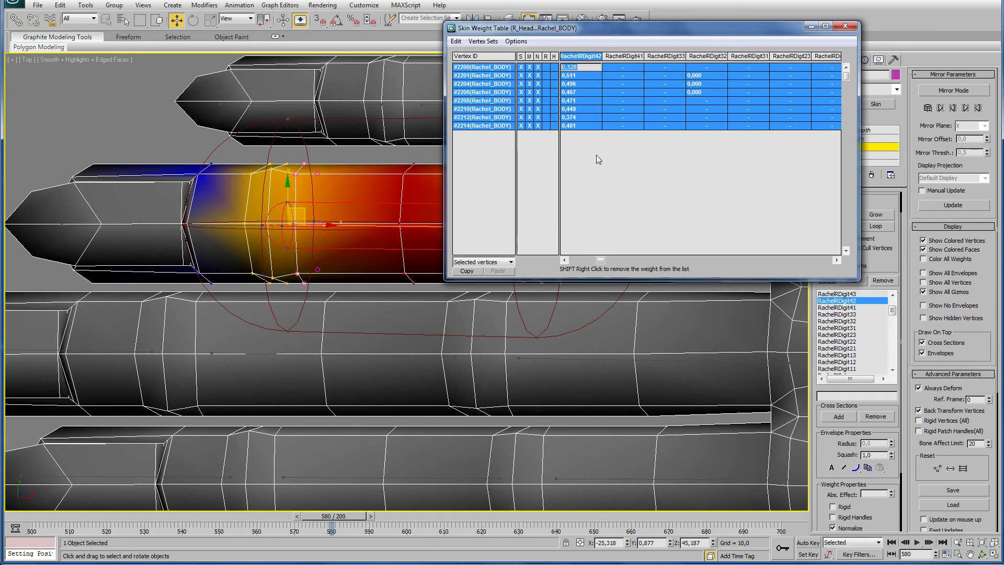
{"action": "type", "text": "0,75"}
{"action": "key", "text": "Return"}
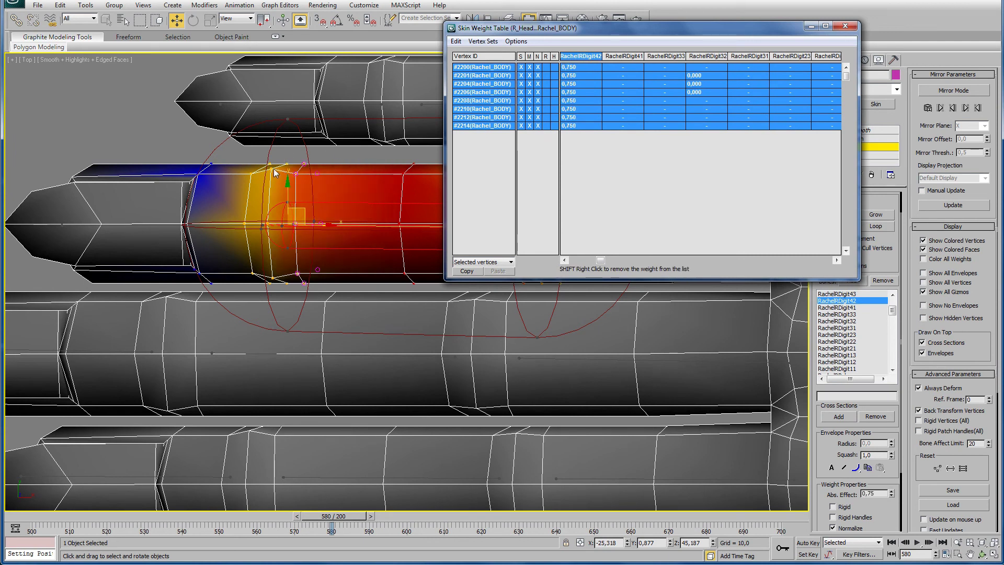
- Weight the following joint loop 0,5 to RachelRDigit42
{"action": "left_click", "coordinate": [271, 168]}
{"action": "left_click", "coordinate": [287, 164], "text": "ctrl"}
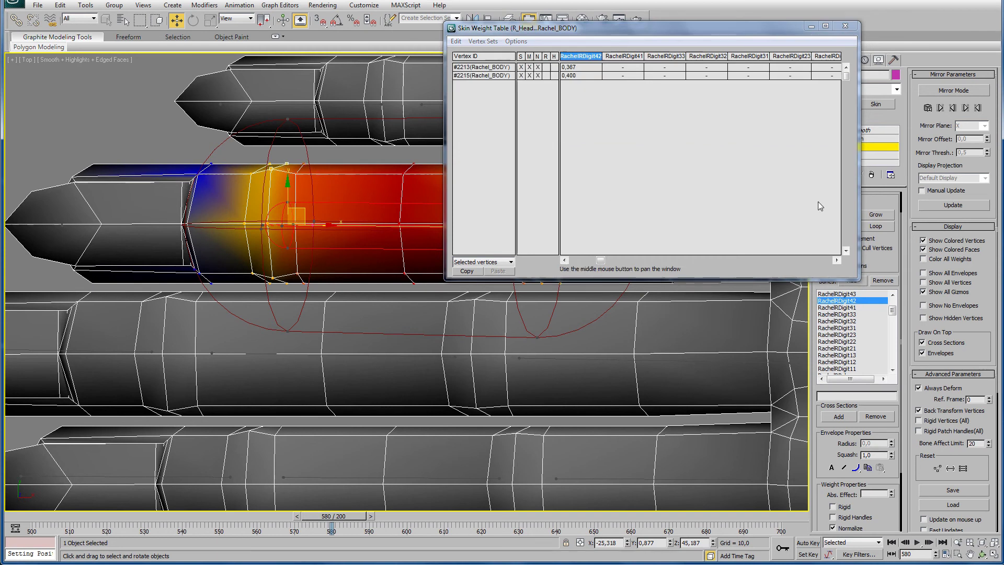
{"action": "left_click", "coordinate": [875, 226]}
{"action": "left_click_drag", "start_coordinate": [483, 68], "coordinate": [483, 129]}
{"action": "left_click", "coordinate": [601, 67]}
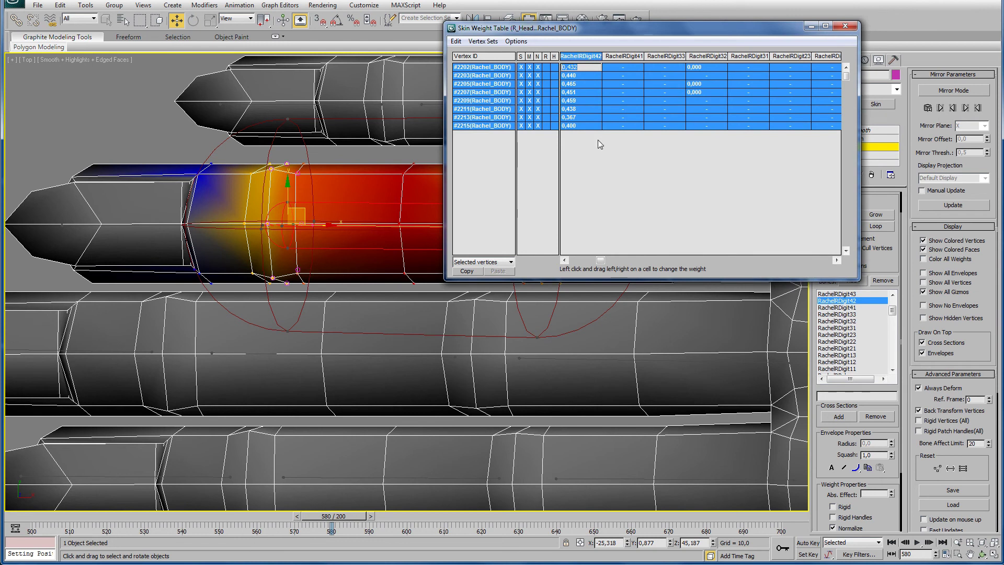
{"action": "type", "text": "0,5"}
{"action": "key", "text": "Return"}
- Weight loop #2216–#2223 0,25 to RachelRDigit42, then select the fingertip under RachelRDigit43
{"action": "left_click", "coordinate": [270, 165]}
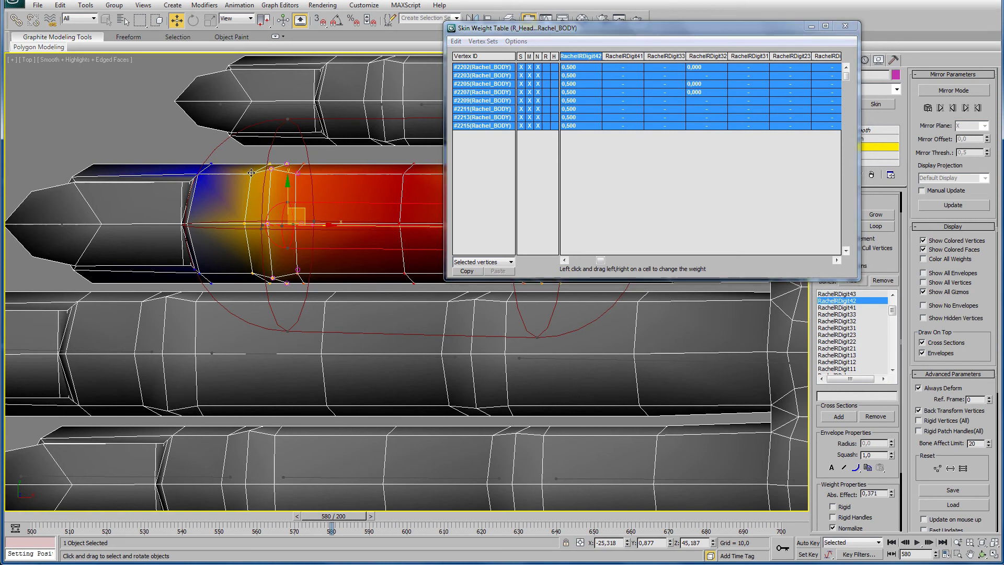
{"action": "left_click", "coordinate": [307, 168], "text": "ctrl"}
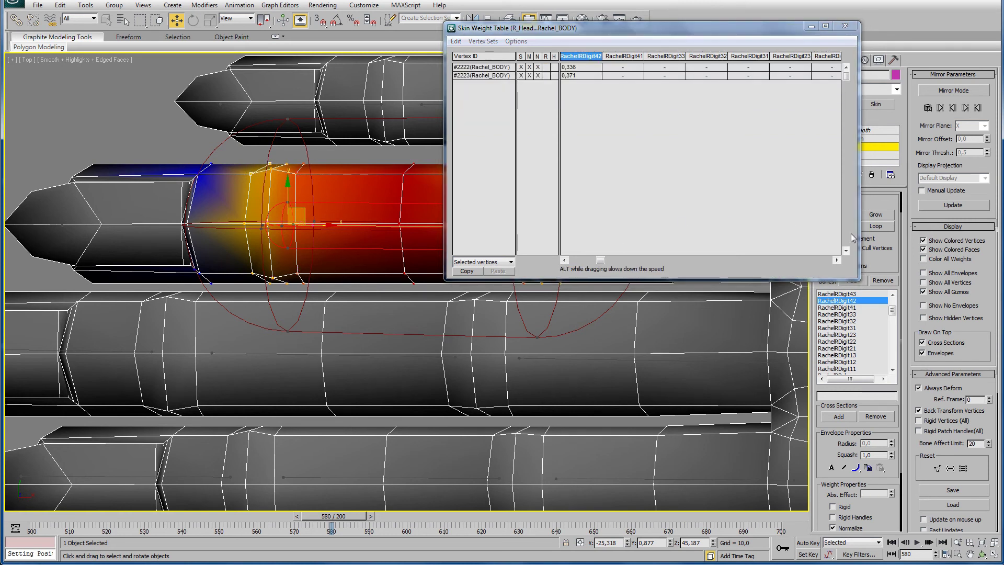
{"action": "left_click", "coordinate": [883, 230]}
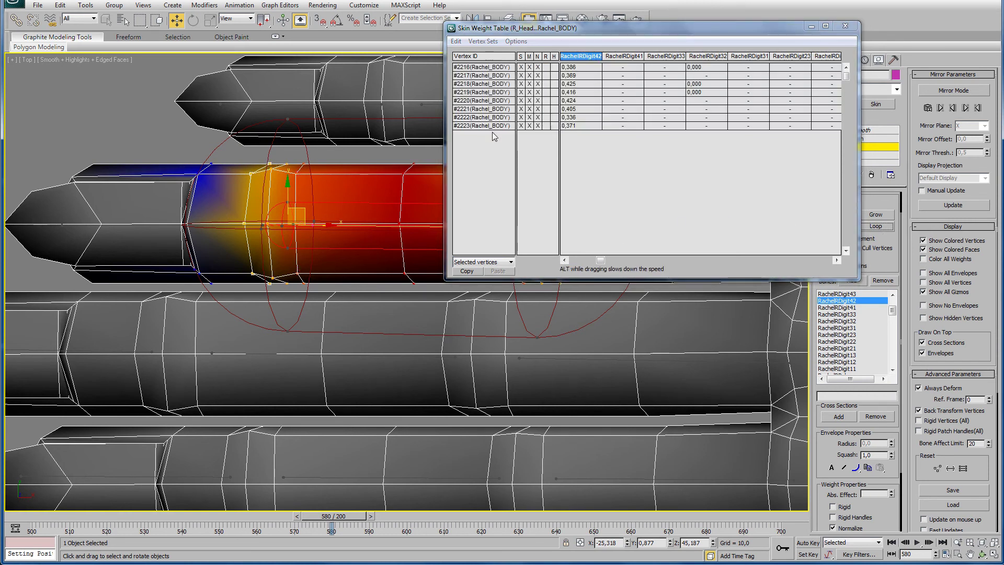
{"action": "left_click", "coordinate": [483, 69]}
{"action": "left_click_drag", "start_coordinate": [483, 75], "coordinate": [485, 128]}
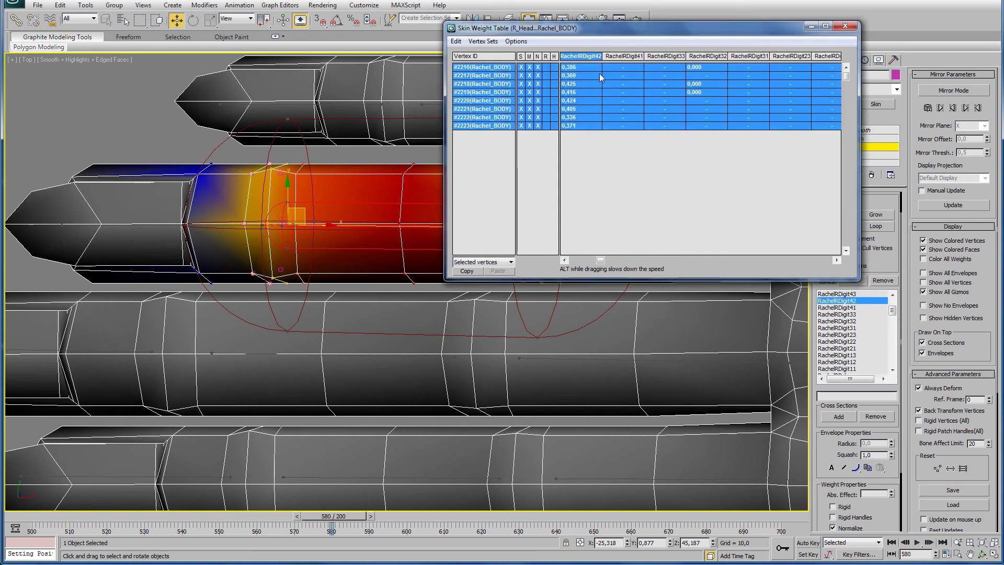
{"action": "left_click", "coordinate": [571, 69]}
{"action": "type", "text": "0,25"}
{"action": "key", "text": "Return"}
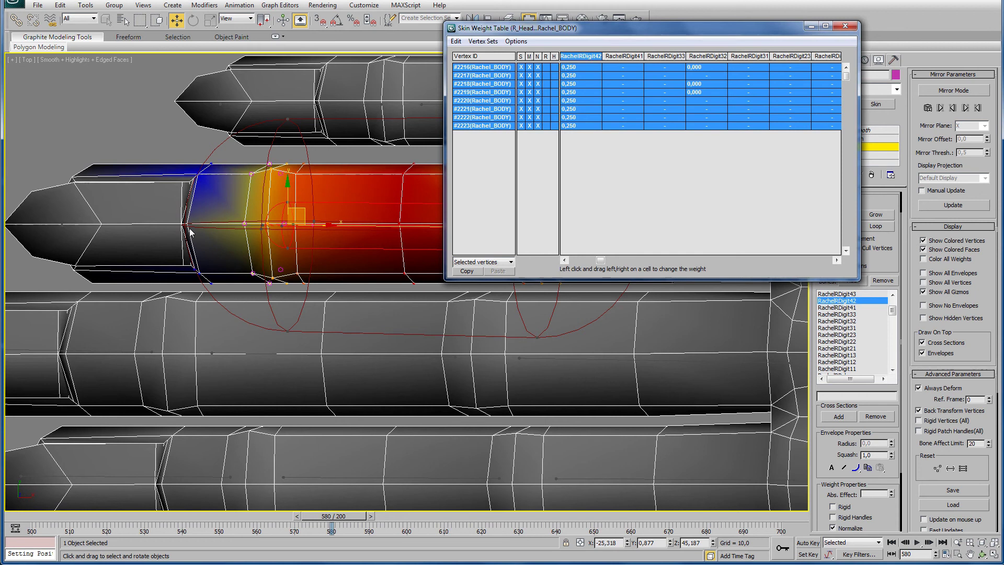
{"action": "middle_click_drag", "start_coordinate": [133, 180], "coordinate": [154, 133]}
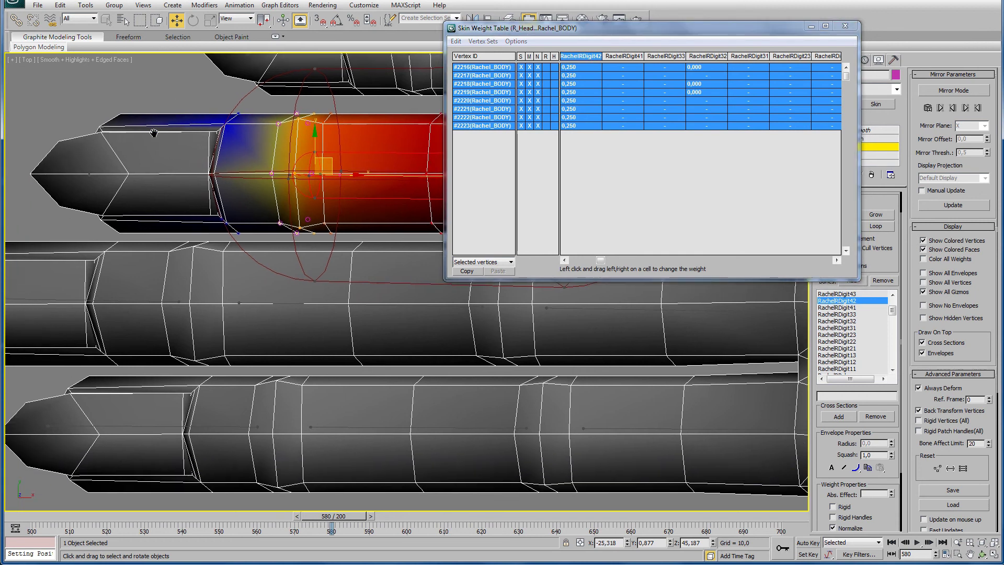
{"action": "left_click_drag", "start_coordinate": [31, 94], "coordinate": [249, 235]}
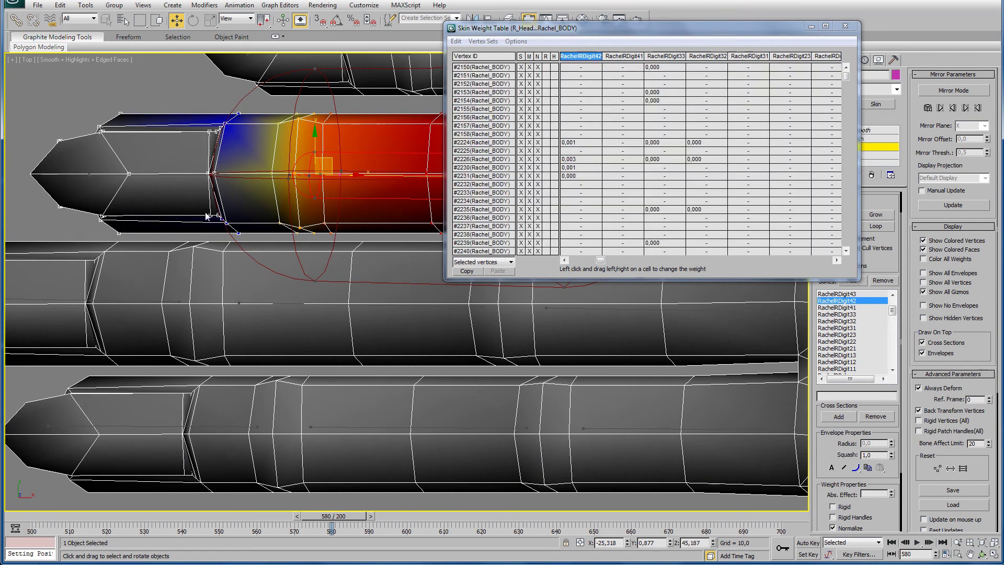
{"action": "left_click", "coordinate": [182, 176]}
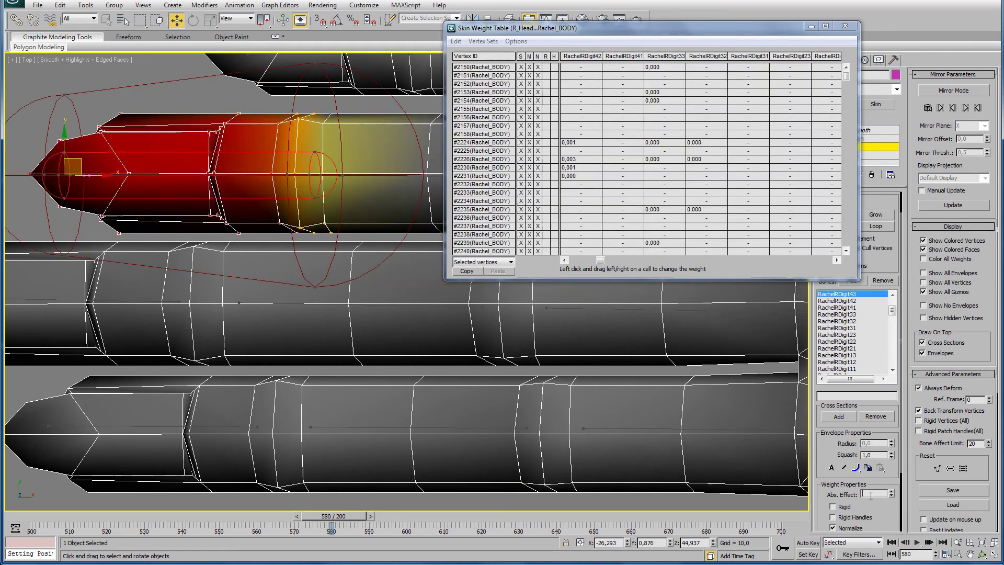
{"action": "type", "text": "1"}
- Give the fingertip full RachelRDigit43 weight and raise fifth-finger vertices on RachelRDigit51
{"action": "key", "text": "Return"}
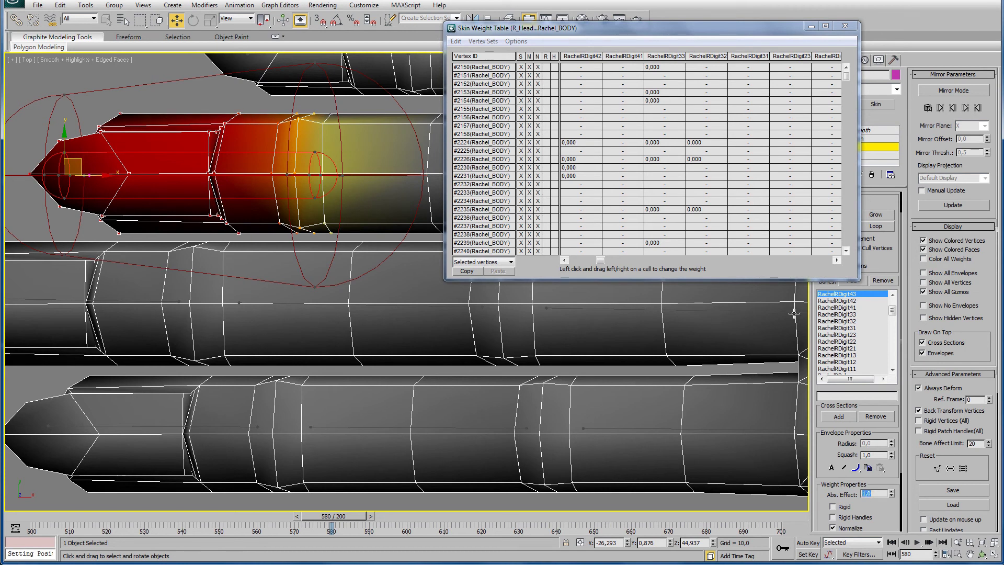
{"action": "mouse_move", "coordinate": [432, 183]}
{"action": "middle_mouse_down"}
{"action": "mouse_move", "coordinate": [331, 267]}
{"action": "mouse_move", "coordinate": [338, 253]}
{"action": "middle_mouse_up"}
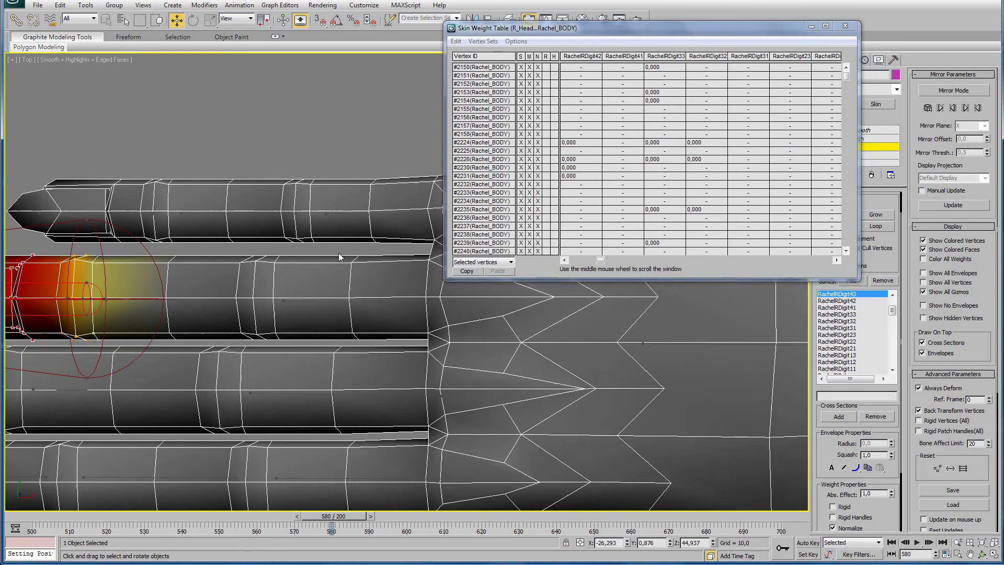
{"action": "left_click", "coordinate": [382, 215]}
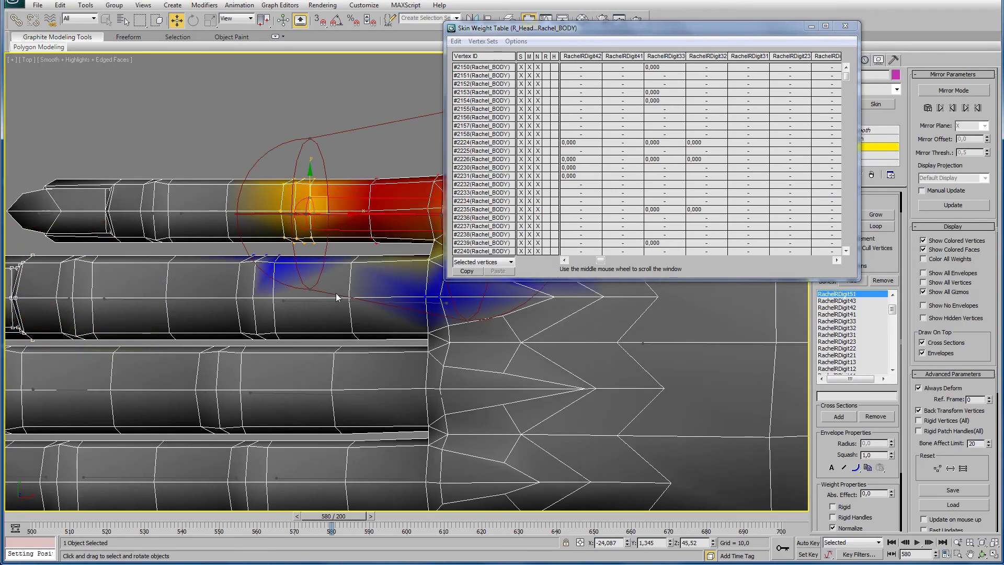
{"action": "scroll", "coordinate": [338, 297], "scroll_direction": "down", "scroll_amount": 1}
{"action": "scroll", "coordinate": [337, 297], "scroll_direction": "down", "scroll_amount": 1}
{"action": "scroll", "coordinate": [362, 297], "scroll_direction": "down", "scroll_amount": 1}
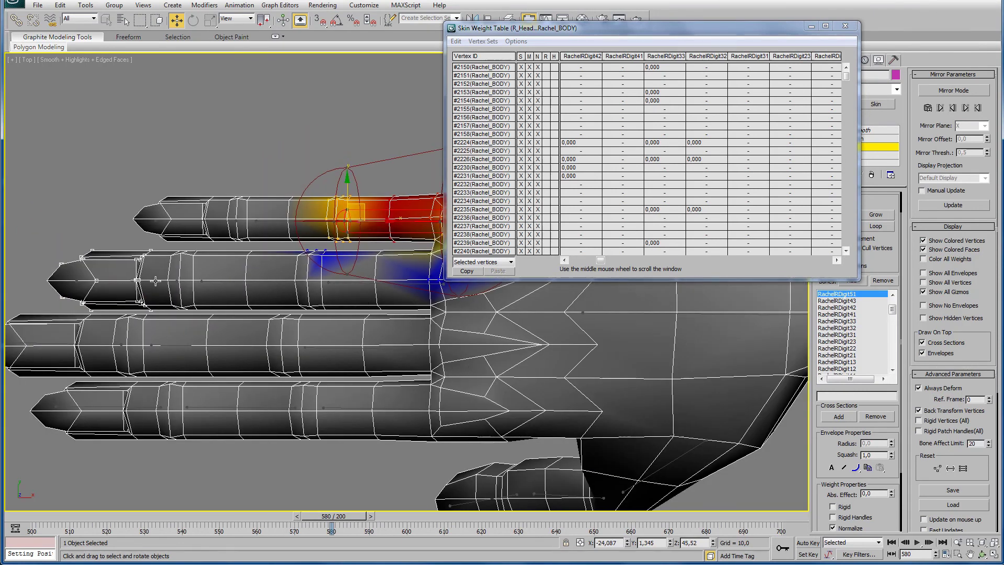
{"action": "mouse_move", "coordinate": [58, 244]}
{"action": "left_mouse_down"}
{"action": "mouse_move", "coordinate": [287, 296]}
{"action": "mouse_move", "coordinate": [408, 298]}
{"action": "left_mouse_up"}
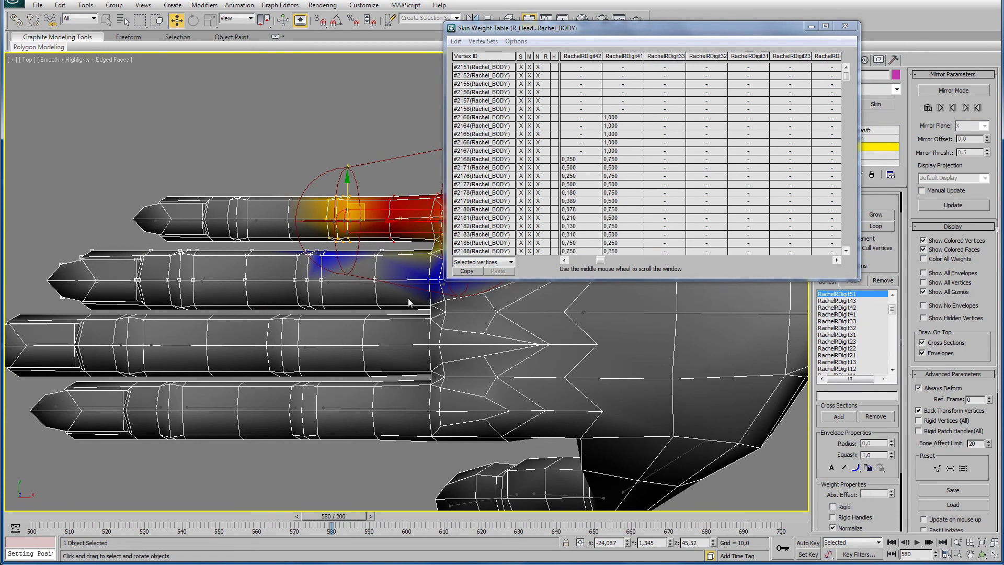
{"action": "left_click", "coordinate": [890, 496]}
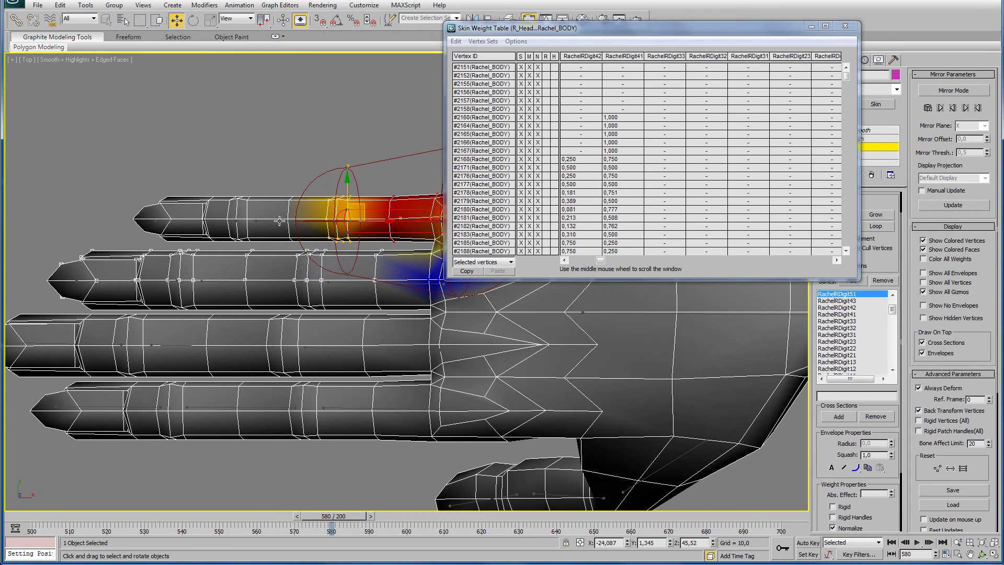
- Switch through RachelRDigit52 and RachelRDigit53, selecting the fifth fingertip vertex
{"action": "left_click", "coordinate": [280, 221]}
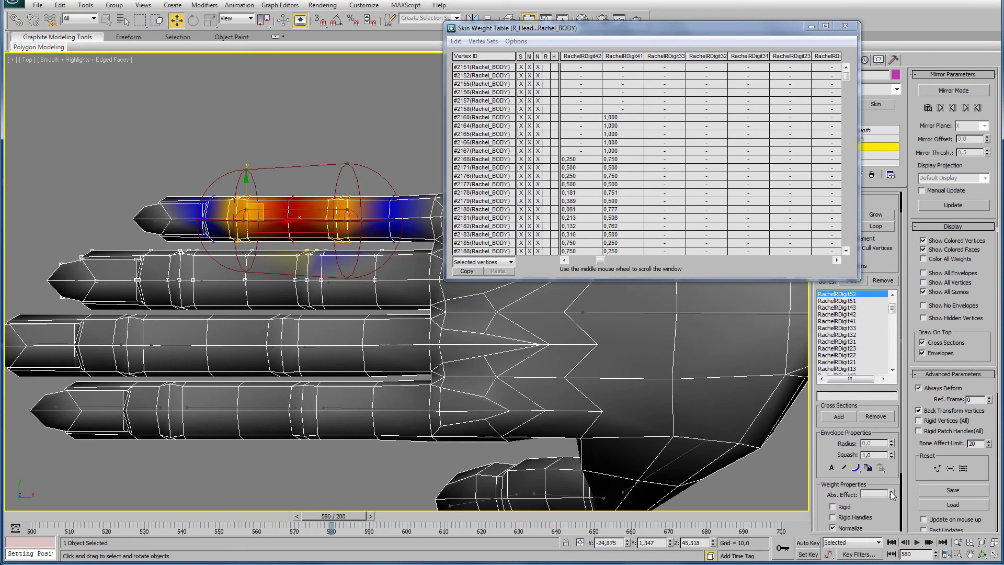
{"action": "left_click", "coordinate": [172, 219]}
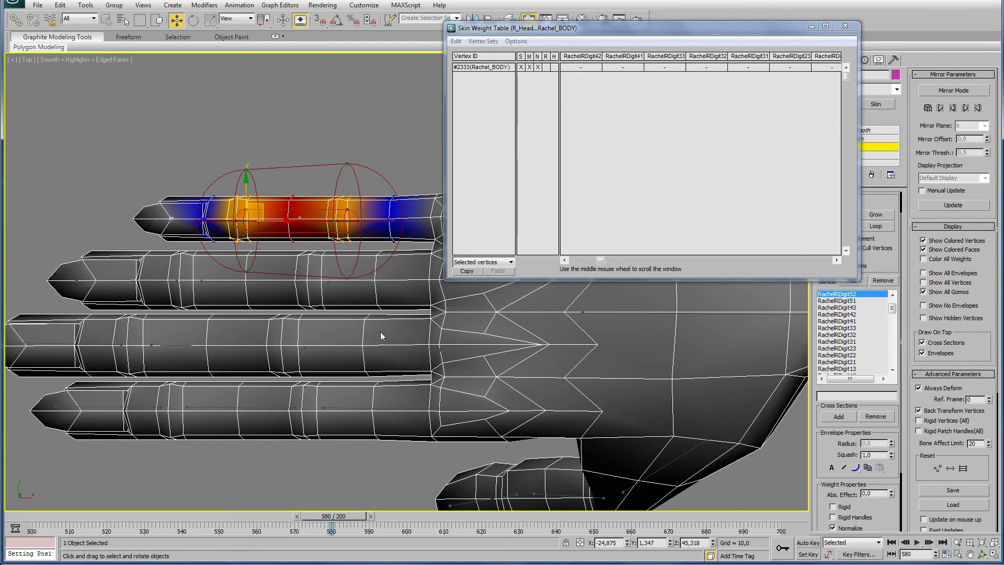
{"action": "left_click", "coordinate": [168, 239]}
{"action": "left_click", "coordinate": [183, 222]}
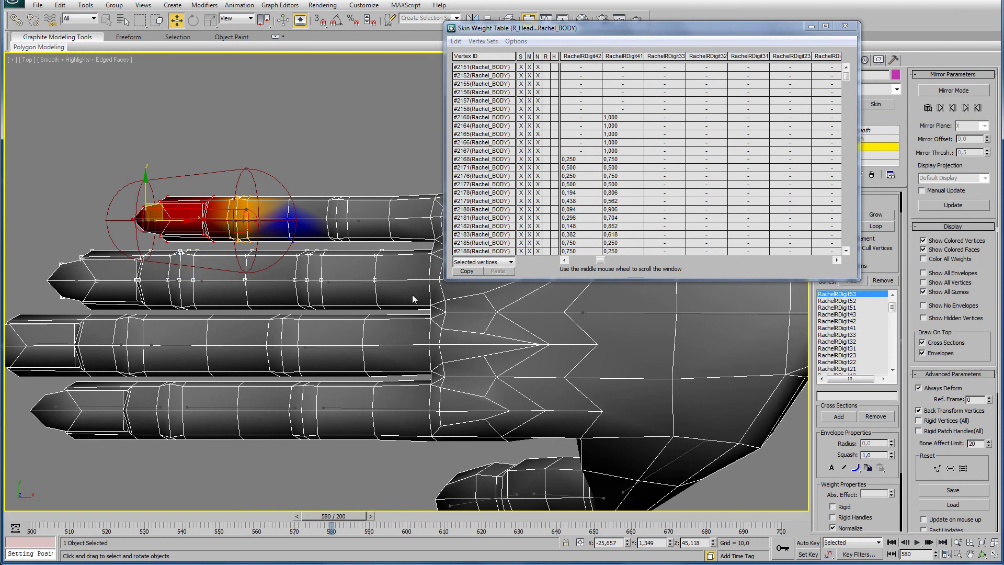
{"action": "scroll", "coordinate": [412, 299], "scroll_direction": "up", "scroll_amount": 1}
{"action": "scroll", "coordinate": [379, 221], "scroll_direction": "up", "scroll_amount": 2}
{"action": "scroll", "coordinate": [361, 234], "scroll_direction": "up", "scroll_amount": 2}
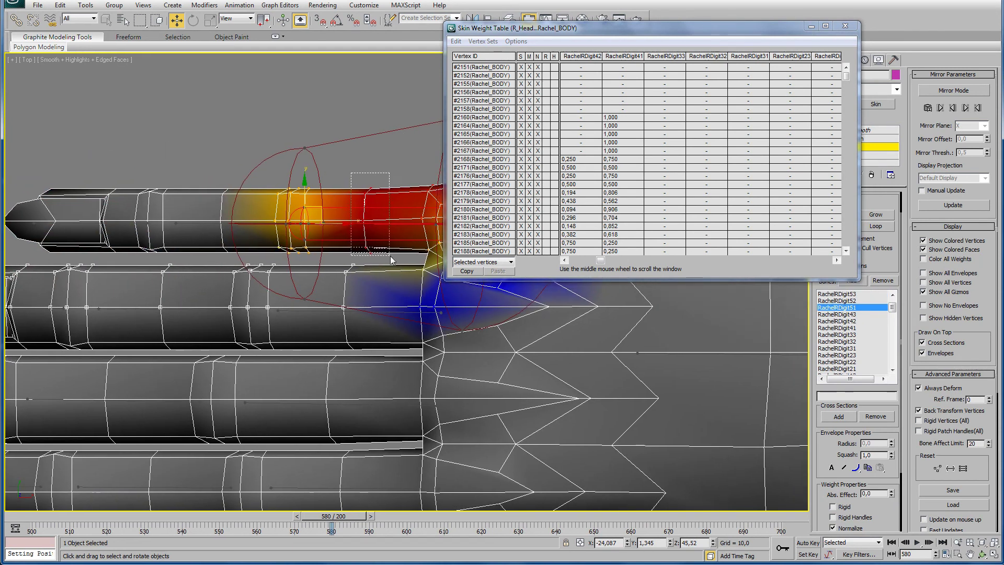
- Set the finger-base vertices to weight 1,0 and the joint loop to 0,75 RachelRDigit51
{"action": "left_click_drag", "start_coordinate": [392, 260], "coordinate": [409, 278]}
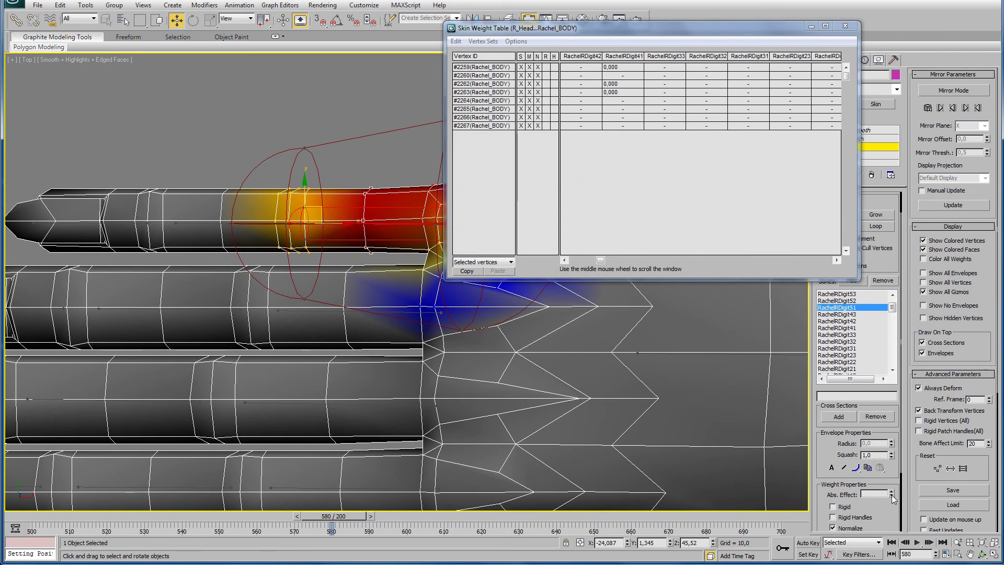
{"action": "left_click_drag", "start_coordinate": [892, 495], "coordinate": [886, 368]}
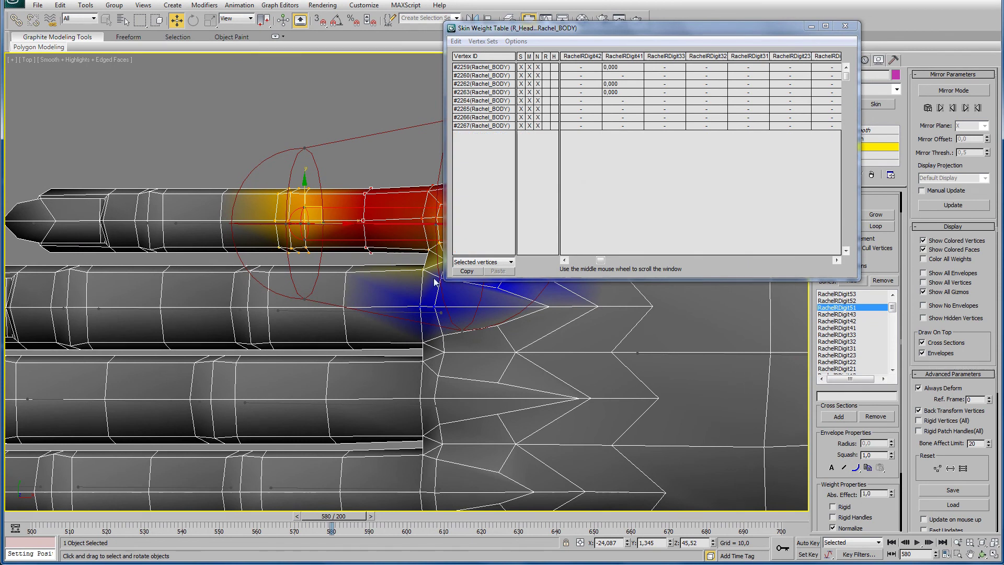
{"action": "left_click", "coordinate": [311, 201]}
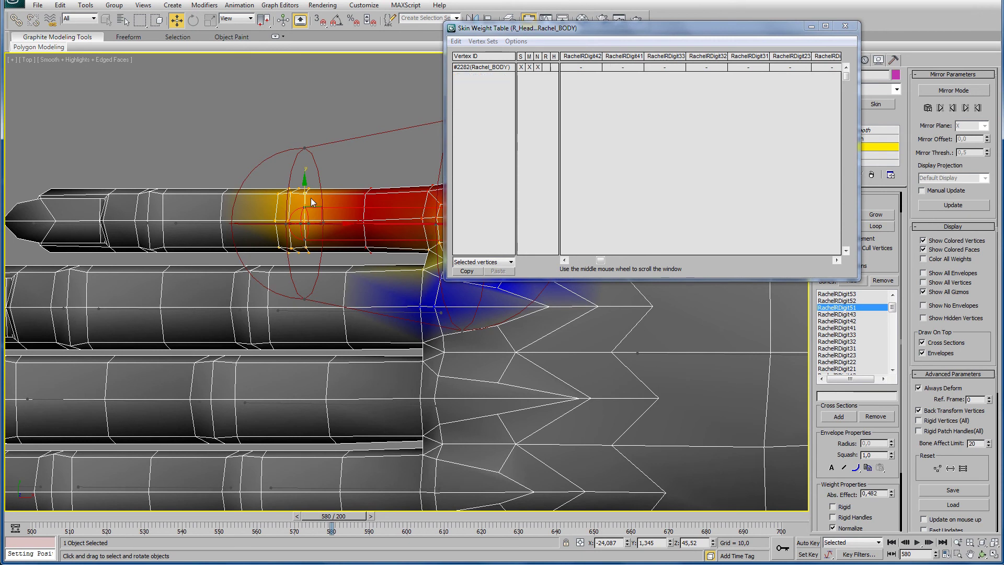
{"action": "left_click", "coordinate": [307, 189], "text": "ctrl"}
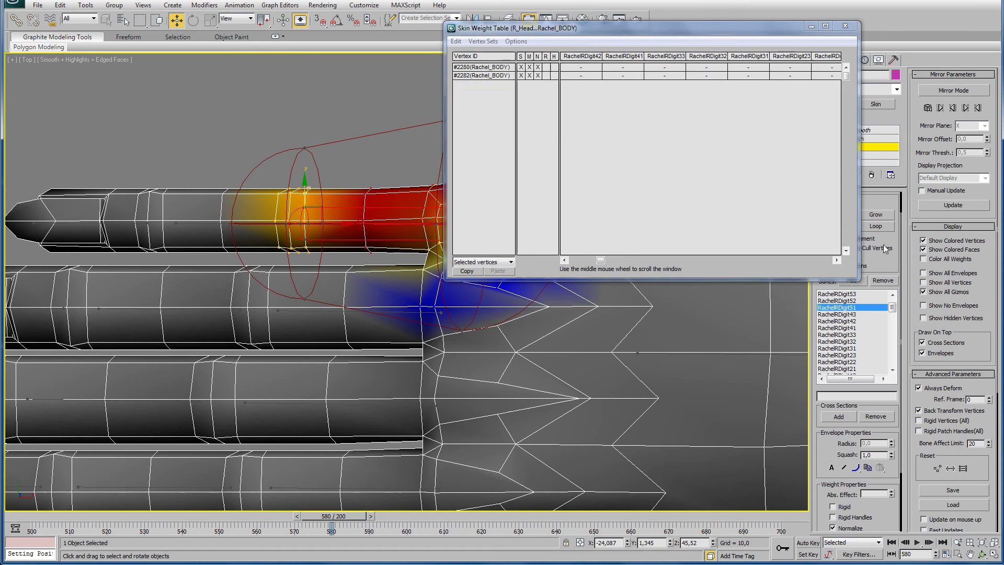
{"action": "left_click", "coordinate": [876, 226]}
{"action": "mouse_move", "coordinate": [601, 260]}
{"action": "left_mouse_down"}
{"action": "mouse_move", "coordinate": [805, 253]}
{"action": "mouse_move", "coordinate": [586, 262]}
{"action": "left_mouse_up"}
{"action": "left_click_drag", "start_coordinate": [478, 70], "coordinate": [480, 128]}
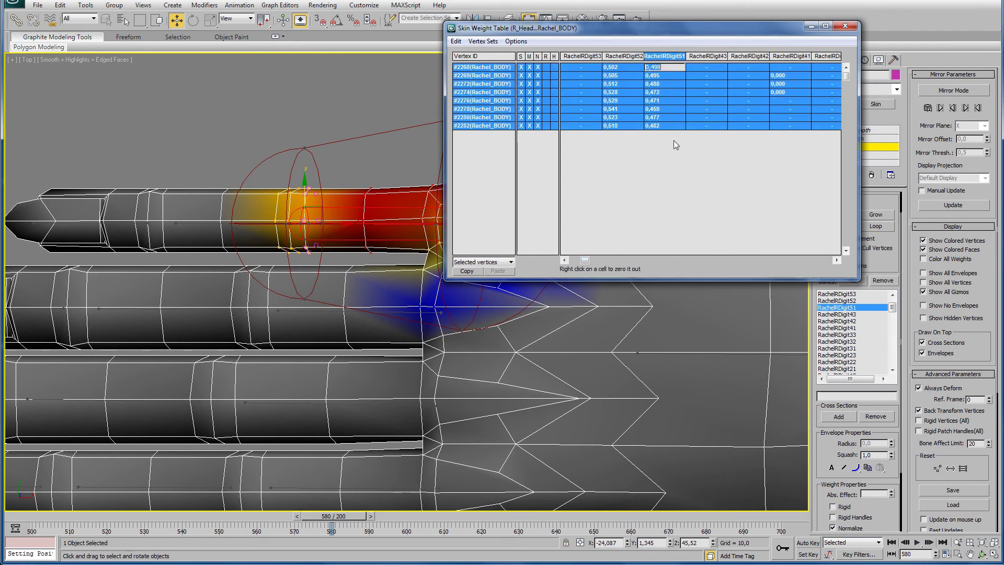
{"action": "type", "text": "0,75"}
{"action": "key", "text": "Return"}
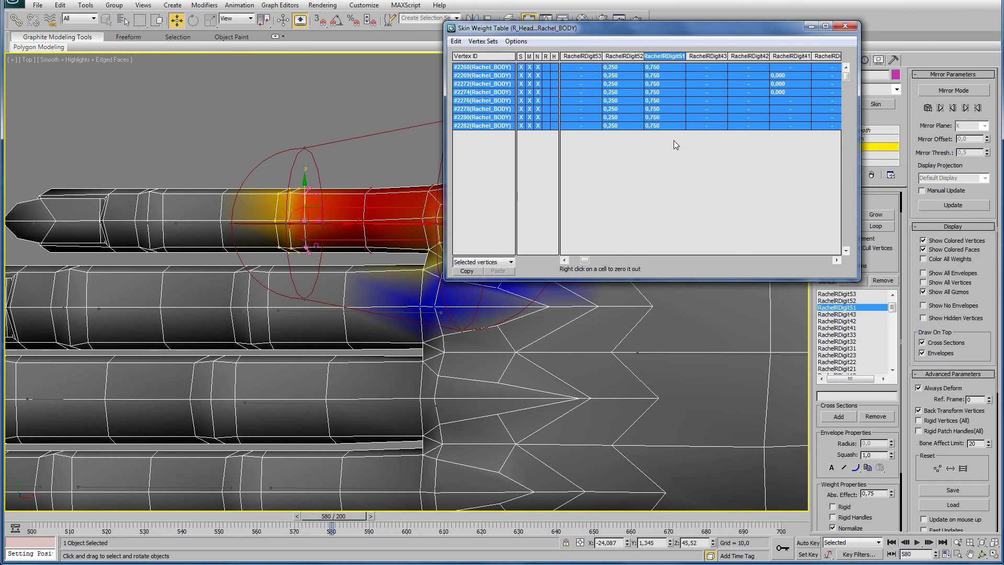
{"action": "scroll", "coordinate": [293, 225], "scroll_direction": "up", "scroll_amount": 1}
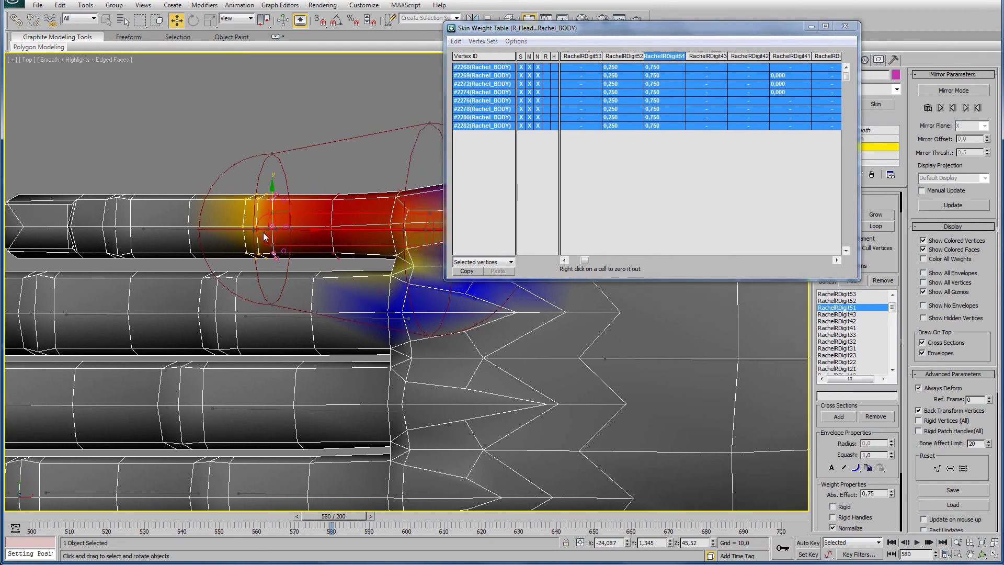
{"action": "scroll", "coordinate": [268, 193], "scroll_direction": "up", "scroll_amount": 1}
{"action": "left_click_drag", "start_coordinate": [255, 185], "coordinate": [271, 180]}
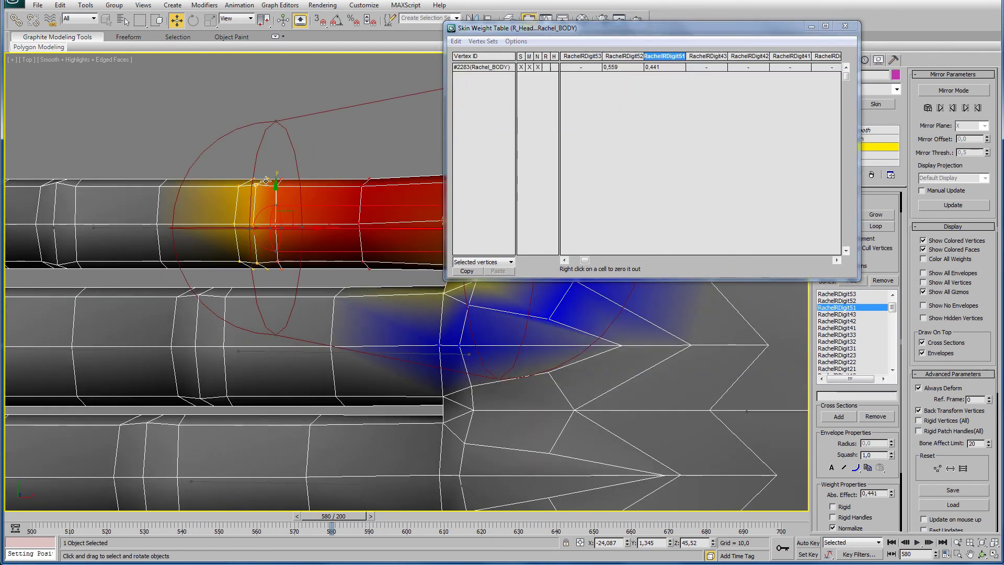
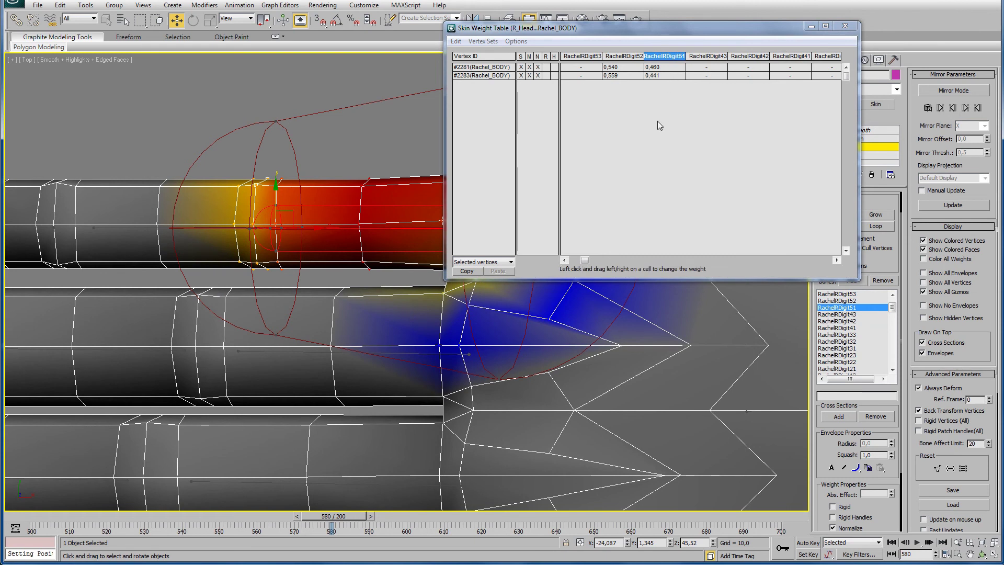
- Weight the first finger vertex loop 0,5 between RachelRDigit52 and RachelRDigit51
{"action": "left_click", "coordinate": [880, 227]}
{"action": "left_click_drag", "start_coordinate": [484, 71], "coordinate": [484, 126]}
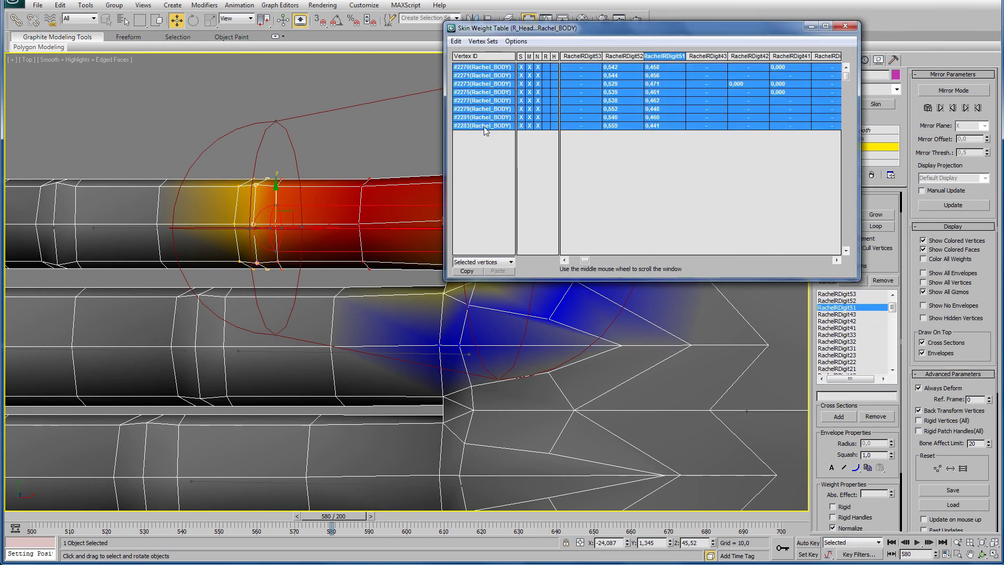
{"action": "type", "text": "0,5"}
{"action": "key", "text": "Return"}
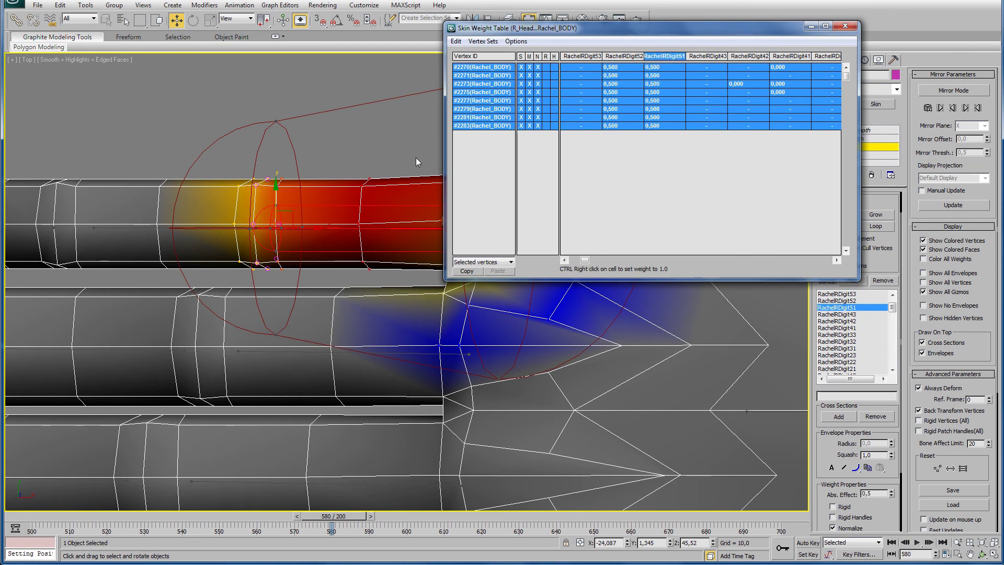
- Weight the adjacent vertex loop 0,25 on RachelRDigit51 and 0,75 on RachelRDigit52
{"action": "left_click", "coordinate": [238, 186]}
{"action": "left_click", "coordinate": [253, 179], "text": "ctrl"}
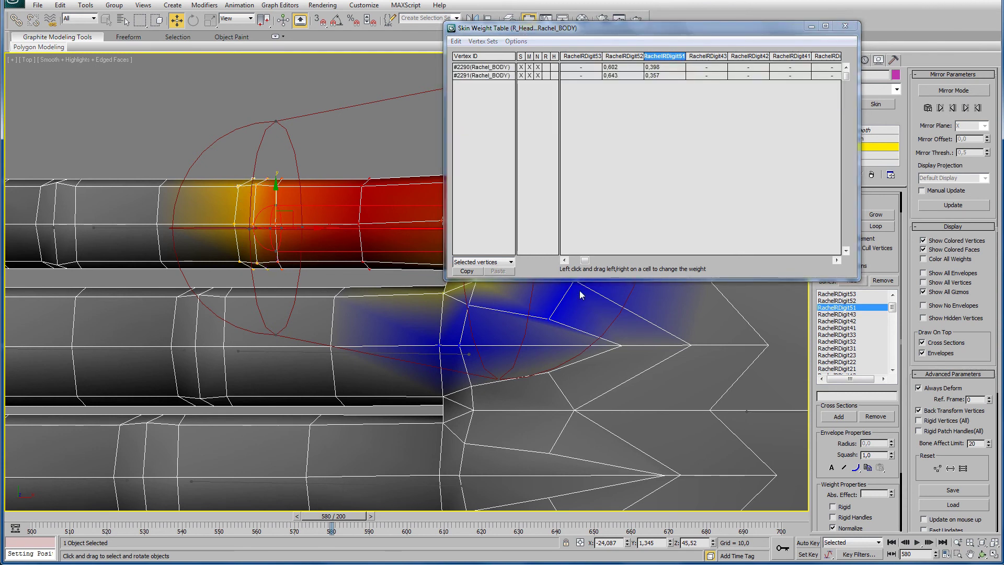
{"action": "left_click", "coordinate": [880, 227]}
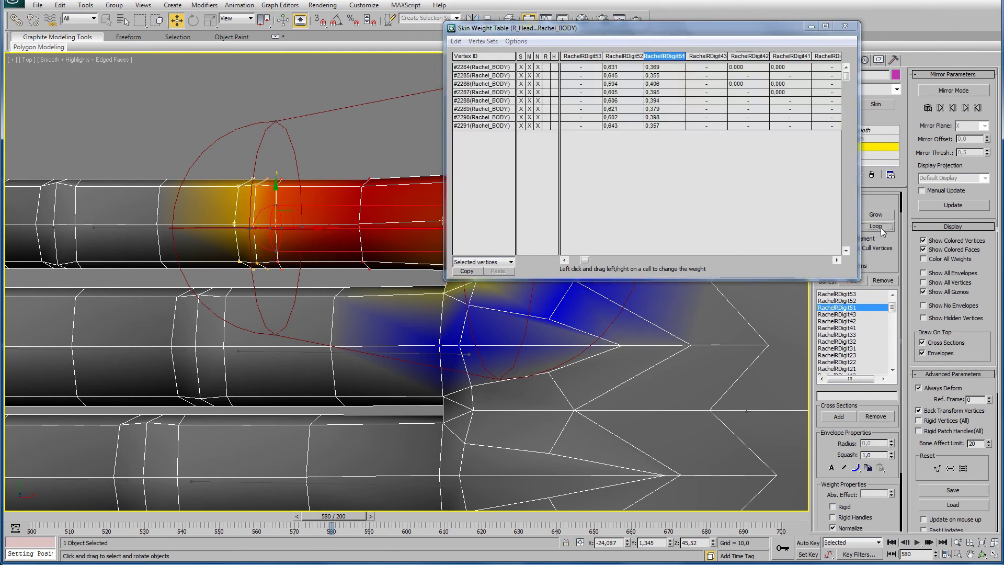
{"action": "left_click_drag", "start_coordinate": [494, 68], "coordinate": [492, 128]}
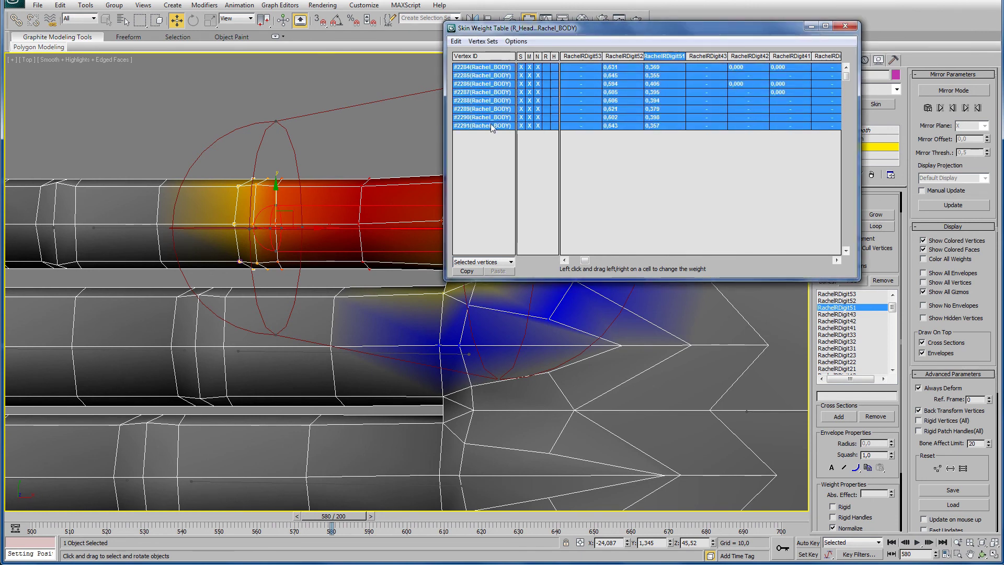
{"action": "left_click", "coordinate": [648, 72]}
{"action": "type", "text": "0,25"}
{"action": "key", "text": "Return"}
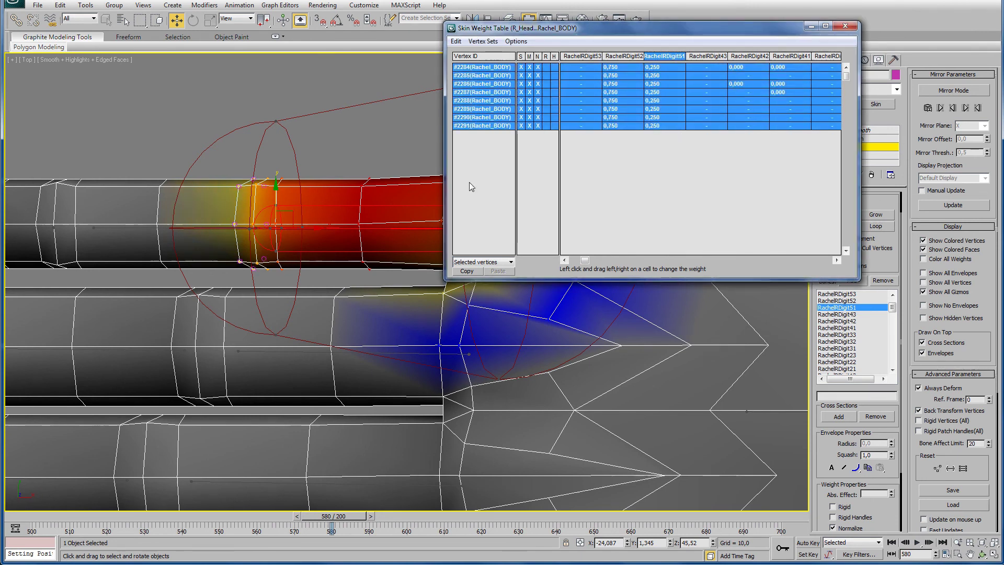
{"action": "left_click", "coordinate": [131, 228]}
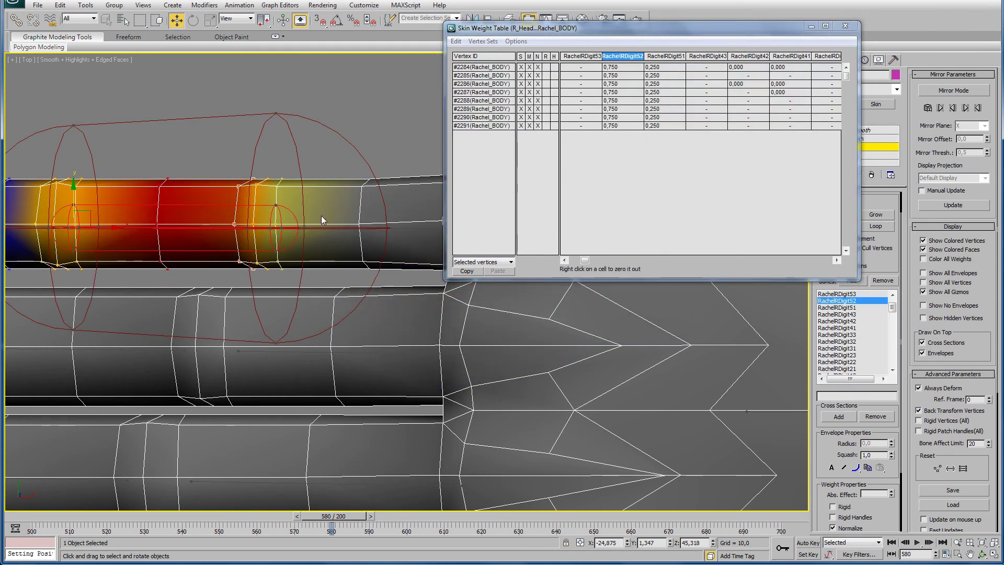
- Give the first knuckle vertex loop a RachelRDigit52 weight of 0,75
{"action": "middle_click_drag", "start_coordinate": [231, 224], "coordinate": [365, 203]}
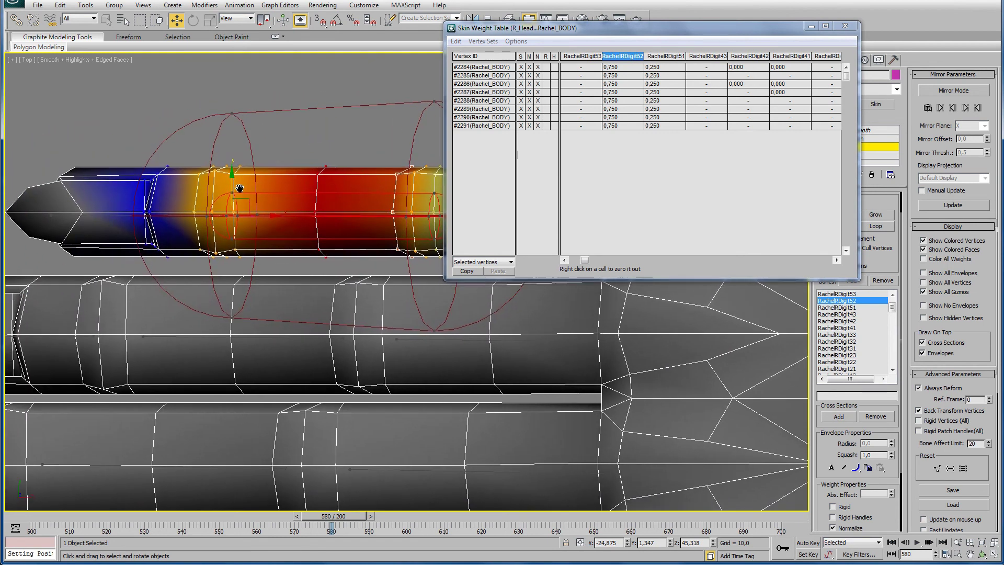
{"action": "scroll", "coordinate": [235, 178], "scroll_direction": "up", "scroll_amount": 5}
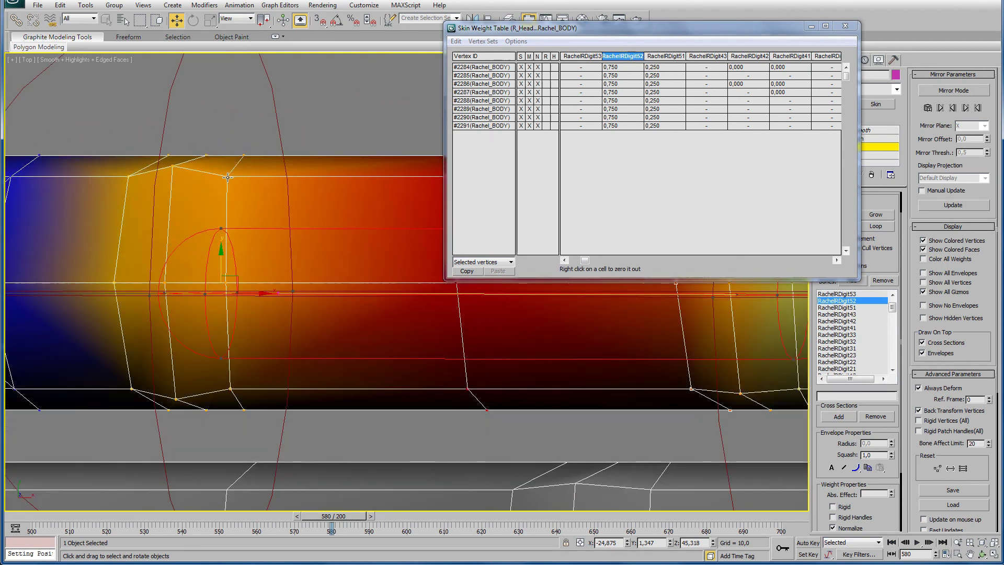
{"action": "left_click", "coordinate": [227, 176]}
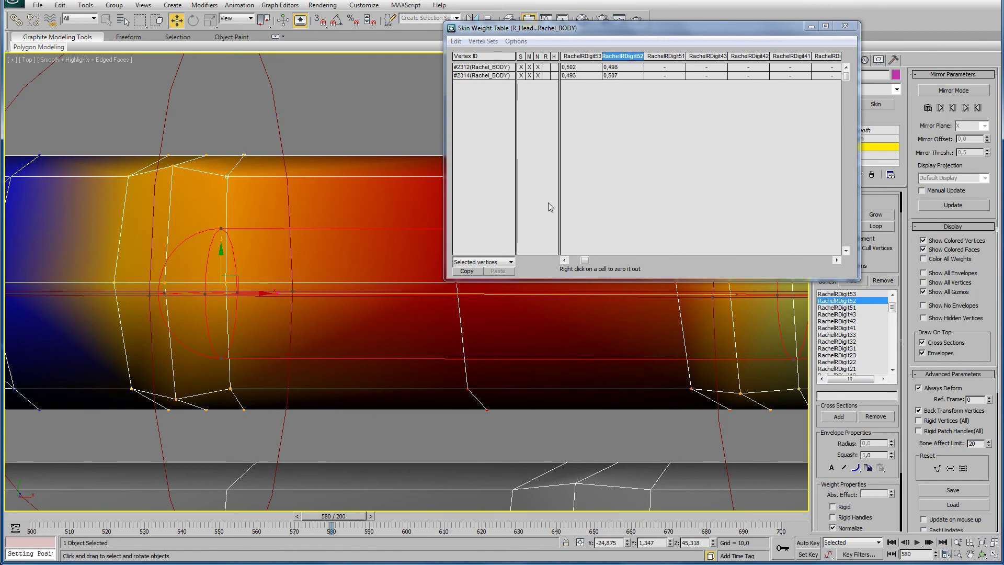
{"action": "left_click", "coordinate": [889, 226]}
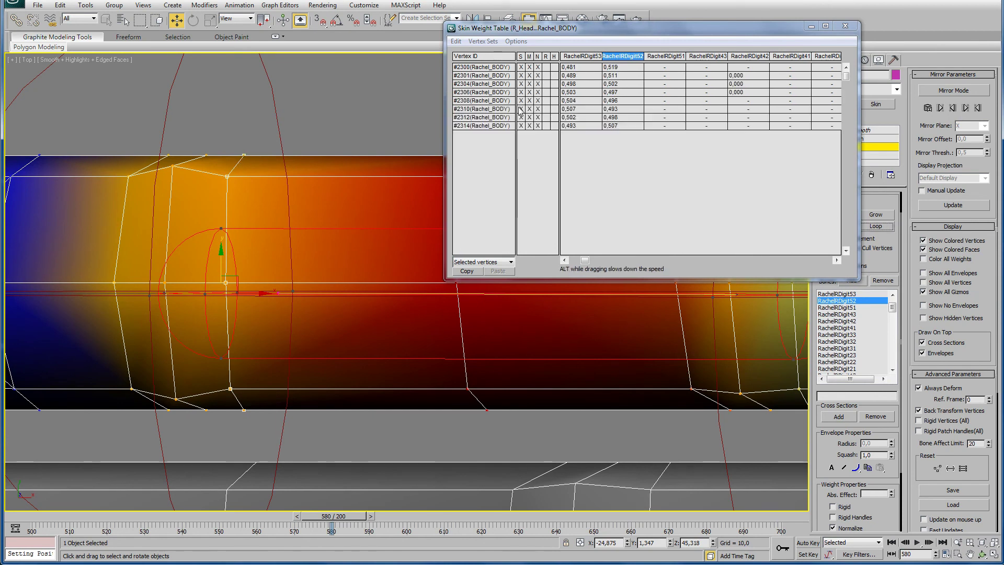
{"action": "left_click_drag", "start_coordinate": [495, 67], "coordinate": [495, 126]}
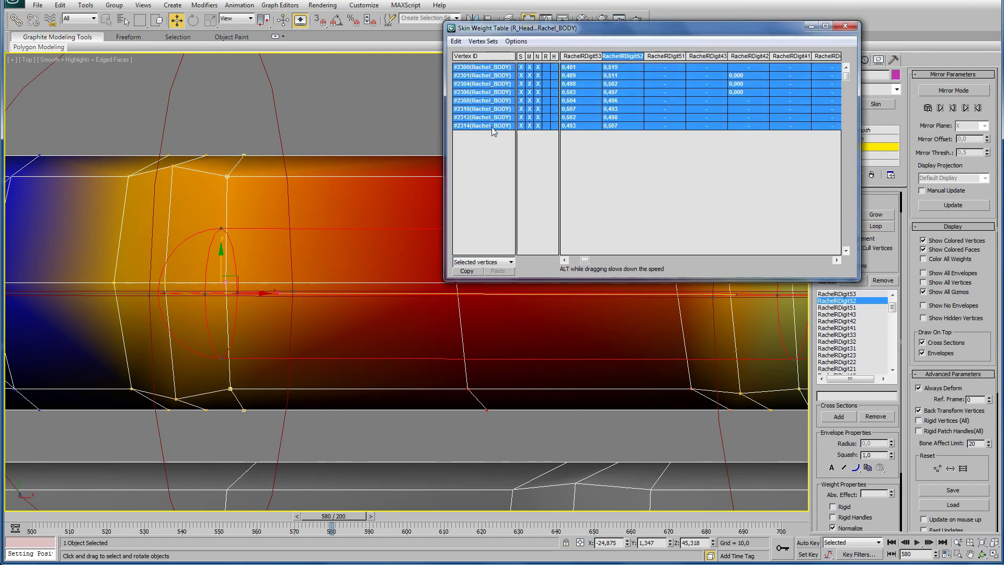
{"action": "left_click", "coordinate": [614, 67]}
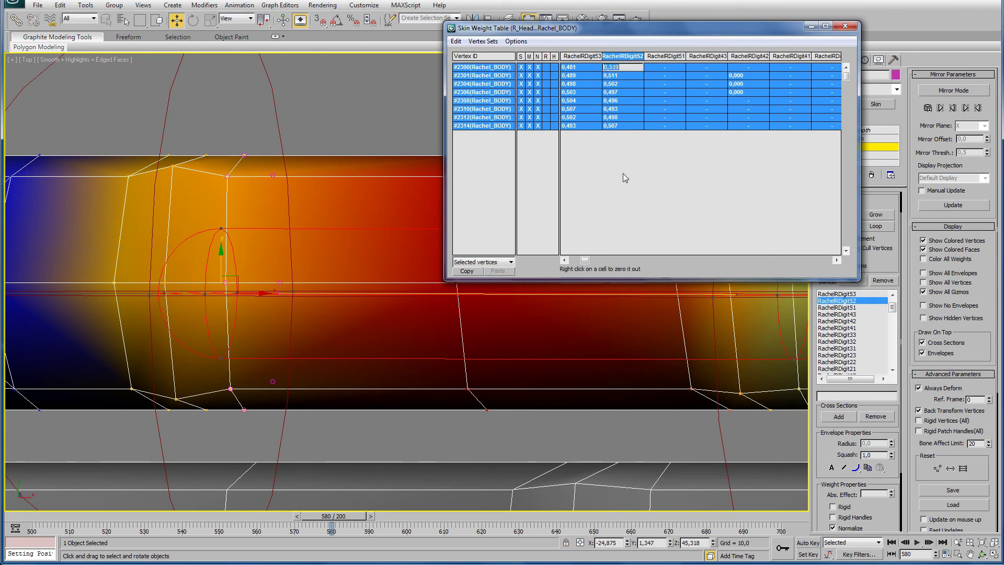
{"action": "type", "text": "0,75"}
{"action": "key", "text": "Return"}
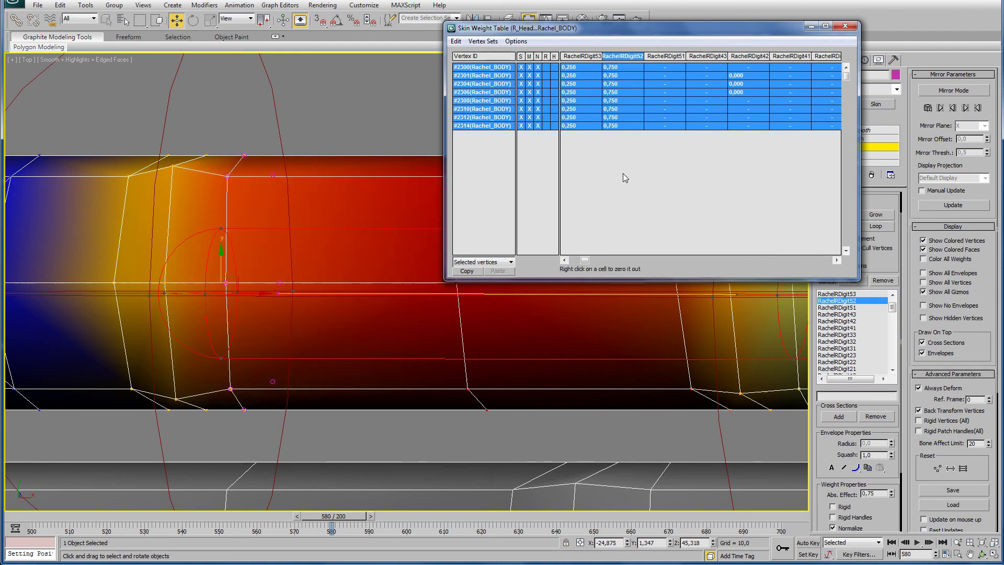
- Give the neighbouring vertex loop a RachelRDigit52 weight of 0,5
{"action": "middle_click_drag", "start_coordinate": [205, 298], "coordinate": [259, 278]}
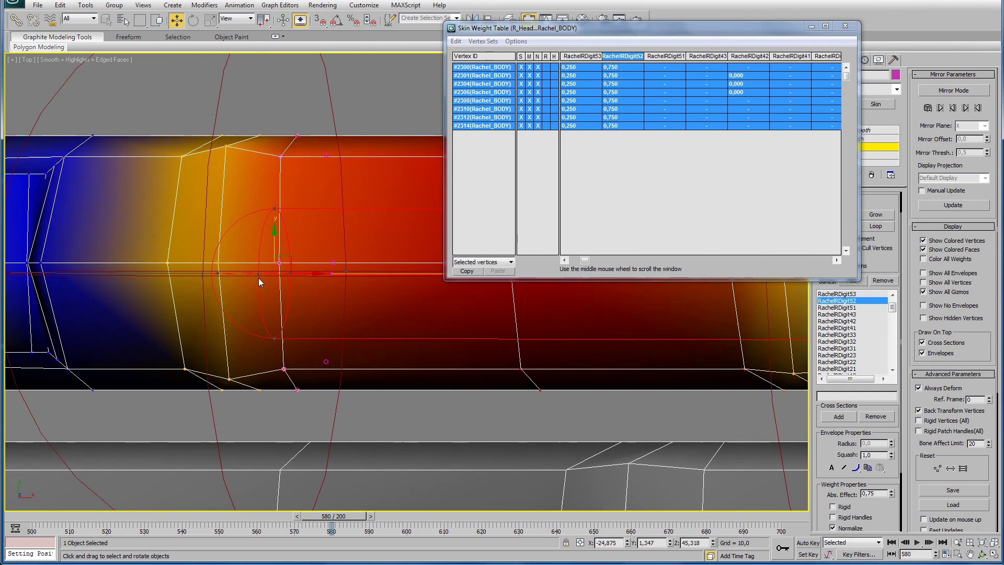
{"action": "left_click", "coordinate": [224, 145]}
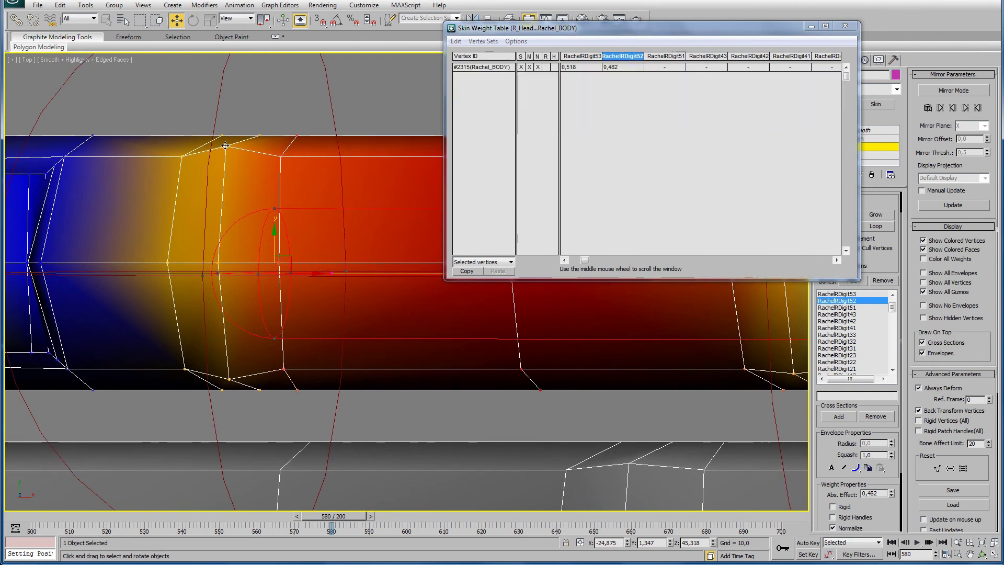
{"action": "left_click", "coordinate": [260, 136], "text": "ctrl"}
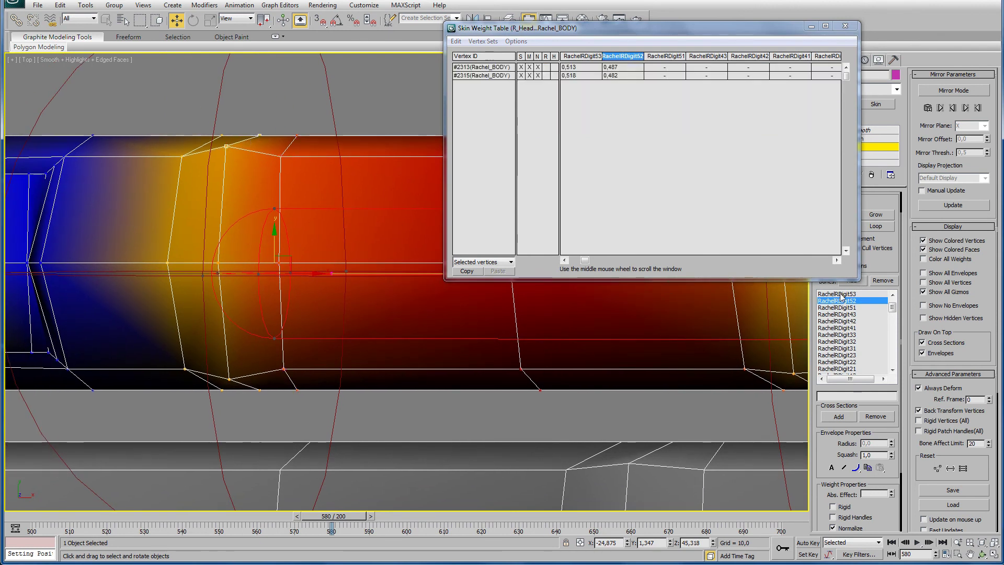
{"action": "left_click", "coordinate": [875, 226]}
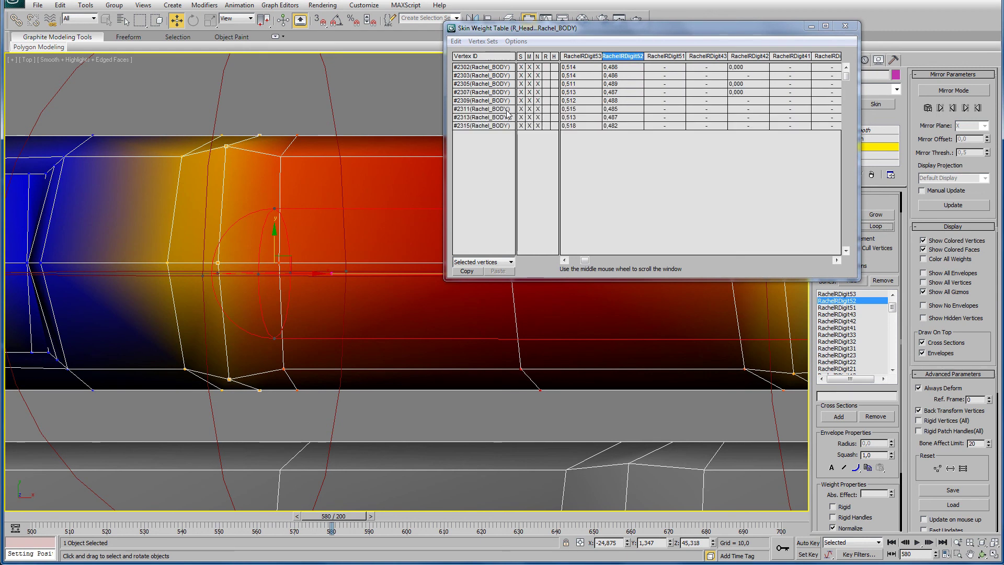
{"action": "left_click_drag", "start_coordinate": [494, 68], "coordinate": [492, 126]}
{"action": "left_click", "coordinate": [616, 68]}
{"action": "type", "text": ",5"}
{"action": "key", "text": "Return"}
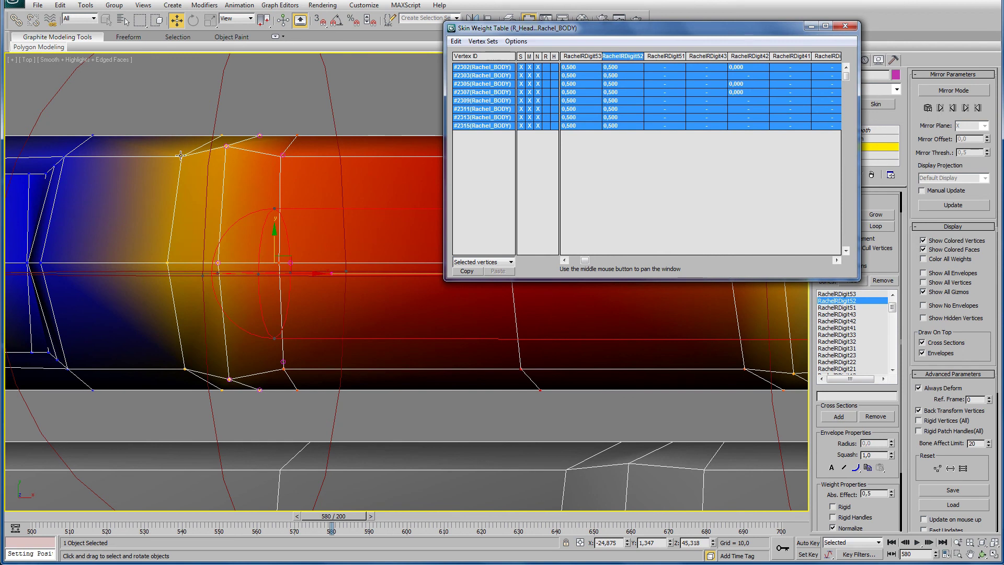
- Give the next vertex loop a RachelRDigit52 weight of 0,25
{"action": "left_click", "coordinate": [181, 155]}
{"action": "left_click", "coordinate": [222, 135], "text": "ctrl"}
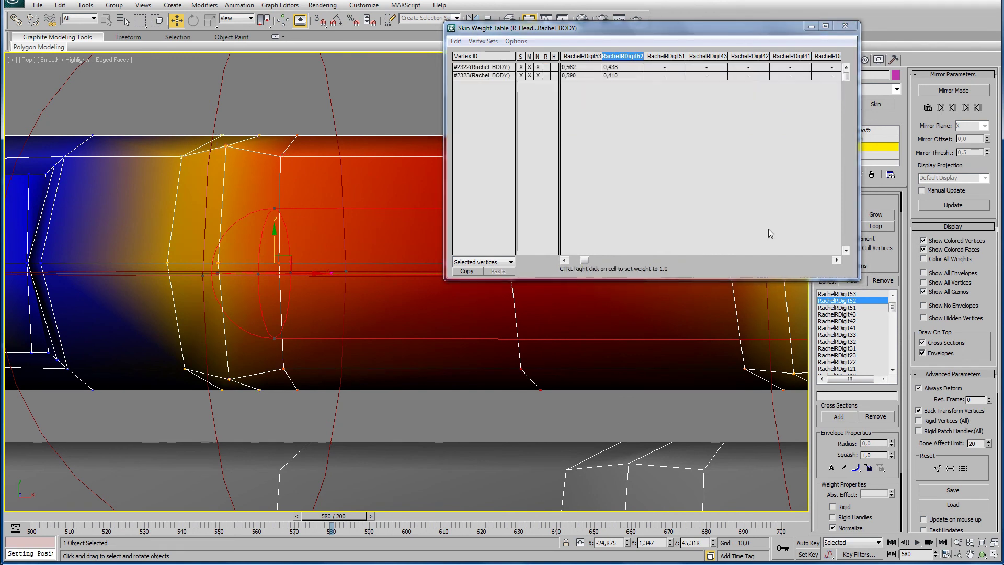
{"action": "left_click", "coordinate": [887, 226]}
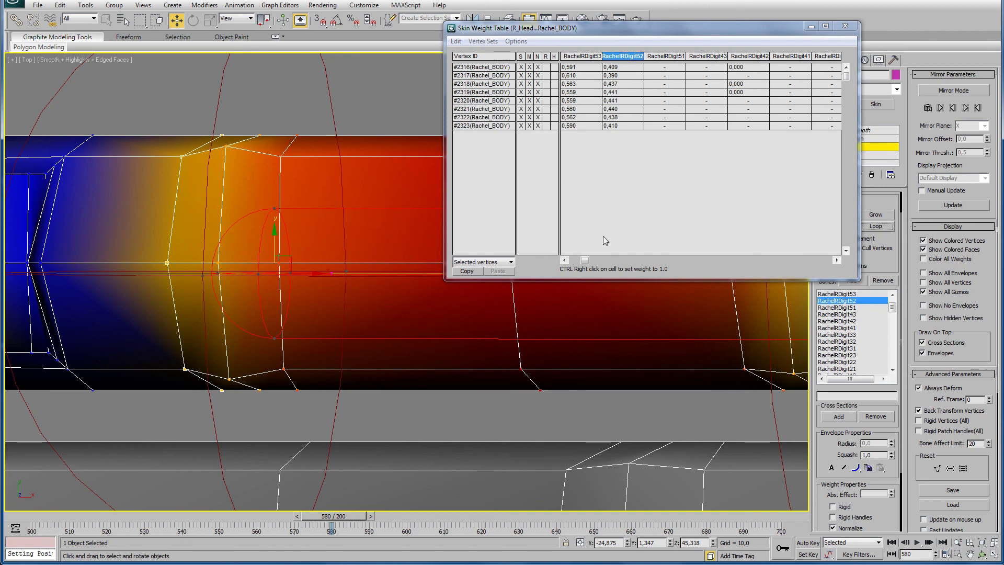
{"action": "left_click_drag", "start_coordinate": [491, 68], "coordinate": [484, 133]}
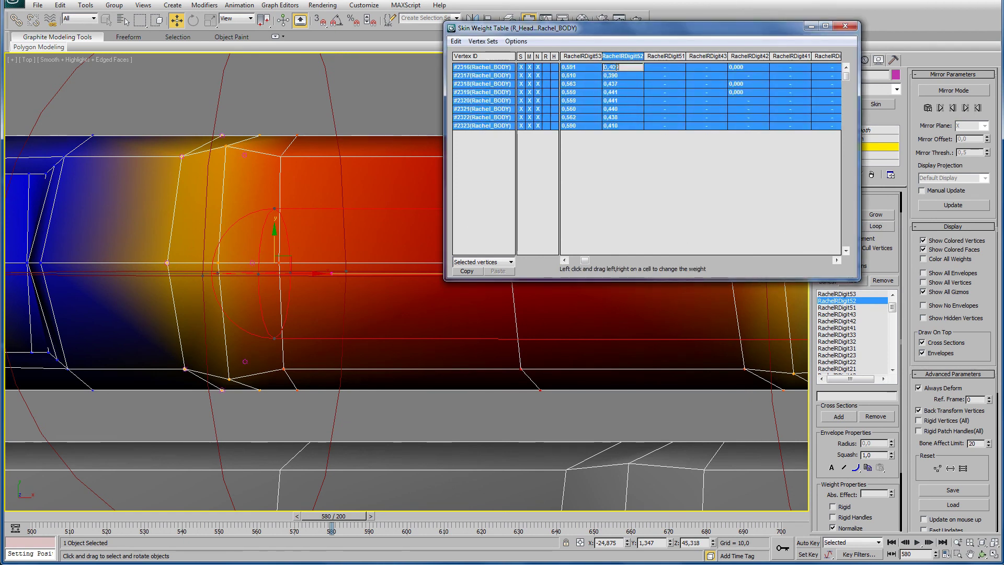
{"action": "type", "text": "0,25"}
{"action": "key", "text": "Return"}
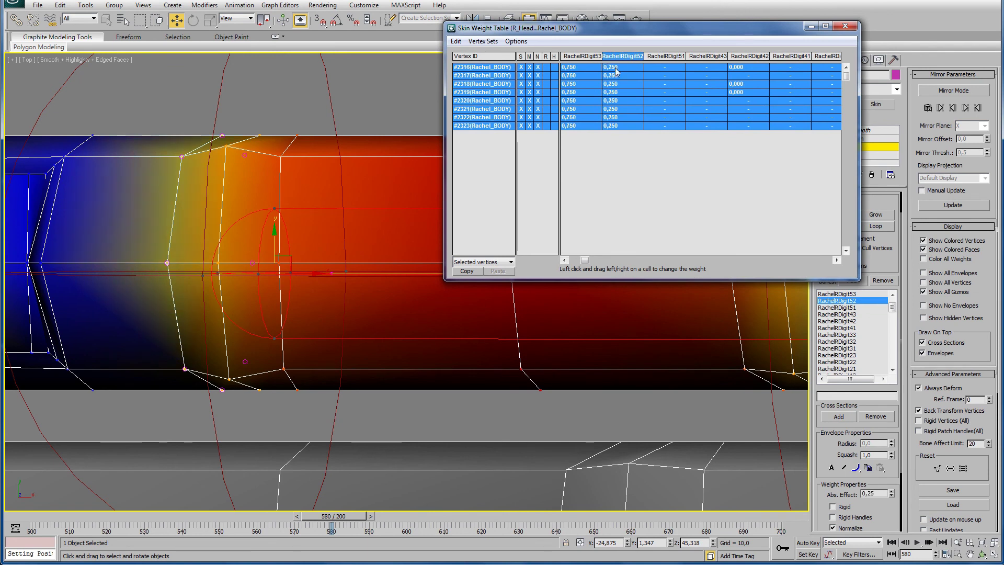
{"action": "scroll", "coordinate": [356, 213], "scroll_direction": "down", "scroll_amount": 2}
- Zero the RachelRDigit52 weights on the box-selected fingertip vertices
{"action": "scroll", "coordinate": [356, 214], "scroll_direction": "down", "scroll_amount": 3}
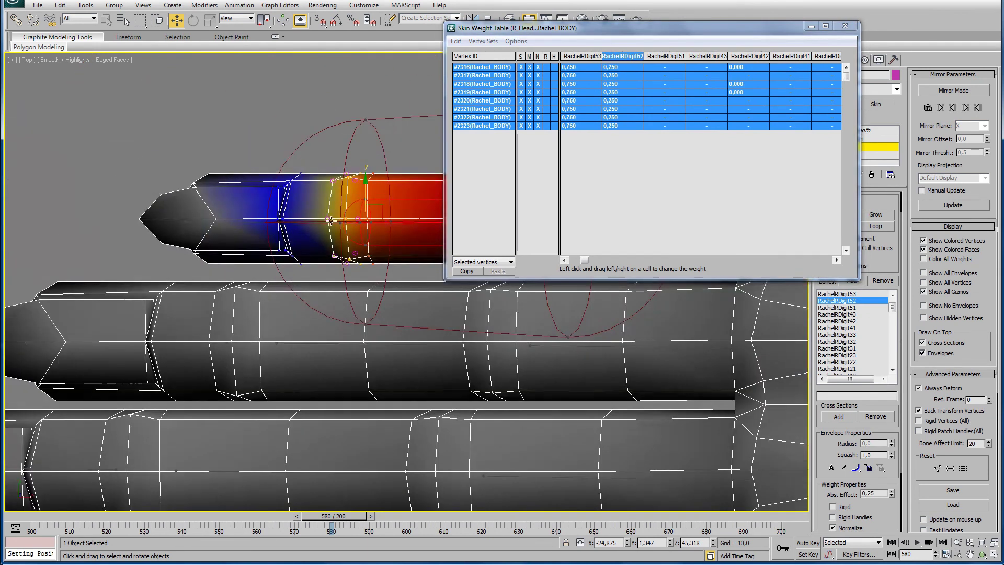
{"action": "left_click_drag", "start_coordinate": [135, 164], "coordinate": [318, 272]}
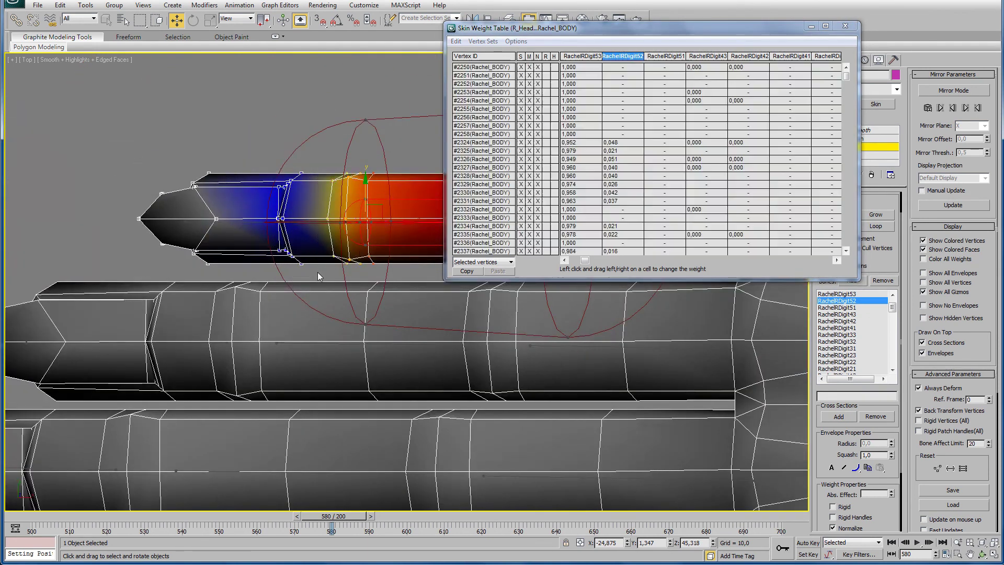
{"action": "right_click", "coordinate": [892, 497]}
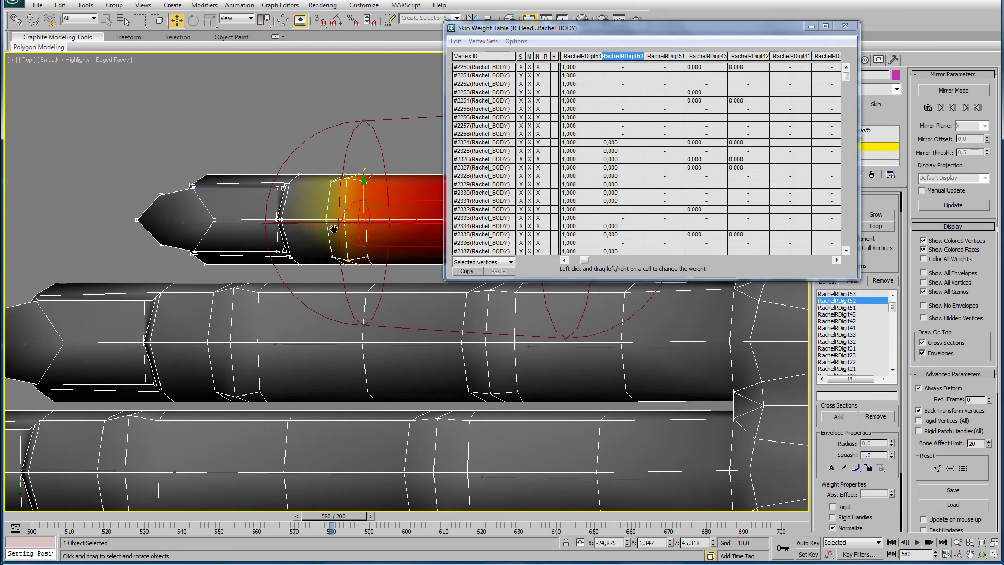
{"action": "scroll", "coordinate": [268, 237], "scroll_direction": "up", "scroll_amount": 2}
{"action": "scroll", "coordinate": [181, 227], "scroll_direction": "up", "scroll_amount": 1}
{"action": "left_click", "coordinate": [178, 229]}
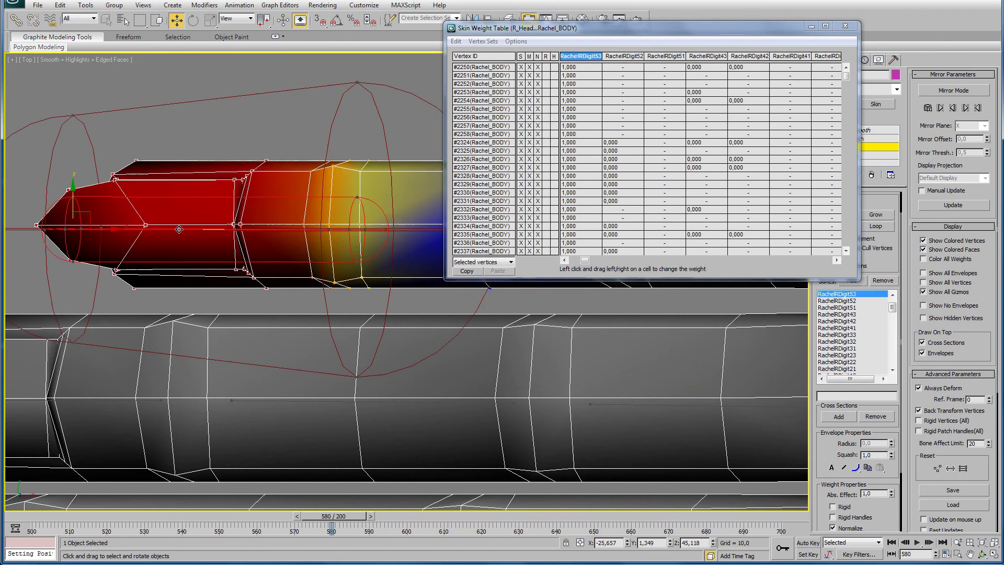
{"action": "mouse_move", "coordinate": [331, 225]}
{"action": "middle_mouse_down"}
{"action": "mouse_move", "coordinate": [318, 224]}
{"action": "mouse_move", "coordinate": [327, 229]}
{"action": "middle_mouse_up"}
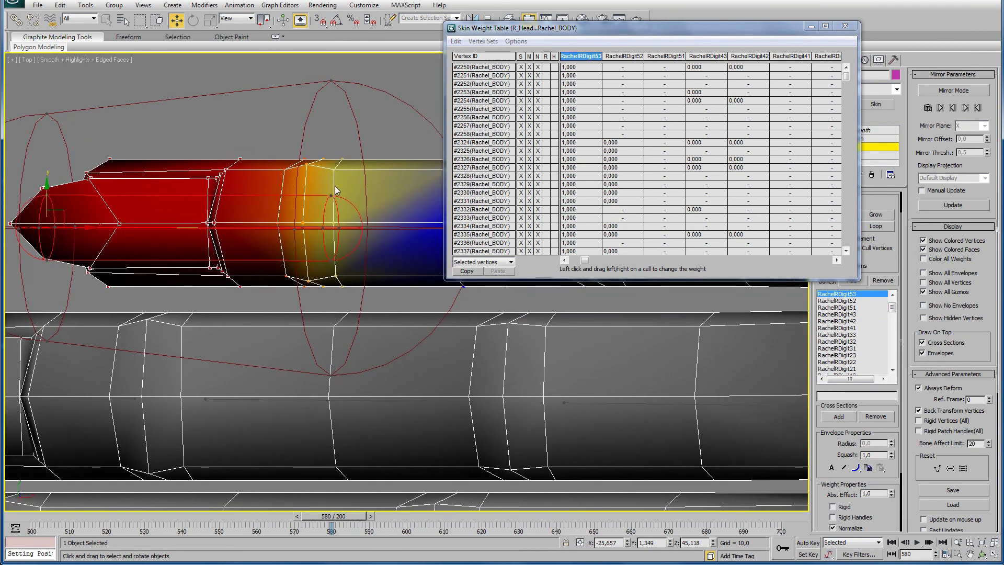
- Select the fingertip joint vertex ring and the next finger segment's vertices on the RachelRDigit53 and RachelRDigit52 envelopes
{"action": "left_click", "coordinate": [283, 169]}
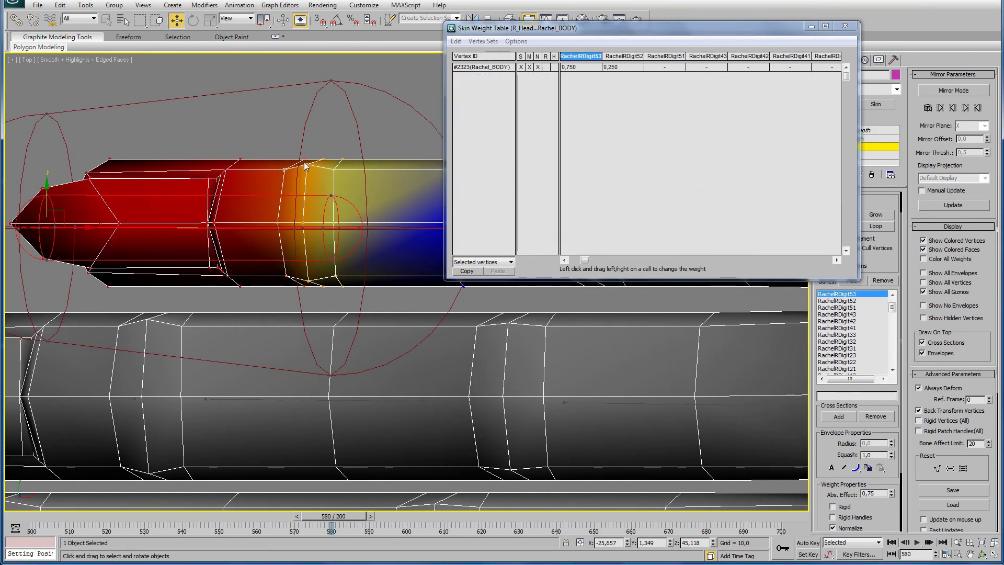
{"action": "left_click", "coordinate": [304, 159], "text": "ctrl"}
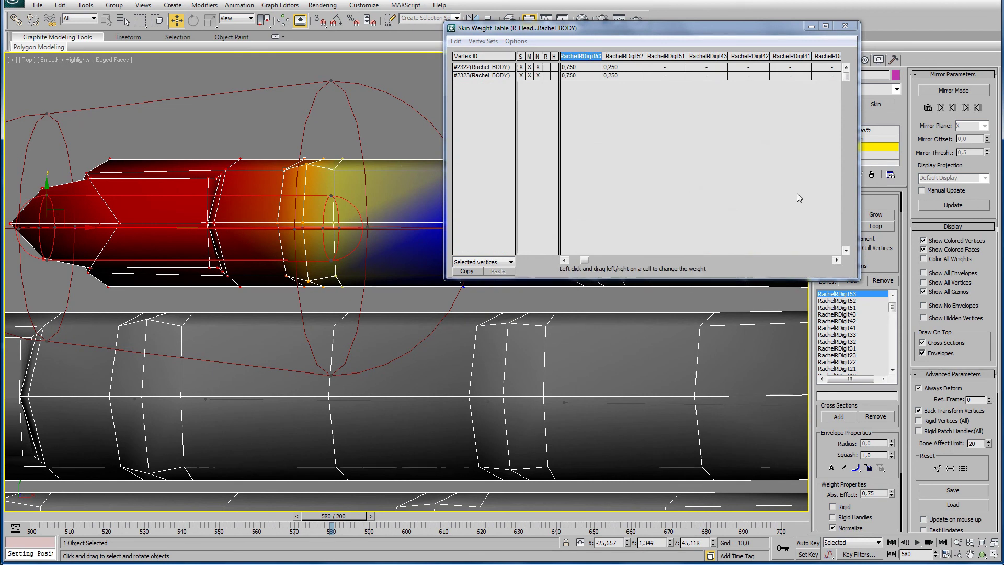
{"action": "left_click", "coordinate": [877, 226]}
{"action": "middle_click_drag", "start_coordinate": [288, 190], "coordinate": [253, 183]}
{"action": "scroll", "coordinate": [253, 183], "scroll_direction": "down", "scroll_amount": 3}
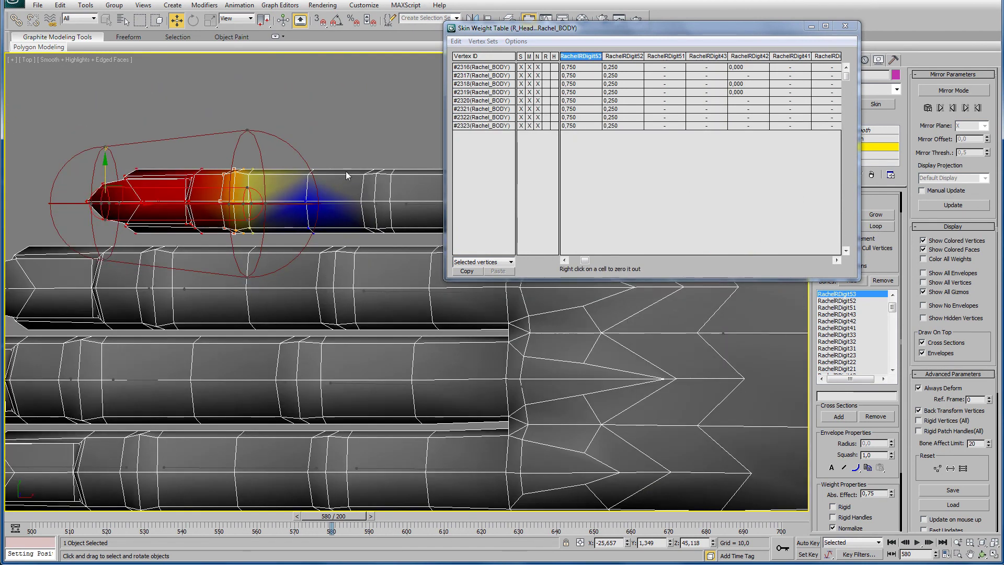
{"action": "middle_click_drag", "start_coordinate": [346, 171], "coordinate": [302, 192]}
{"action": "left_click_drag", "start_coordinate": [255, 169], "coordinate": [306, 257]}
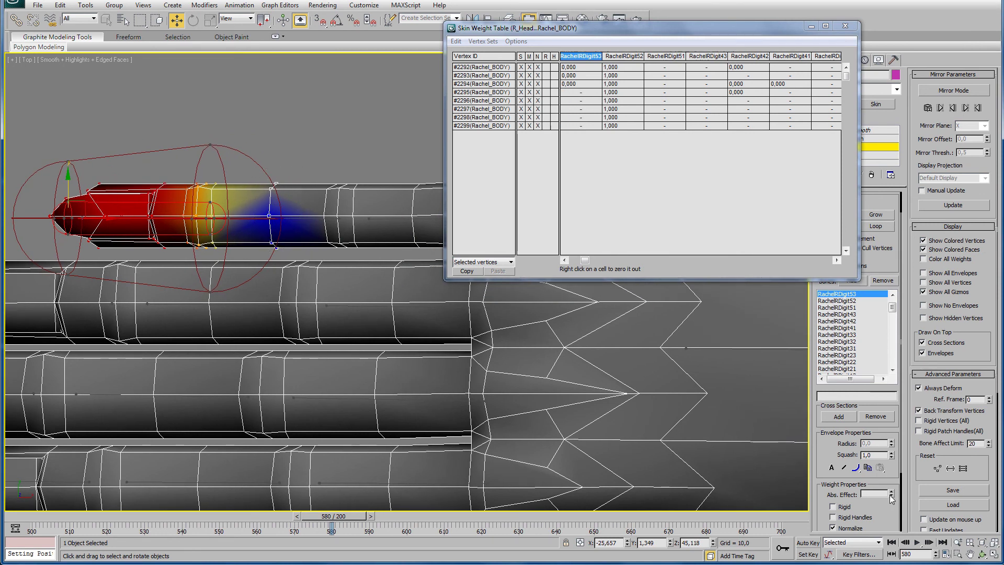
{"action": "left_click", "coordinate": [298, 222]}
{"action": "left_click_drag", "start_coordinate": [253, 169], "coordinate": [289, 251]}
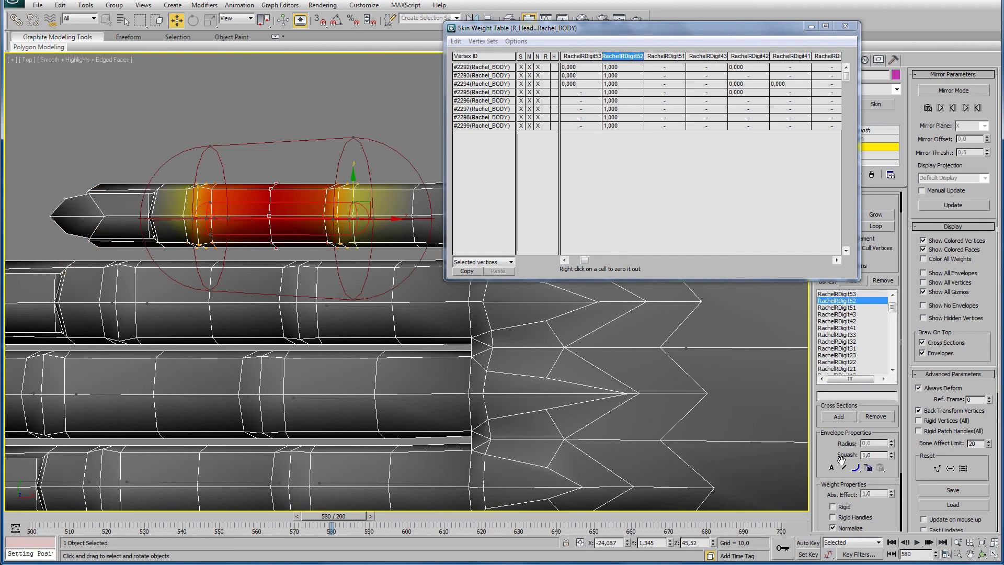
{"action": "middle_click_drag", "start_coordinate": [401, 226], "coordinate": [312, 231]}
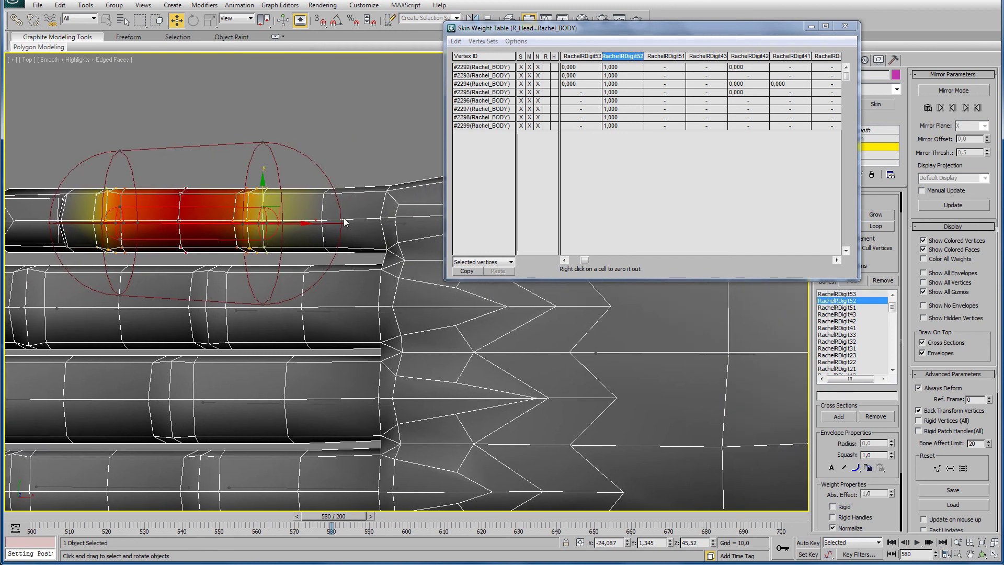
- Close the Skin Weight Table and scrub the animation to check the finger bend
{"action": "left_click", "coordinate": [847, 31]}
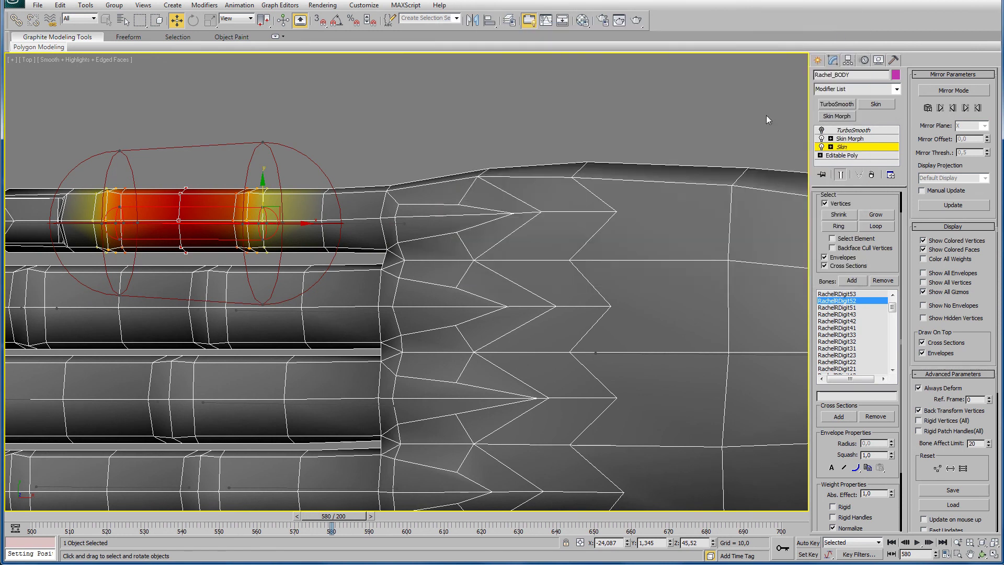
{"action": "scroll", "coordinate": [549, 186], "scroll_direction": "down", "scroll_amount": 2}
{"action": "scroll", "coordinate": [549, 186], "scroll_direction": "down", "scroll_amount": 3}
{"action": "mouse_move", "coordinate": [534, 266]}
{"action": "middle_mouse_down", "text": "alt"}
{"action": "mouse_move", "coordinate": [534, 241]}
{"action": "mouse_move", "coordinate": [518, 242]}
{"action": "mouse_move", "coordinate": [464, 328]}
{"action": "middle_mouse_up", "text": "alt"}
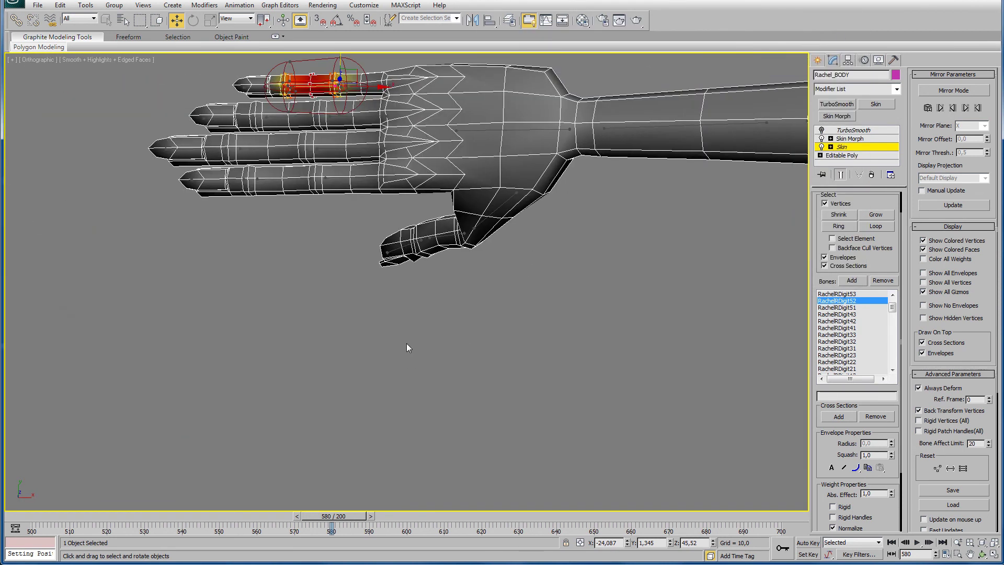
{"action": "scroll", "coordinate": [470, 317], "scroll_direction": "down", "scroll_amount": 2}
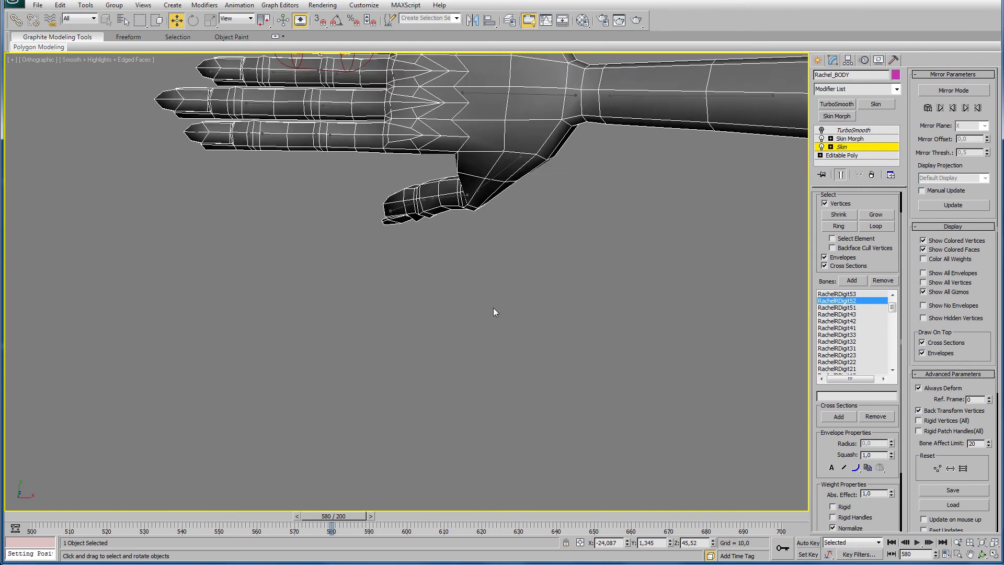
{"action": "scroll", "coordinate": [489, 321], "scroll_direction": "down", "scroll_amount": 2}
{"action": "mouse_move", "coordinate": [485, 333]}
{"action": "middle_mouse_down", "text": "alt"}
{"action": "mouse_move", "coordinate": [544, 190]}
{"action": "mouse_move", "coordinate": [470, 348]}
{"action": "mouse_move", "coordinate": [457, 288]}
{"action": "mouse_move", "coordinate": [418, 432]}
{"action": "middle_mouse_up", "text": "alt"}
{"action": "mouse_move", "coordinate": [355, 521]}
{"action": "left_mouse_down"}
{"action": "mouse_move", "coordinate": [181, 528]}
{"action": "mouse_move", "coordinate": [331, 533]}
{"action": "mouse_move", "coordinate": [450, 554]}
{"action": "mouse_move", "coordinate": [564, 559]}
{"action": "mouse_move", "coordinate": [272, 537]}
{"action": "left_mouse_up"}
- Step the animation to frame 565 and zoom in on the curled finger
{"action": "key", "text": "w"}
{"action": "mouse_move", "coordinate": [442, 274]}
{"action": "middle_mouse_down"}
{"action": "mouse_move", "coordinate": [440, 259]}
{"action": "mouse_move", "coordinate": [380, 429]}
{"action": "middle_mouse_up"}
{"action": "scroll", "coordinate": [382, 424], "scroll_direction": "down", "scroll_amount": 3}
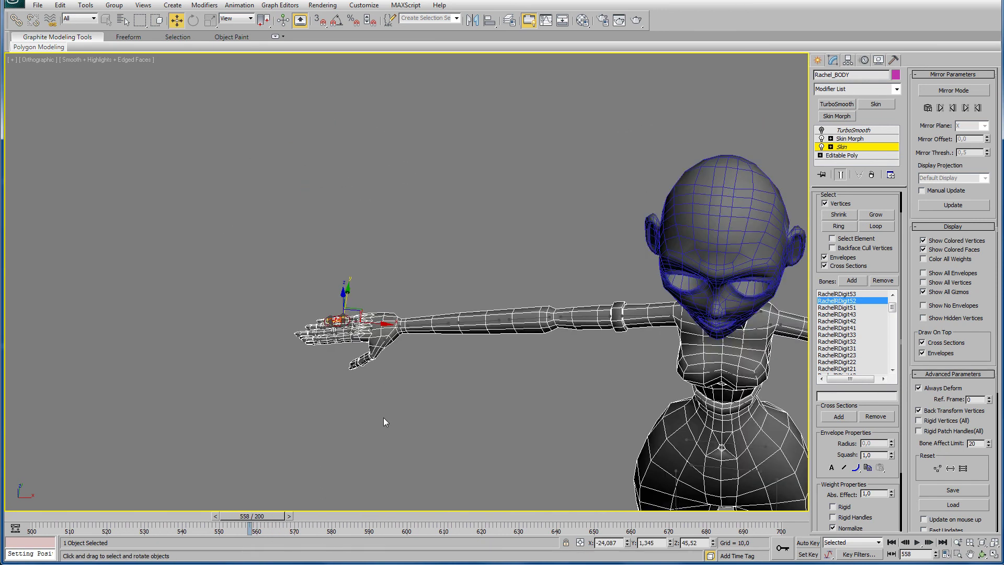
{"action": "mouse_move", "coordinate": [407, 397]}
{"action": "middle_mouse_down", "text": "alt"}
{"action": "mouse_move", "coordinate": [423, 288]}
{"action": "mouse_move", "coordinate": [359, 333]}
{"action": "mouse_move", "coordinate": [330, 477]}
{"action": "middle_mouse_up", "text": "alt"}
{"action": "scroll", "coordinate": [359, 333], "scroll_direction": "up", "scroll_amount": 3}
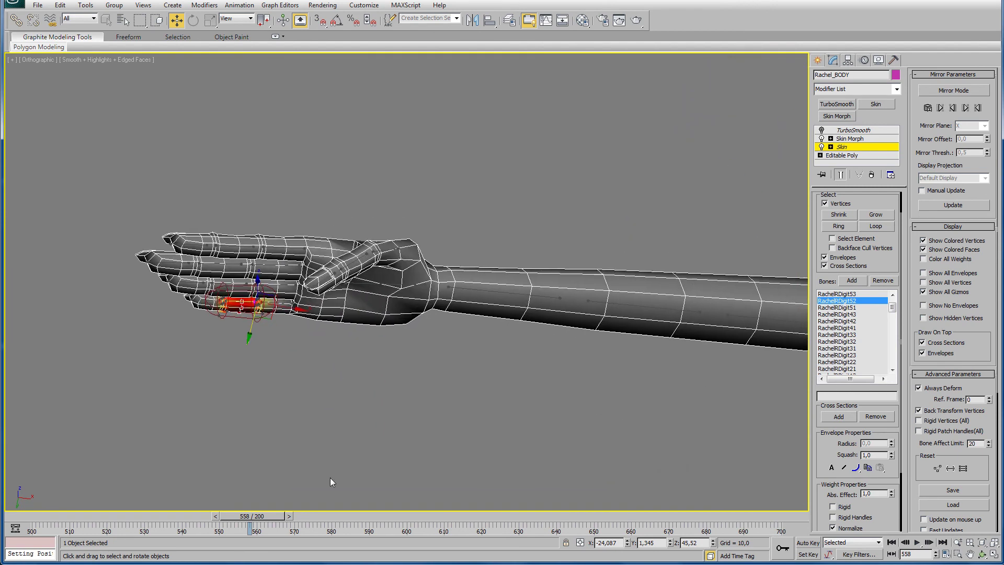
{"action": "mouse_move", "coordinate": [255, 518]}
{"action": "left_mouse_down"}
{"action": "mouse_move", "coordinate": [442, 516]}
{"action": "mouse_move", "coordinate": [544, 503]}
{"action": "mouse_move", "coordinate": [250, 507]}
{"action": "mouse_move", "coordinate": [281, 503]}
{"action": "left_mouse_up"}
{"action": "key", "text": "w"}
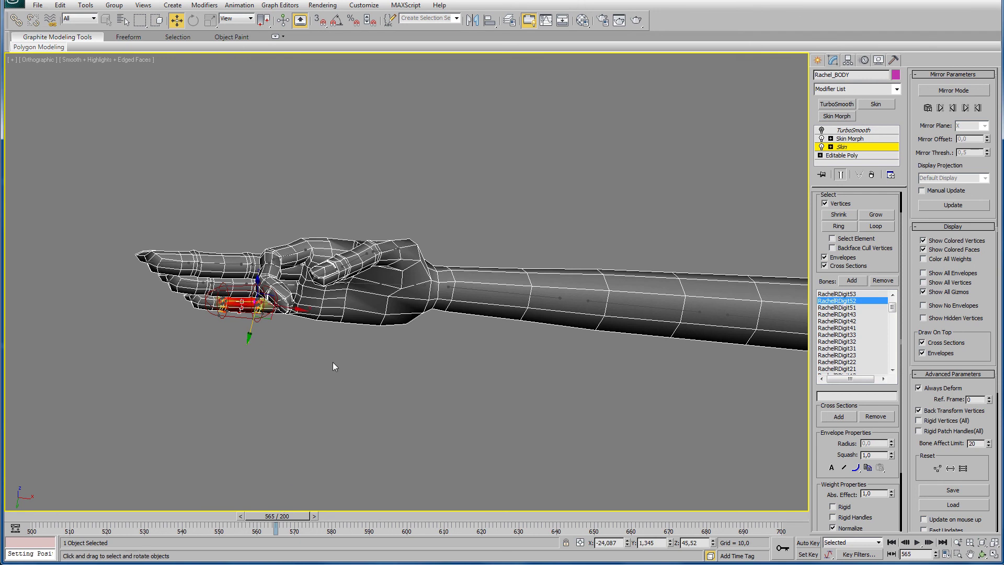
{"action": "middle_click_drag", "start_coordinate": [332, 362], "coordinate": [321, 421]}
{"action": "scroll", "coordinate": [312, 325], "scroll_direction": "up", "scroll_amount": 5}
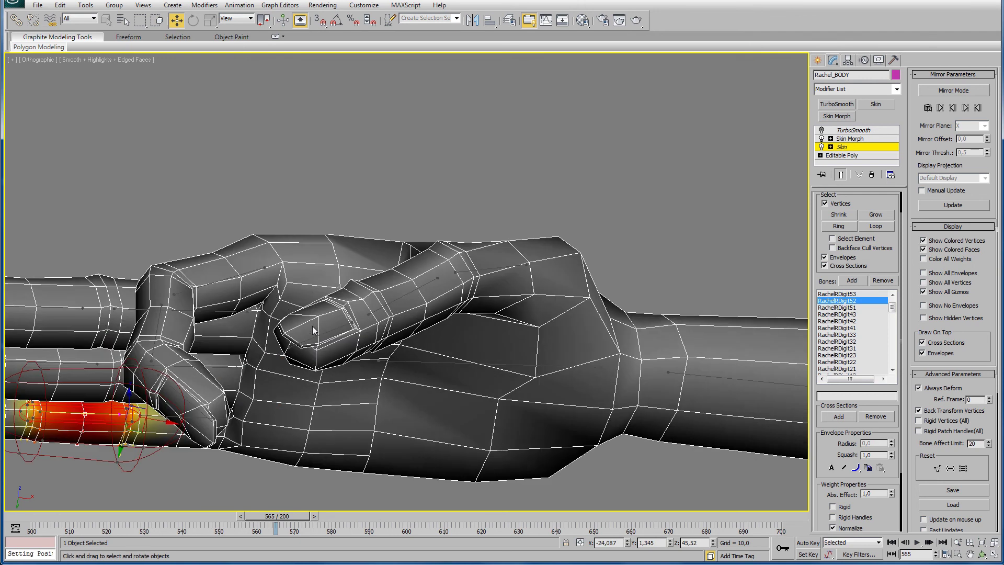
- Select three knuckle vertices on the RachelRDigit21 envelope at frame 568
{"action": "left_click", "coordinate": [251, 271]}
{"action": "middle_click_drag", "start_coordinate": [306, 325], "coordinate": [306, 343]}
{"action": "scroll", "coordinate": [281, 275], "scroll_direction": "up", "scroll_amount": 5}
{"action": "left_click", "coordinate": [282, 248]}
{"action": "left_click", "coordinate": [269, 284], "text": "ctrl"}
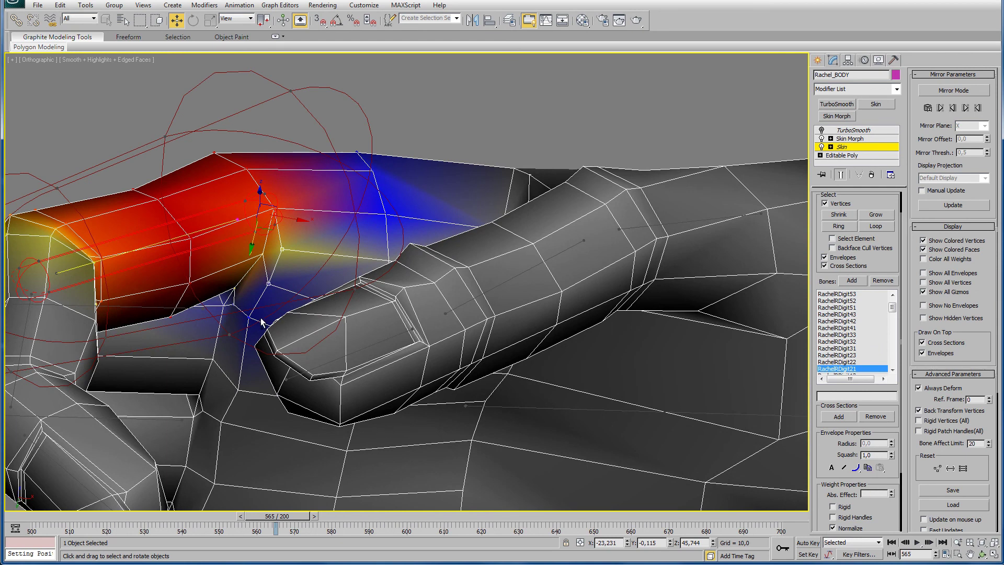
{"action": "left_click", "coordinate": [248, 317], "text": "ctrl"}
{"action": "left_click_drag", "start_coordinate": [277, 517], "coordinate": [294, 517]}
{"action": "key", "text": "w"}
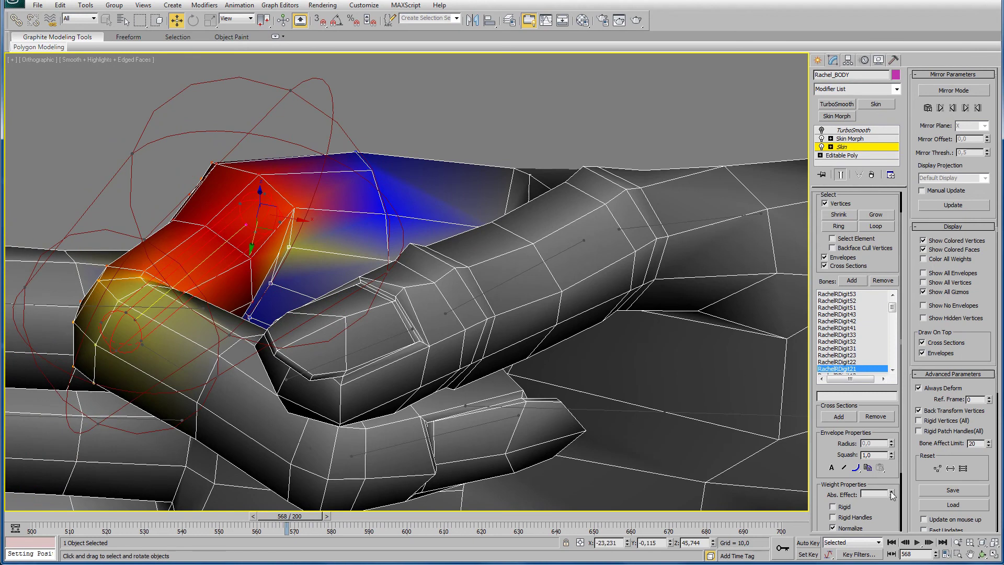
- Set those knuckle vertices' Abs. Effect to 0,293, then raise it to 0,433
{"action": "left_click_drag", "start_coordinate": [890, 492], "coordinate": [890, 489]}
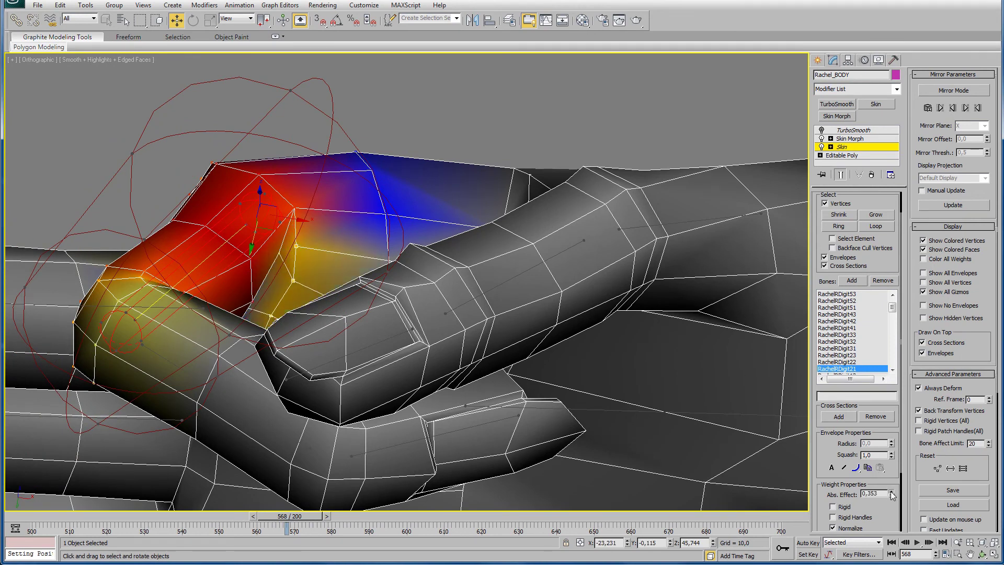
{"action": "scroll", "coordinate": [434, 342], "scroll_direction": "up", "scroll_amount": 3}
{"action": "scroll", "coordinate": [413, 357], "scroll_direction": "up", "scroll_amount": 2}
{"action": "scroll", "coordinate": [318, 367], "scroll_direction": "down", "scroll_amount": 4}
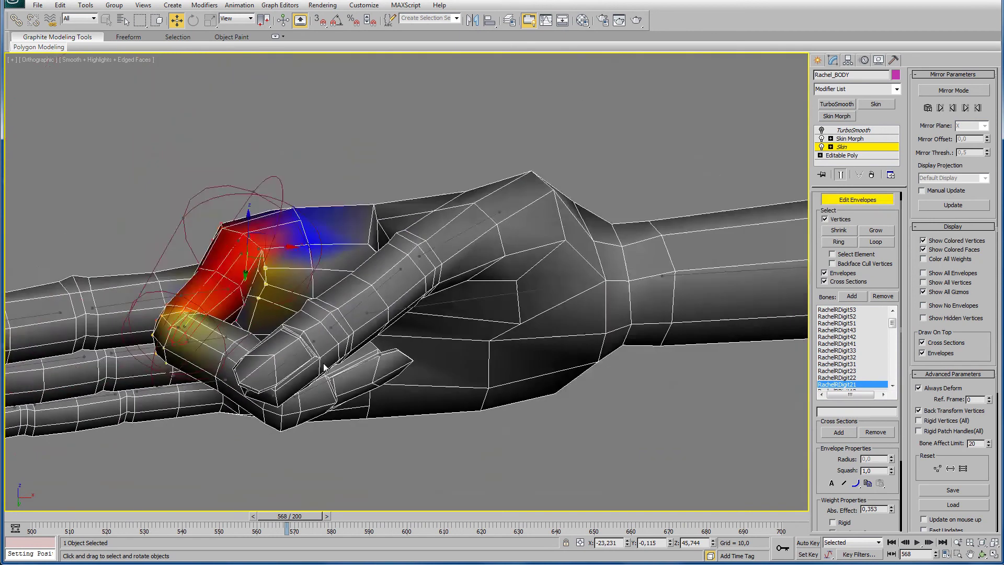
{"action": "scroll", "coordinate": [313, 353], "scroll_direction": "down", "scroll_amount": 1}
{"action": "scroll", "coordinate": [323, 334], "scroll_direction": "up", "scroll_amount": 3}
{"action": "scroll", "coordinate": [334, 362], "scroll_direction": "down", "scroll_amount": 2}
{"action": "scroll", "coordinate": [334, 366], "scroll_direction": "up", "scroll_amount": 1}
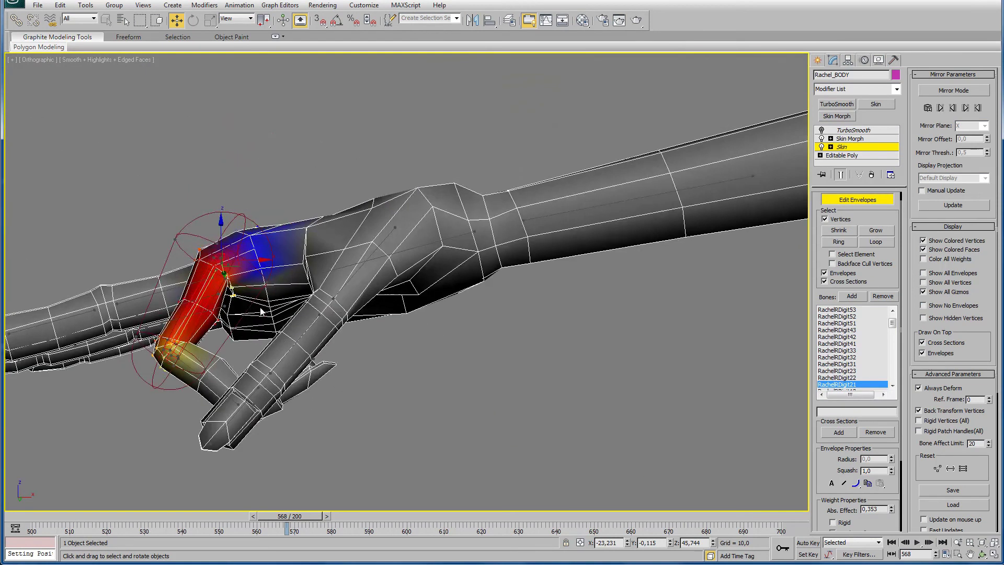
{"action": "scroll", "coordinate": [333, 366], "scroll_direction": "up", "scroll_amount": 2}
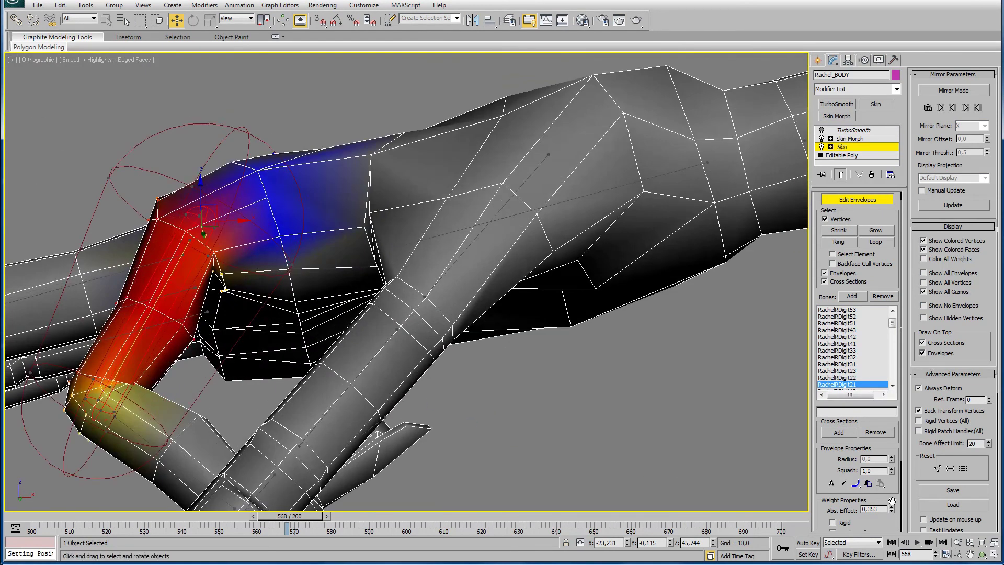
{"action": "left_click_drag", "start_coordinate": [892, 509], "coordinate": [891, 502]}
- Scrub the animation to check the bent finger's deformation
{"action": "middle_click_drag", "start_coordinate": [338, 307], "coordinate": [362, 261]}
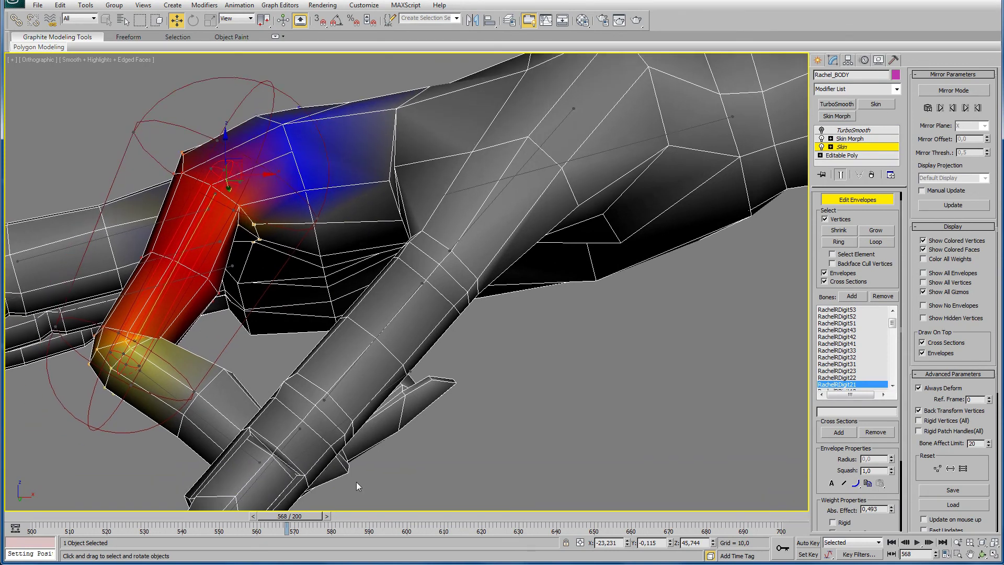
{"action": "left_click_drag", "start_coordinate": [303, 518], "coordinate": [337, 527]}
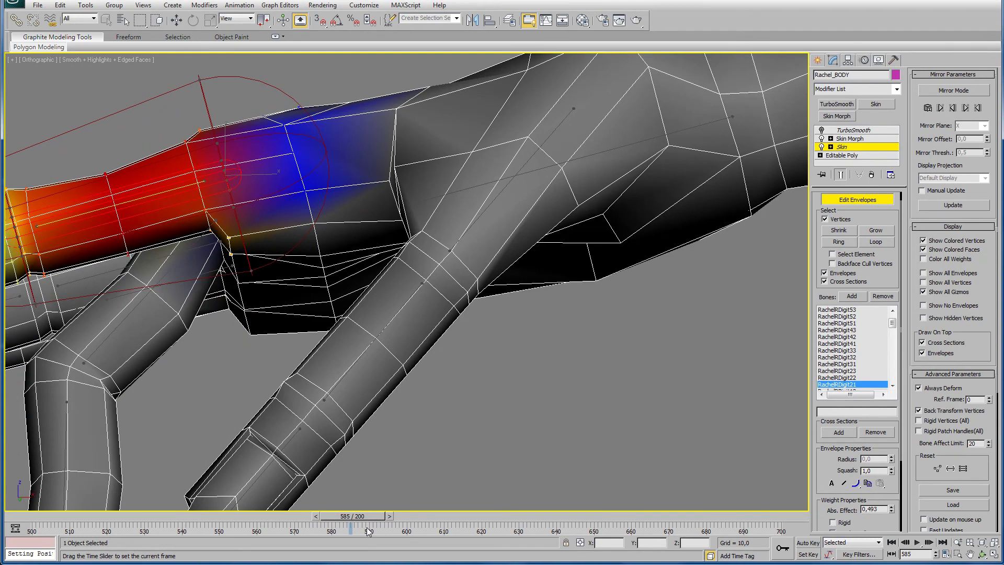
{"action": "left_click_drag", "start_coordinate": [368, 530], "coordinate": [358, 532]}
{"action": "key", "text": "w"}
{"action": "mouse_move", "coordinate": [308, 286]}
{"action": "middle_mouse_down", "text": "alt"}
{"action": "mouse_move", "coordinate": [300, 272]}
{"action": "mouse_move", "coordinate": [293, 403]}
{"action": "mouse_move", "coordinate": [359, 398]}
{"action": "mouse_move", "coordinate": [420, 305]}
{"action": "middle_mouse_up", "text": "alt"}
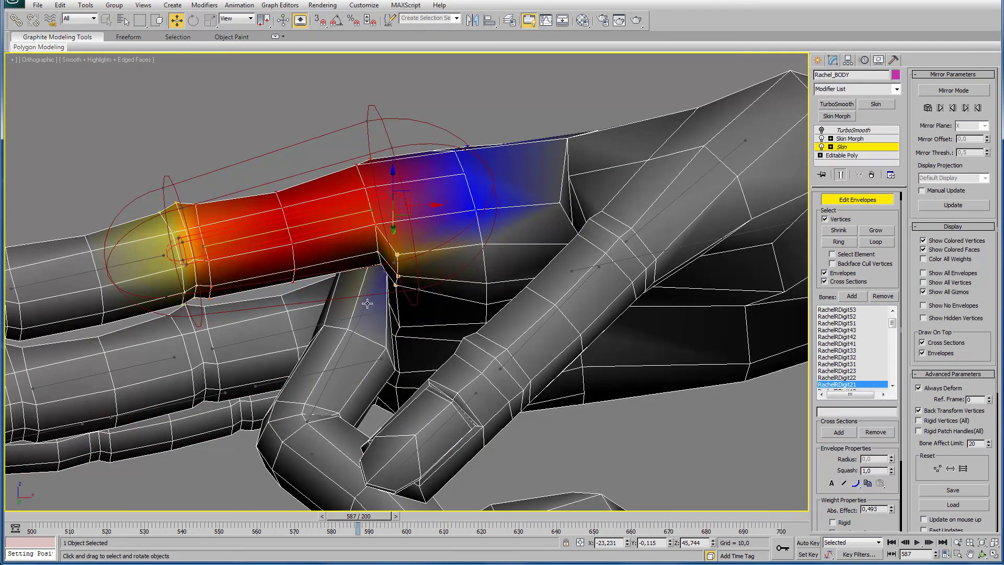
- Give three knuckle vertices on RachelRDigit31 an Abs. Effect of 0,253
{"action": "left_click", "coordinate": [367, 304]}
{"action": "left_click", "coordinate": [399, 328]}
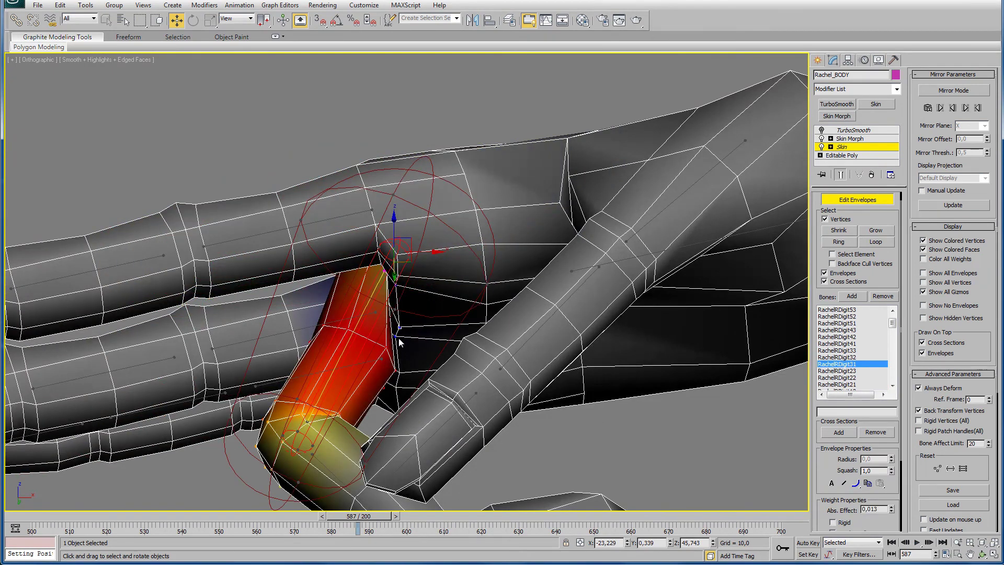
{"action": "left_click", "coordinate": [396, 335], "text": "ctrl"}
{"action": "left_click", "coordinate": [400, 372], "text": "ctrl"}
{"action": "left_click_drag", "start_coordinate": [893, 513], "coordinate": [892, 503]}
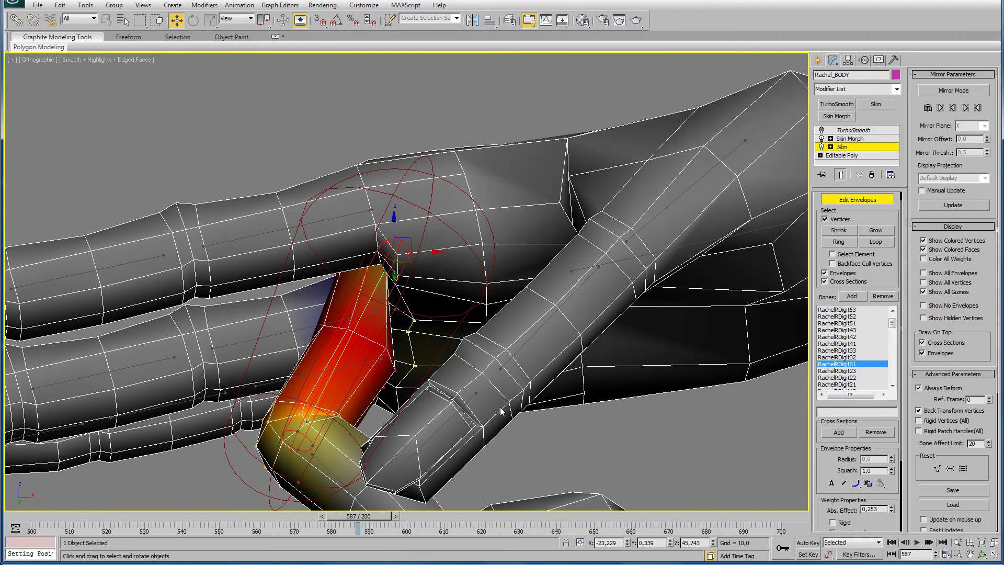
{"action": "scroll", "coordinate": [501, 412], "scroll_direction": "down", "scroll_amount": 3}
{"action": "scroll", "coordinate": [471, 392], "scroll_direction": "down", "scroll_amount": 3}
{"action": "scroll", "coordinate": [423, 365], "scroll_direction": "down", "scroll_amount": 4}
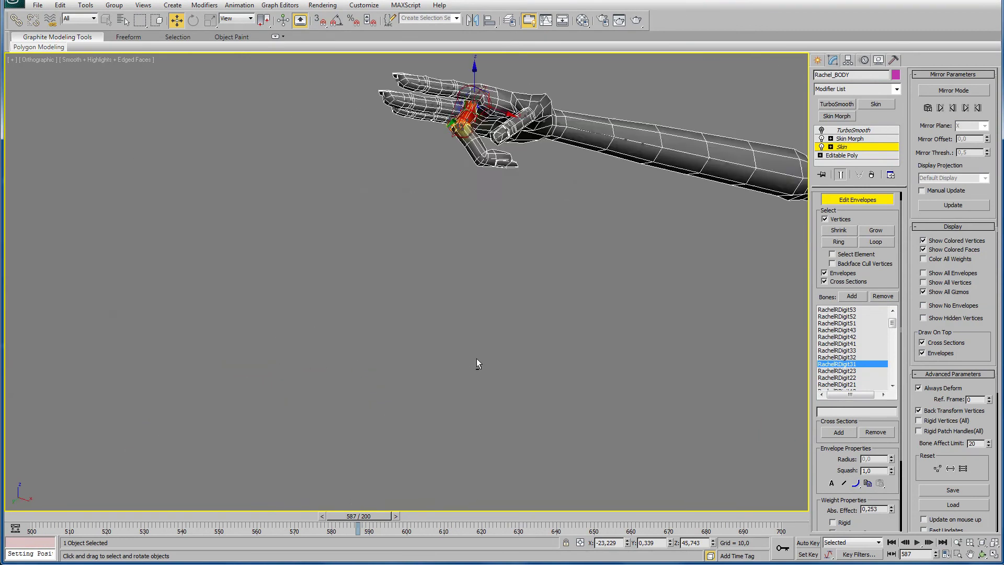
- Orbit to stand the arm upright and select the RachelRDigit41 bone
{"action": "middle_click_drag", "start_coordinate": [476, 359], "coordinate": [368, 384], "text": "alt"}
{"action": "scroll", "coordinate": [372, 356], "scroll_direction": "up", "scroll_amount": 5}
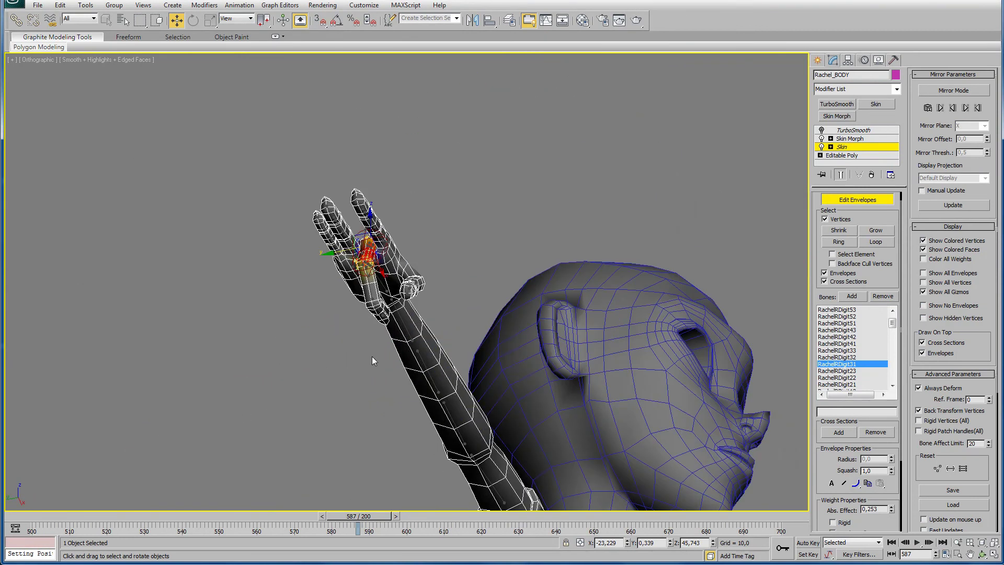
{"action": "mouse_move", "coordinate": [387, 314]}
{"action": "middle_mouse_down", "text": "alt"}
{"action": "mouse_move", "coordinate": [412, 324]}
{"action": "mouse_move", "coordinate": [403, 337]}
{"action": "mouse_move", "coordinate": [470, 351]}
{"action": "mouse_move", "coordinate": [487, 293]}
{"action": "mouse_move", "coordinate": [455, 209]}
{"action": "middle_mouse_up", "text": "alt"}
{"action": "scroll", "coordinate": [402, 340], "scroll_direction": "down", "scroll_amount": 4}
{"action": "scroll", "coordinate": [401, 343], "scroll_direction": "up", "scroll_amount": 2}
{"action": "scroll", "coordinate": [486, 350], "scroll_direction": "up", "scroll_amount": 4}
{"action": "scroll", "coordinate": [502, 358], "scroll_direction": "up", "scroll_amount": 3}
{"action": "scroll", "coordinate": [449, 180], "scroll_direction": "up", "scroll_amount": 3}
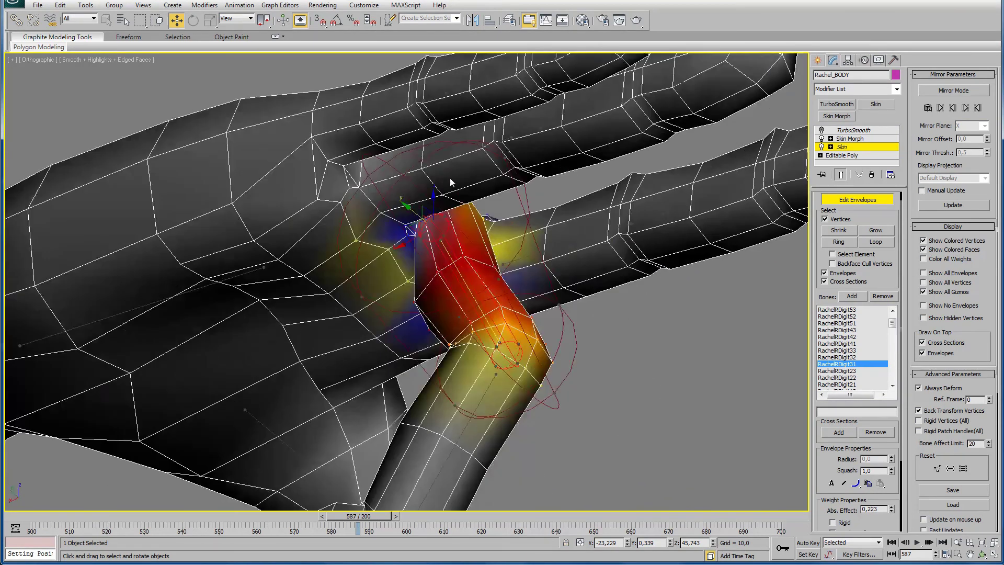
{"action": "left_click", "coordinate": [395, 175]}
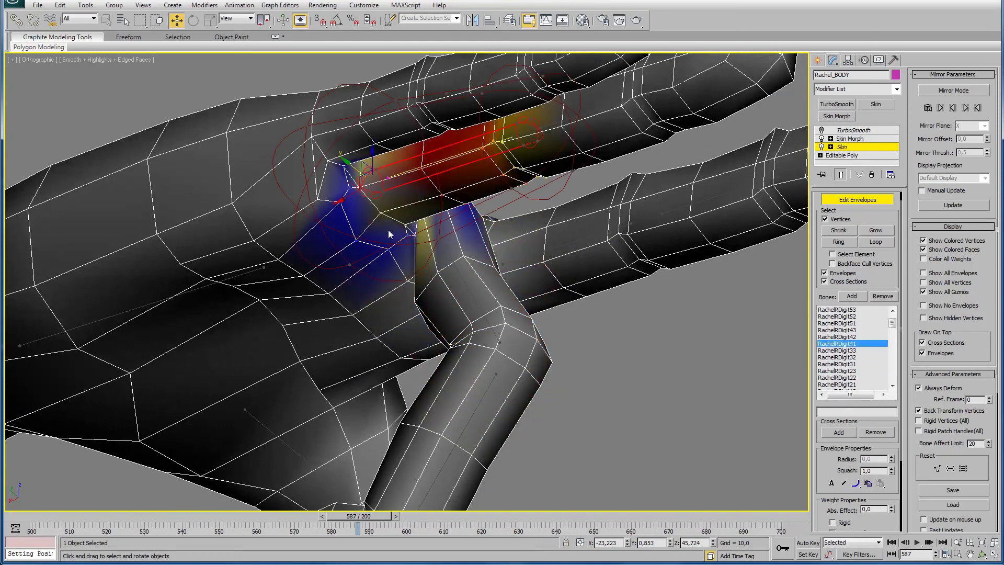
- Scrub to frame 606 and raise the RachelRDigit41 knuckle vertices' Abs. Effect to 0,389
{"action": "mouse_move", "coordinate": [373, 516]}
{"action": "left_mouse_down"}
{"action": "mouse_move", "coordinate": [436, 514]}
{"action": "mouse_move", "coordinate": [417, 516]}
{"action": "left_mouse_up"}
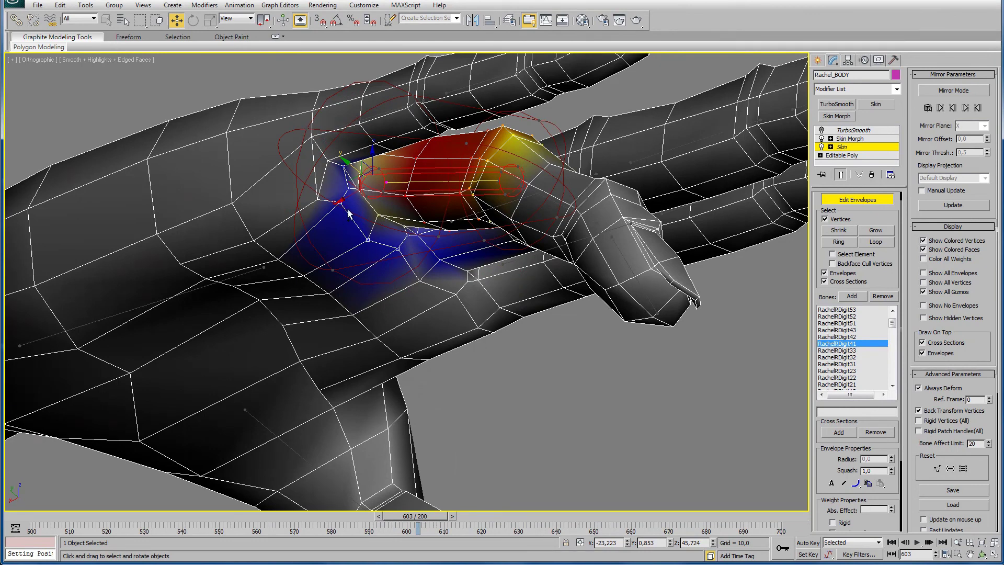
{"action": "left_click_drag", "start_coordinate": [422, 518], "coordinate": [434, 518]}
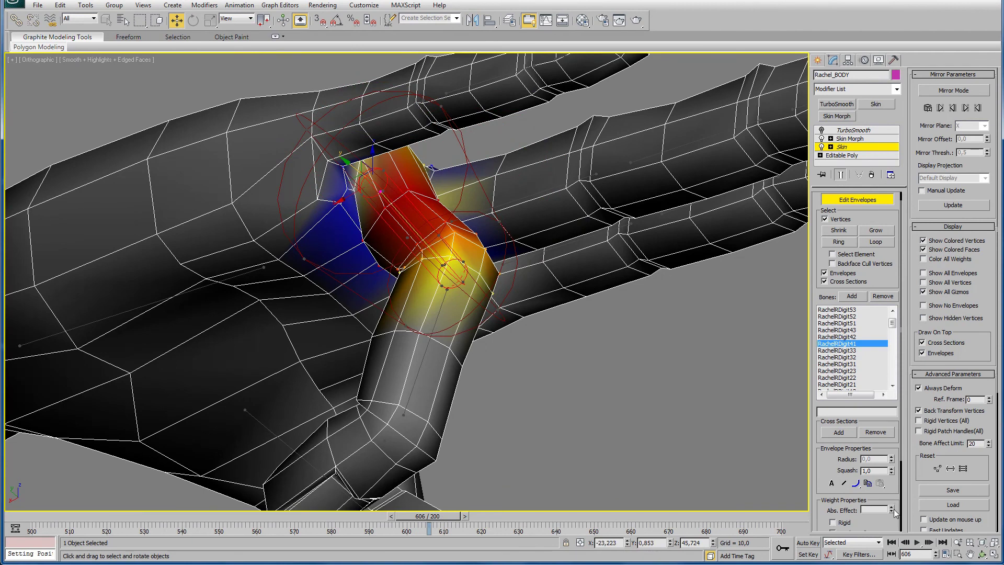
{"action": "left_click_drag", "start_coordinate": [893, 509], "coordinate": [892, 497]}
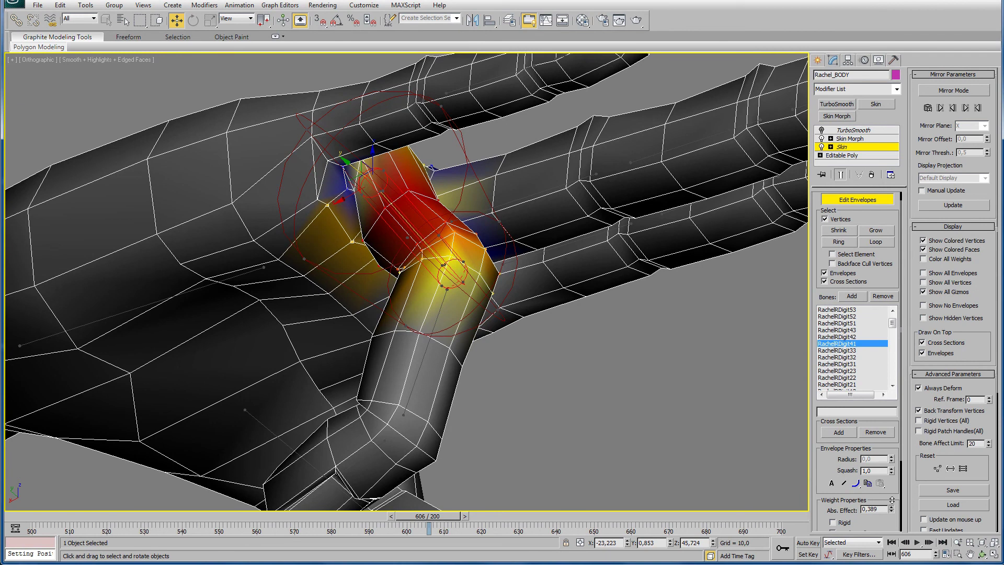
{"action": "left_click", "coordinate": [383, 111]}
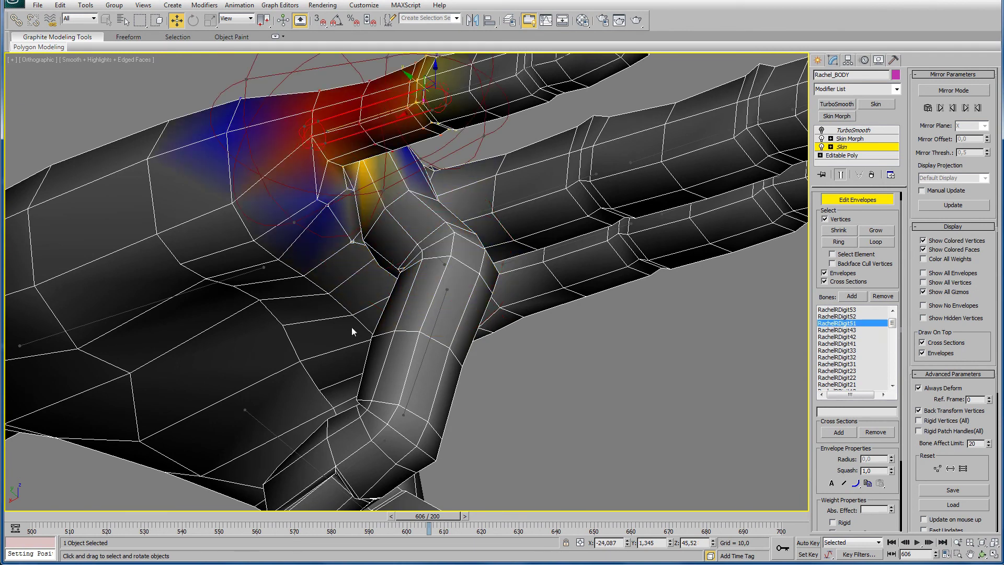
- Select two RachelRDigit51 knuckle vertices and set their Abs. Effect to 0,4
{"action": "left_click_drag", "start_coordinate": [440, 519], "coordinate": [508, 517]}
{"action": "key", "text": "w"}
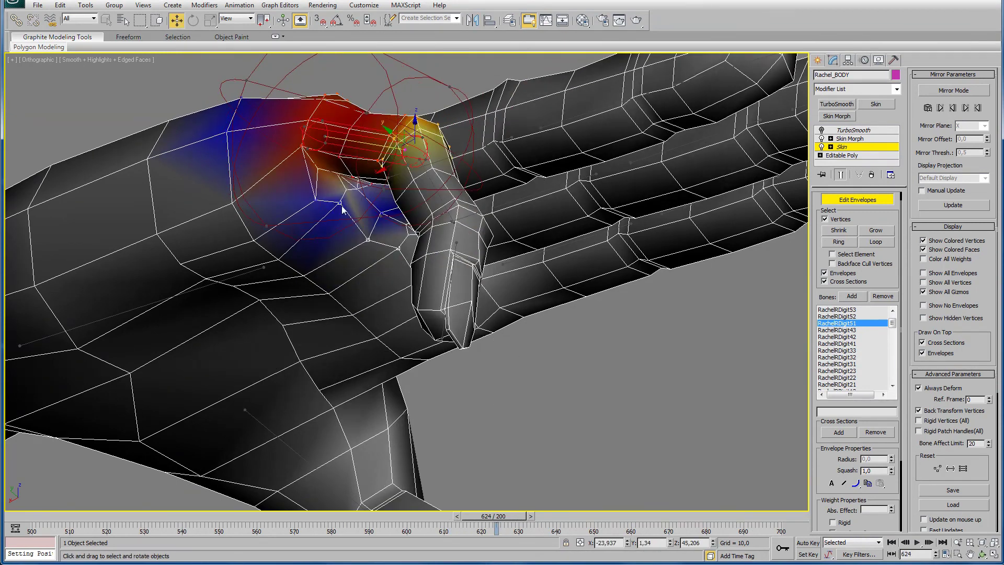
{"action": "left_click", "coordinate": [341, 202]}
{"action": "left_click", "coordinate": [315, 199], "text": "ctrl"}
{"action": "left_click_drag", "start_coordinate": [493, 516], "coordinate": [501, 519]}
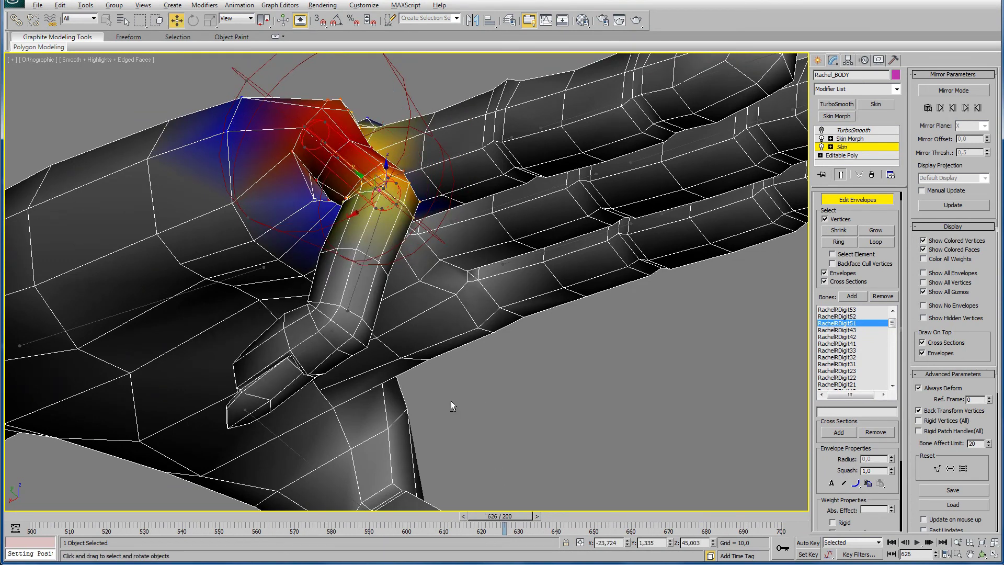
{"action": "scroll", "coordinate": [451, 400], "scroll_direction": "up", "scroll_amount": 3}
{"action": "scroll", "coordinate": [575, 419], "scroll_direction": "down", "scroll_amount": 2}
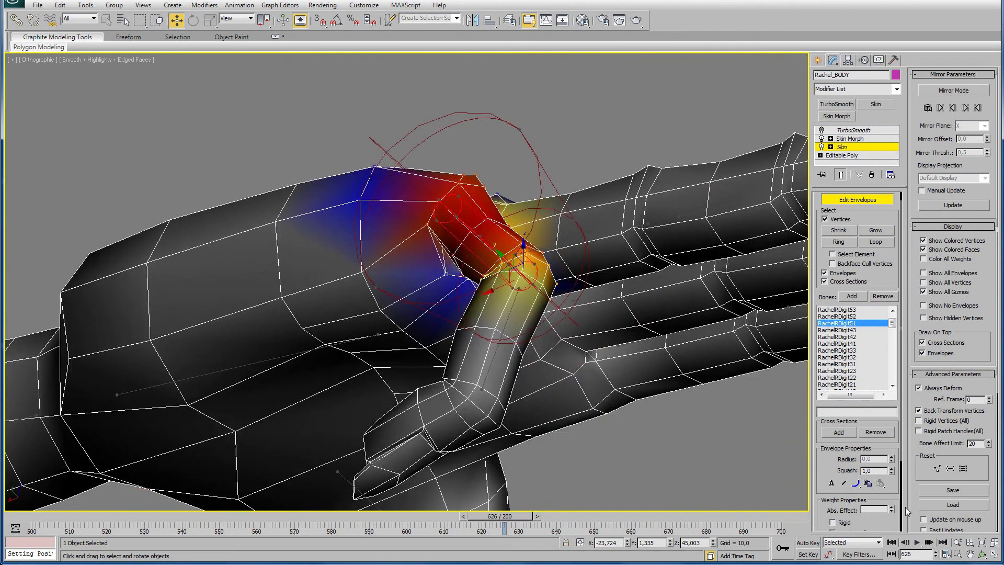
{"action": "left_click_drag", "start_coordinate": [892, 510], "coordinate": [891, 496]}
- Adjust the RachelRDigit51 knuckle vertices' Abs. Effect to 0,42
{"action": "scroll", "coordinate": [382, 344], "scroll_direction": "down", "scroll_amount": 2}
{"action": "scroll", "coordinate": [382, 344], "scroll_direction": "down", "scroll_amount": 2}
{"action": "mouse_move", "coordinate": [383, 343]}
{"action": "middle_mouse_down", "text": "alt"}
{"action": "mouse_move", "coordinate": [429, 410]}
{"action": "mouse_move", "coordinate": [426, 370]}
{"action": "middle_mouse_up", "text": "alt"}
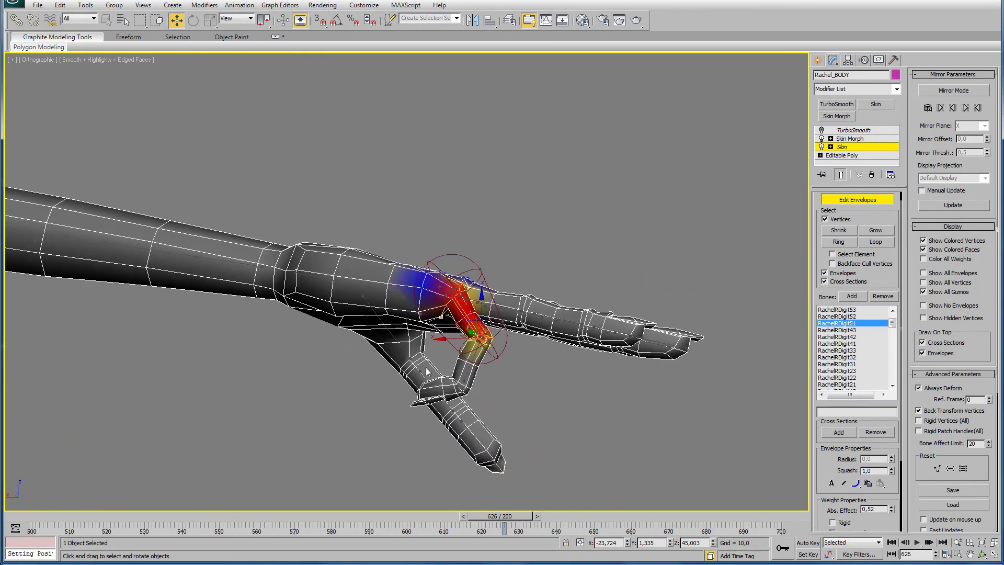
{"action": "scroll", "coordinate": [445, 372], "scroll_direction": "up", "scroll_amount": 4}
{"action": "left_click_drag", "start_coordinate": [511, 518], "coordinate": [520, 518]}
{"action": "key", "text": "w"}
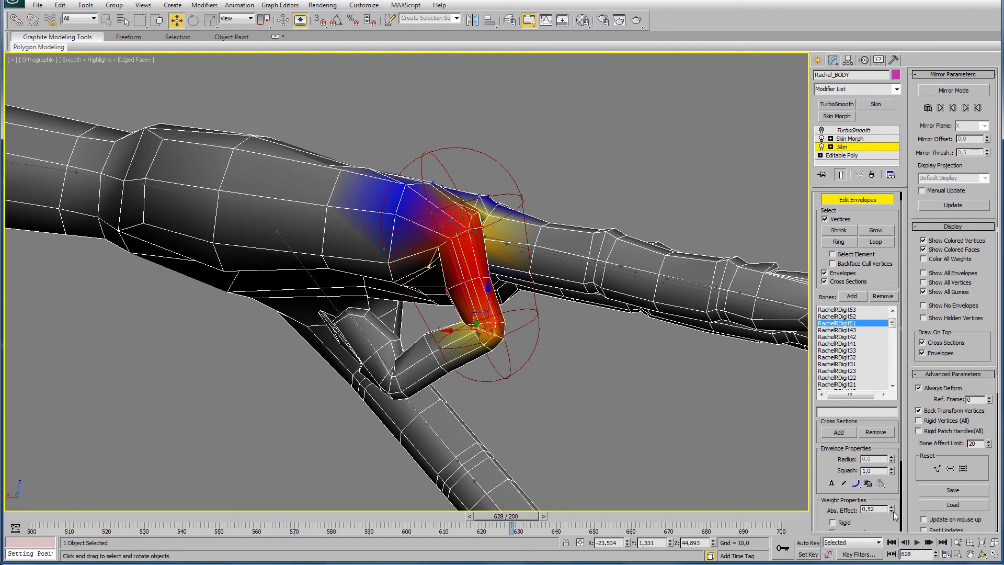
{"action": "left_click", "coordinate": [893, 511]}
- Scrub the animation to check the finger deformation and frame both arms
{"action": "mouse_move", "coordinate": [525, 519]}
{"action": "left_mouse_down"}
{"action": "mouse_move", "coordinate": [571, 520]}
{"action": "mouse_move", "coordinate": [321, 489]}
{"action": "mouse_move", "coordinate": [372, 481]}
{"action": "left_mouse_up"}
{"action": "key", "text": "w"}
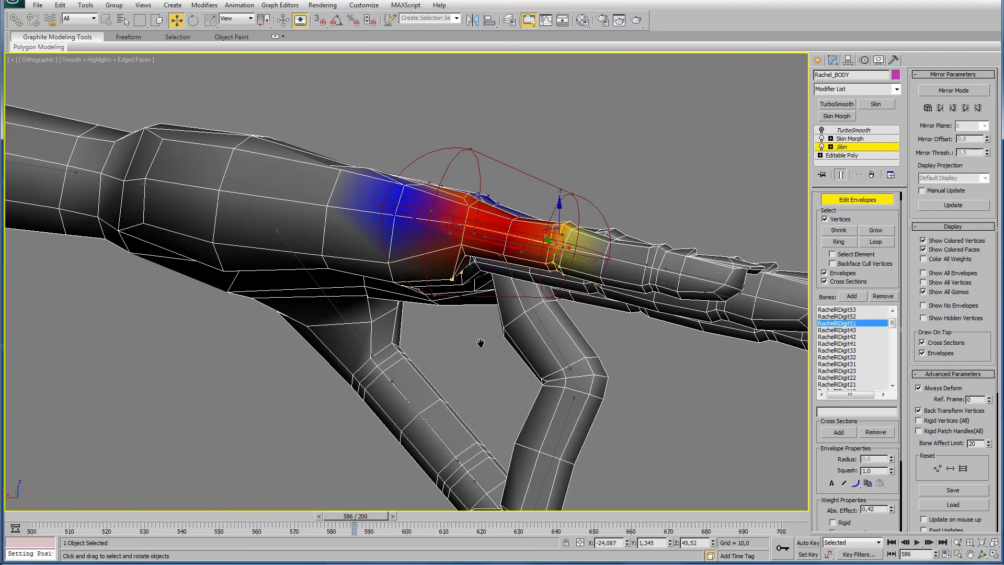
{"action": "scroll", "coordinate": [477, 341], "scroll_direction": "down", "scroll_amount": 5}
{"action": "scroll", "coordinate": [470, 325], "scroll_direction": "down", "scroll_amount": 5}
{"action": "scroll", "coordinate": [580, 320], "scroll_direction": "up", "scroll_amount": 2}
{"action": "mouse_move", "coordinate": [330, 361]}
{"action": "middle_mouse_down"}
{"action": "mouse_move", "coordinate": [580, 320]}
{"action": "mouse_move", "coordinate": [419, 343]}
{"action": "middle_mouse_up"}
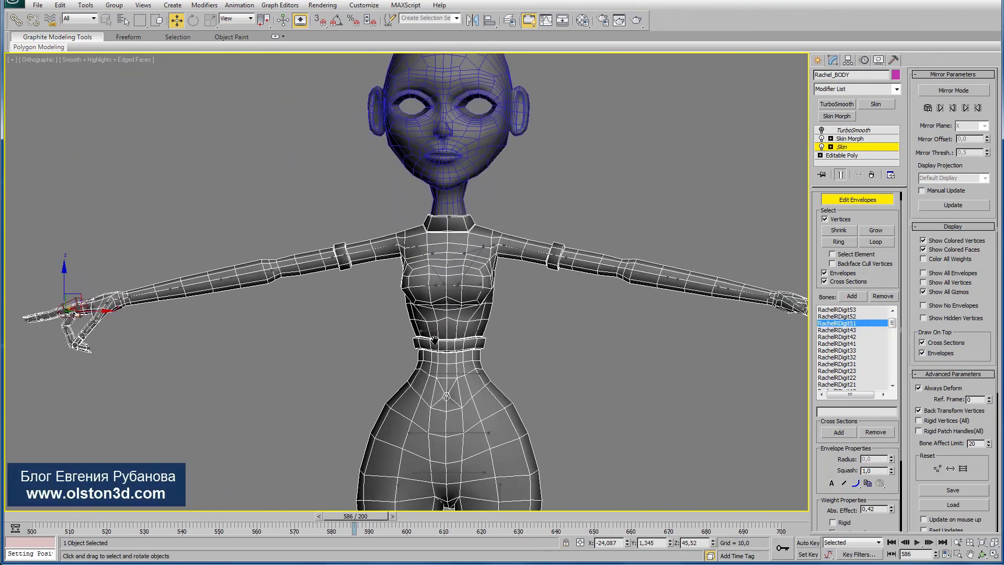
{"action": "scroll", "coordinate": [280, 307], "scroll_direction": "up", "scroll_amount": 2}
{"action": "scroll", "coordinate": [500, 348], "scroll_direction": "up", "scroll_amount": 2}
{"action": "scroll", "coordinate": [444, 321], "scroll_direction": "down", "scroll_amount": 1}
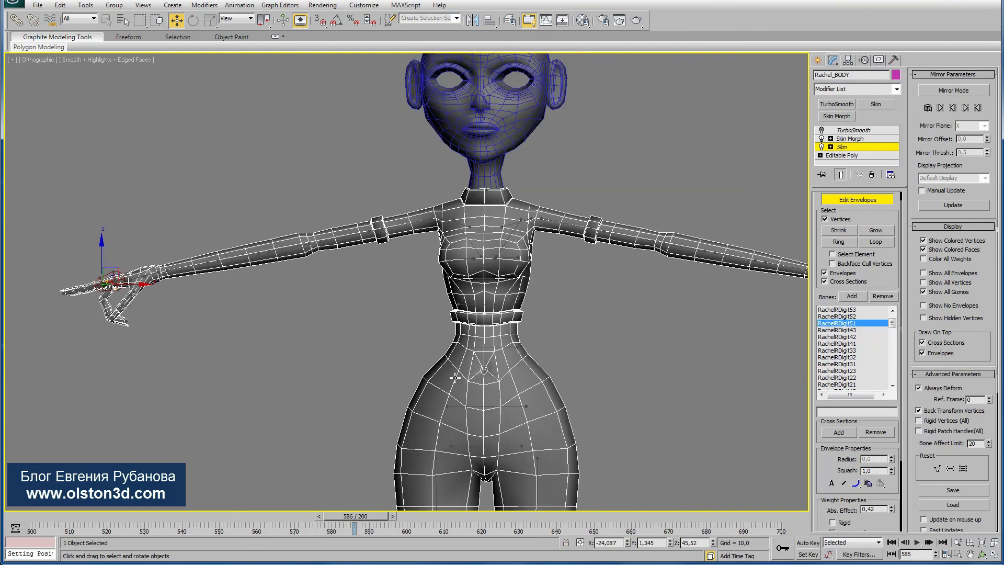
{"action": "mouse_move", "coordinate": [368, 517]}
{"action": "left_mouse_down"}
{"action": "mouse_move", "coordinate": [595, 520]}
{"action": "mouse_move", "coordinate": [260, 500]}
{"action": "left_mouse_up"}
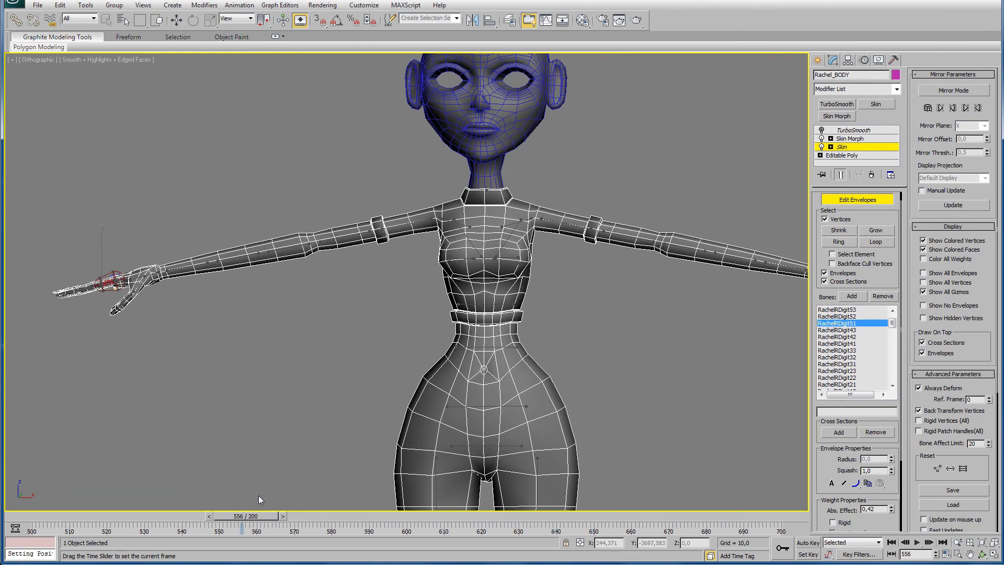
{"action": "key", "text": "w"}
{"action": "scroll", "coordinate": [457, 338], "scroll_direction": "up", "scroll_amount": 2}
{"action": "scroll", "coordinate": [457, 338], "scroll_direction": "down", "scroll_amount": 5}
{"action": "middle_click_drag", "start_coordinate": [446, 373], "coordinate": [456, 339]}
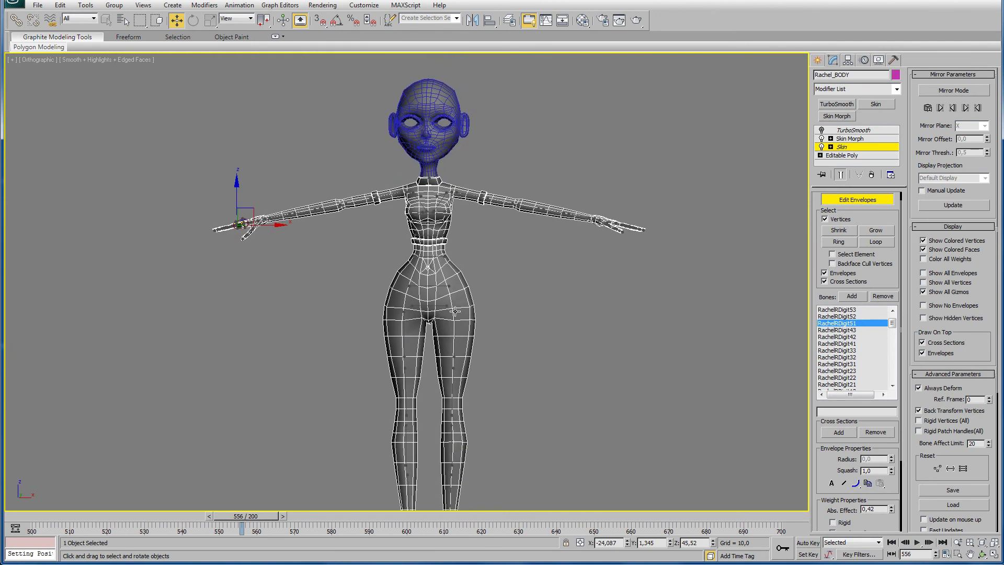